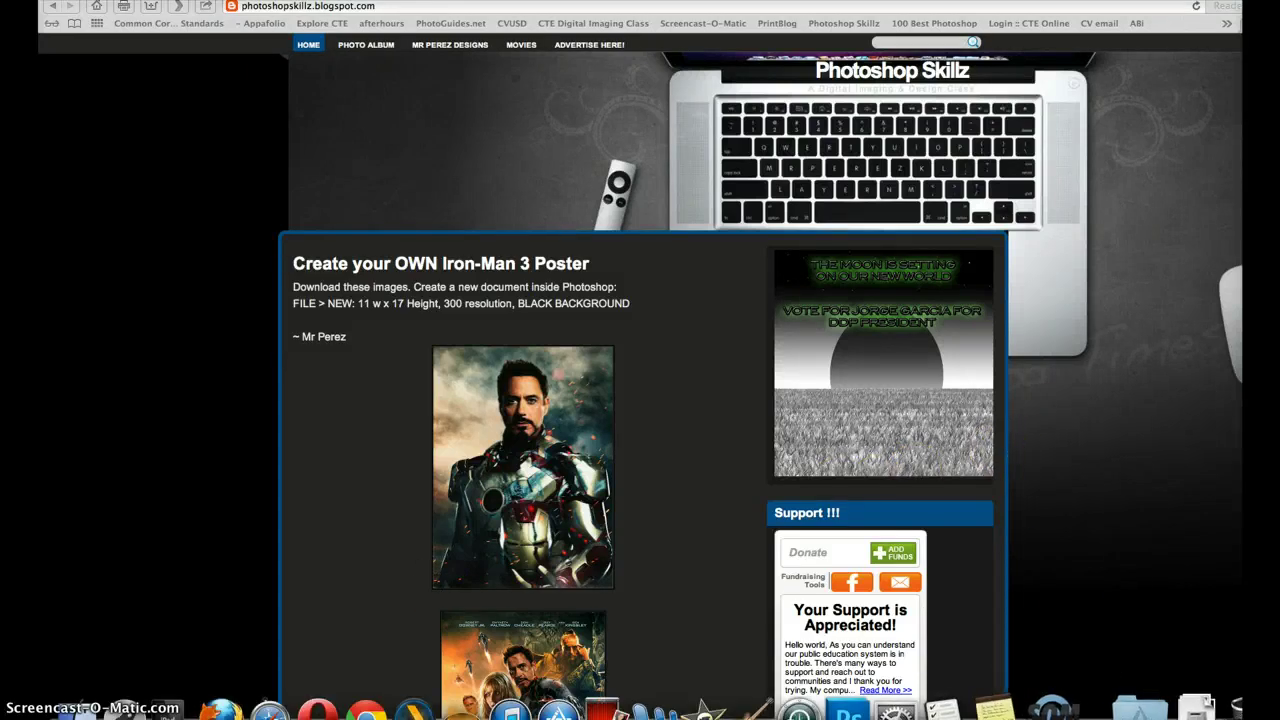
# Launch Photoshop from the Dock's Applications stack.
pyautogui.click(1140, 708)
pyautogui.click(868, 708)
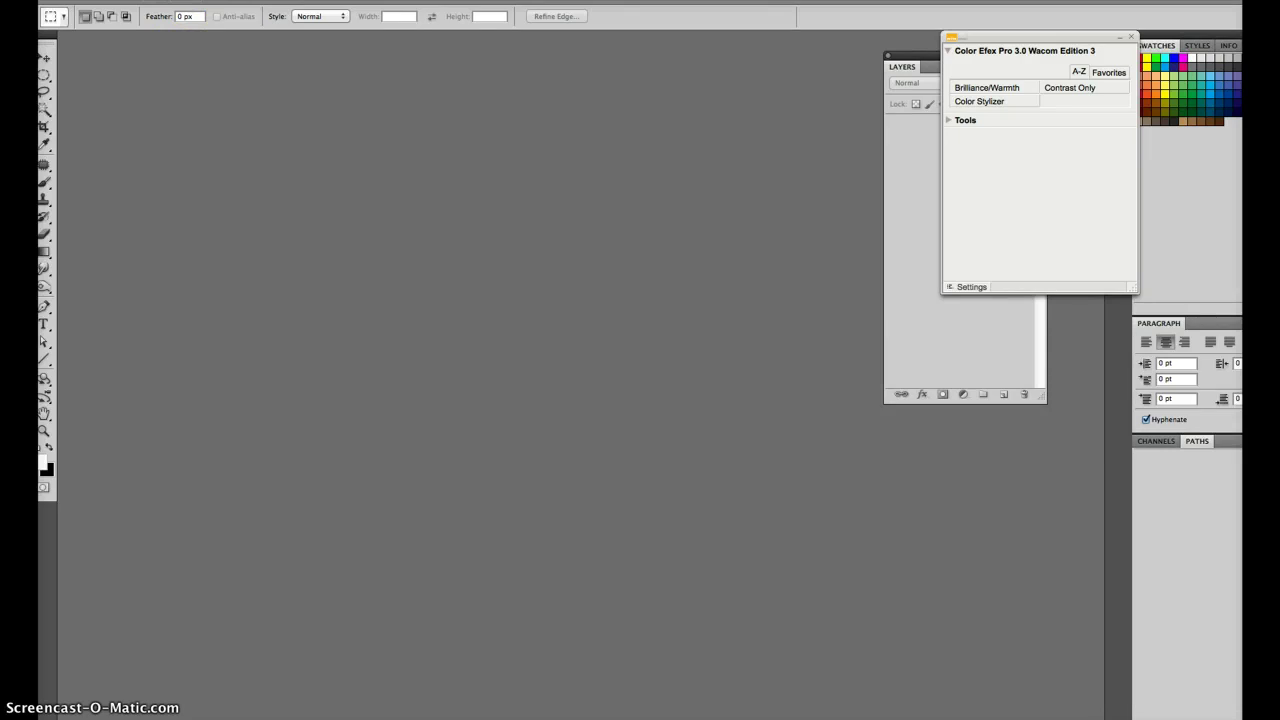
# Create an 11 × 17 inch, 300 pixels/inch document using Background Color contents.
pyautogui.click(150, 0)
pyautogui.click(165, 0)
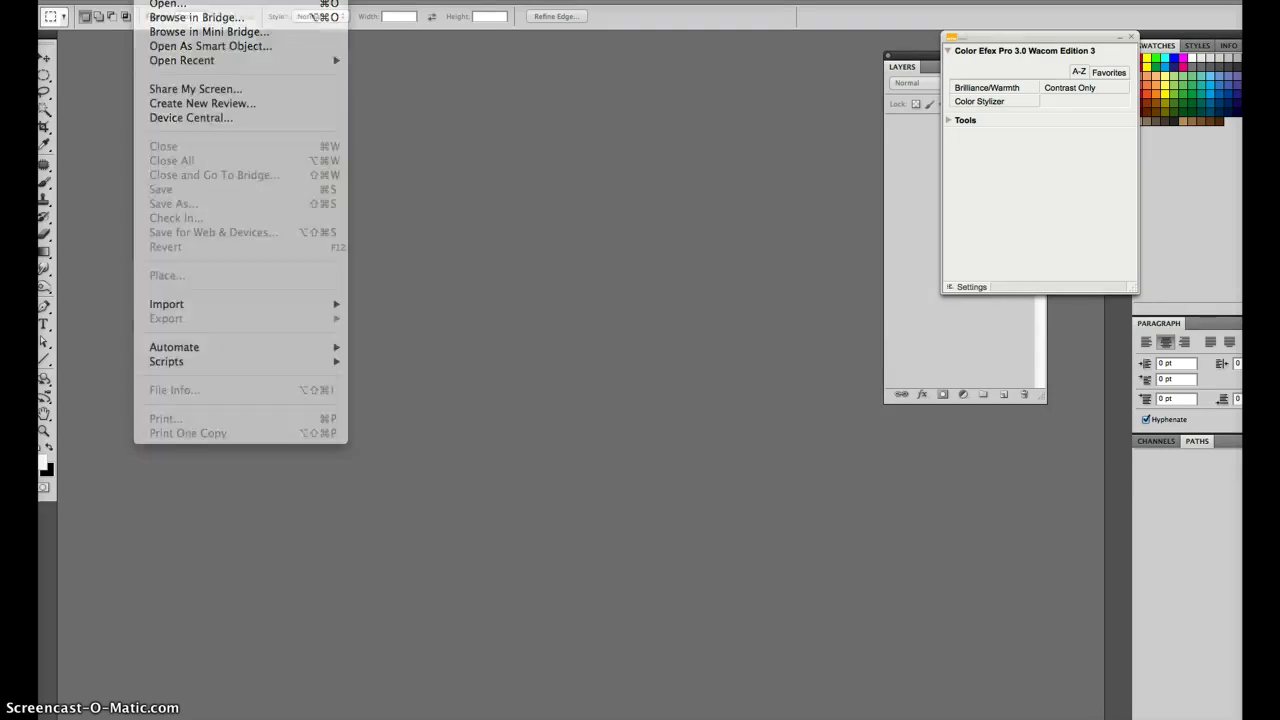
pyautogui.click(236, 148)
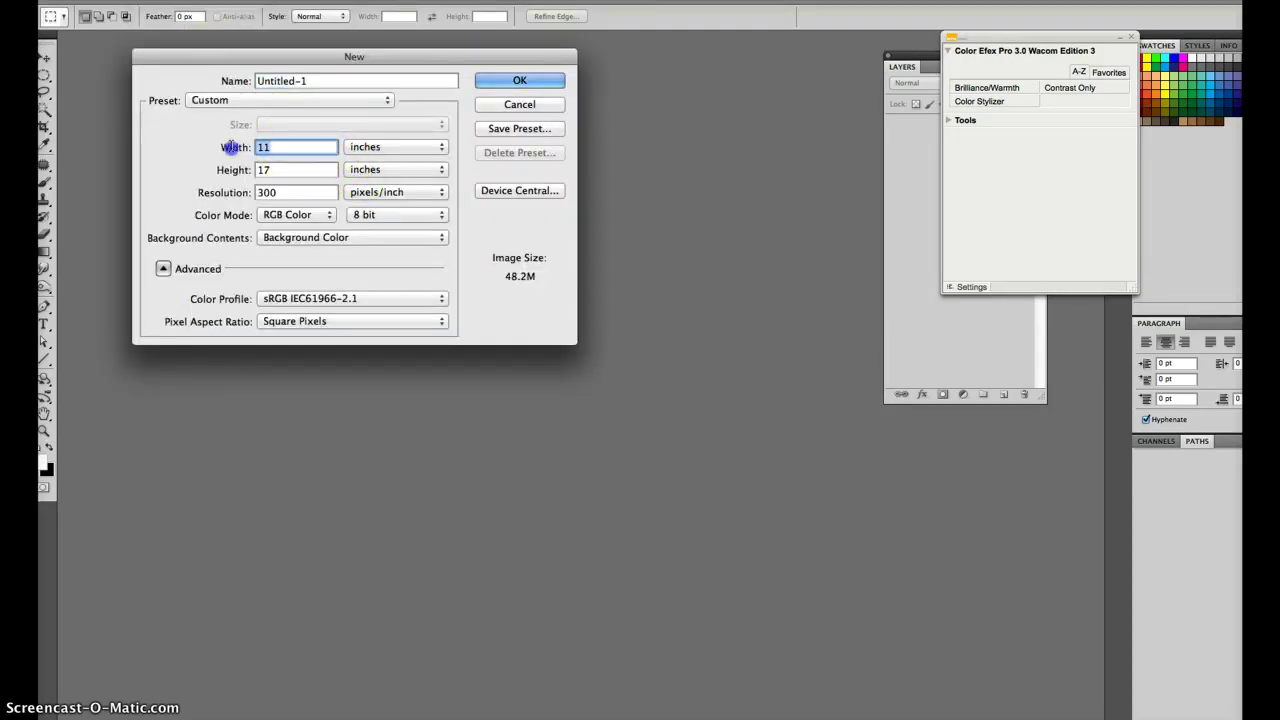
pyautogui.click(237, 172)
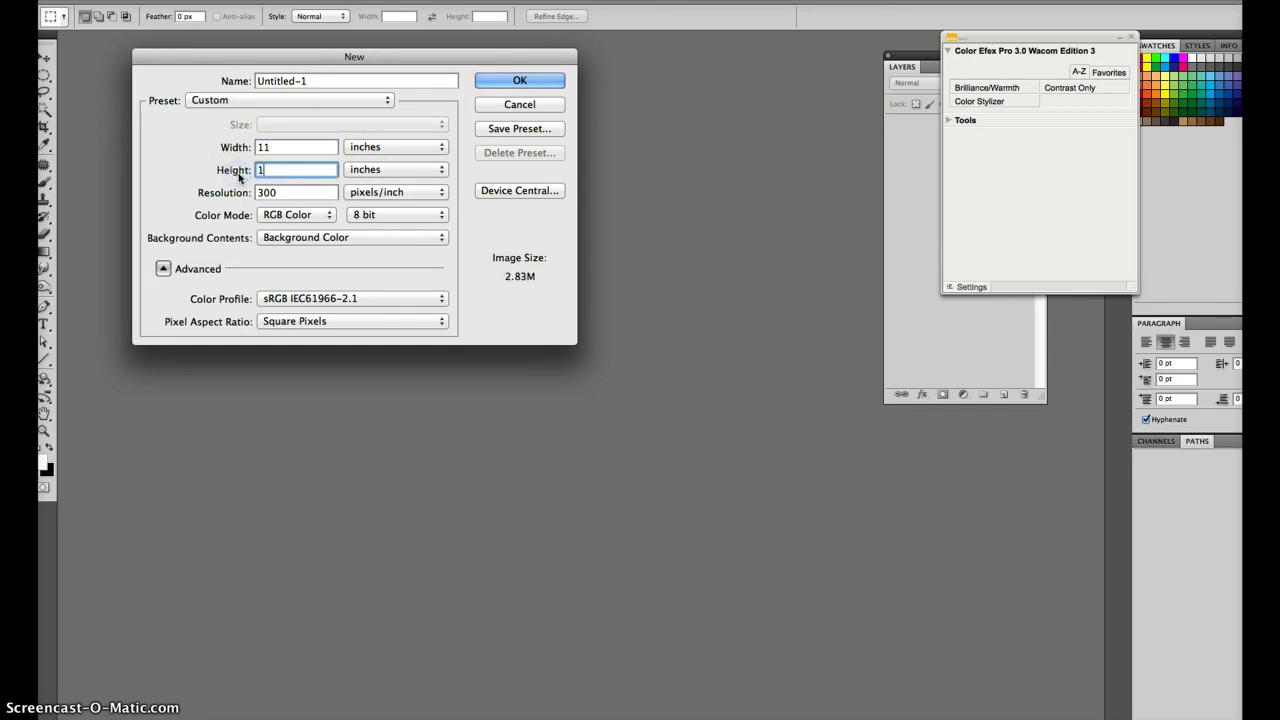
pyautogui.write('7')
pyautogui.click(232, 195)
pyautogui.write('3')
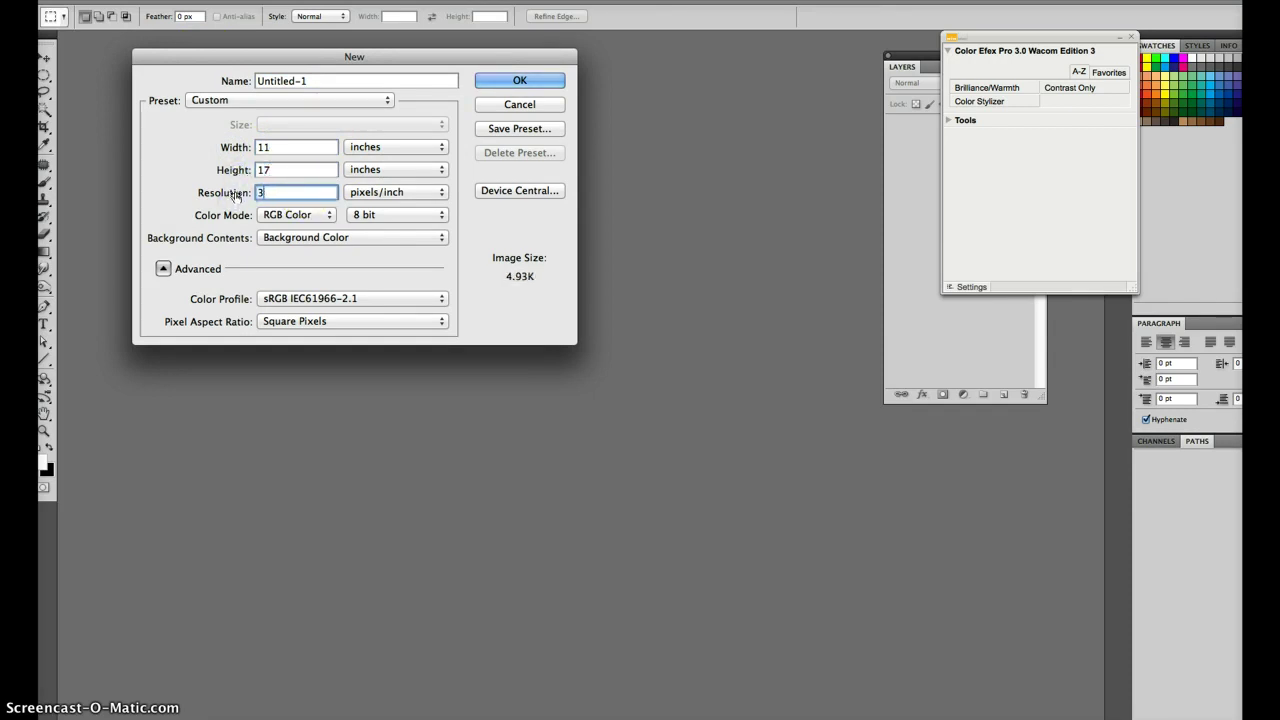
pyautogui.write('00')
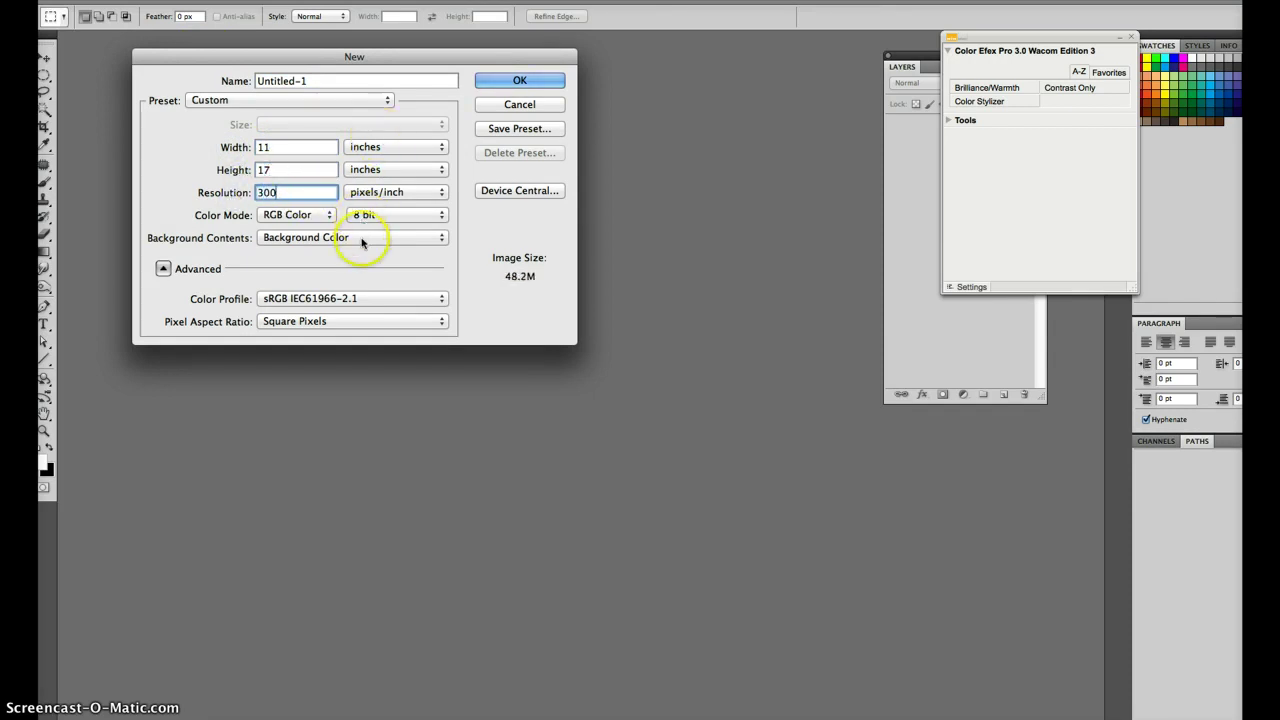
pyautogui.click(361, 238)
pyautogui.click(361, 238)
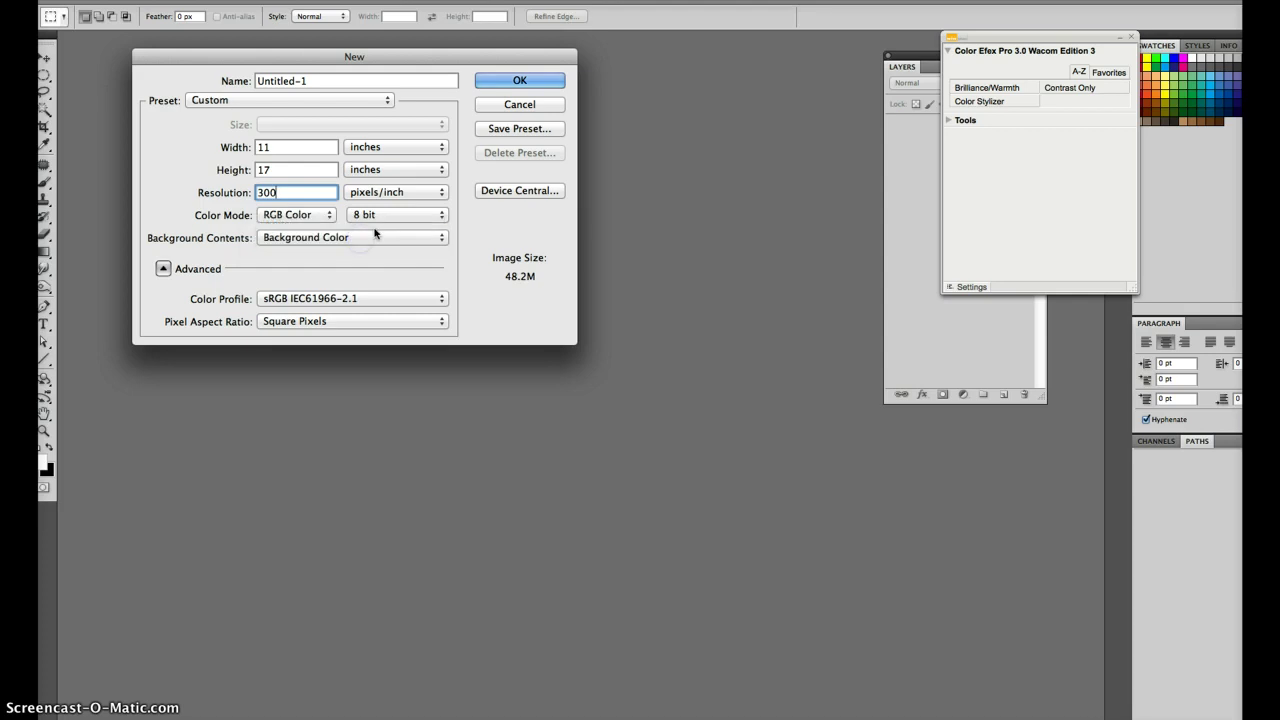
pyautogui.click(490, 82)
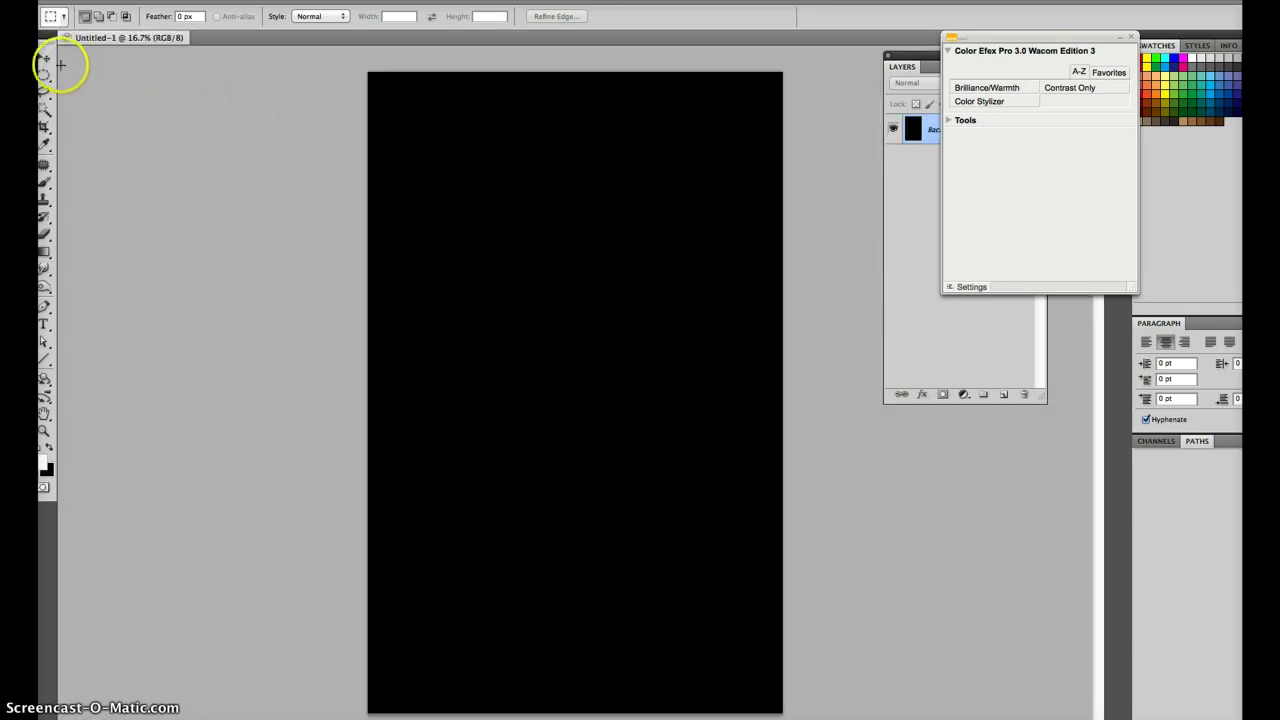
# Fill the Untitled-1 canvas with Black at 100% opacity.
pyautogui.click(44, 58)
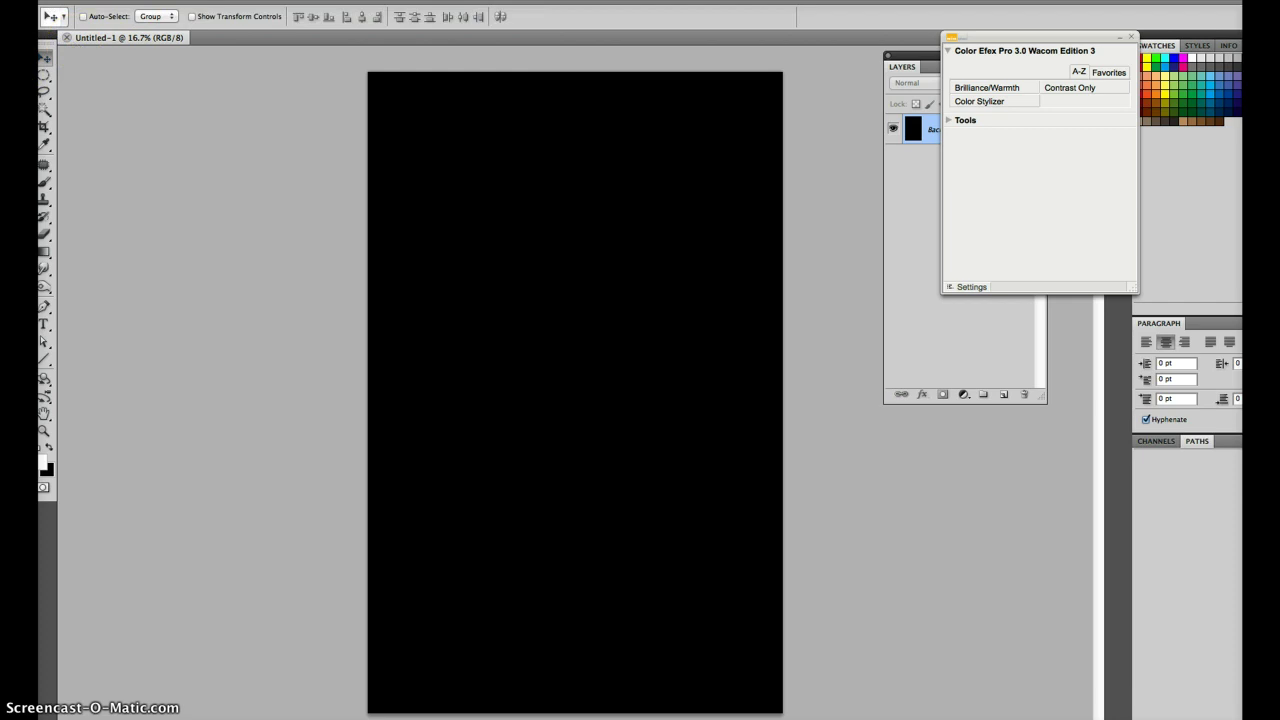
pyautogui.click(185, 10)
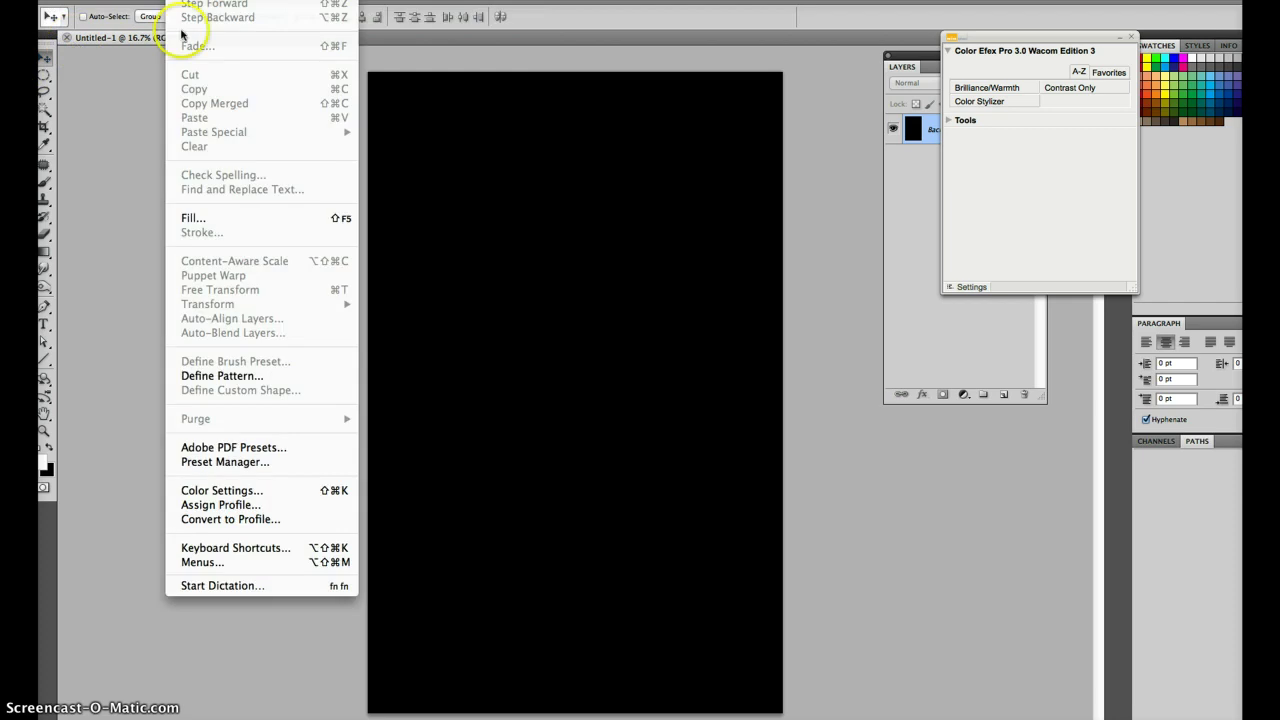
pyautogui.click(226, 216)
pyautogui.click(537, 139)
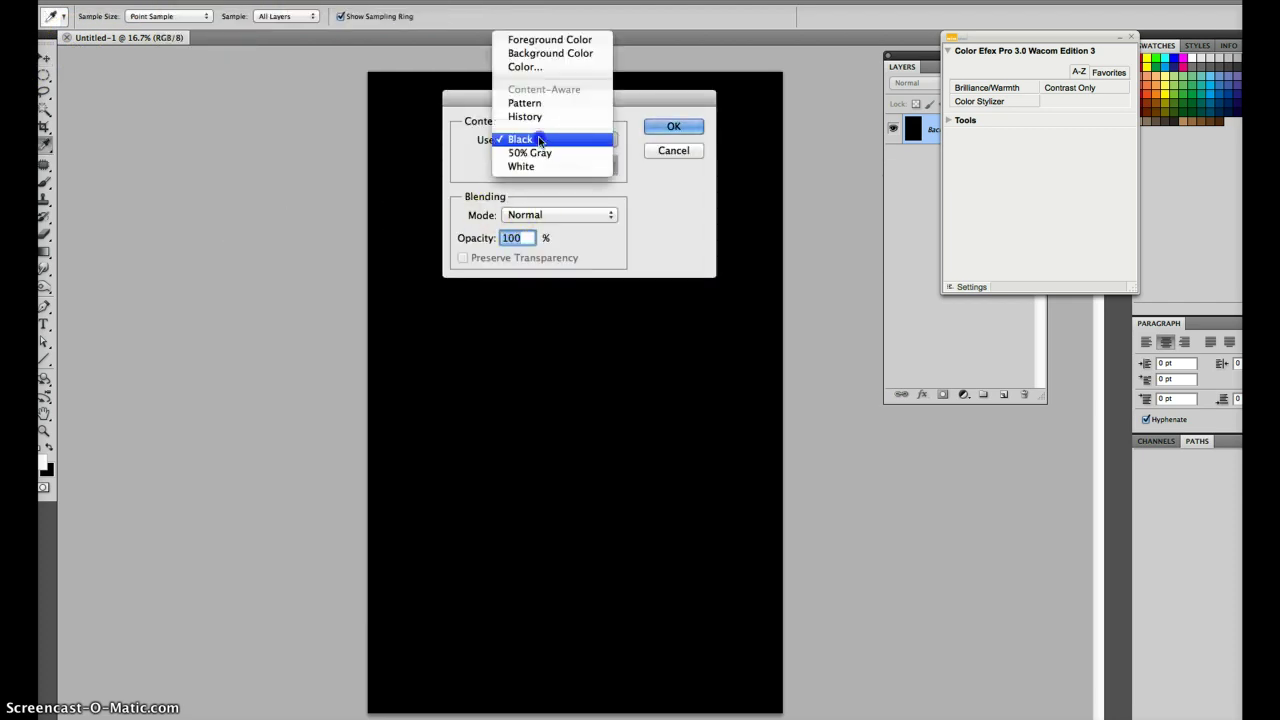
pyautogui.click(484, 237)
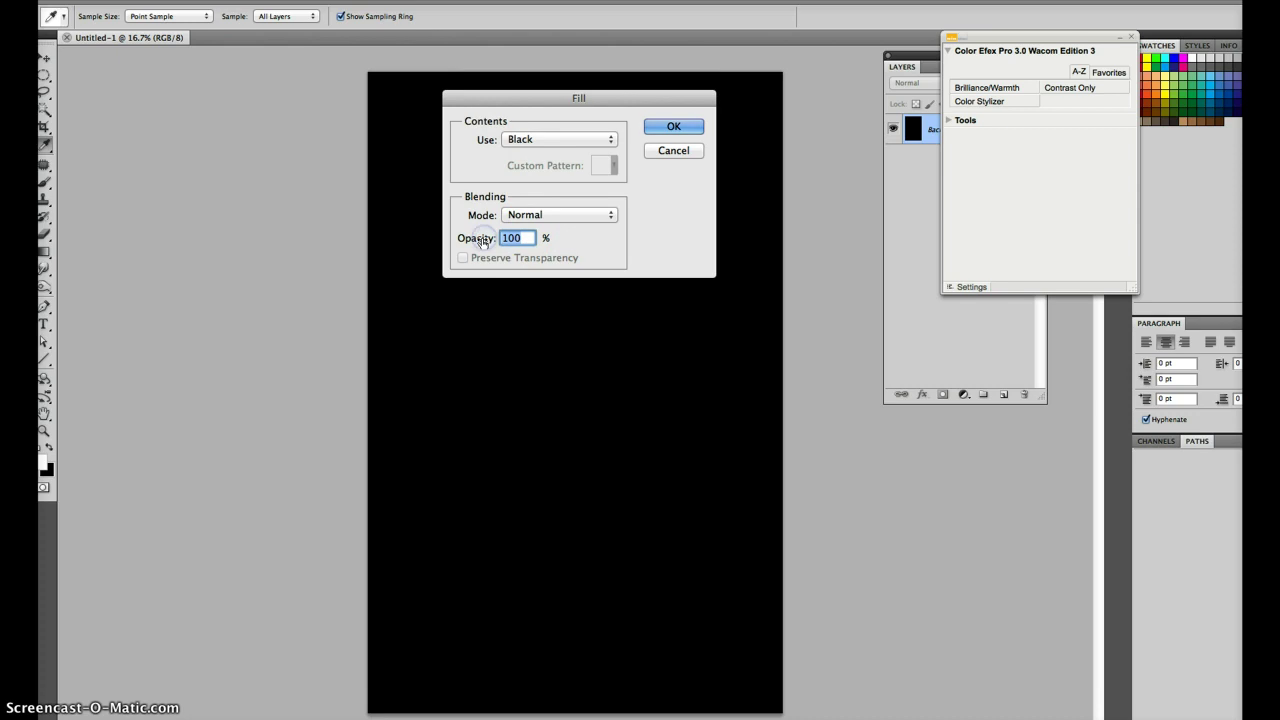
pyautogui.click(665, 126)
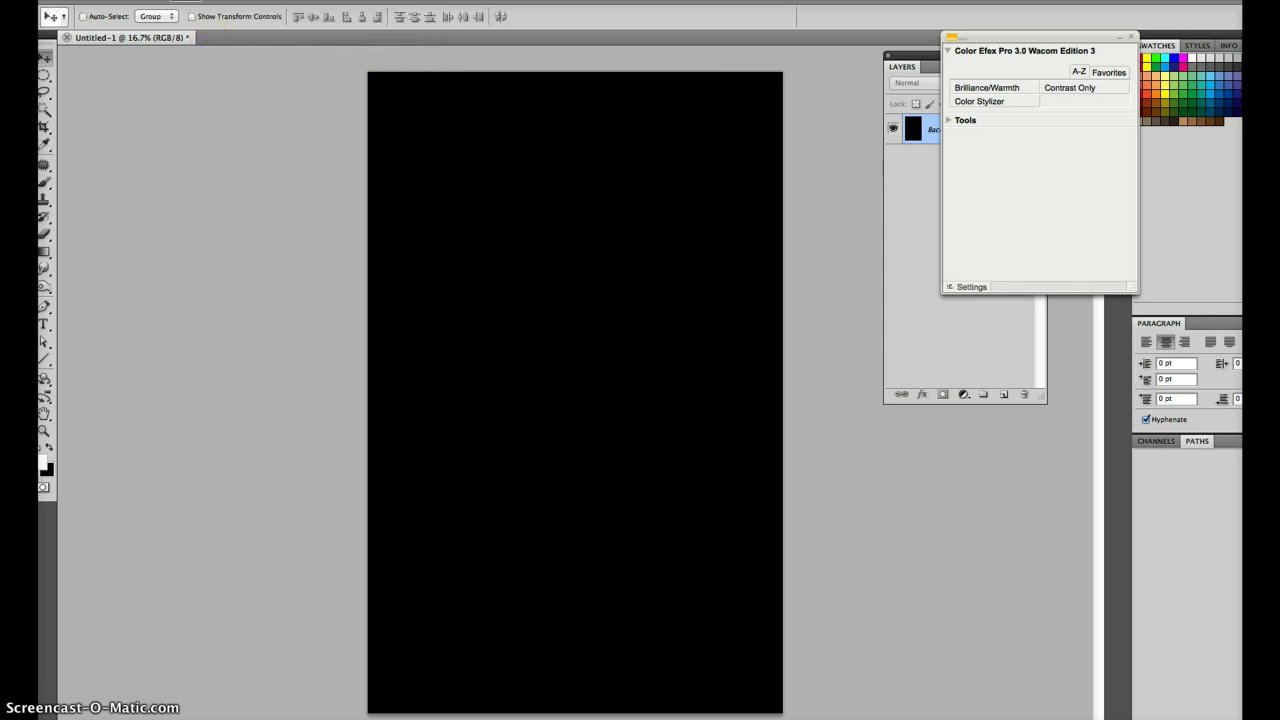
pyautogui.click(186, 1)
# Open Textless_Iron_Man_3_Empire_Cover.jpg from the Desktop.
pyautogui.click(534, 136)
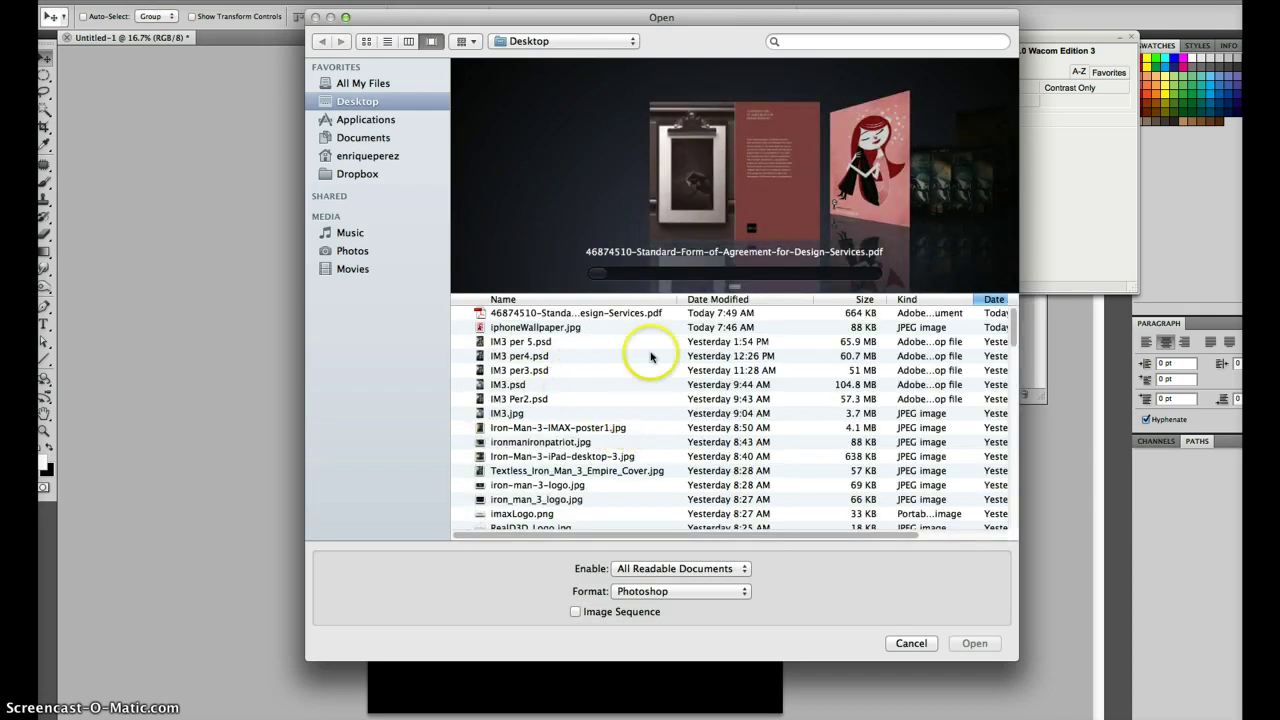
pyautogui.click(587, 430)
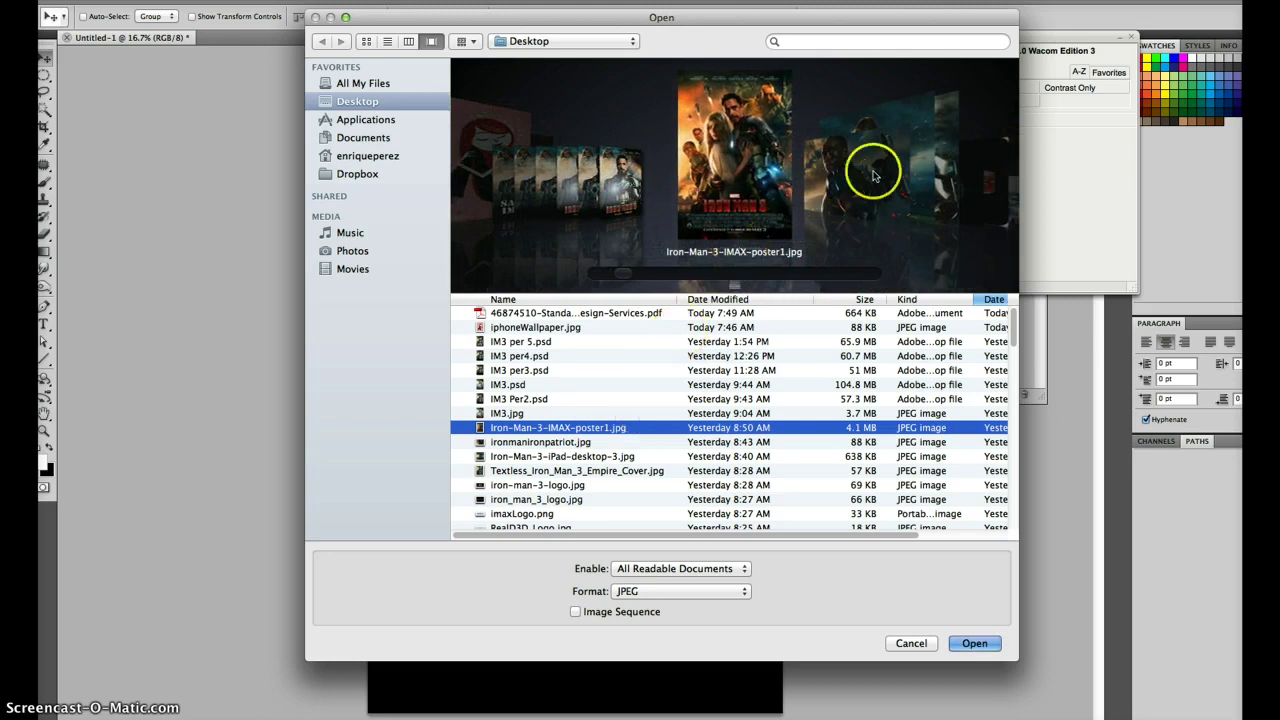
pyautogui.click(880, 174)
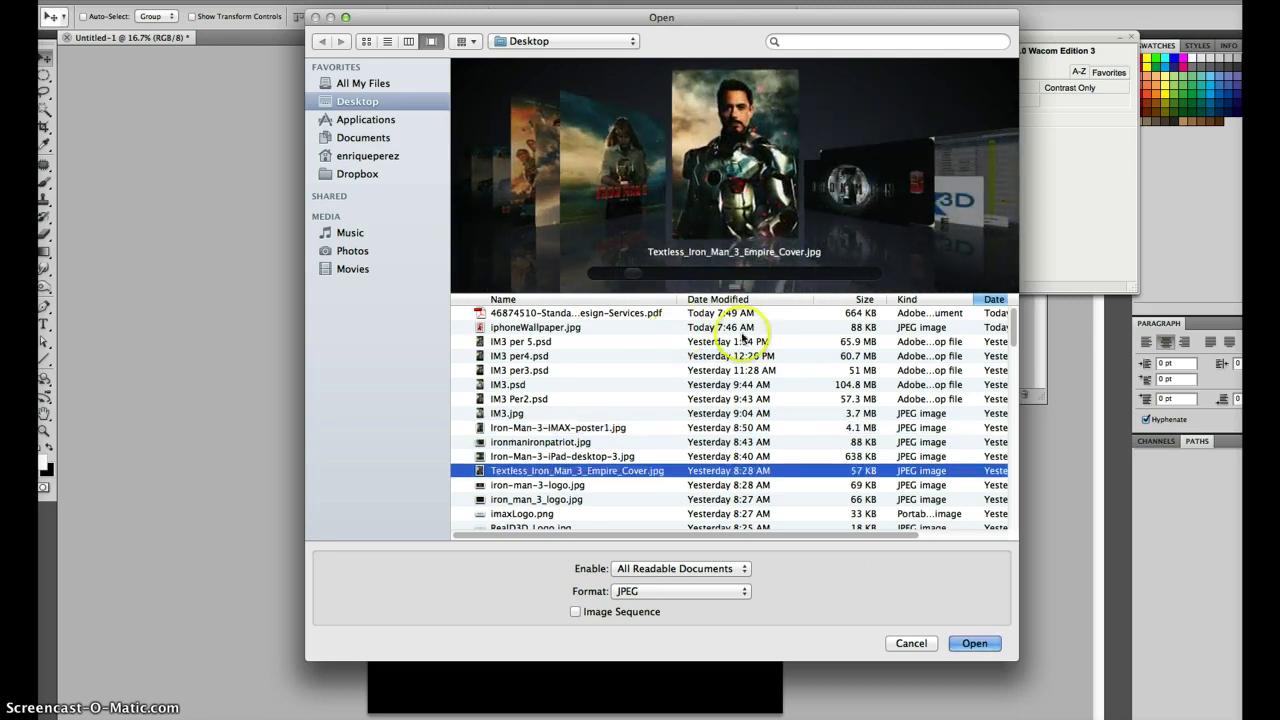
pyautogui.click(973, 643)
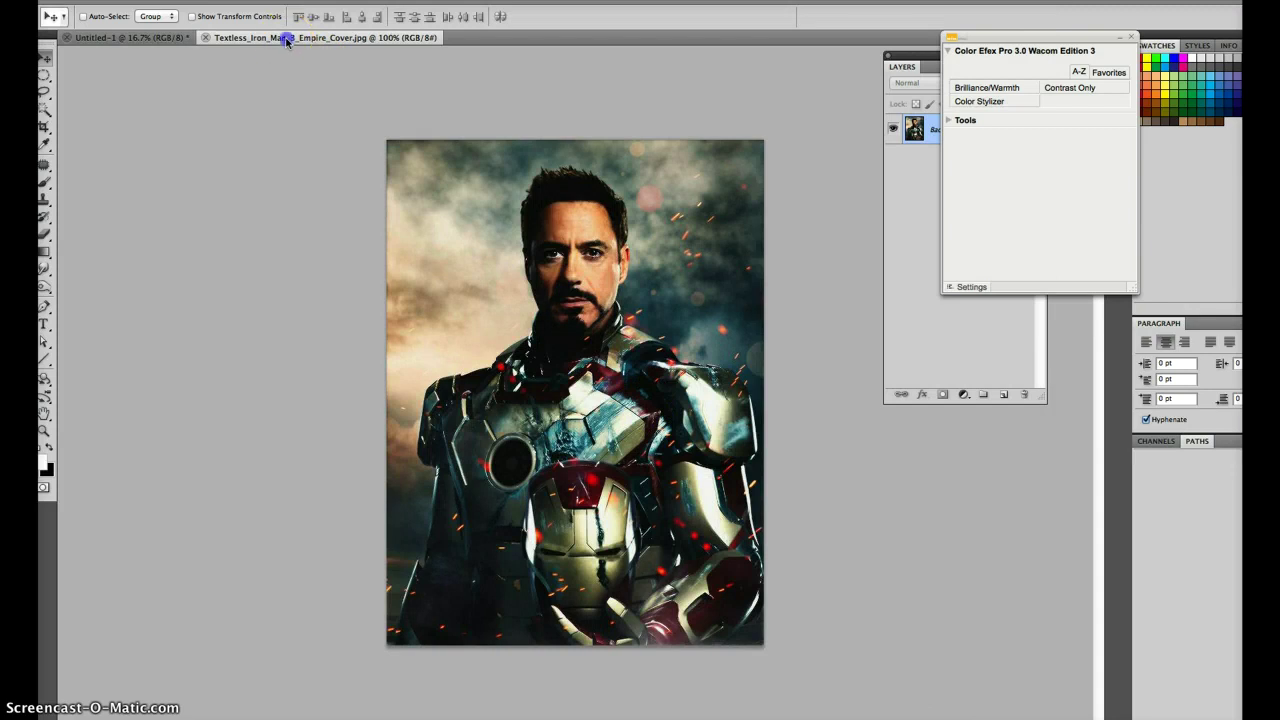
# Float the cover image in its own window and drag it onto Untitled-1 as Layer 1.
pyautogui.moveTo(286, 40); pyautogui.dragTo(512, 157)
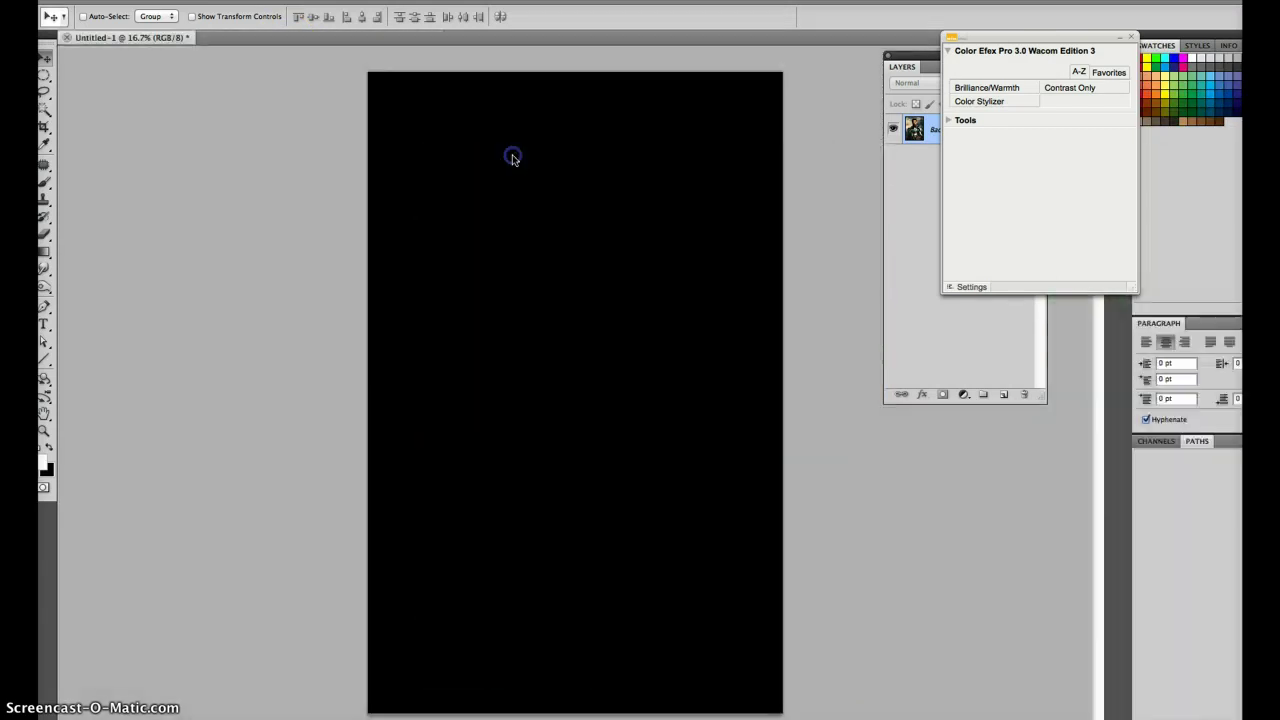
pyautogui.moveTo(512, 157); pyautogui.dragTo(676, 180)
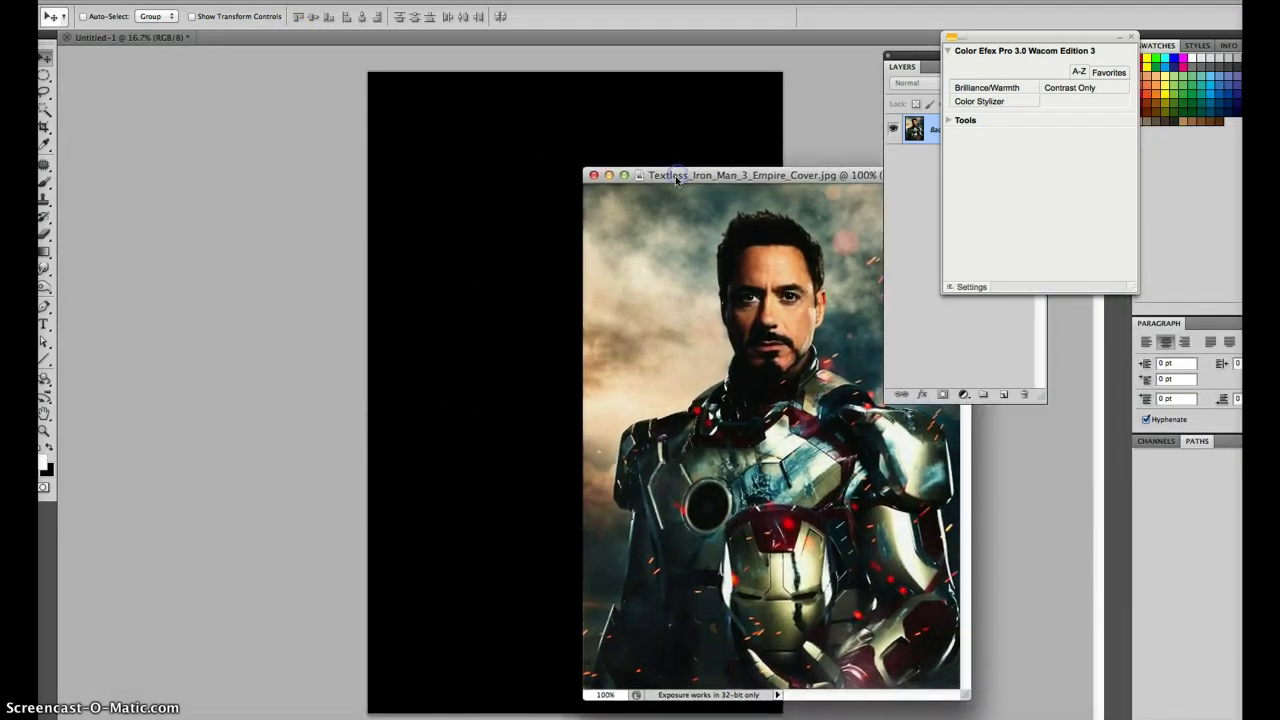
pyautogui.moveTo(638, 275); pyautogui.dragTo(524, 267)
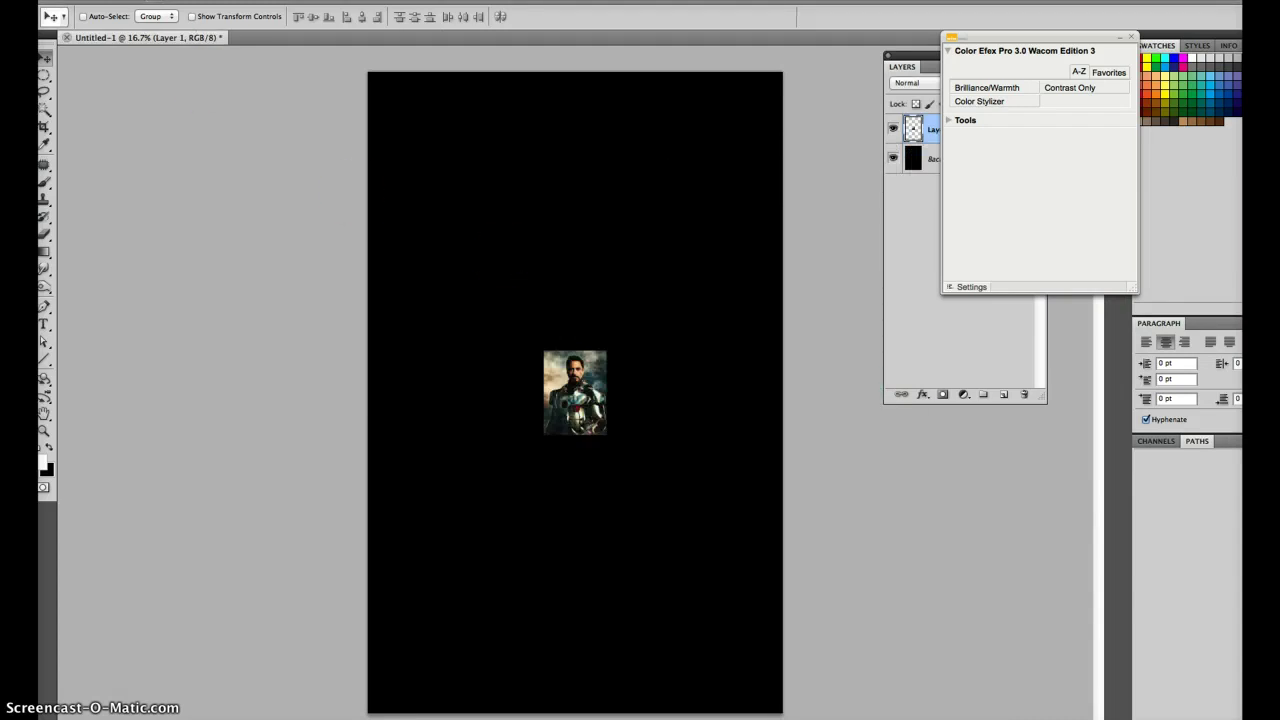
pyautogui.click(195, 5)
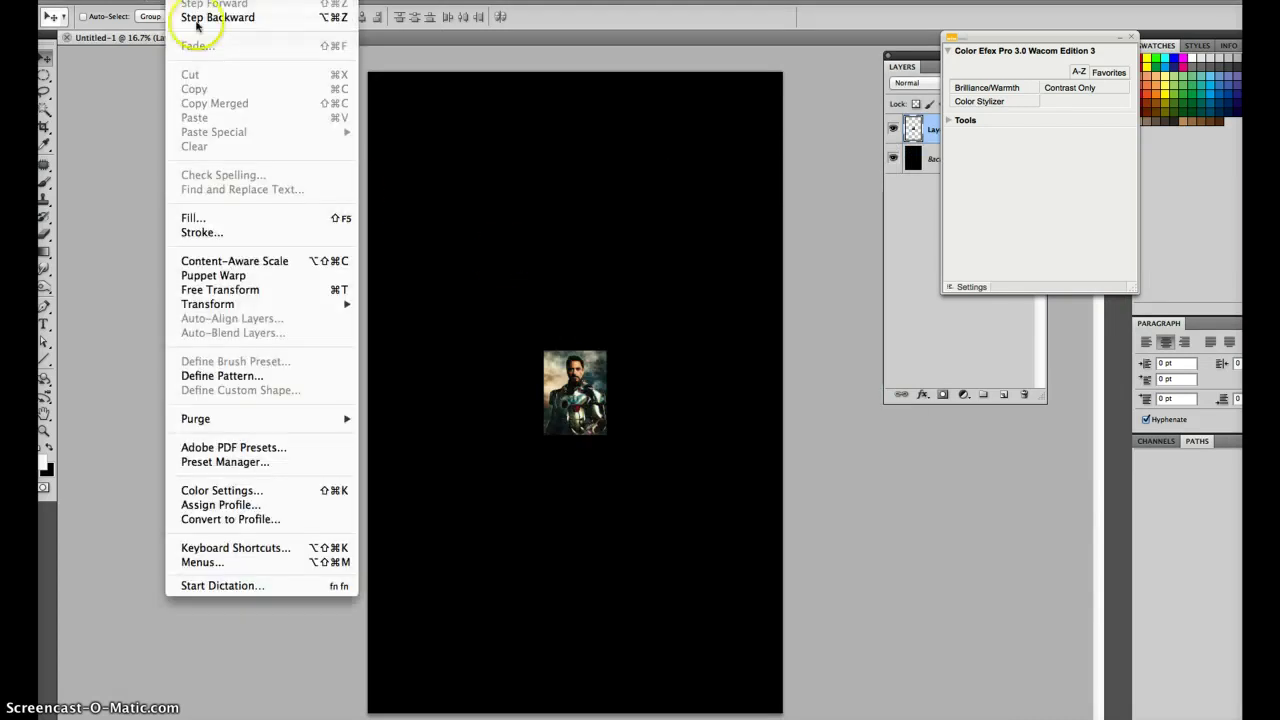
# Free-transform the Iron Man layer to about 661% so it spans the poster width.
pyautogui.click(269, 289)
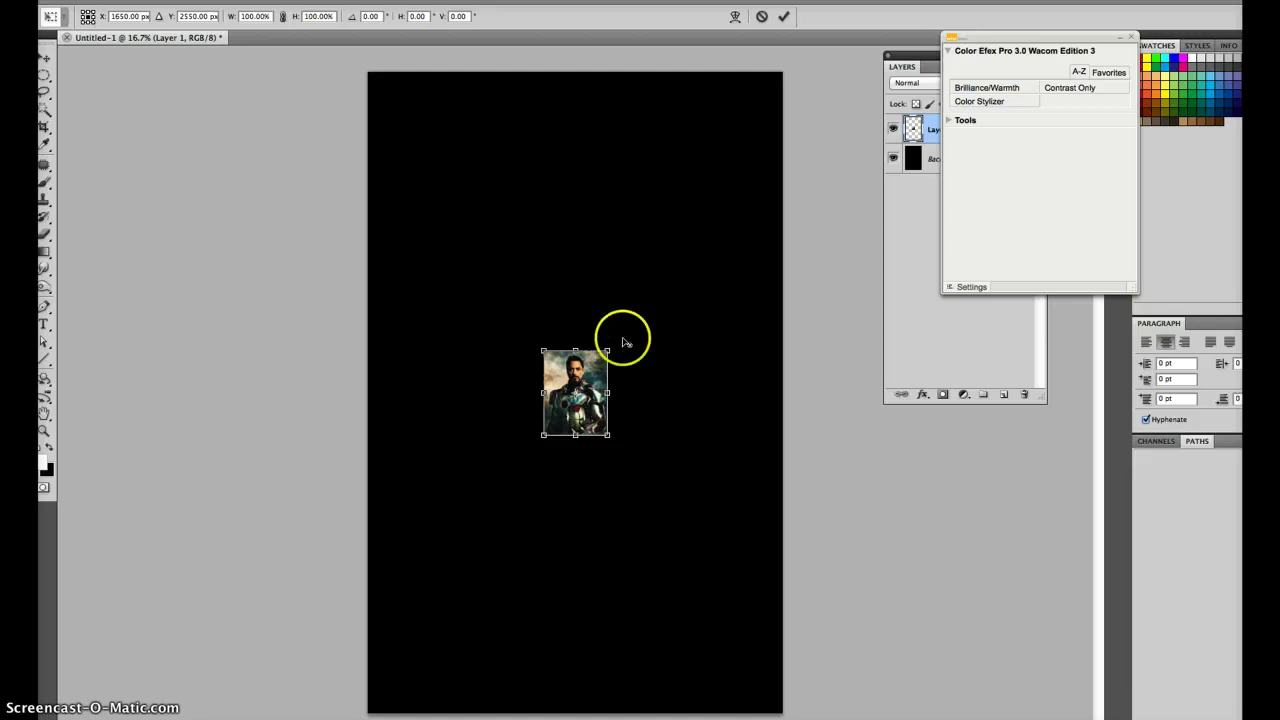
pyautogui.moveTo(610, 348); pyautogui.dragTo(836, 156)
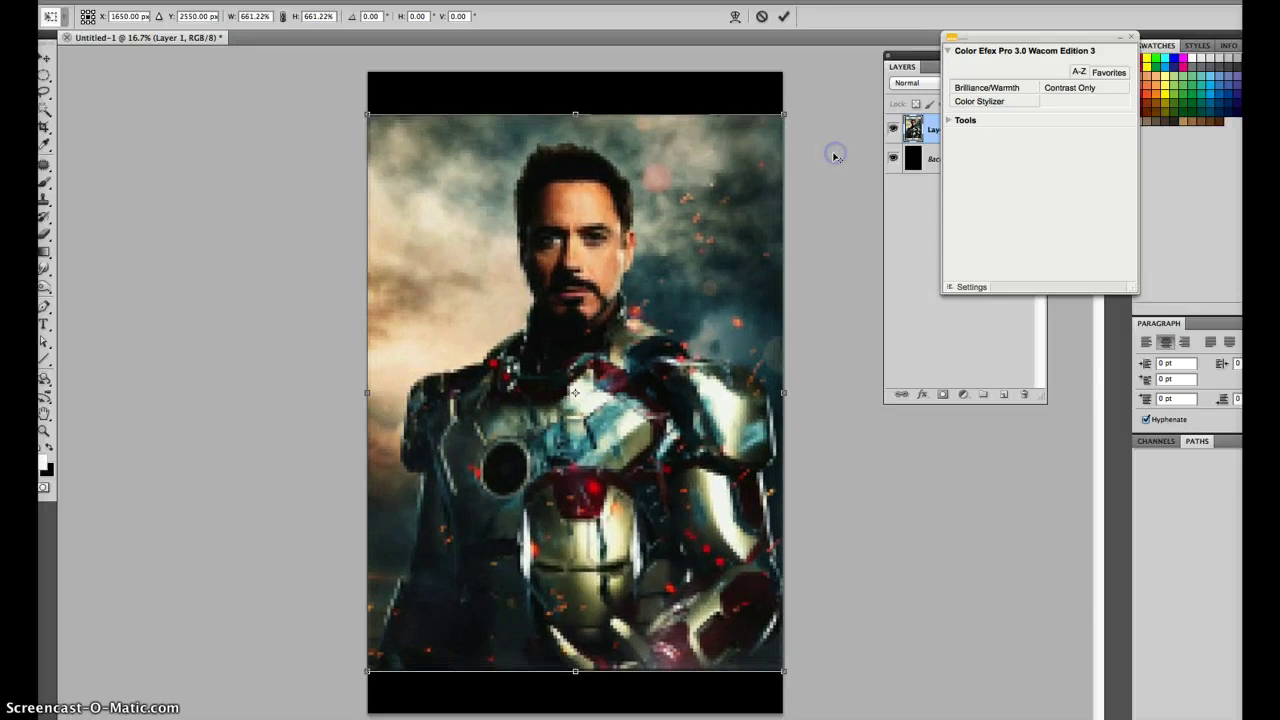
pyautogui.doubleClick(714, 223)
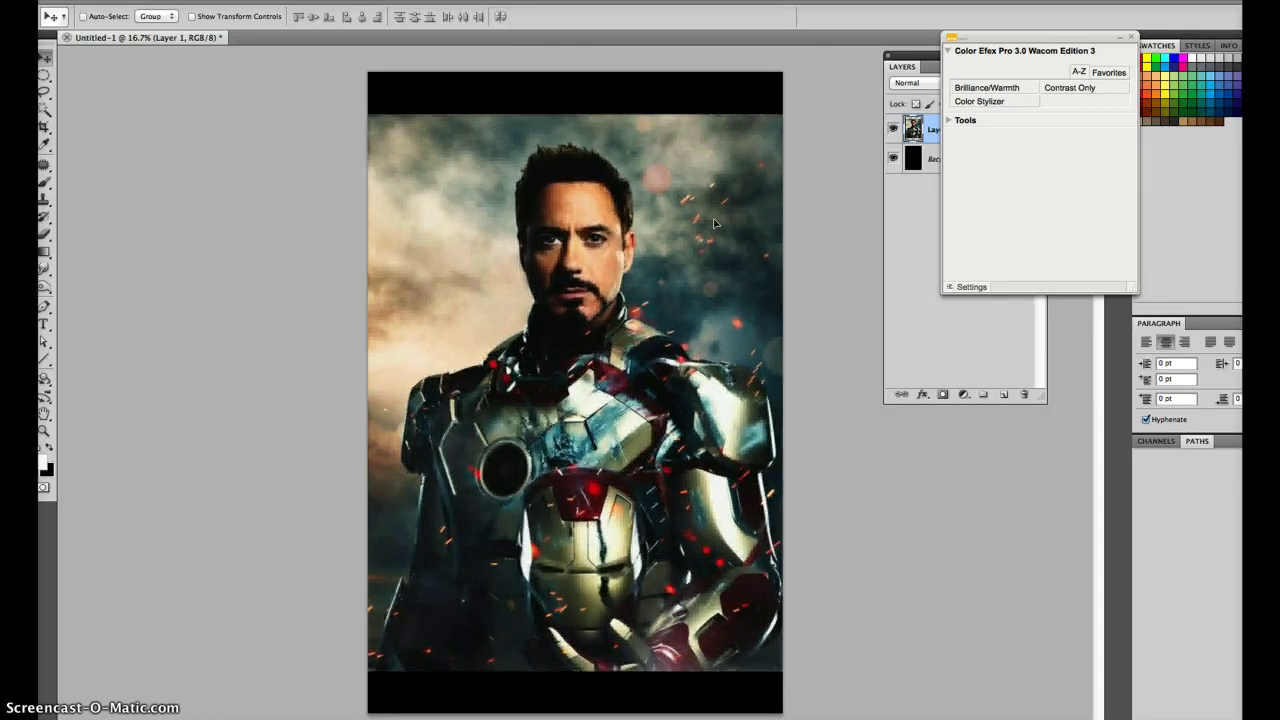
pyautogui.click(1131, 37)
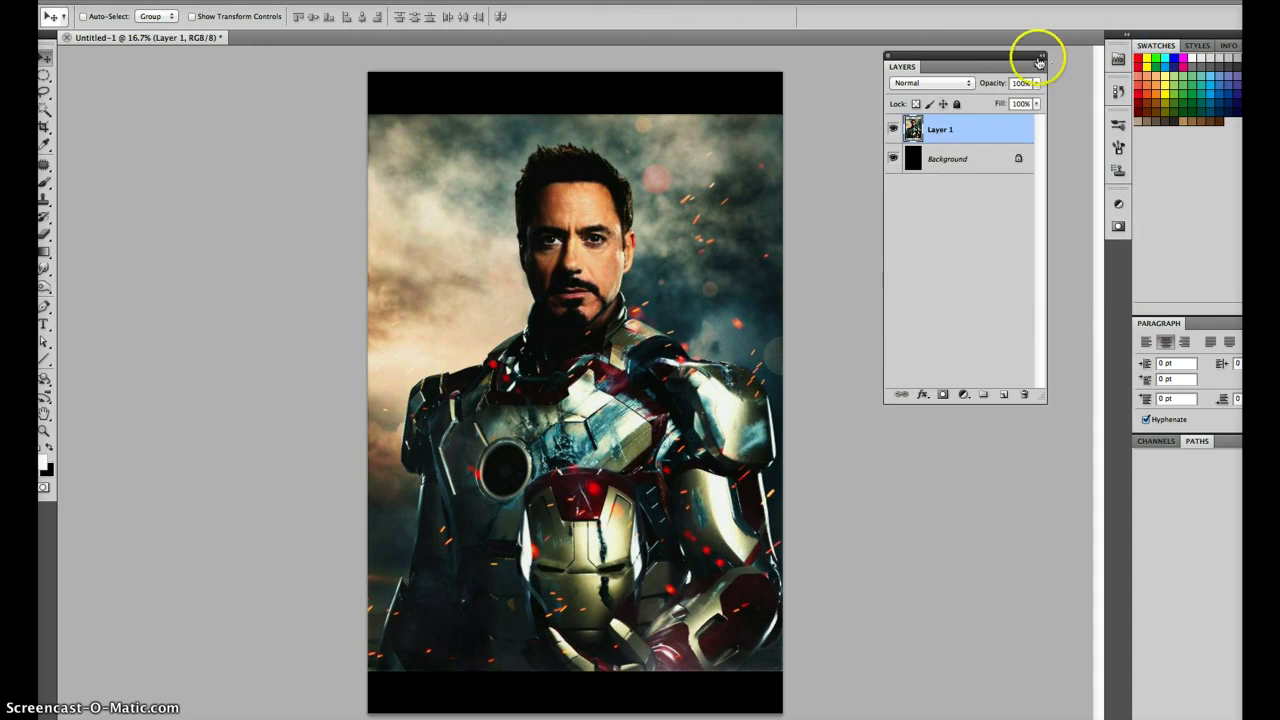
pyautogui.moveTo(1024, 57); pyautogui.dragTo(946, 181)
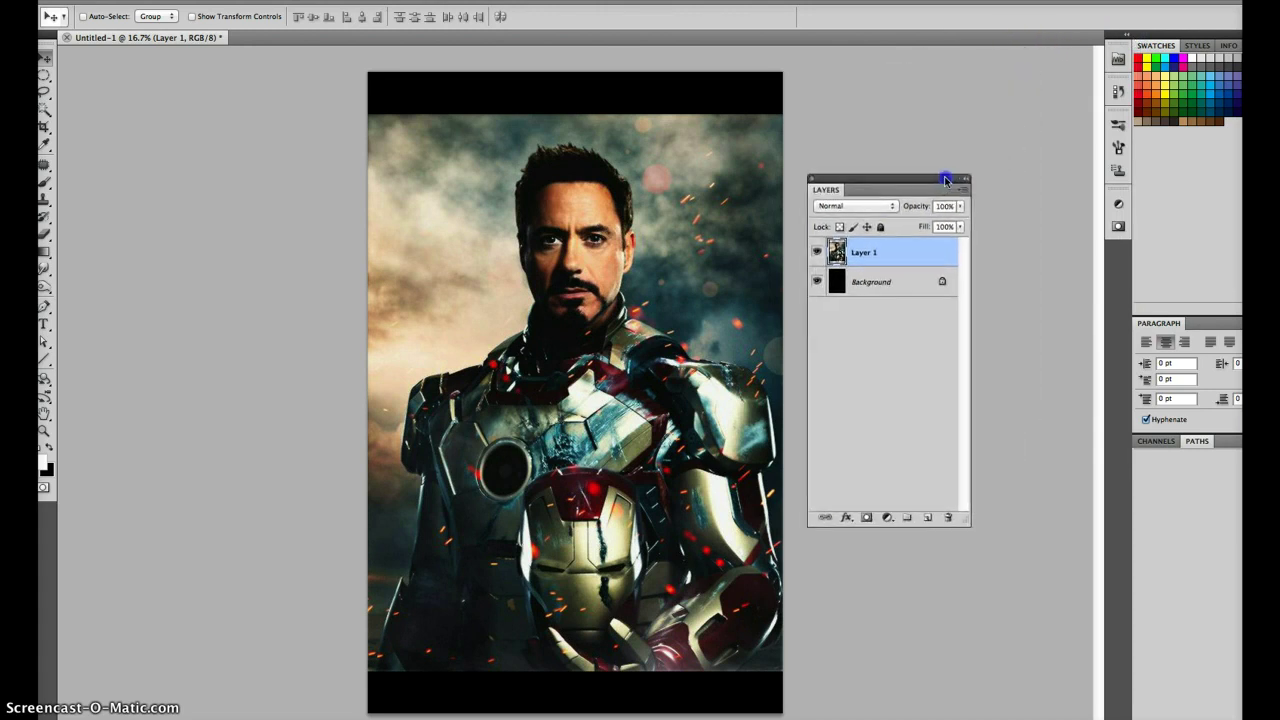
# Add a layer mask to Layer 1 and choose the Foreground to Background gradient.
pyautogui.click(893, 309)
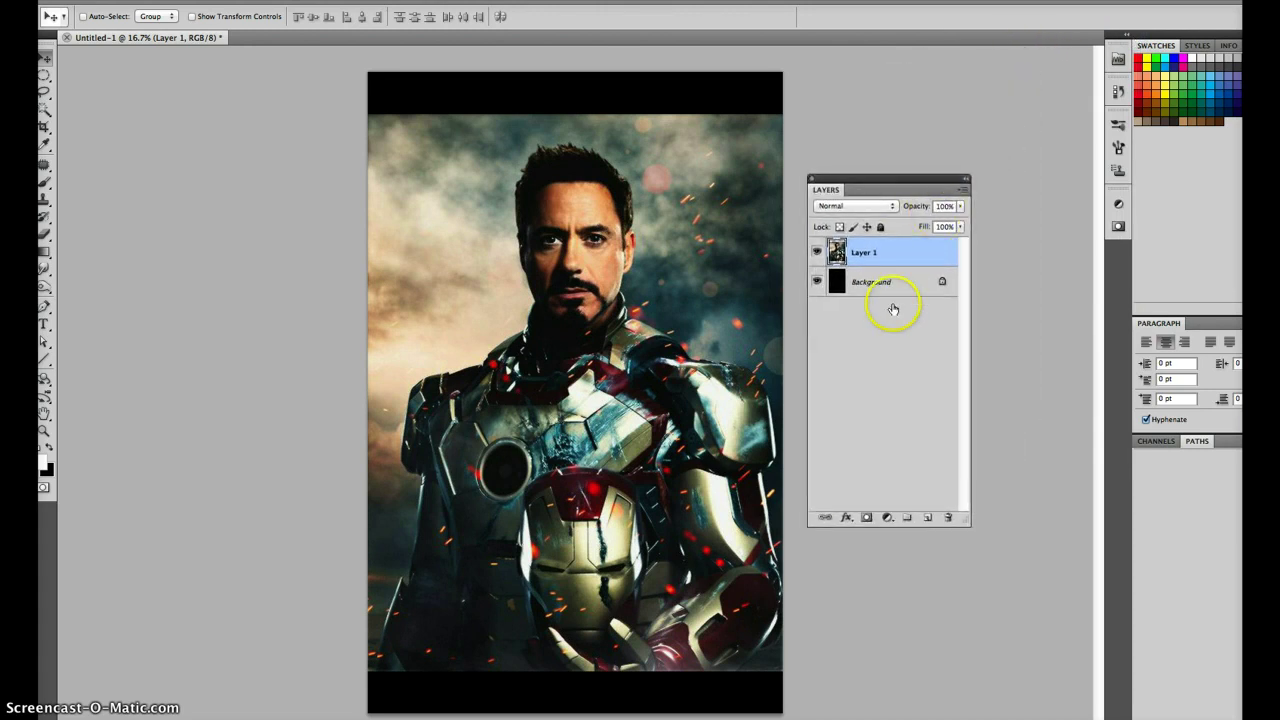
pyautogui.click(869, 518)
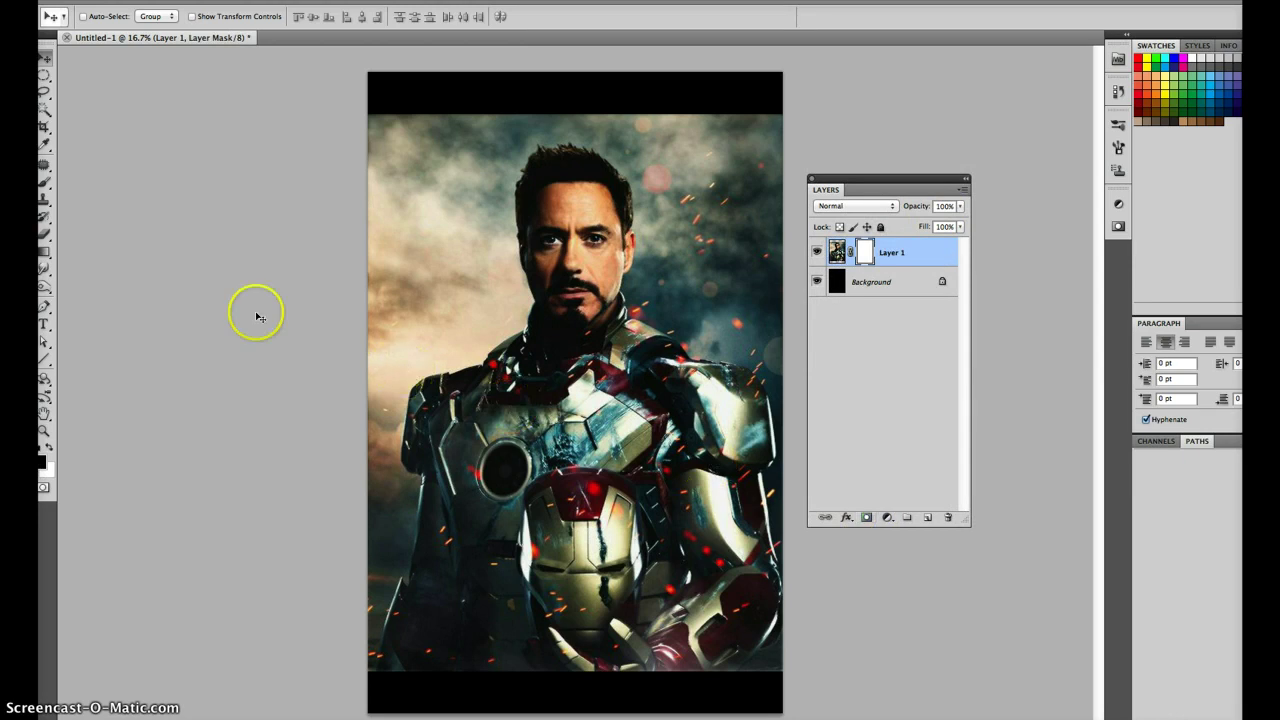
pyautogui.click(44, 251)
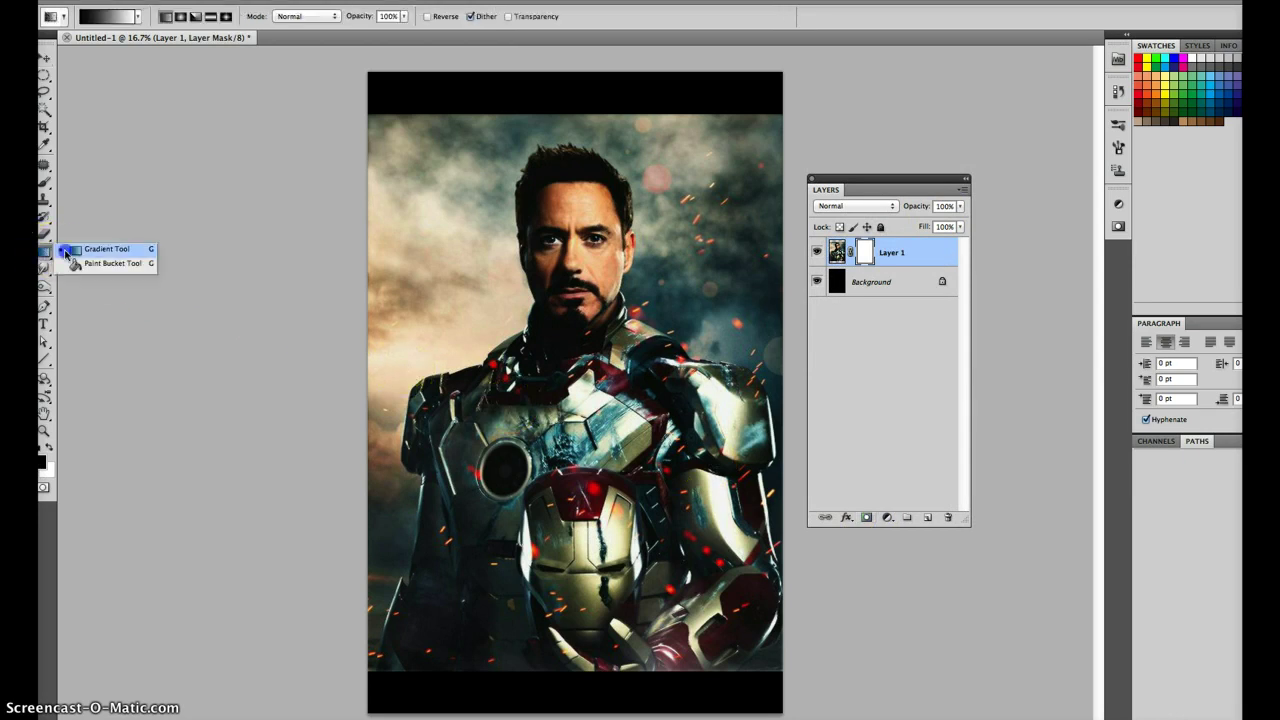
pyautogui.click(66, 252)
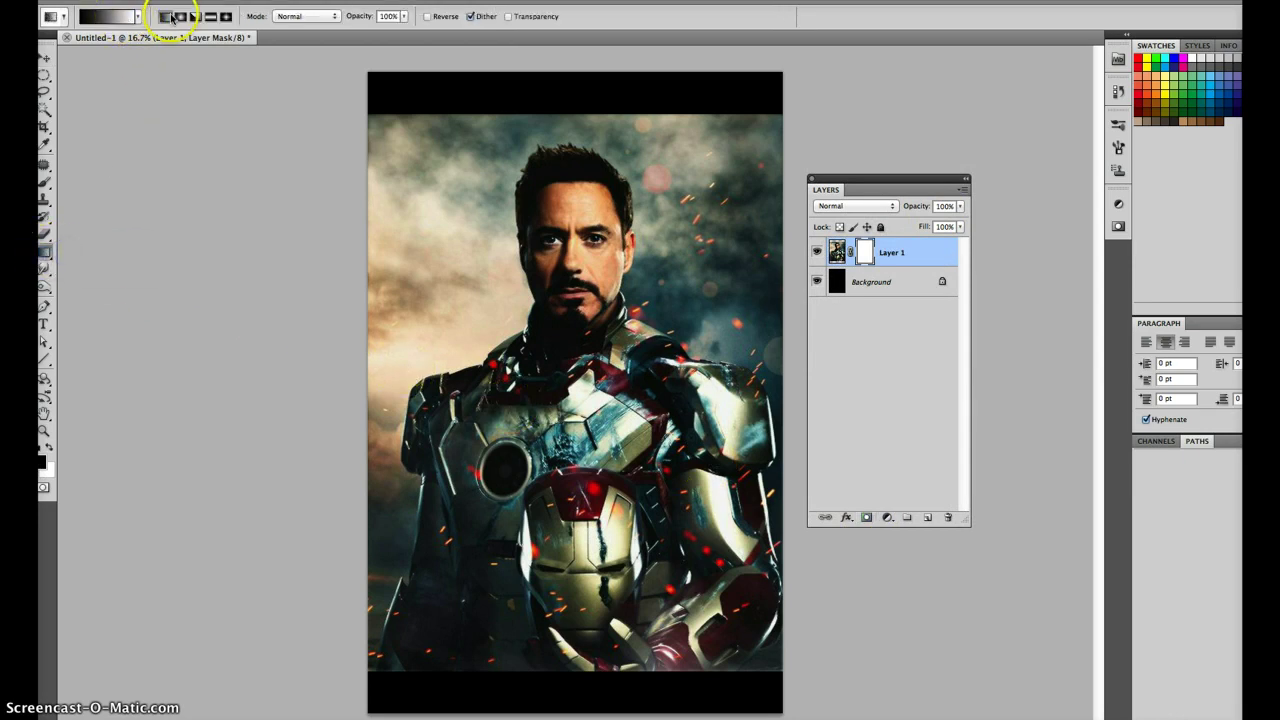
pyautogui.click(123, 22)
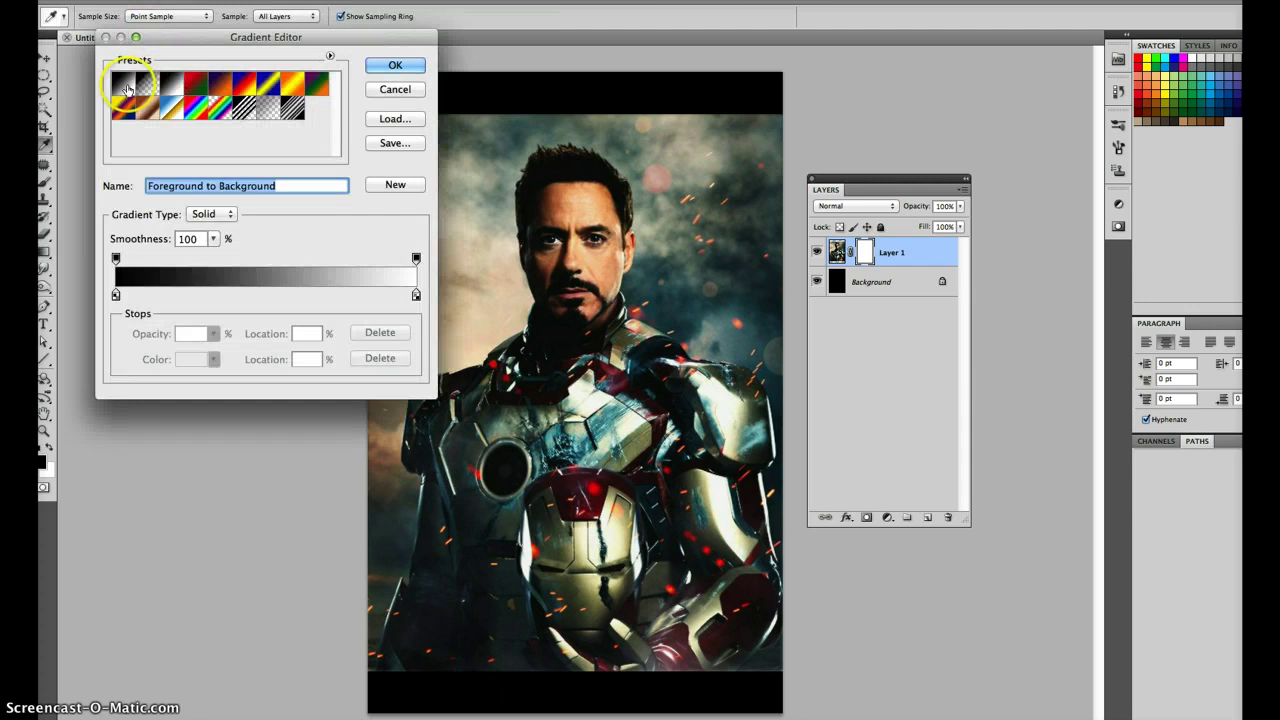
pyautogui.click(383, 68)
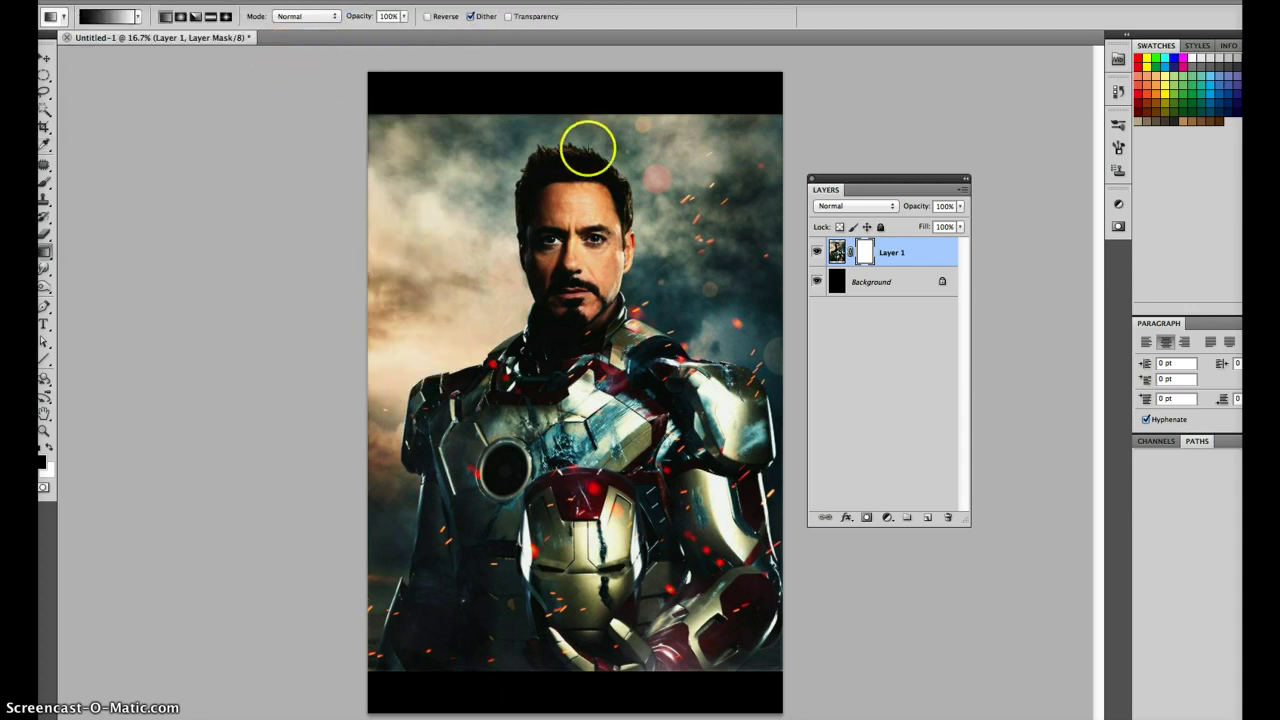
# Gradient-fade the portrait's top edge into black and apply the mask permanently.
pyautogui.moveTo(585, 175)
pyautogui.mouseDown()
pyautogui.moveTo(579, 91)
pyautogui.moveTo(585, 107)
pyautogui.mouseUp()
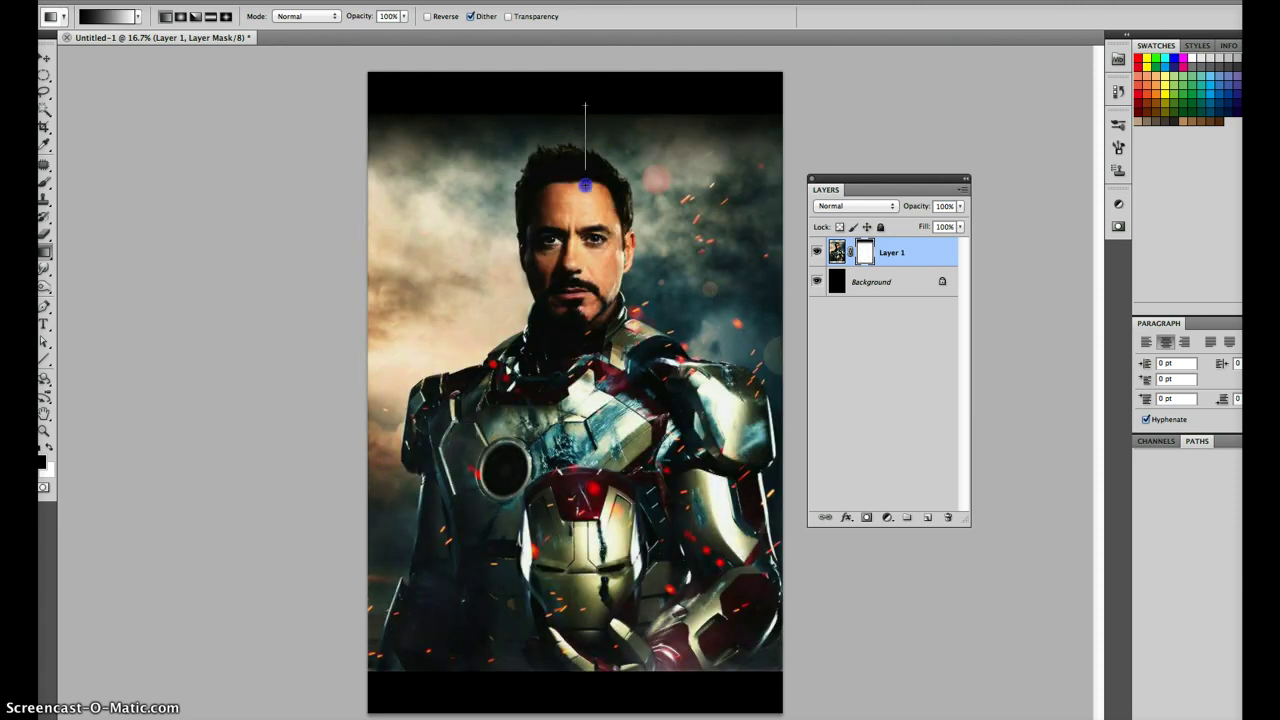
pyautogui.moveTo(589, 191); pyautogui.dragTo(589, 186)
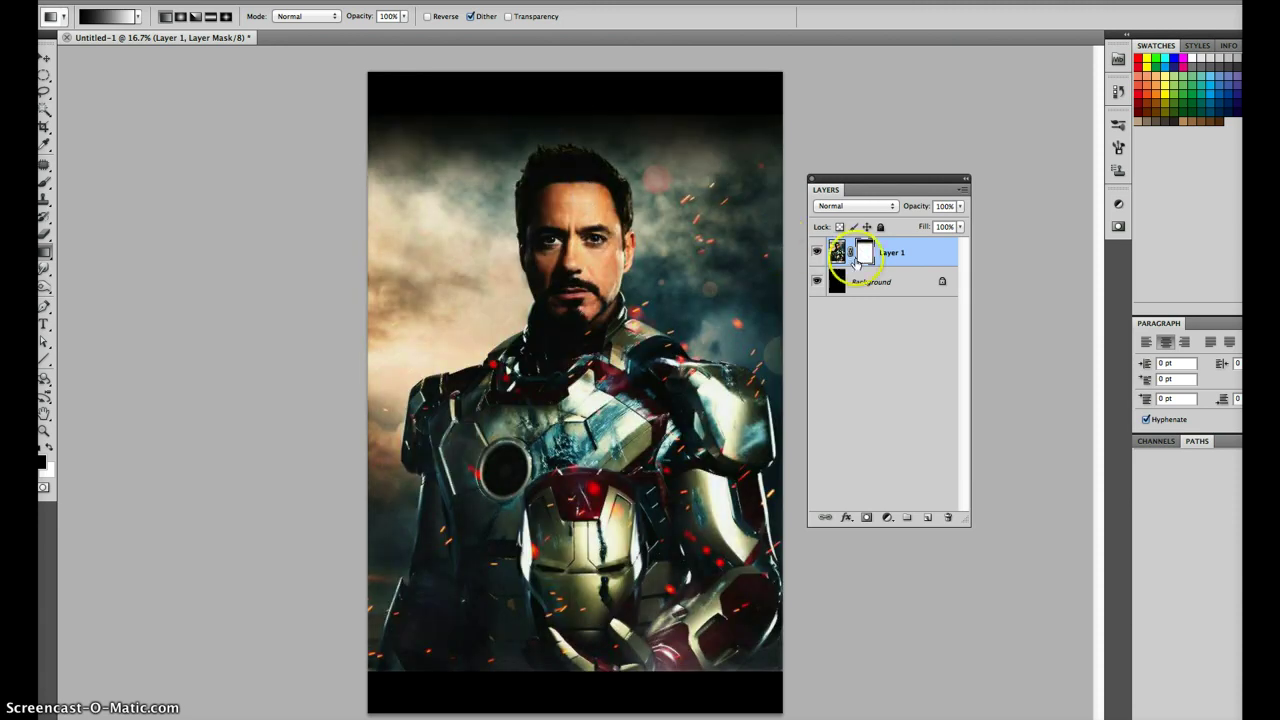
pyautogui.moveTo(865, 255); pyautogui.dragTo(946, 512)
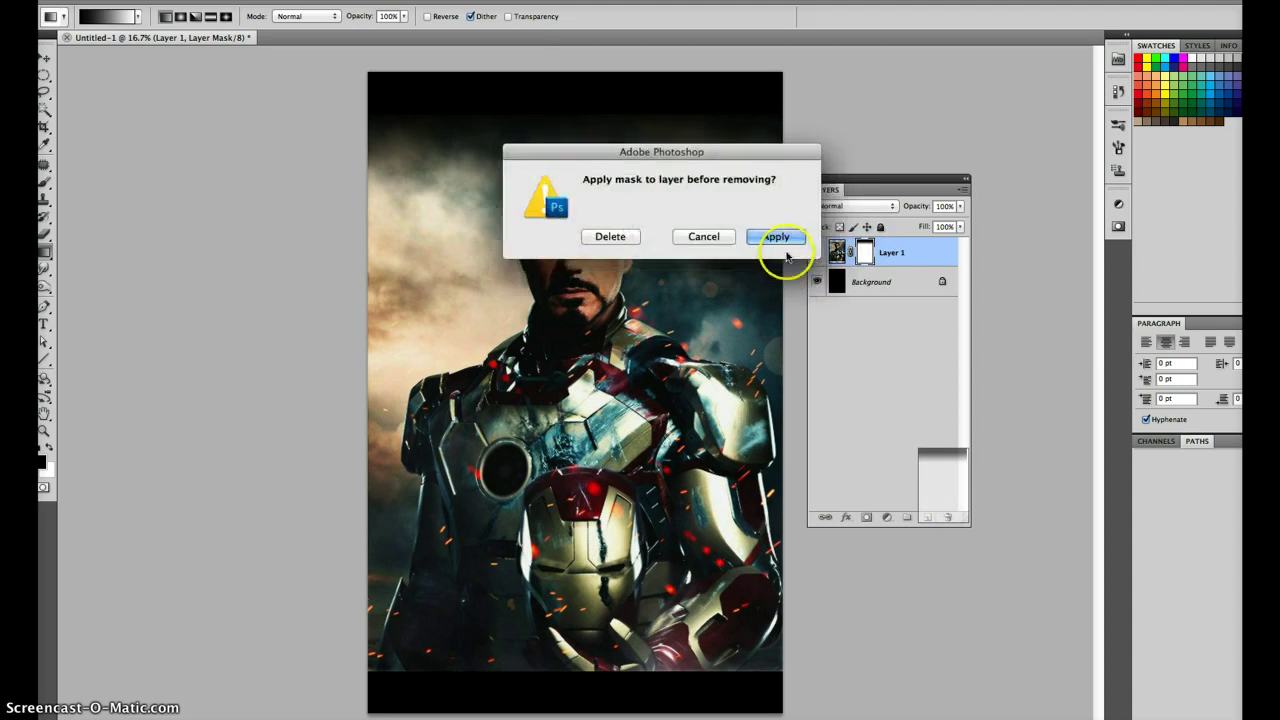
pyautogui.click(778, 241)
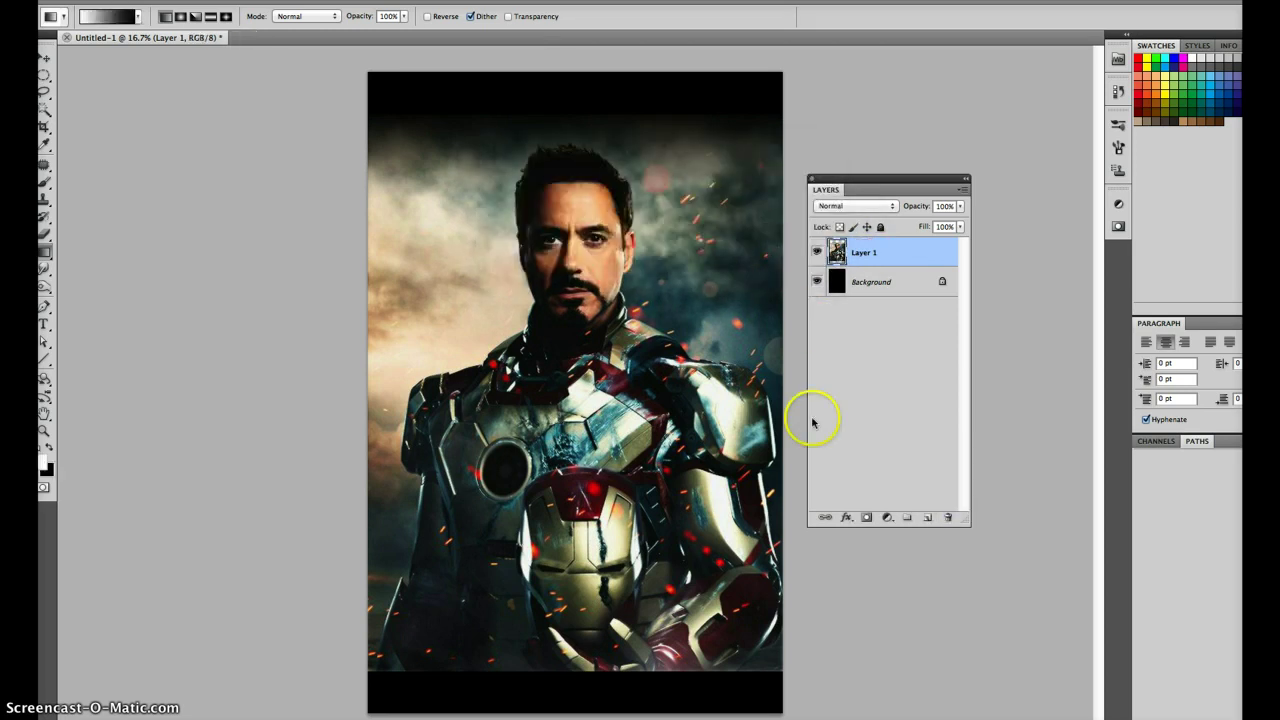
# Add a new mask, fade the portrait's bottom edge into black, and apply it.
pyautogui.click(868, 519)
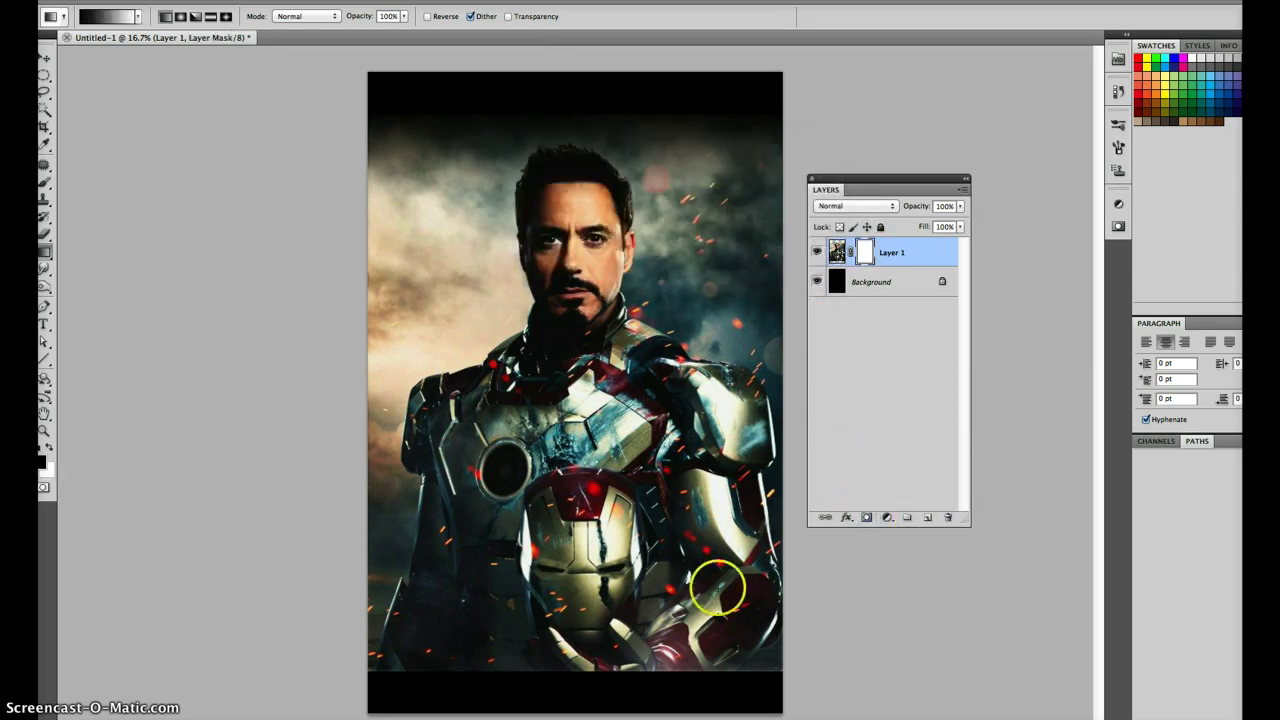
pyautogui.click(598, 631)
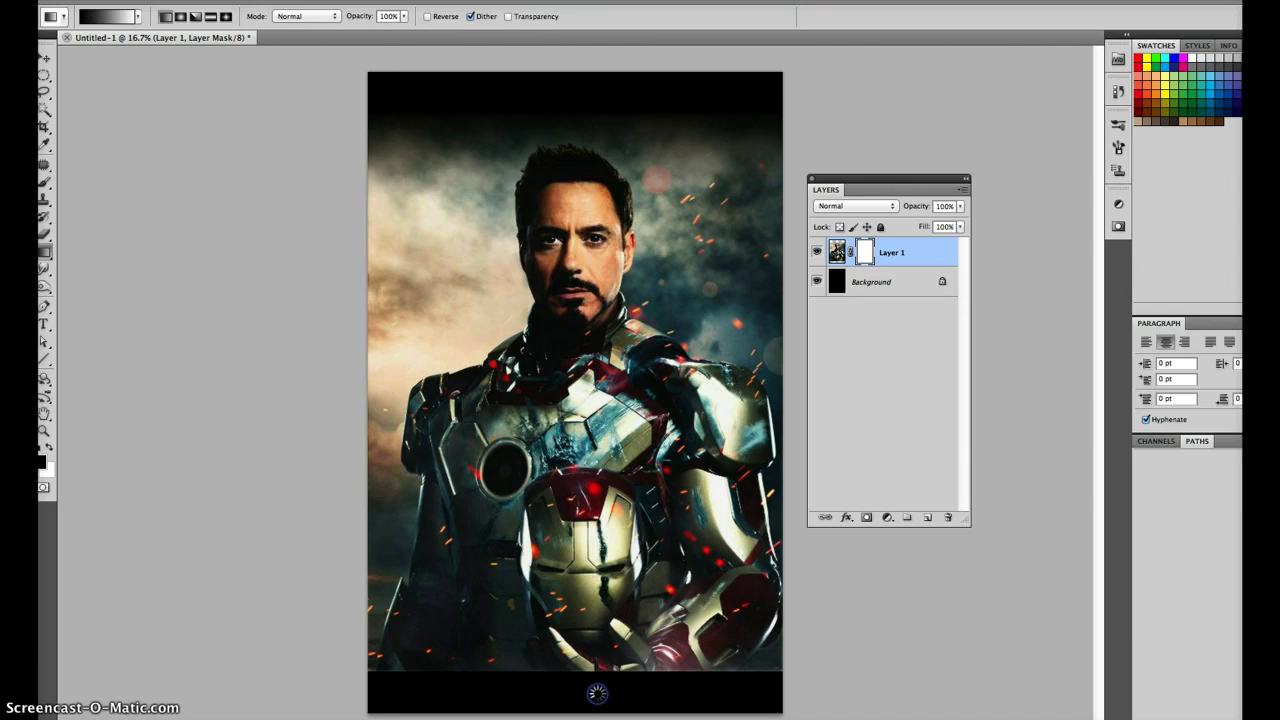
pyautogui.moveTo(597, 693); pyautogui.dragTo(598, 678)
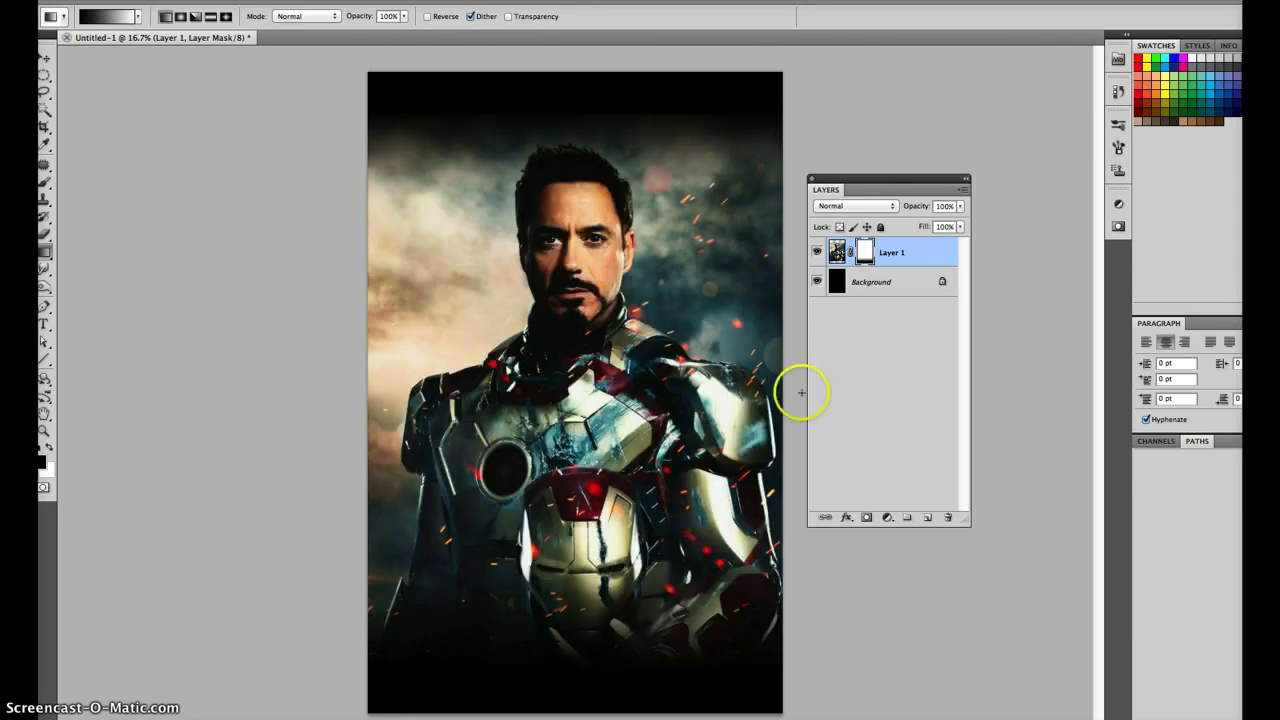
pyautogui.moveTo(864, 254); pyautogui.dragTo(948, 515)
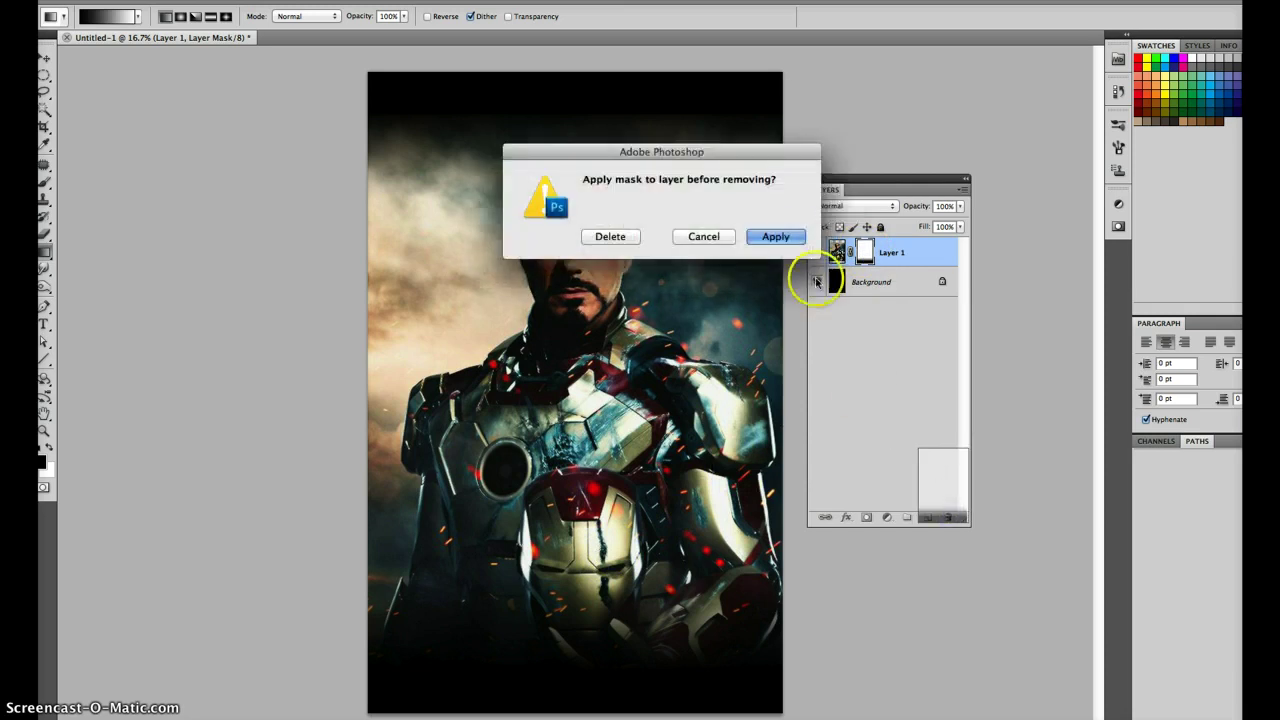
pyautogui.click(784, 236)
pyautogui.click(45, 60)
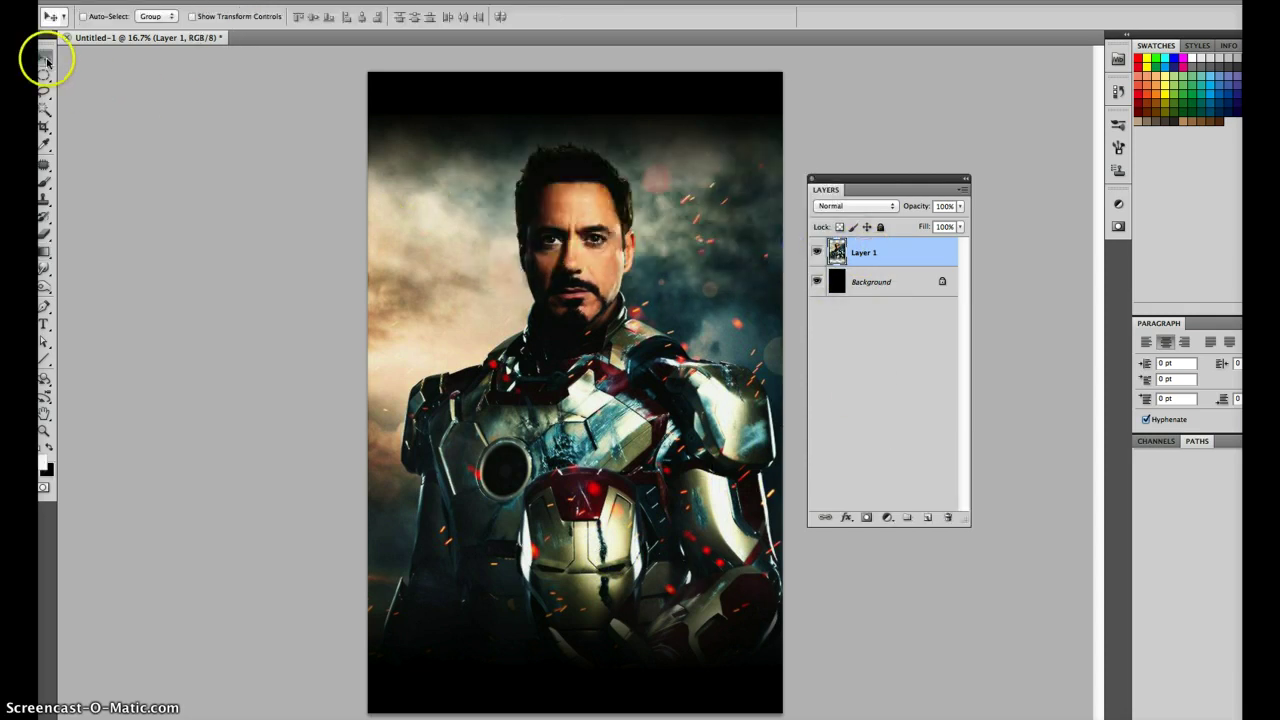
# Open Iron-Man-3-iPad-desktop-3.jpg from the Desktop.
pyautogui.click(145, 0)
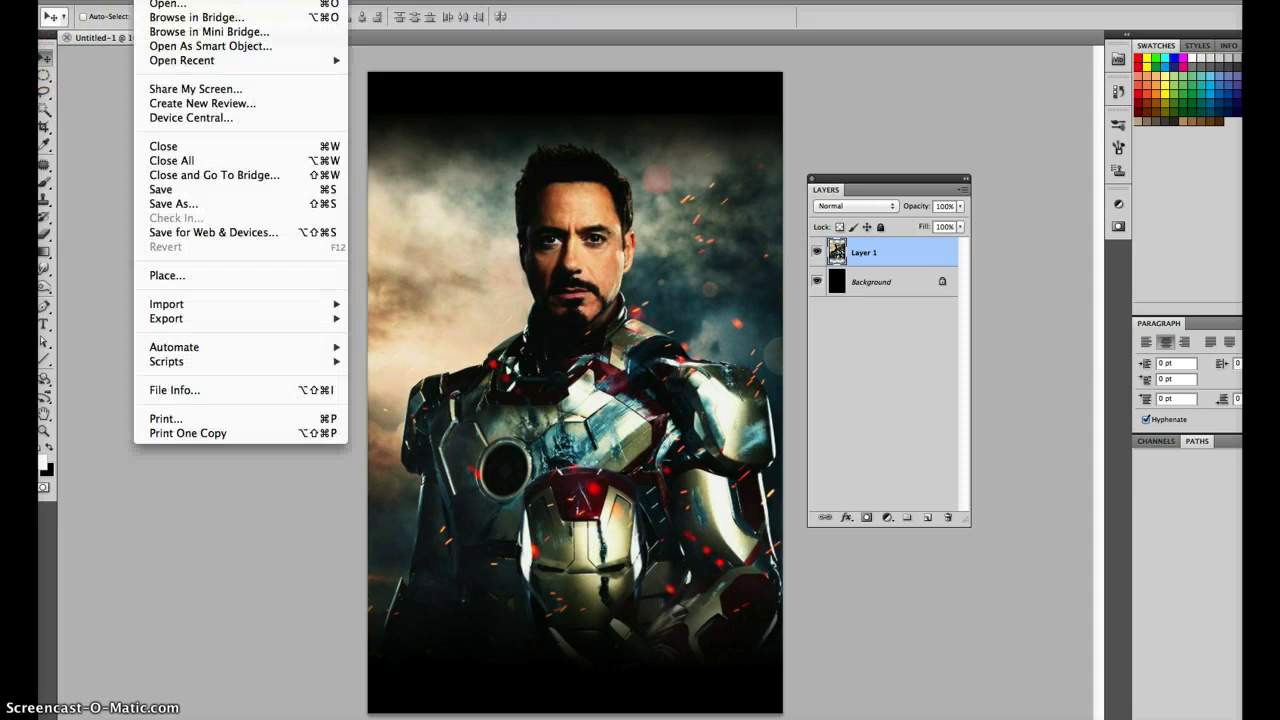
pyautogui.click(157, 6)
pyautogui.click(640, 280)
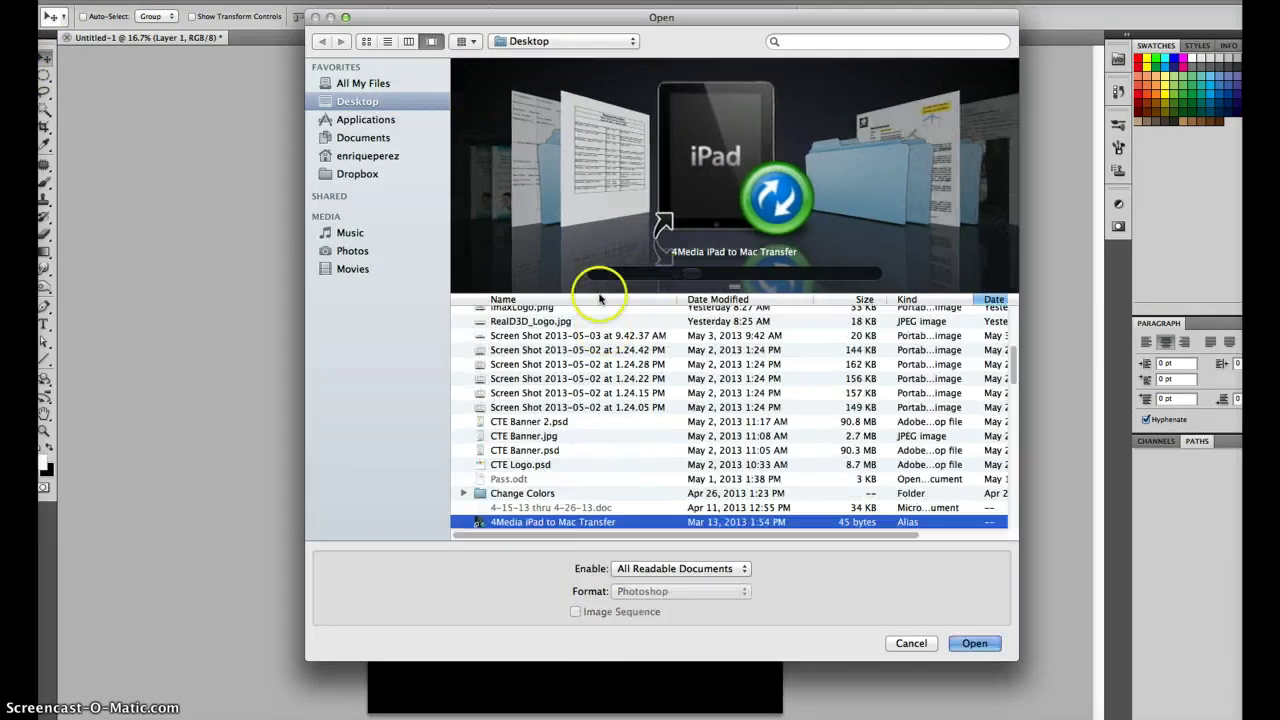
pyautogui.click(478, 176)
pyautogui.scroll(10, 478, 176)
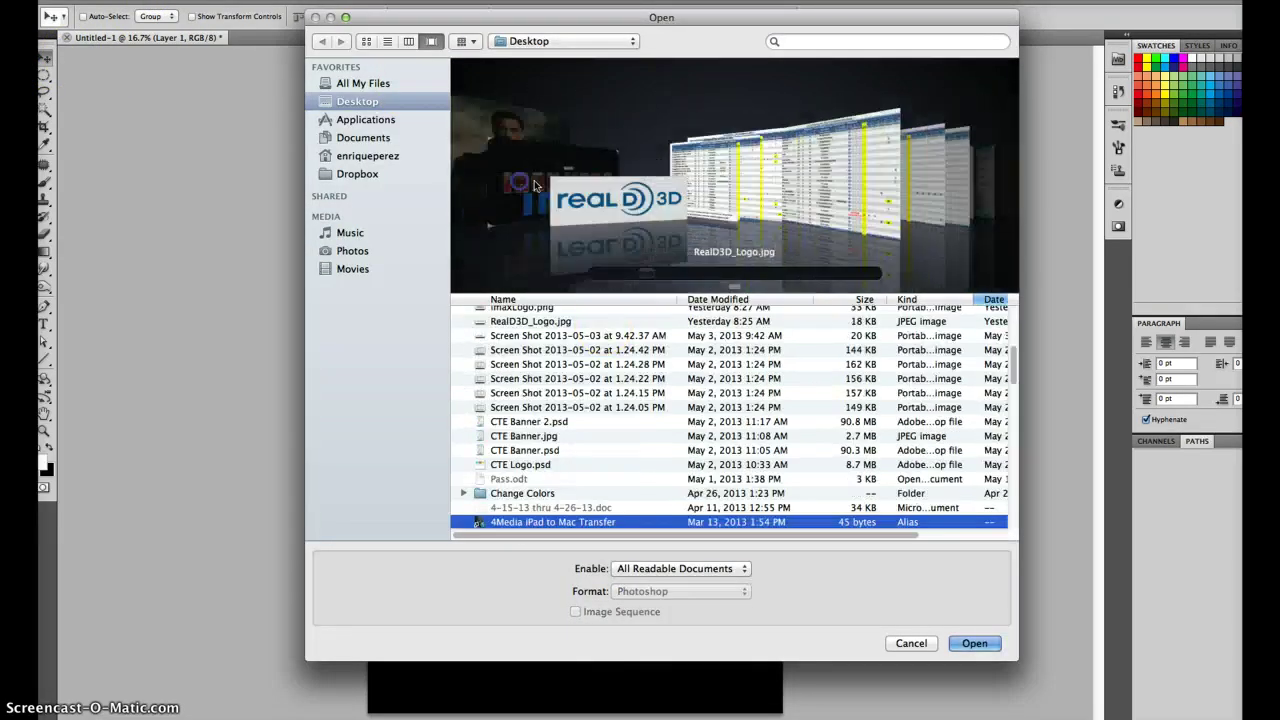
pyautogui.scroll(3, 603, 183)
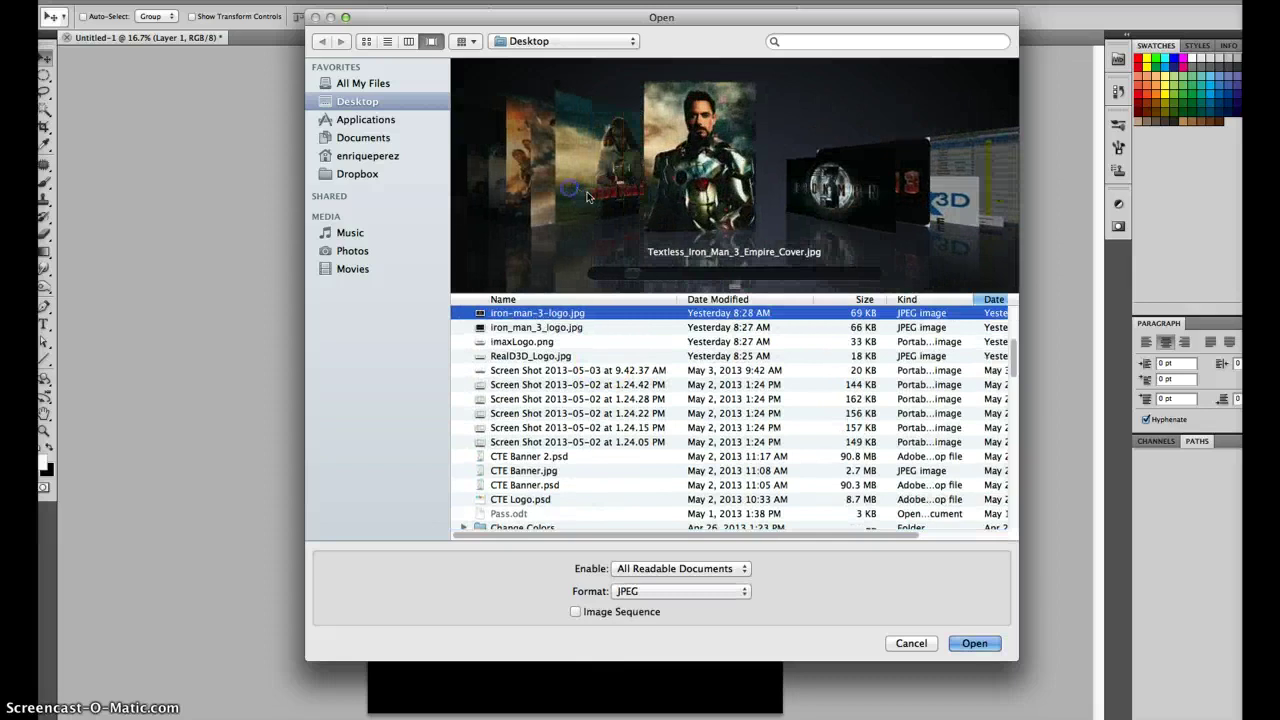
pyautogui.click(974, 643)
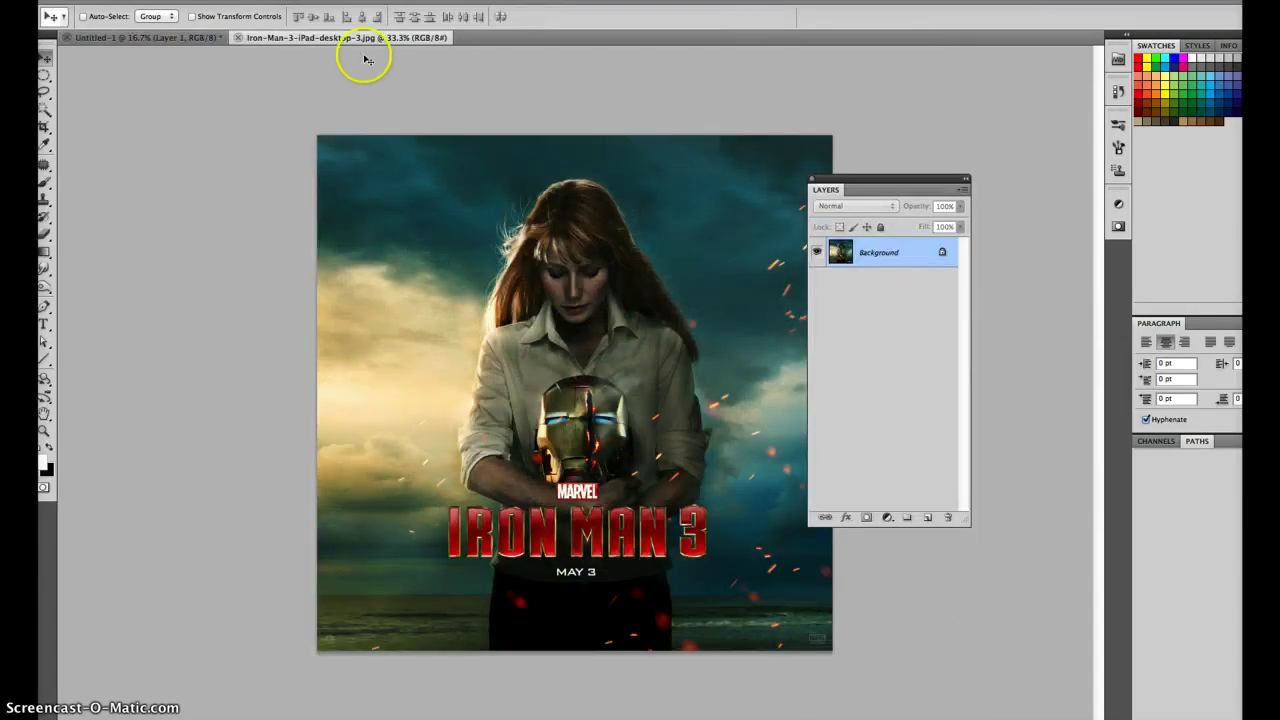
# Float the iPad poster and drag it into Untitled-1's top-left as Layer 2.
pyautogui.moveTo(352, 42); pyautogui.dragTo(627, 215)
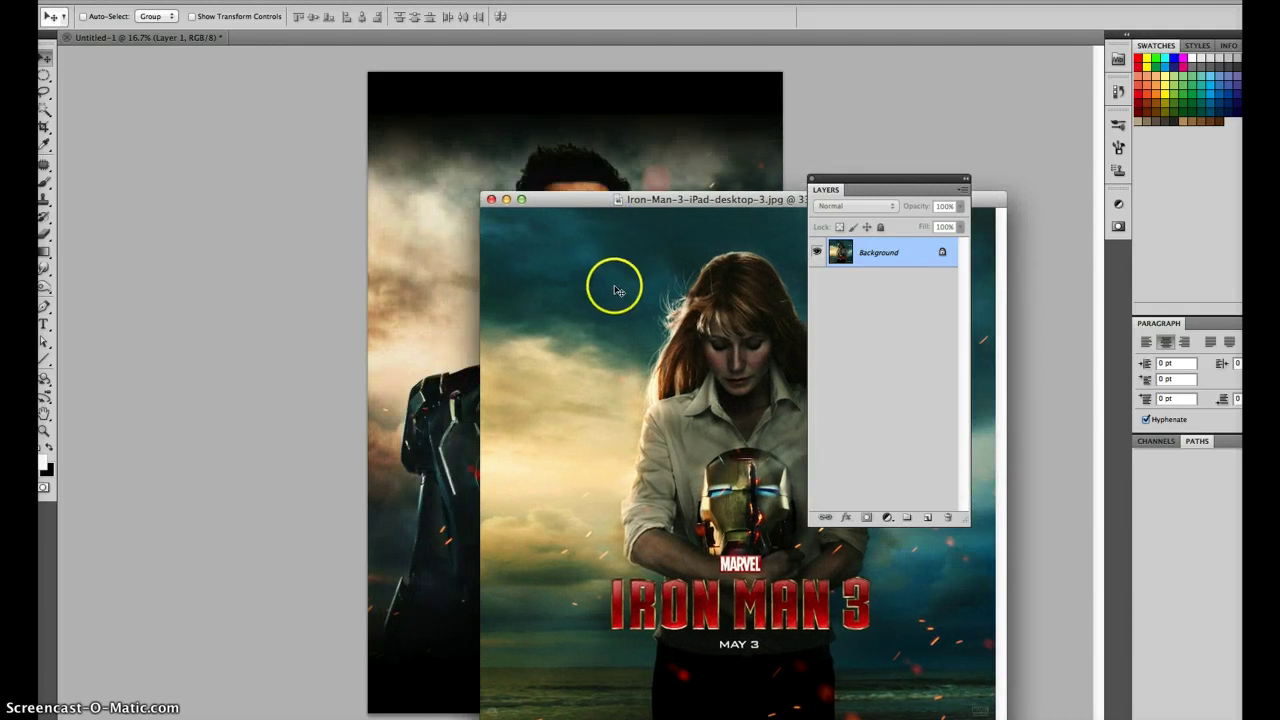
pyautogui.moveTo(531, 247); pyautogui.dragTo(457, 214)
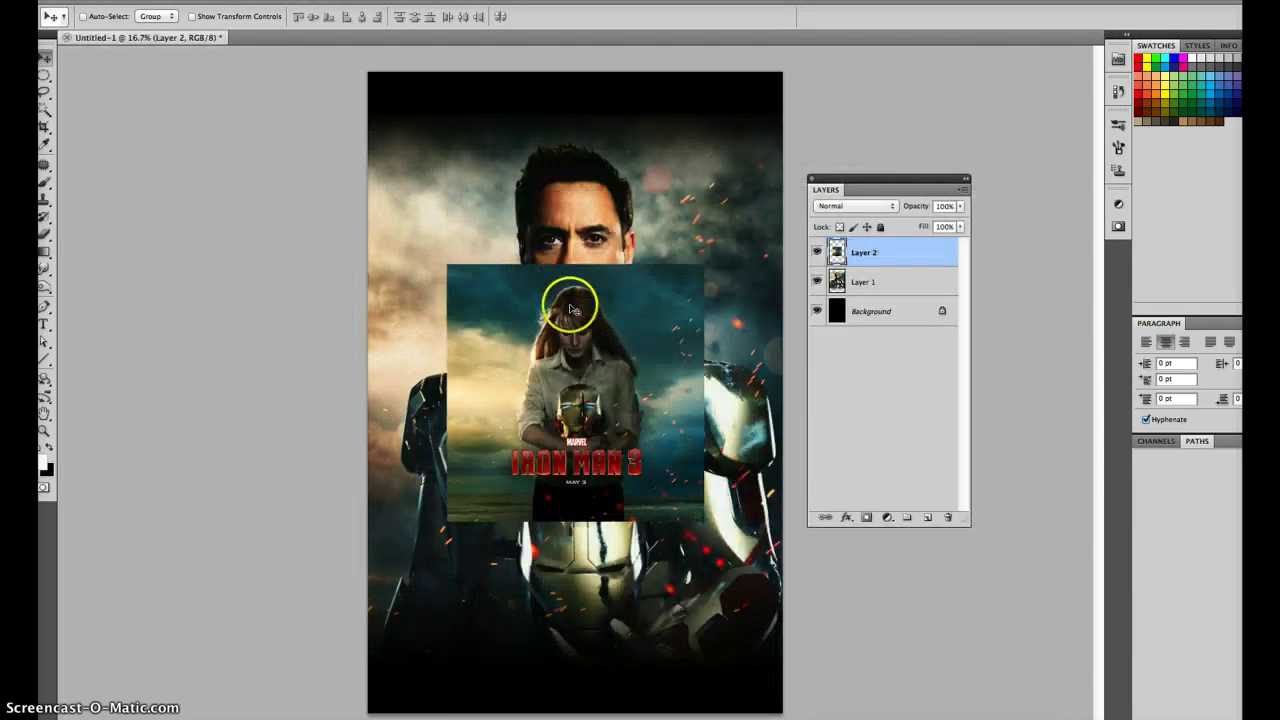
pyautogui.moveTo(604, 325); pyautogui.dragTo(449, 128)
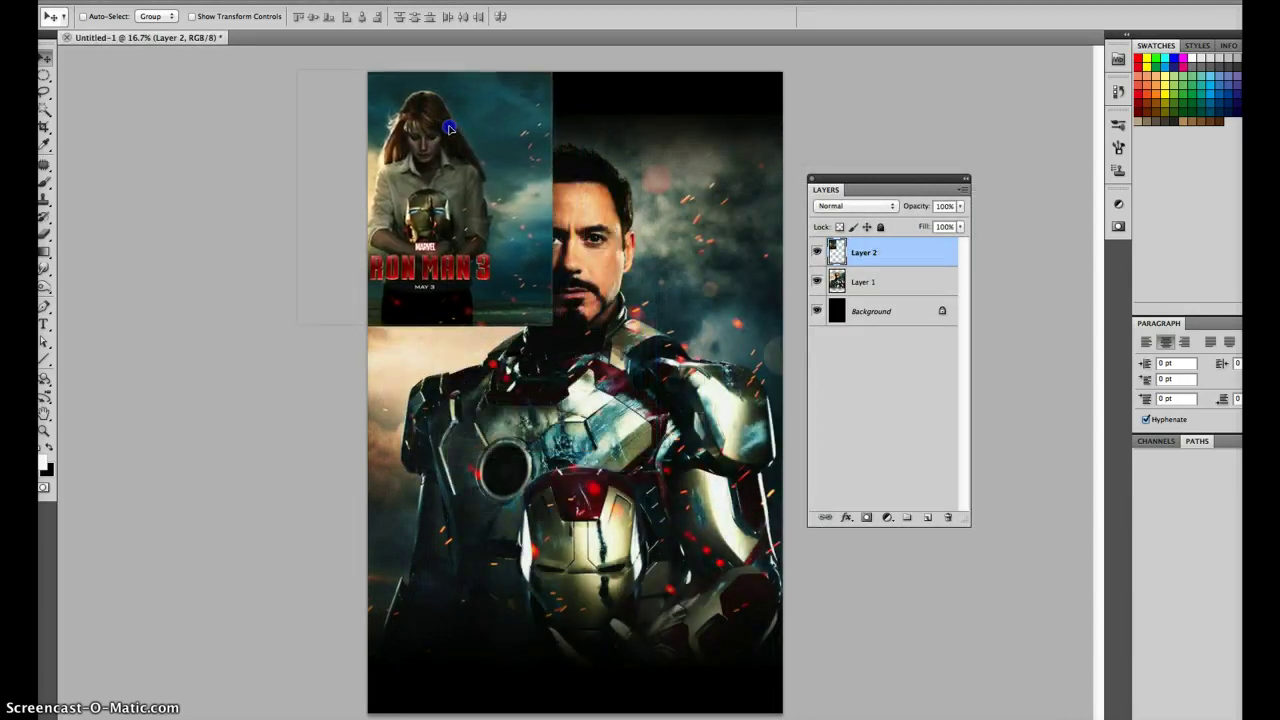
# Enlarge Layer 2 to about 124% and reposition it at the top-left.
pyautogui.click(188, 2)
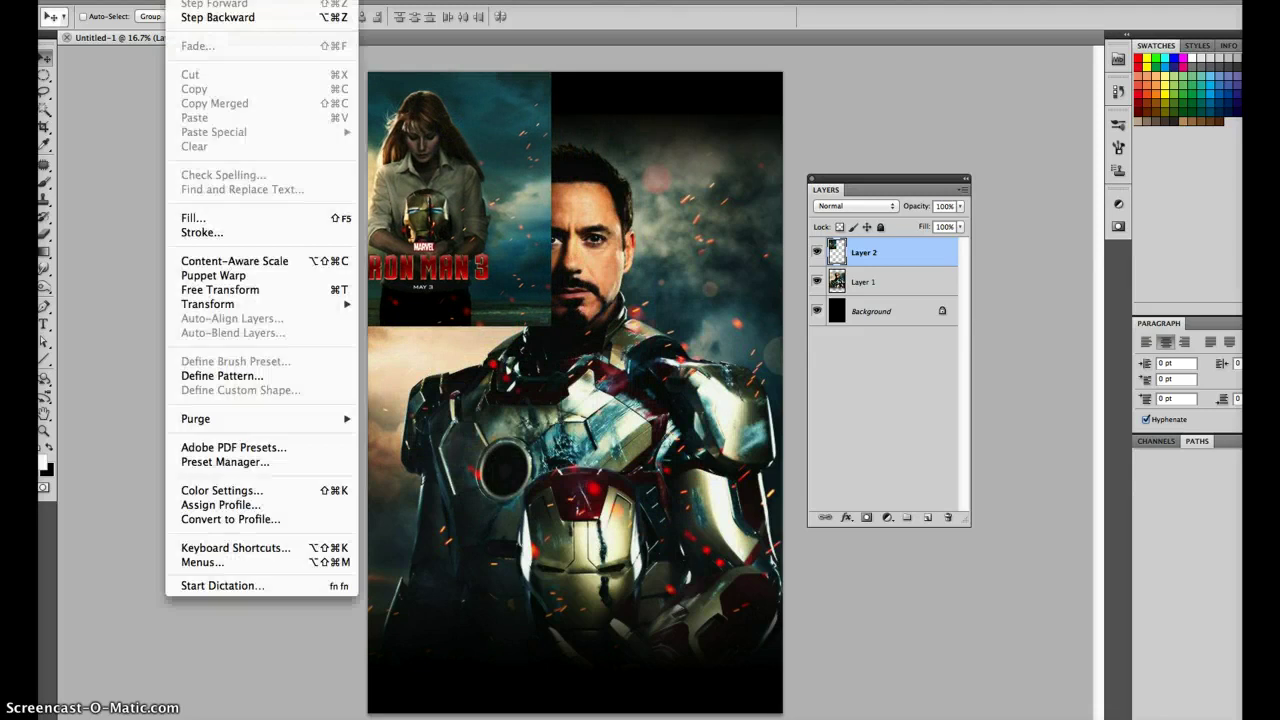
pyautogui.click(279, 294)
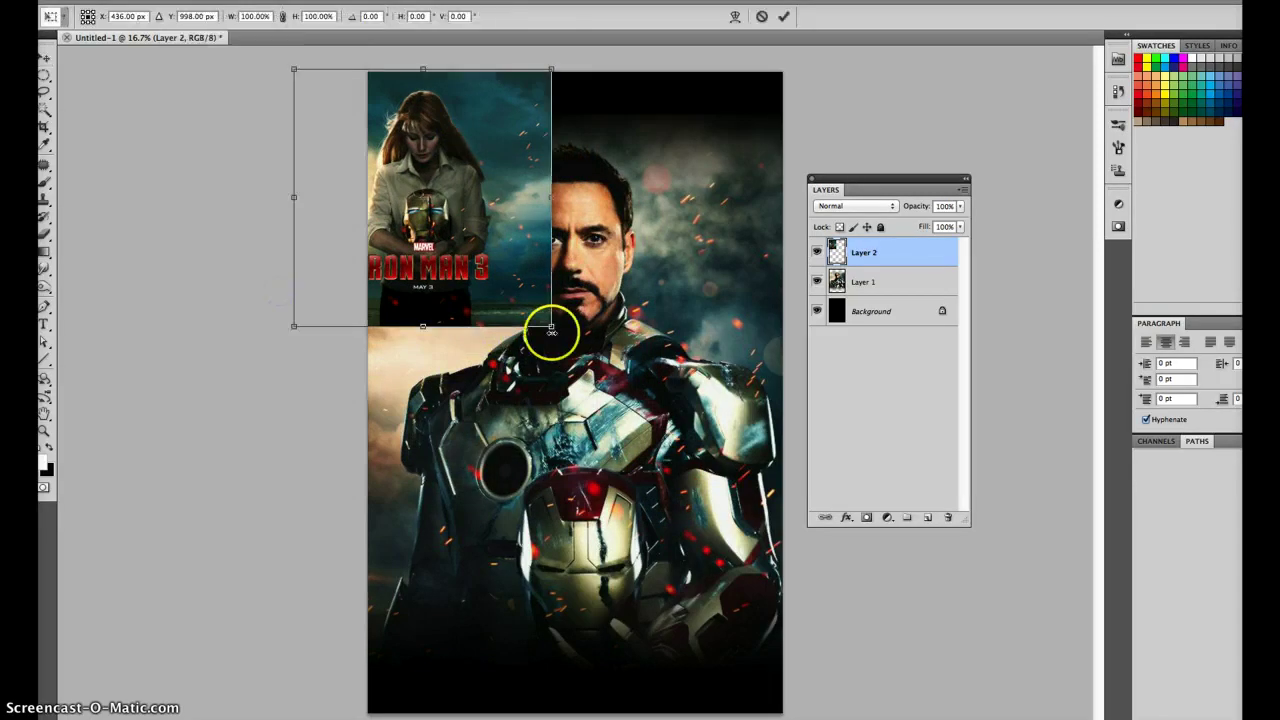
pyautogui.moveTo(551, 327); pyautogui.dragTo(620, 396)
pyautogui.press('Return')
pyautogui.moveTo(578, 330); pyautogui.dragTo(566, 309)
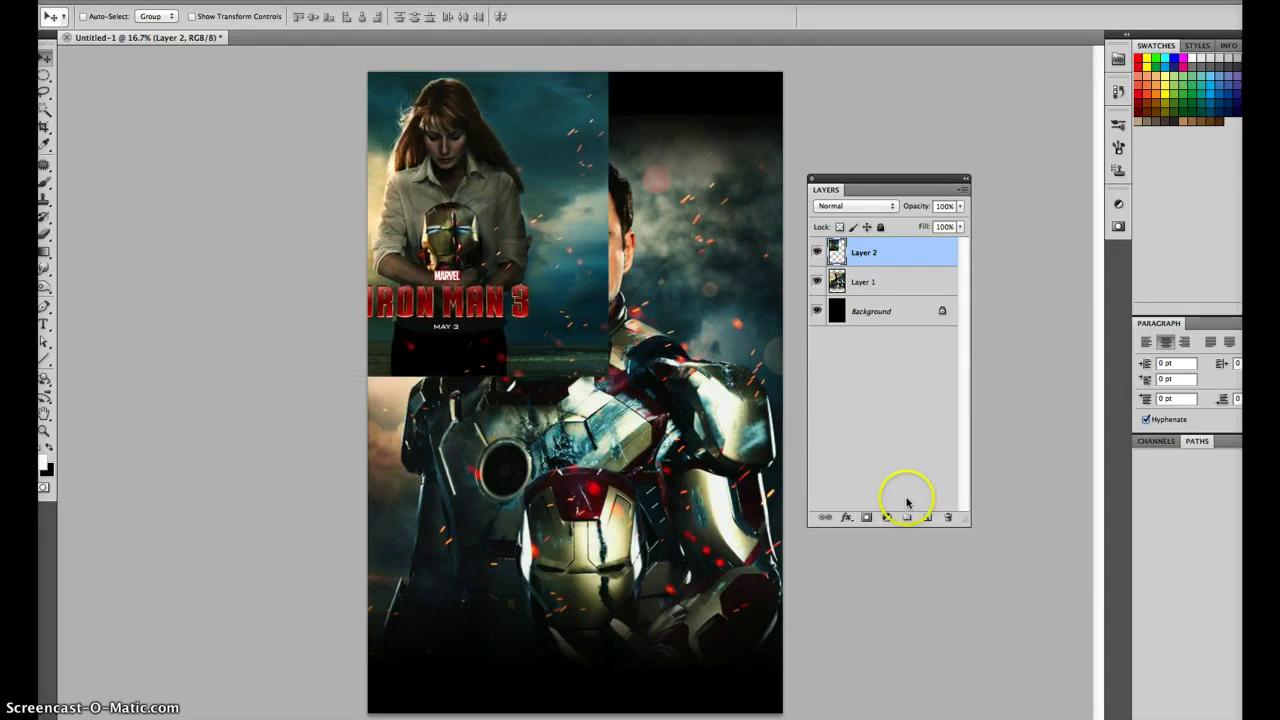
# Mask Layer 2, gradient-blend it into the man's face, and apply the mask.
pyautogui.click(869, 519)
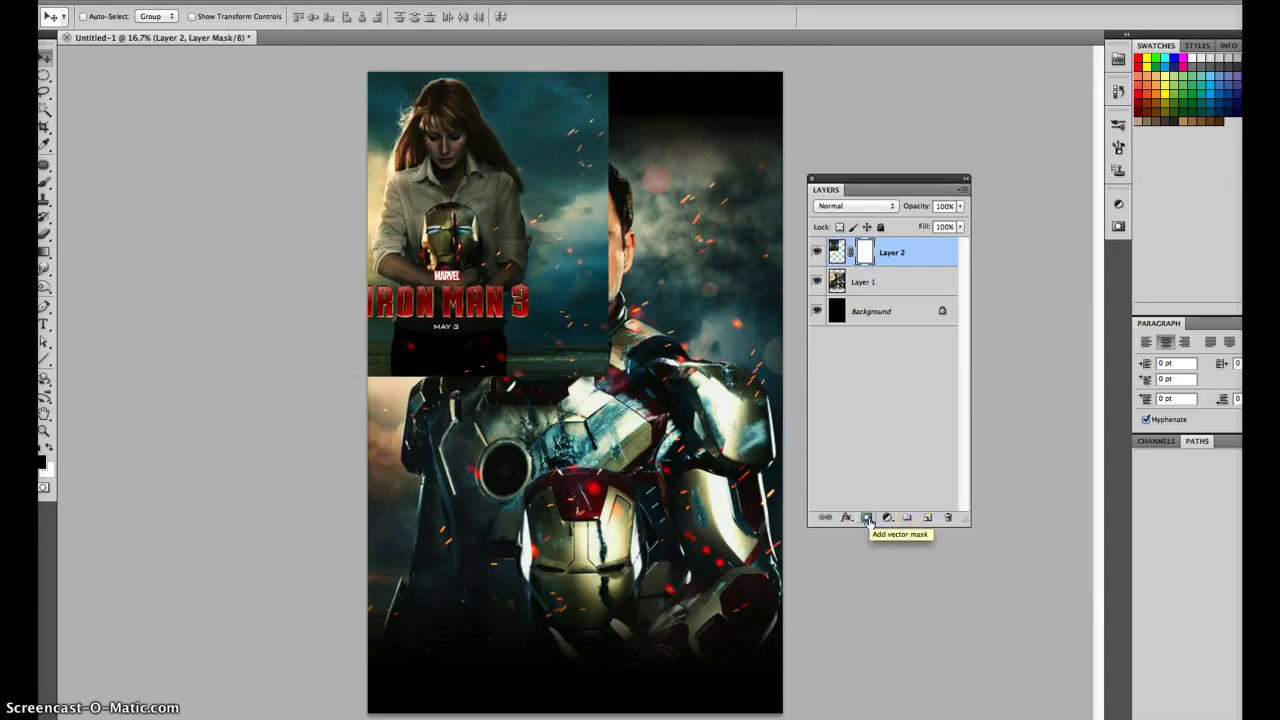
pyautogui.press('g')
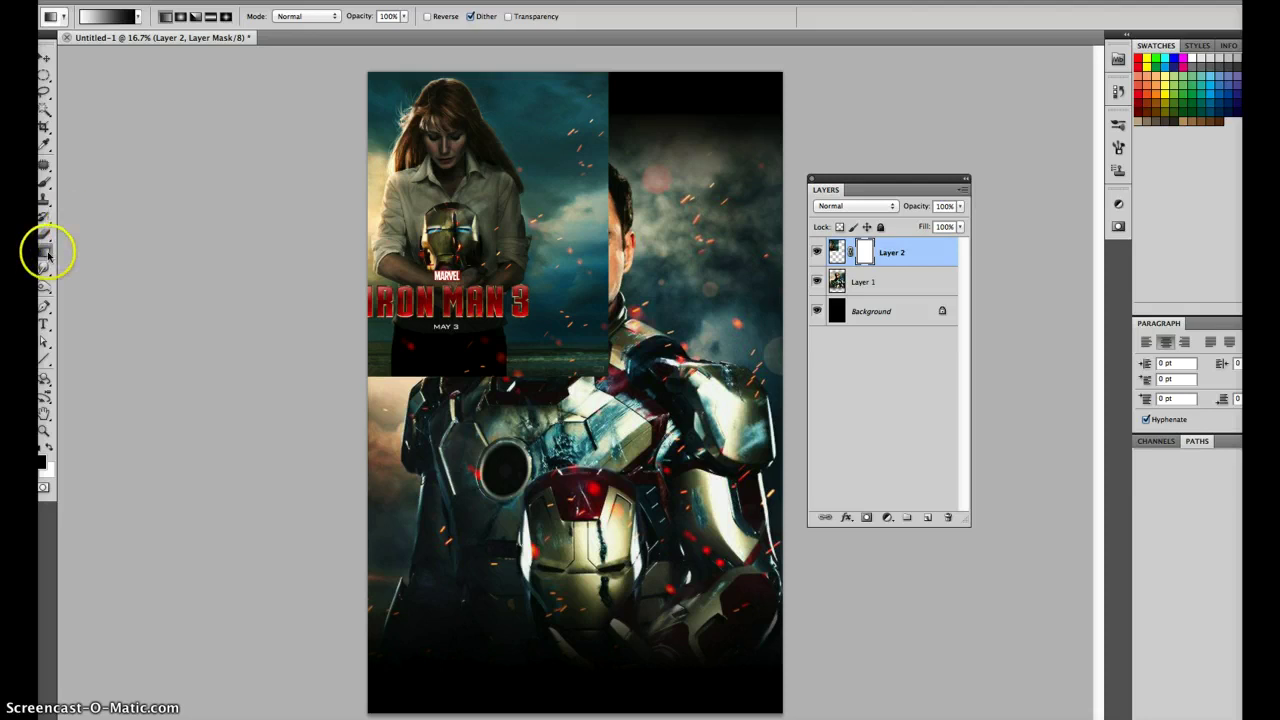
pyautogui.click(47, 251)
pyautogui.click(67, 250)
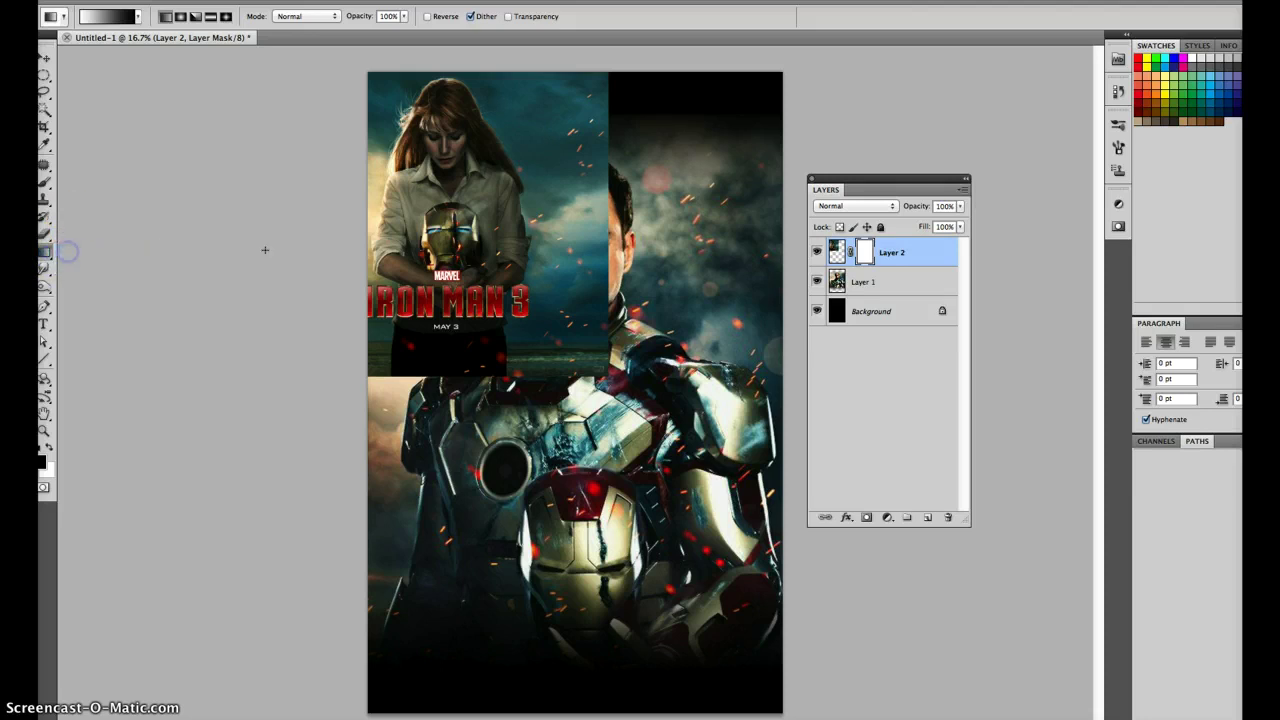
pyautogui.moveTo(506, 286); pyautogui.dragTo(495, 258)
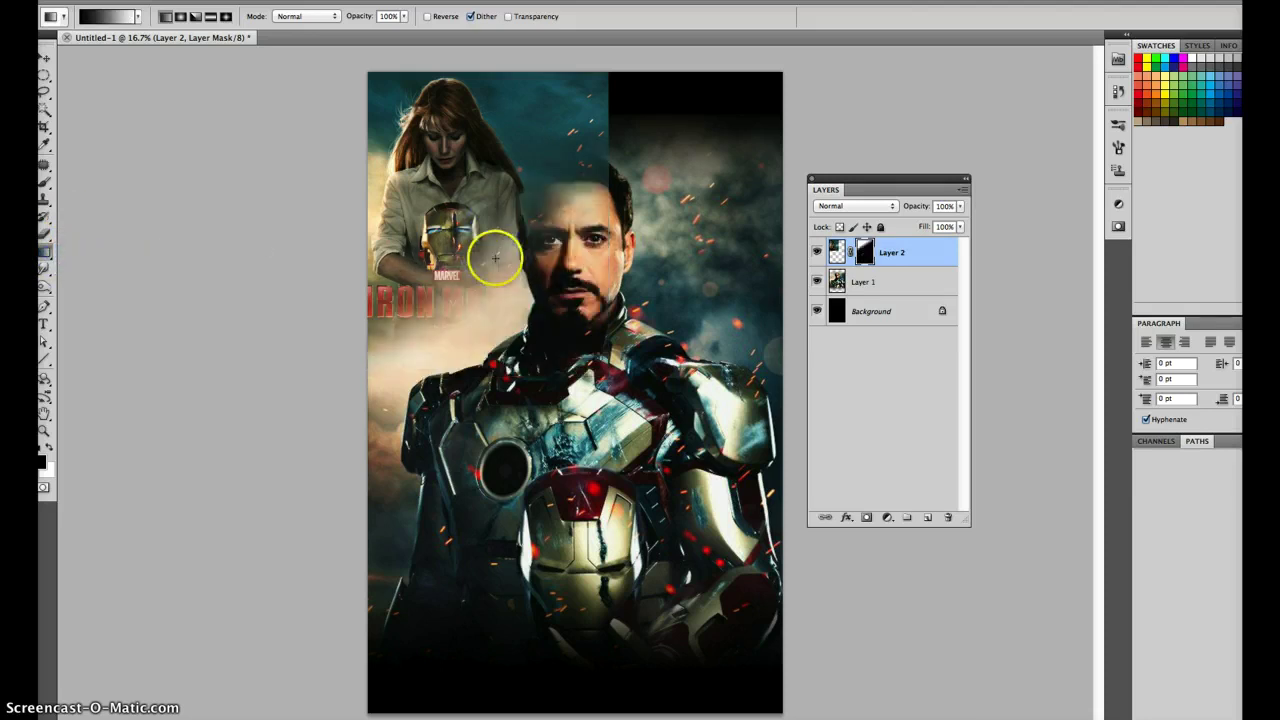
pyautogui.moveTo(483, 189)
pyautogui.mouseDown()
pyautogui.moveTo(460, 339)
pyautogui.moveTo(472, 267)
pyautogui.mouseUp()
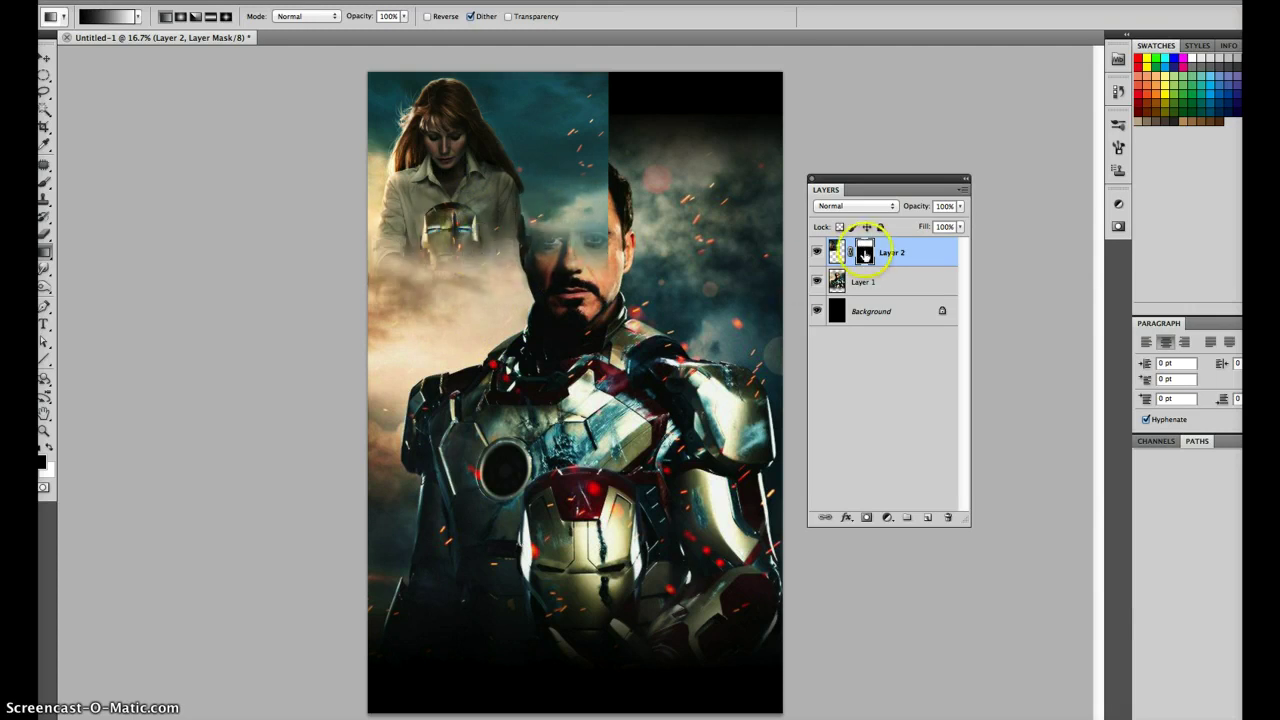
pyautogui.moveTo(864, 256); pyautogui.dragTo(945, 516)
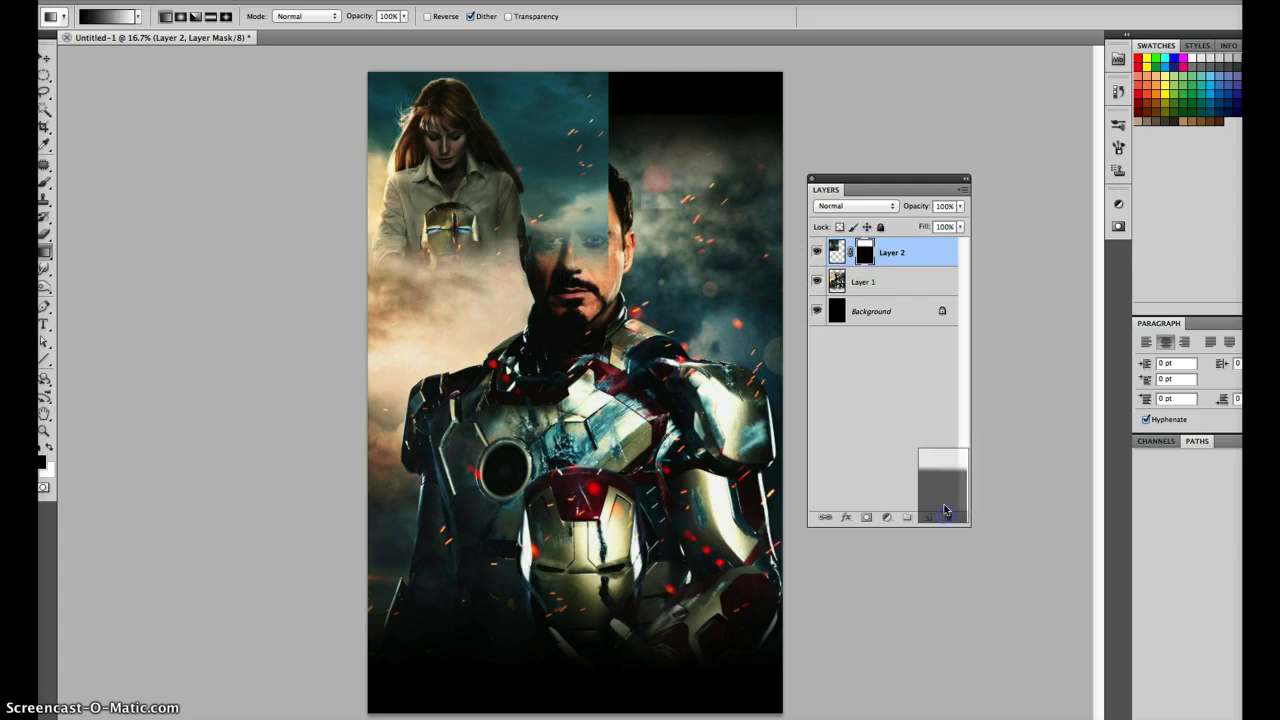
pyautogui.click(775, 238)
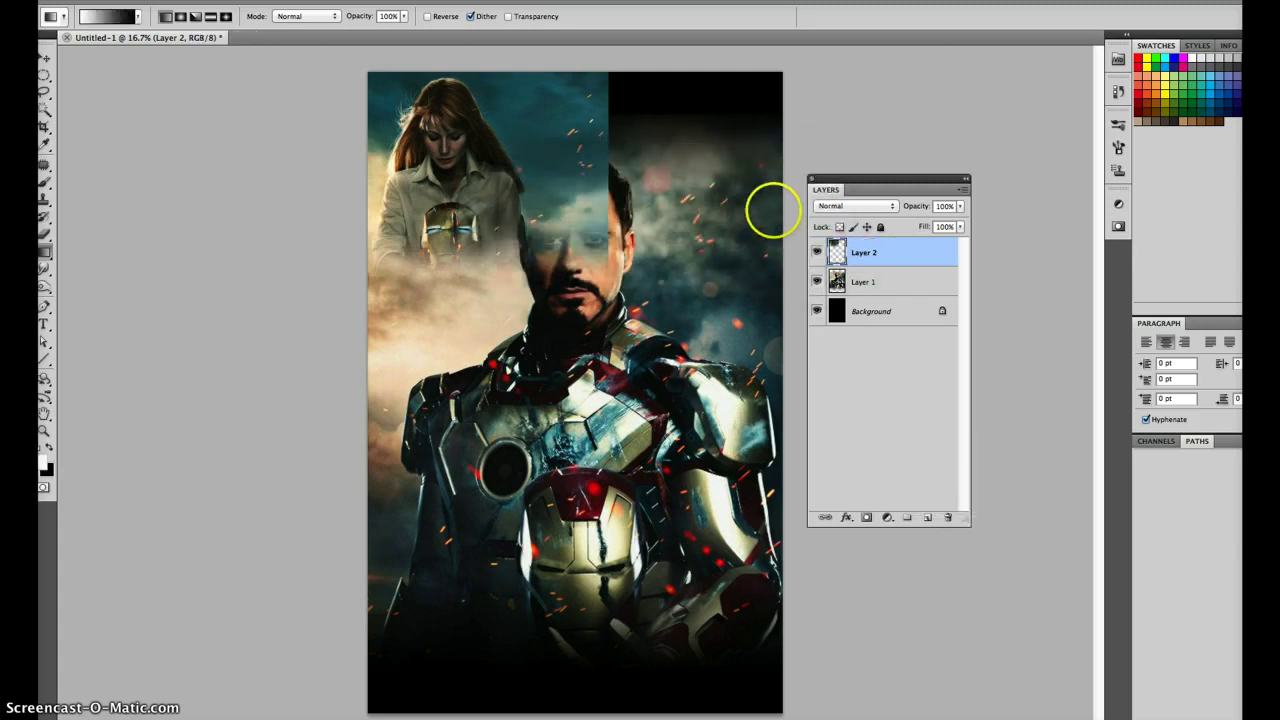
# Add a second mask fading the woman into the top-left smoke, then apply it.
pyautogui.click(867, 518)
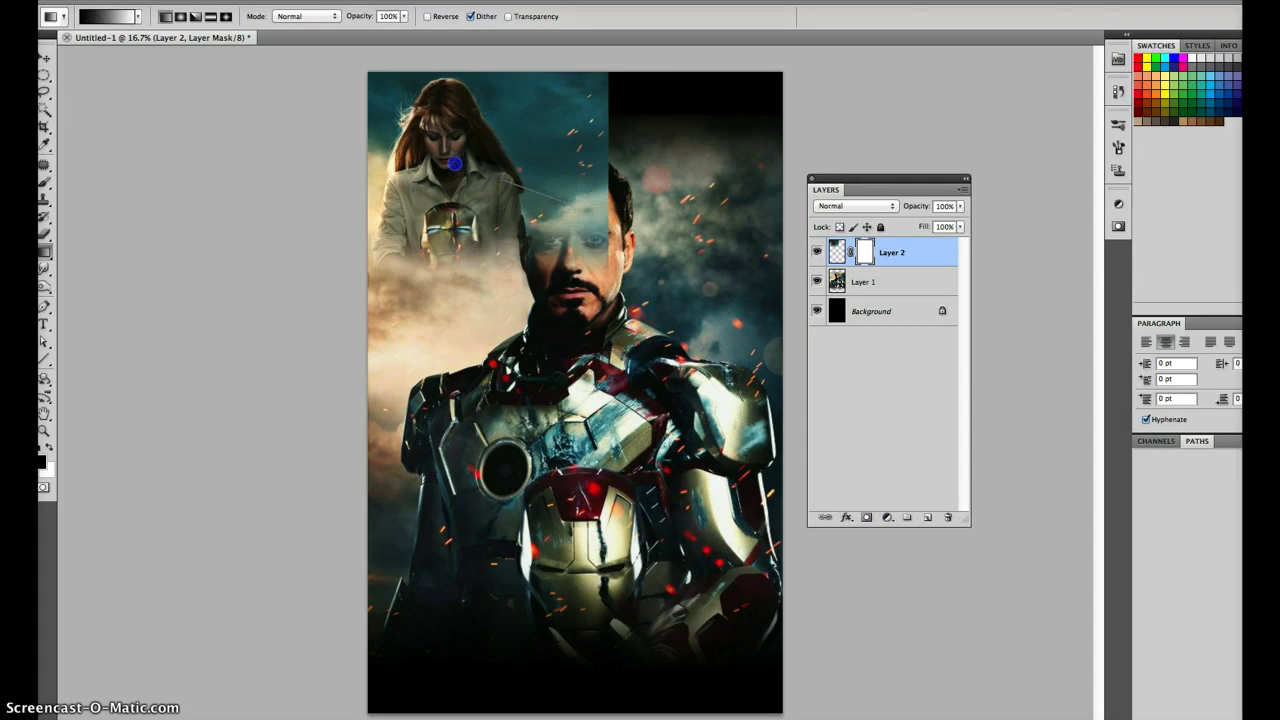
pyautogui.moveTo(455, 163); pyautogui.dragTo(458, 164)
pyautogui.moveTo(549, 185); pyautogui.dragTo(404, 107)
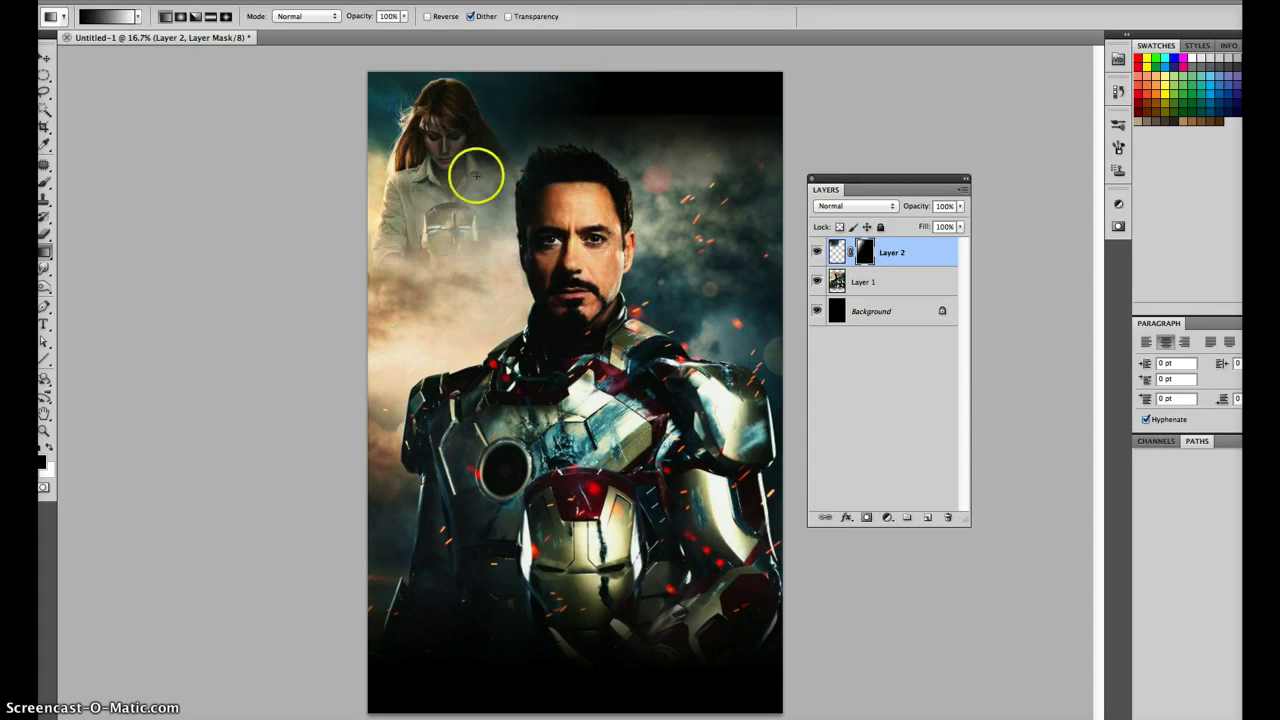
pyautogui.moveTo(865, 254); pyautogui.dragTo(947, 515)
pyautogui.click(774, 237)
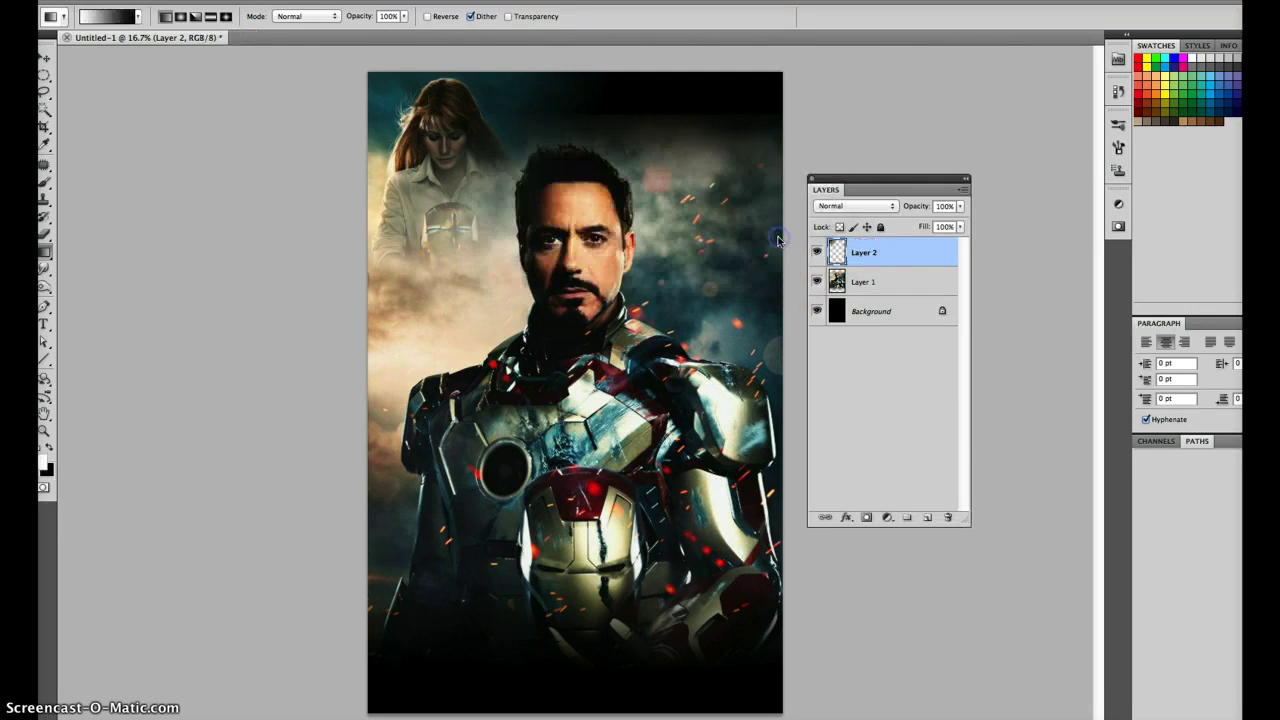
# Open the ironmanironpatriot.jpg image in Photoshop.
pyautogui.click(46, 60)
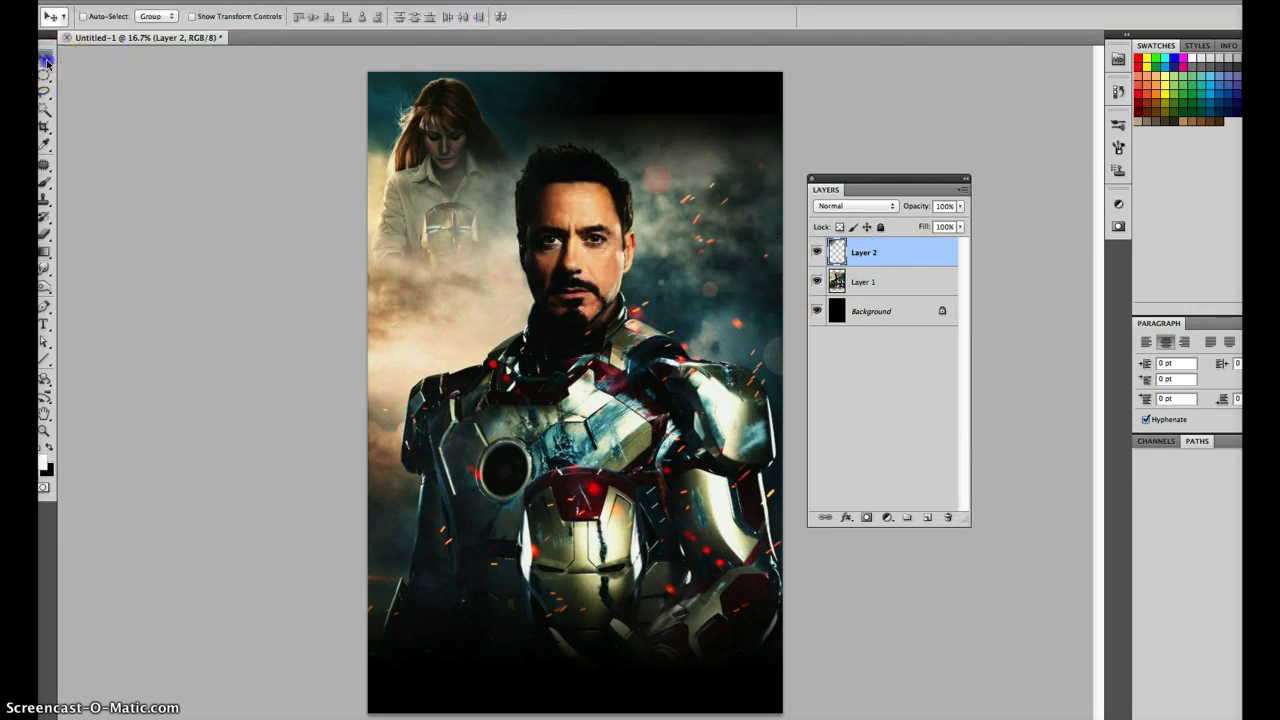
pyautogui.click(160, 2)
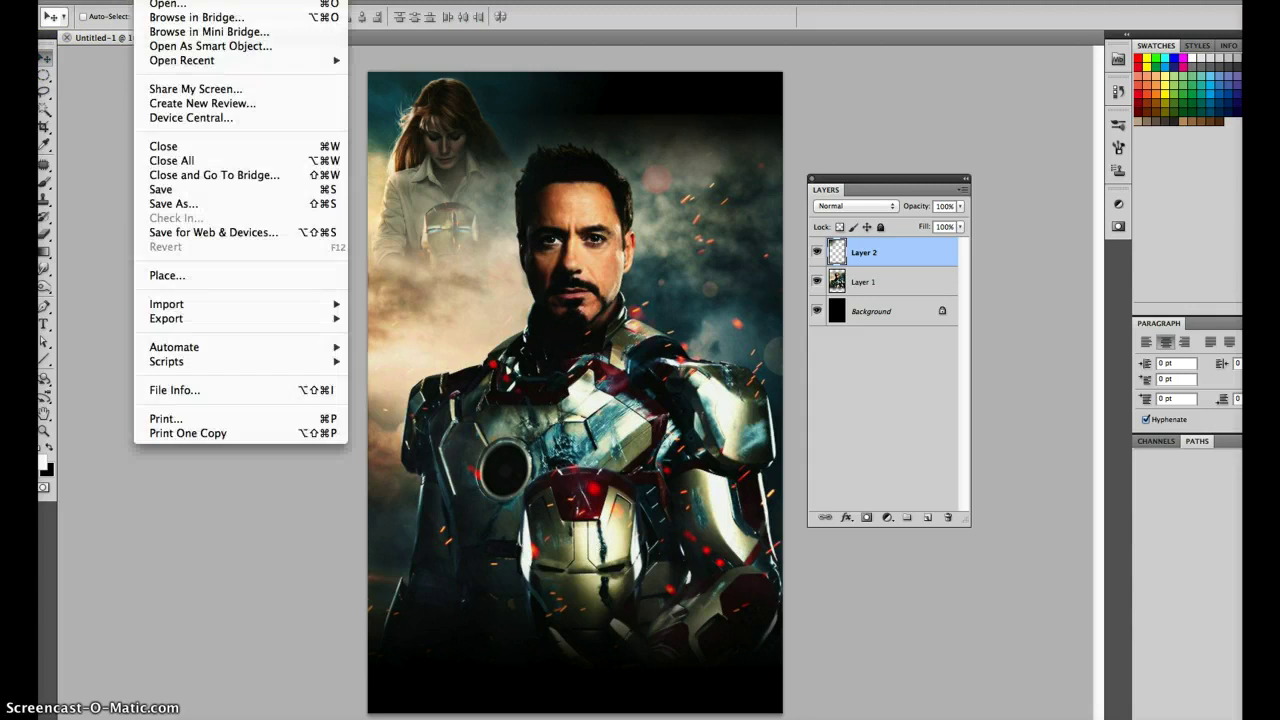
pyautogui.click(160, 5)
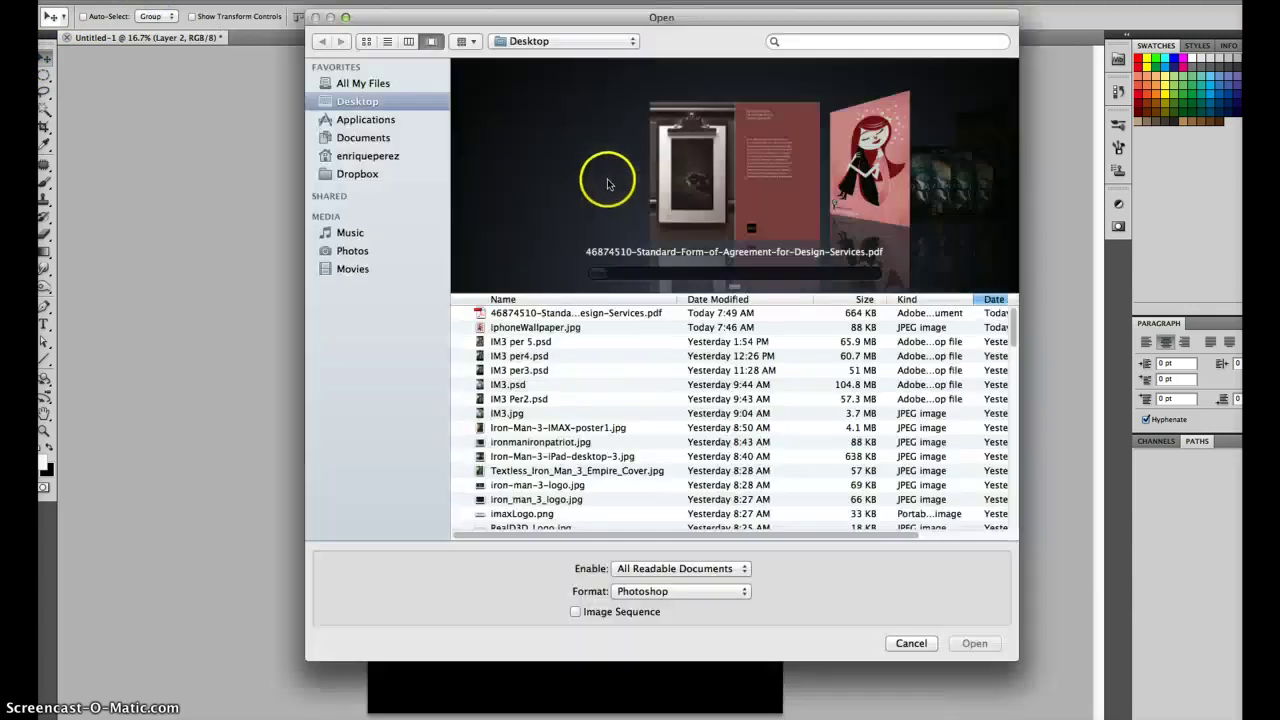
pyautogui.scroll(-9, 810, 220)
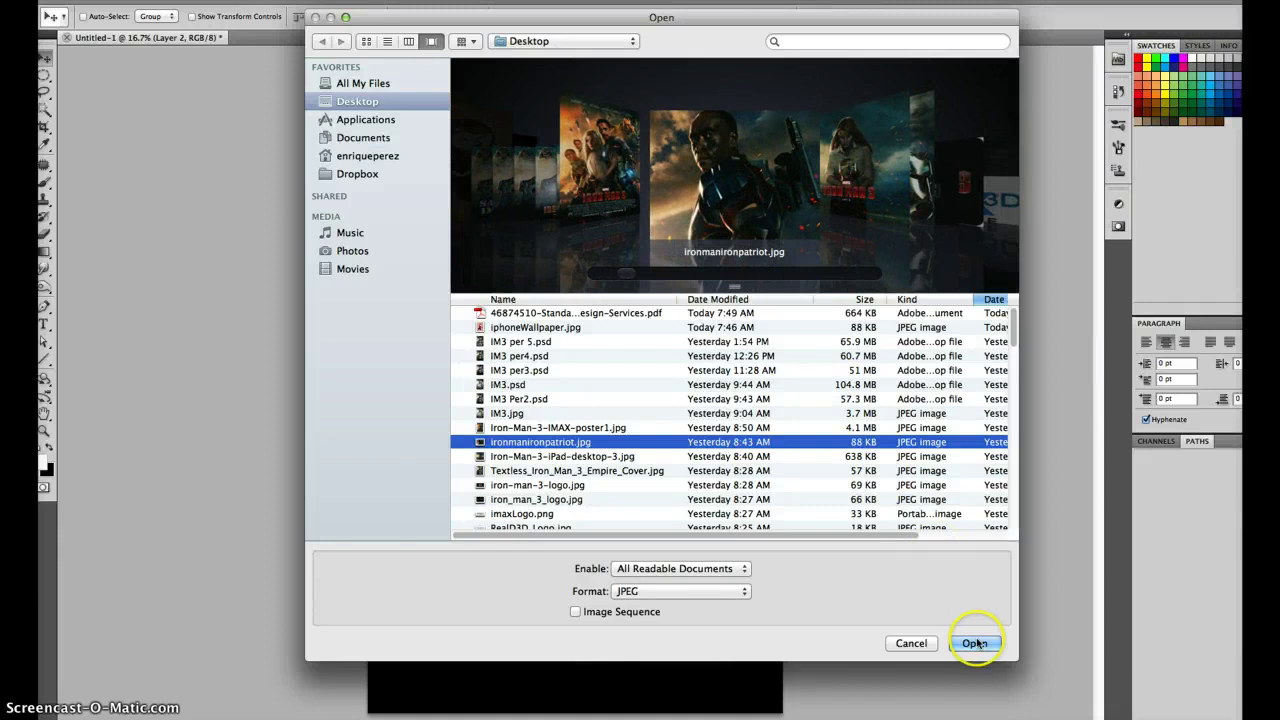
pyautogui.click(974, 643)
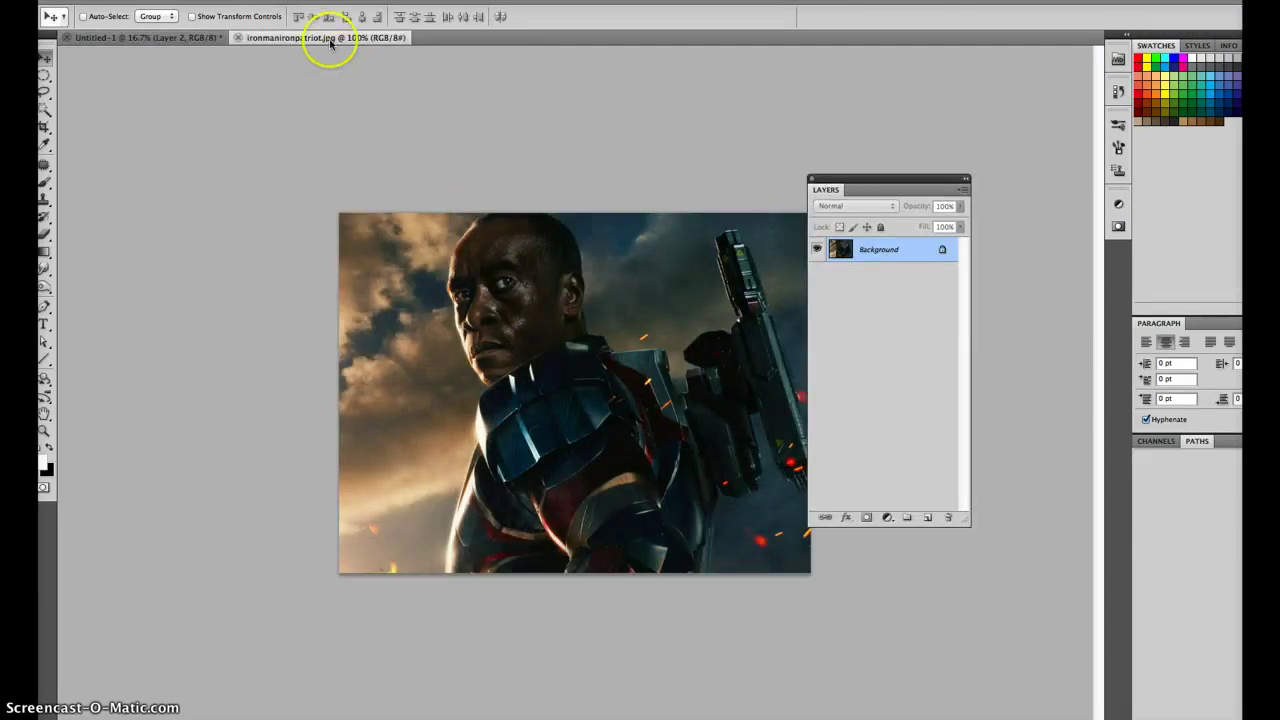
# Drag the Iron Patriot image into Untitled-1 as Layer 3 and place it top-right.
pyautogui.moveTo(330, 38); pyautogui.dragTo(656, 194)
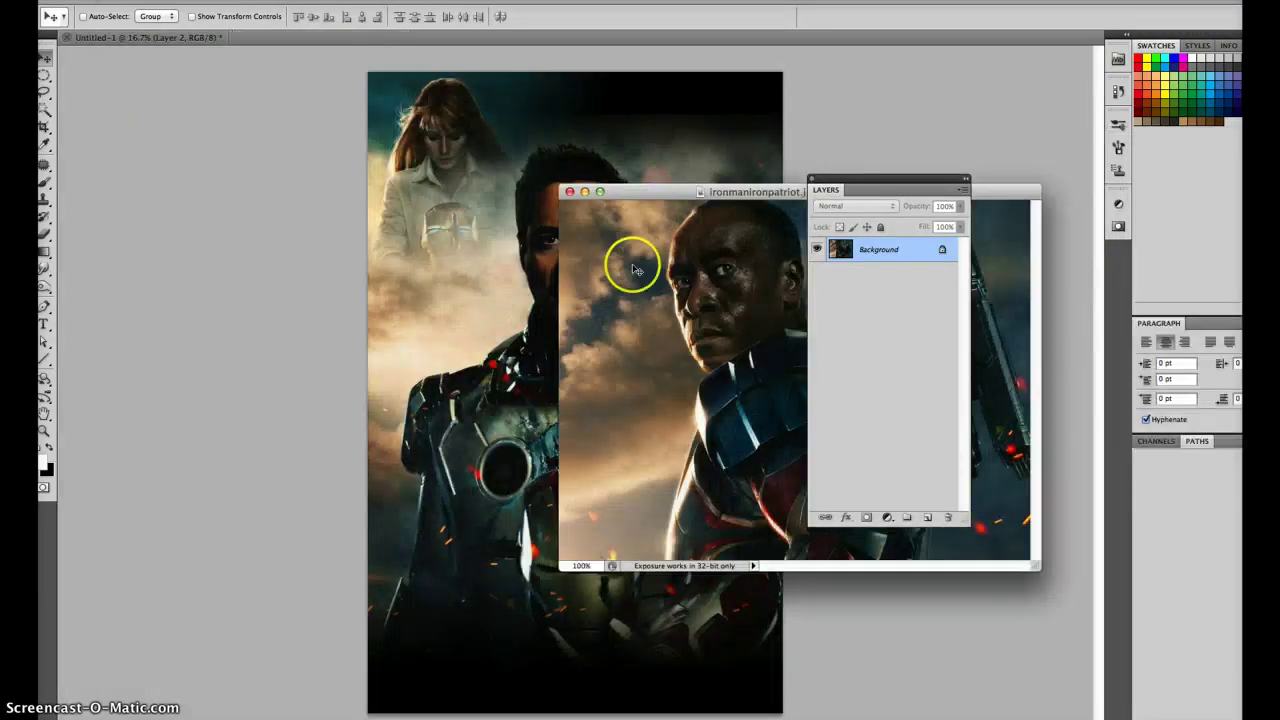
pyautogui.moveTo(632, 268); pyautogui.dragTo(607, 313)
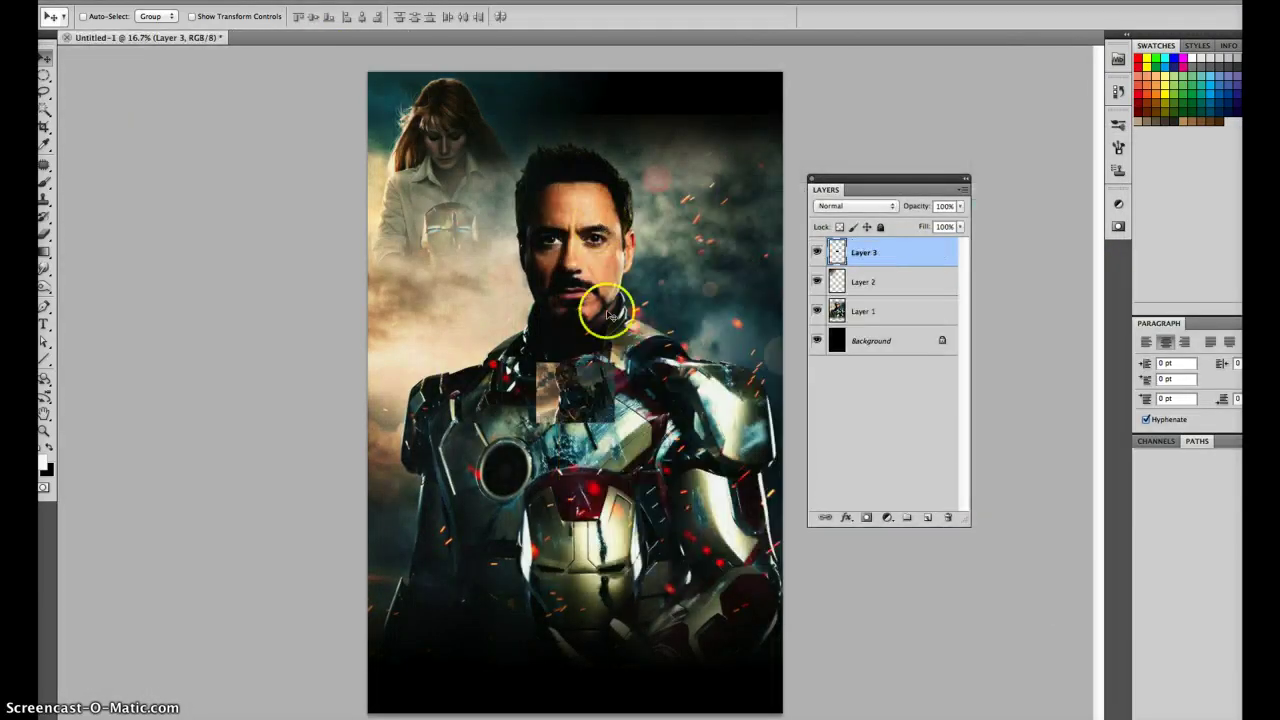
pyautogui.moveTo(604, 362); pyautogui.dragTo(684, 99)
pyautogui.click(225, 1)
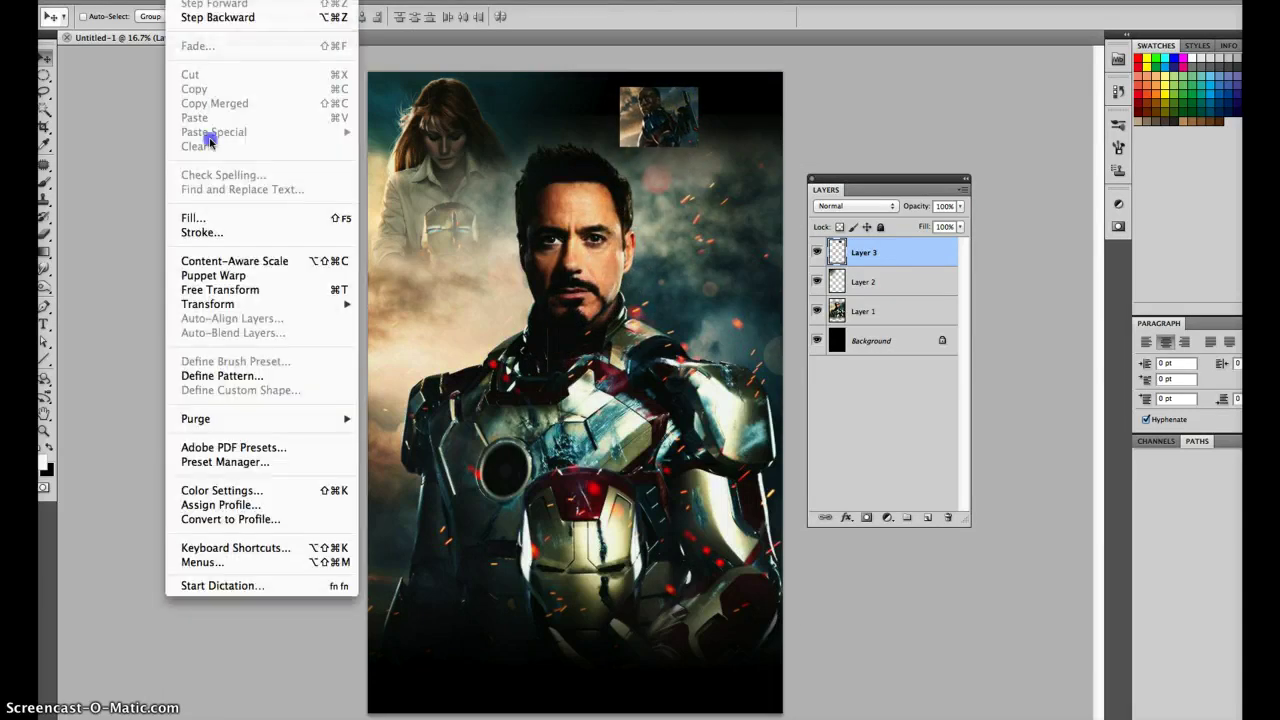
# Enlarge Layer 3 to about 371%, rotate it about 17°, and fit it top-right.
pyautogui.click(220, 289)
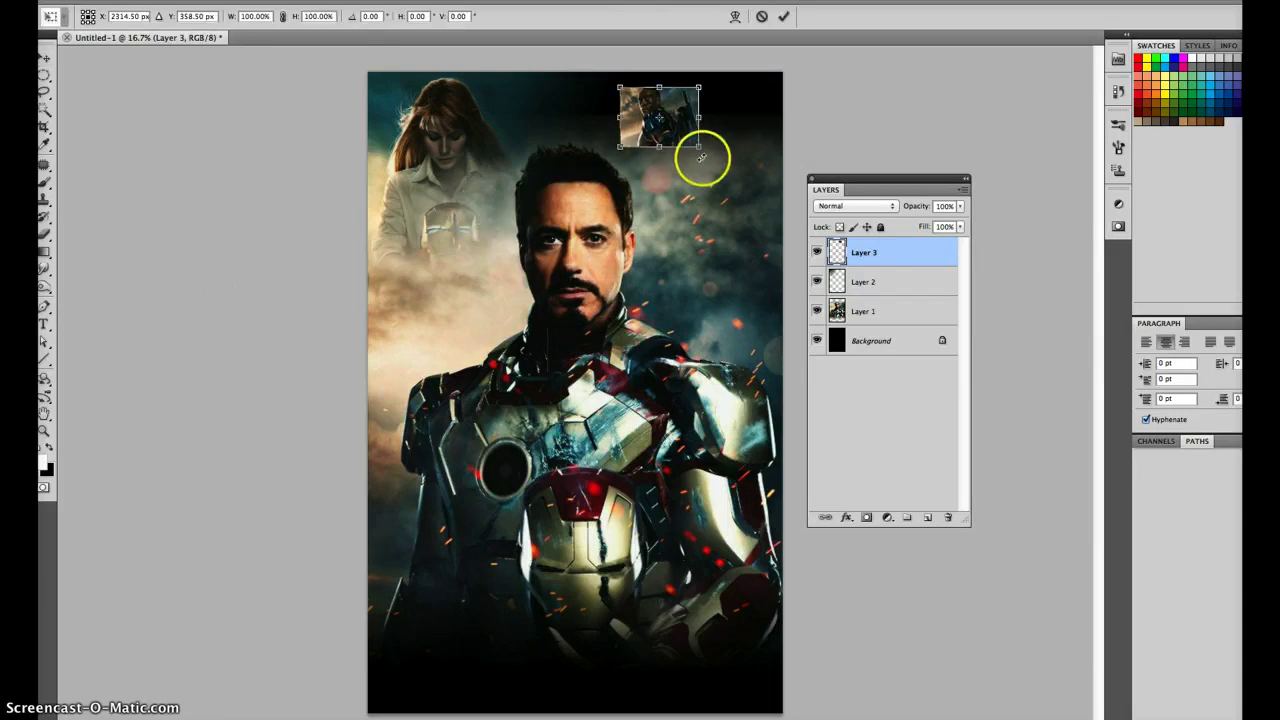
pyautogui.moveTo(703, 154); pyautogui.dragTo(855, 302)
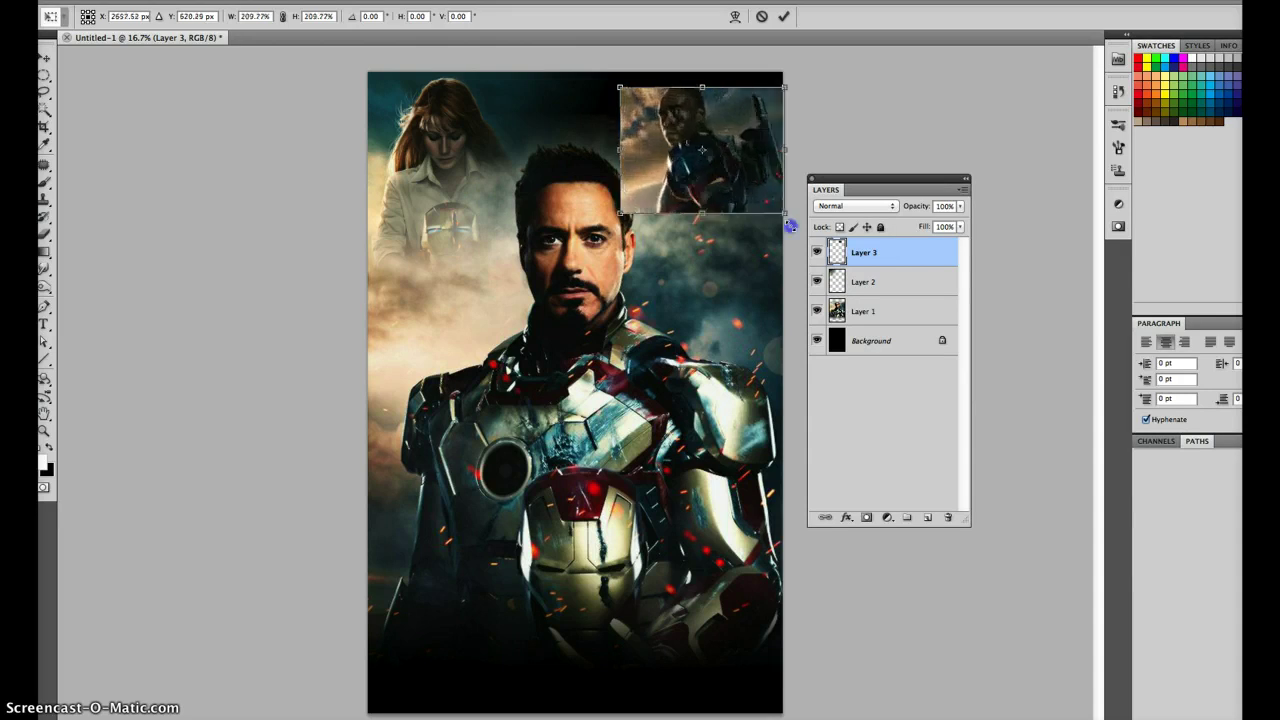
pyautogui.moveTo(622, 279); pyautogui.dragTo(578, 308)
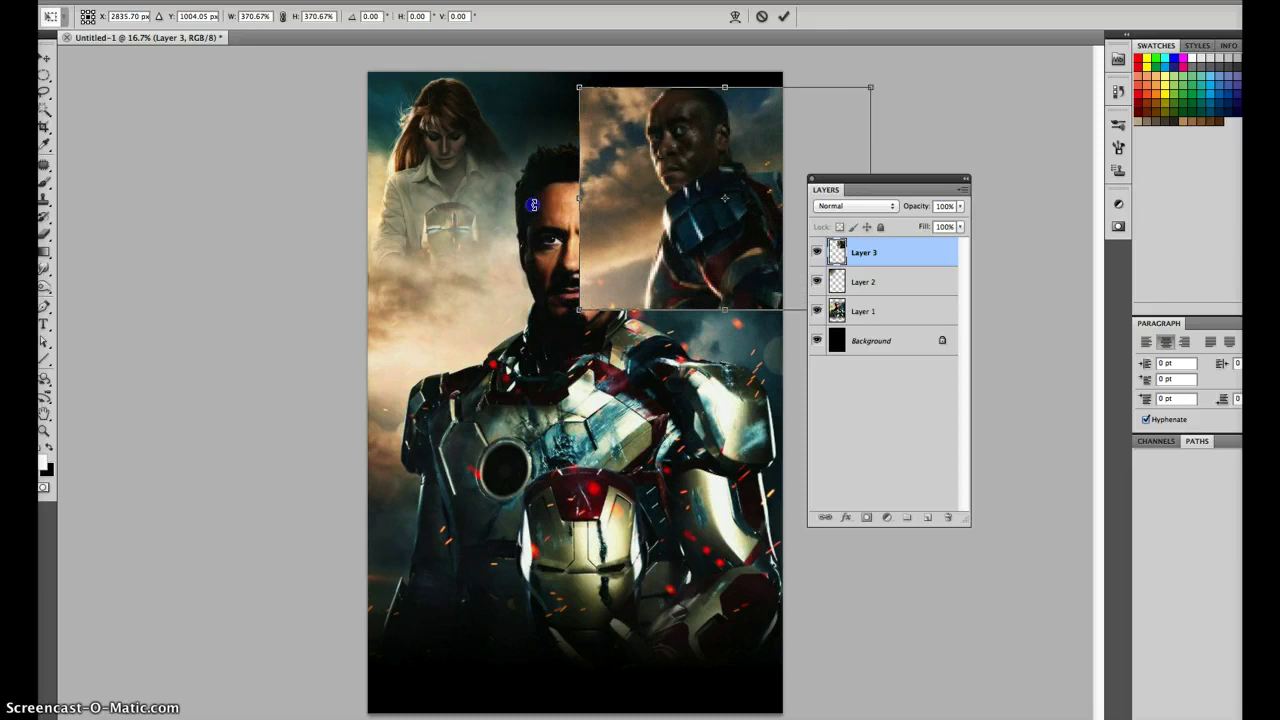
pyautogui.moveTo(533, 205); pyautogui.dragTo(540, 150)
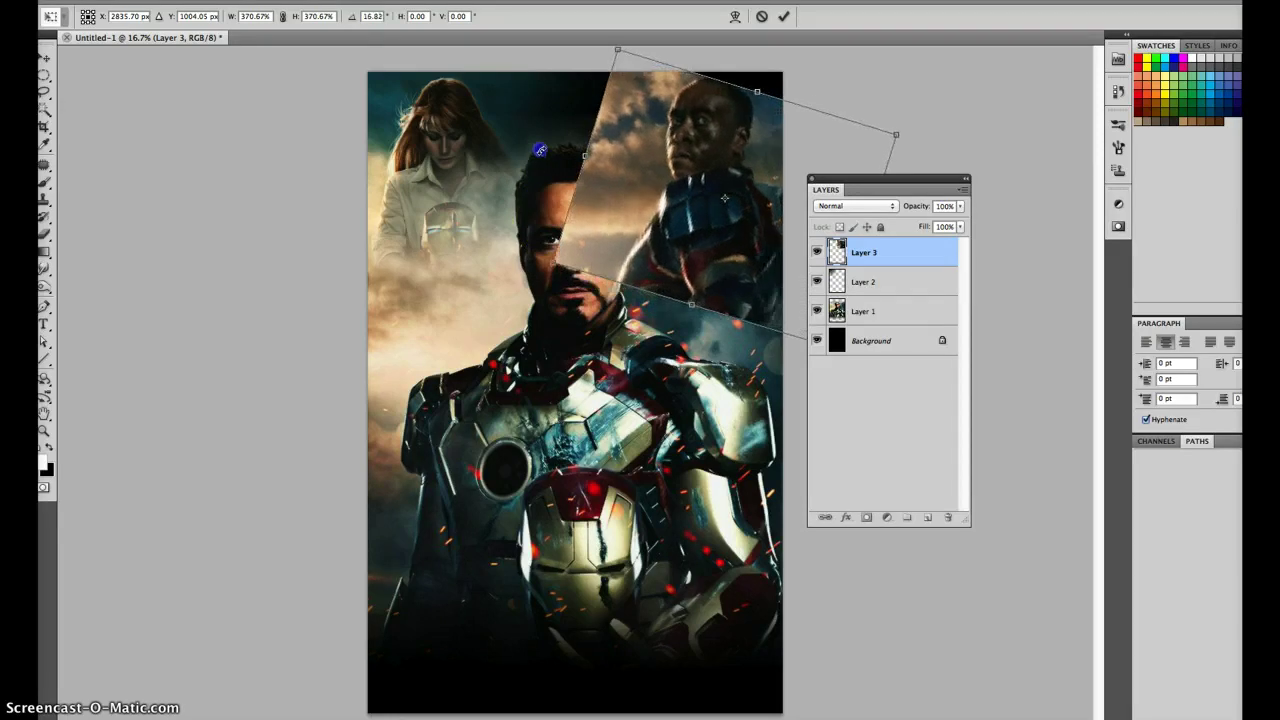
pyautogui.moveTo(614, 184); pyautogui.dragTo(652, 192)
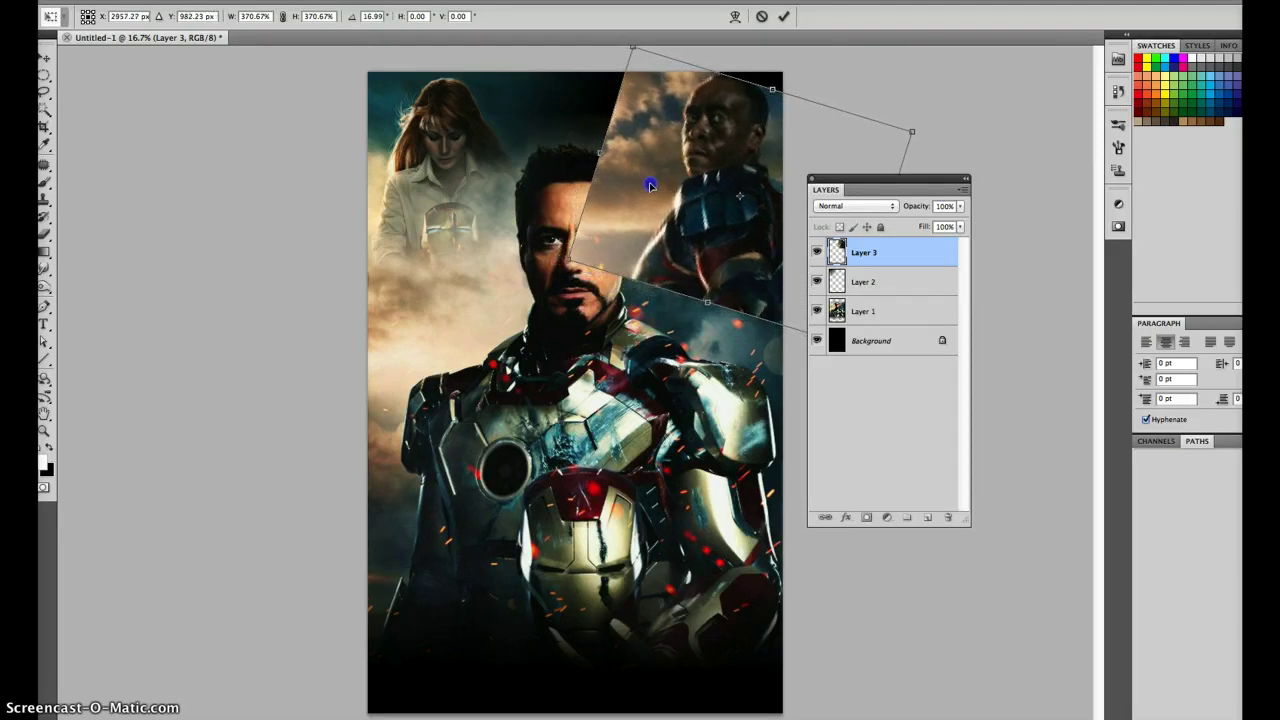
pyautogui.press('Return')
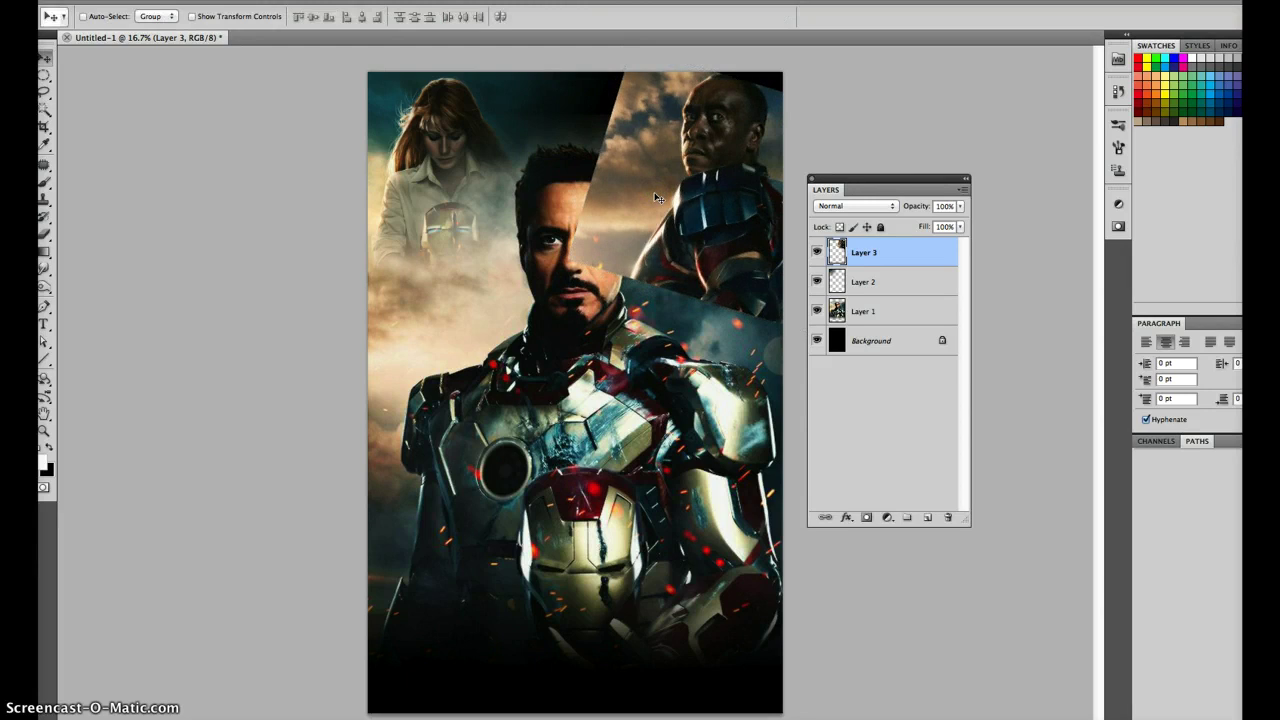
# Fade the Iron Patriot armor into the clouds with a gradient layer mask, then apply it.
pyautogui.click(869, 518)
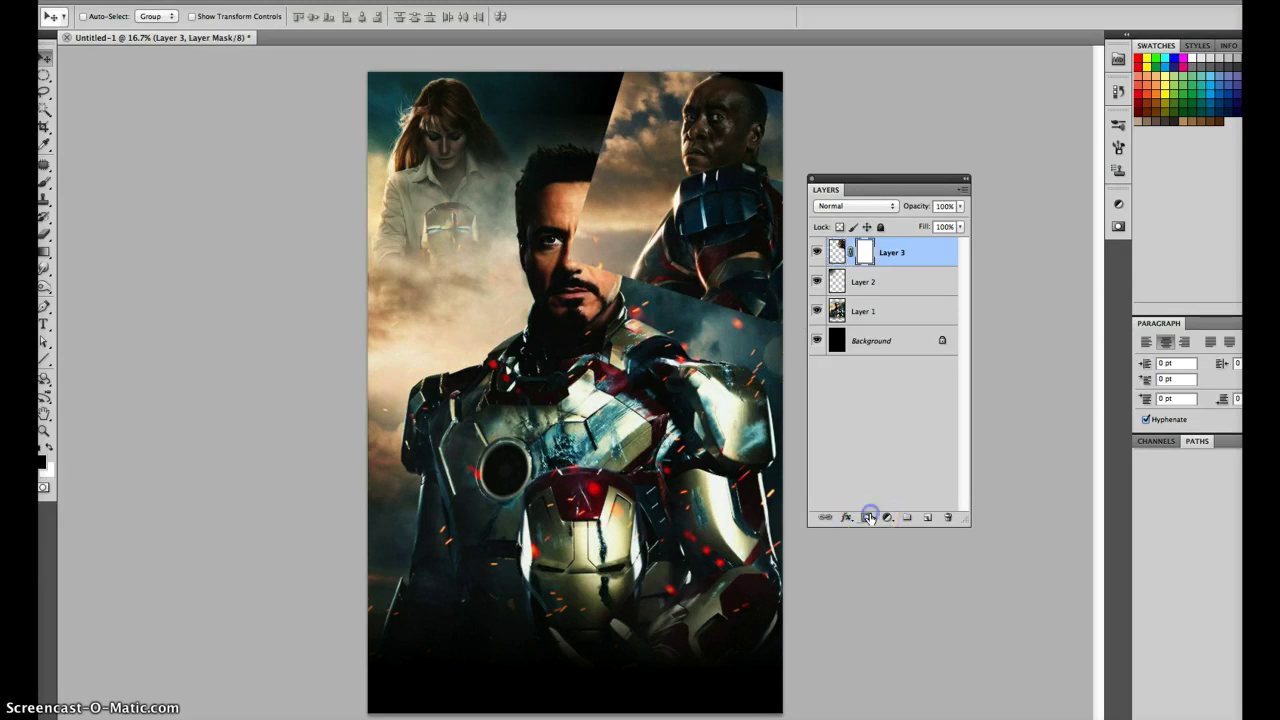
pyautogui.click(44, 252)
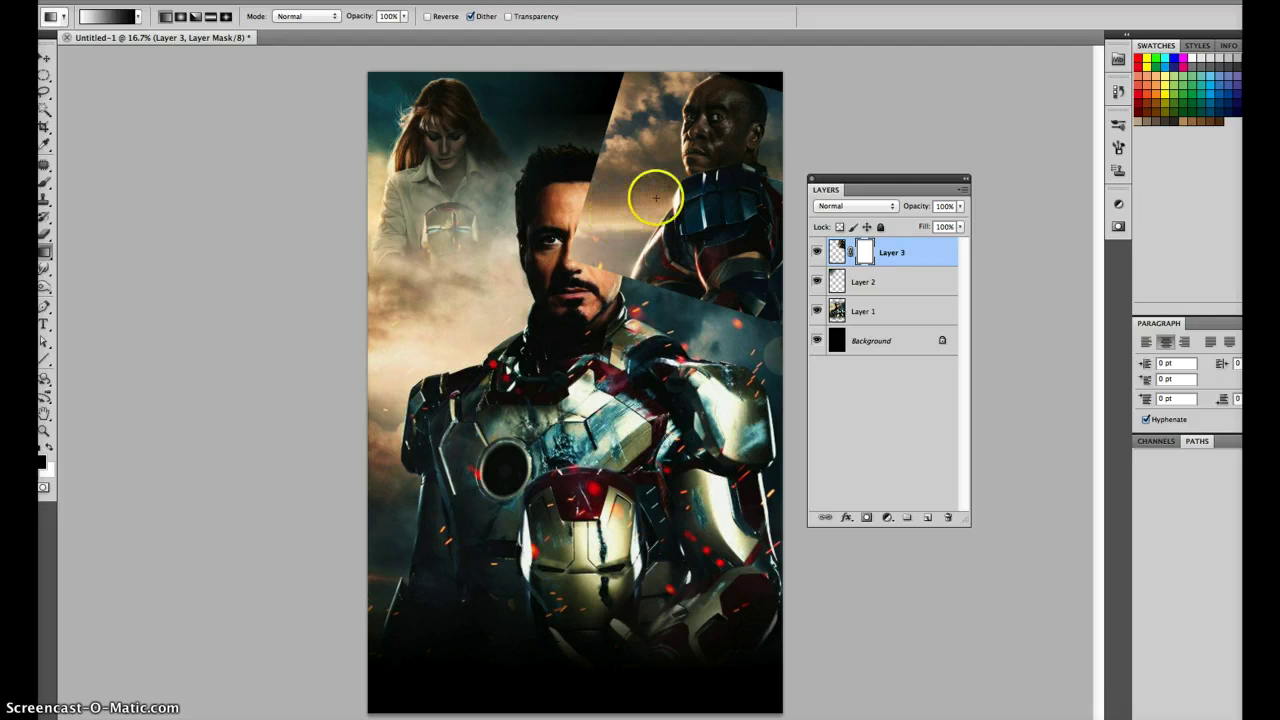
pyautogui.moveTo(551, 245); pyautogui.dragTo(551, 245)
pyautogui.moveTo(691, 171); pyautogui.dragTo(645, 206)
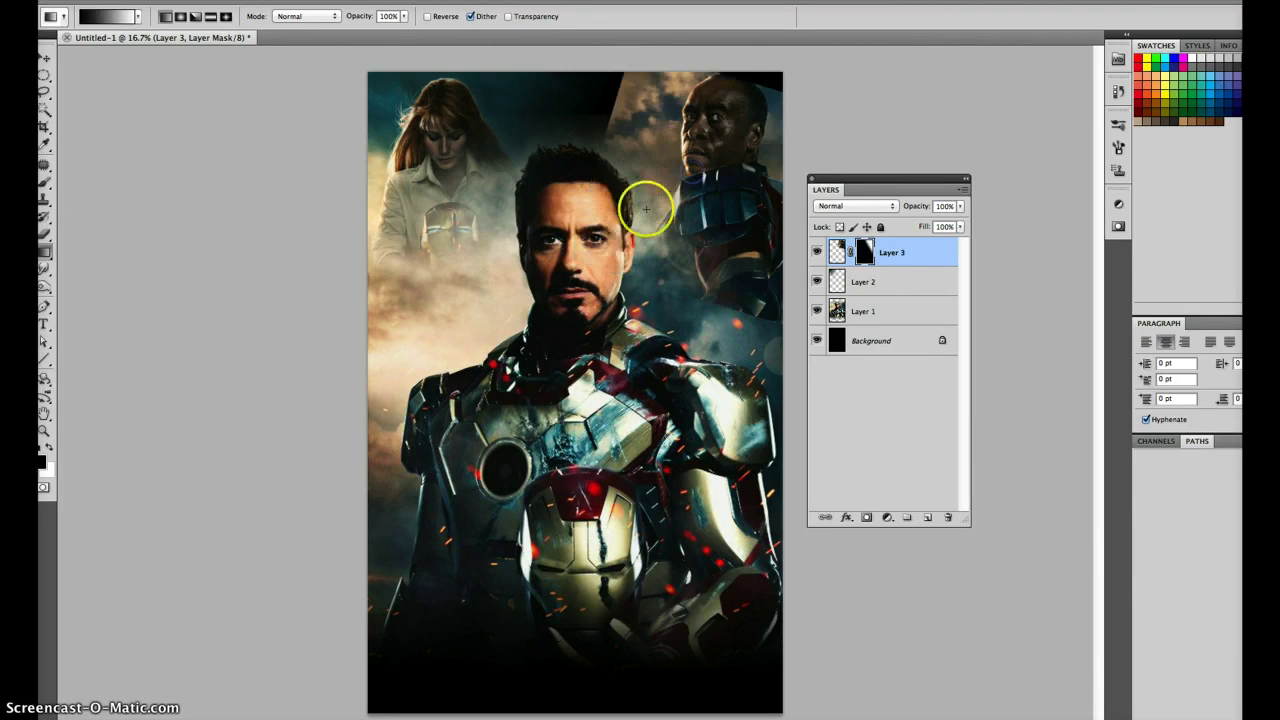
pyautogui.moveTo(719, 160); pyautogui.dragTo(783, 256)
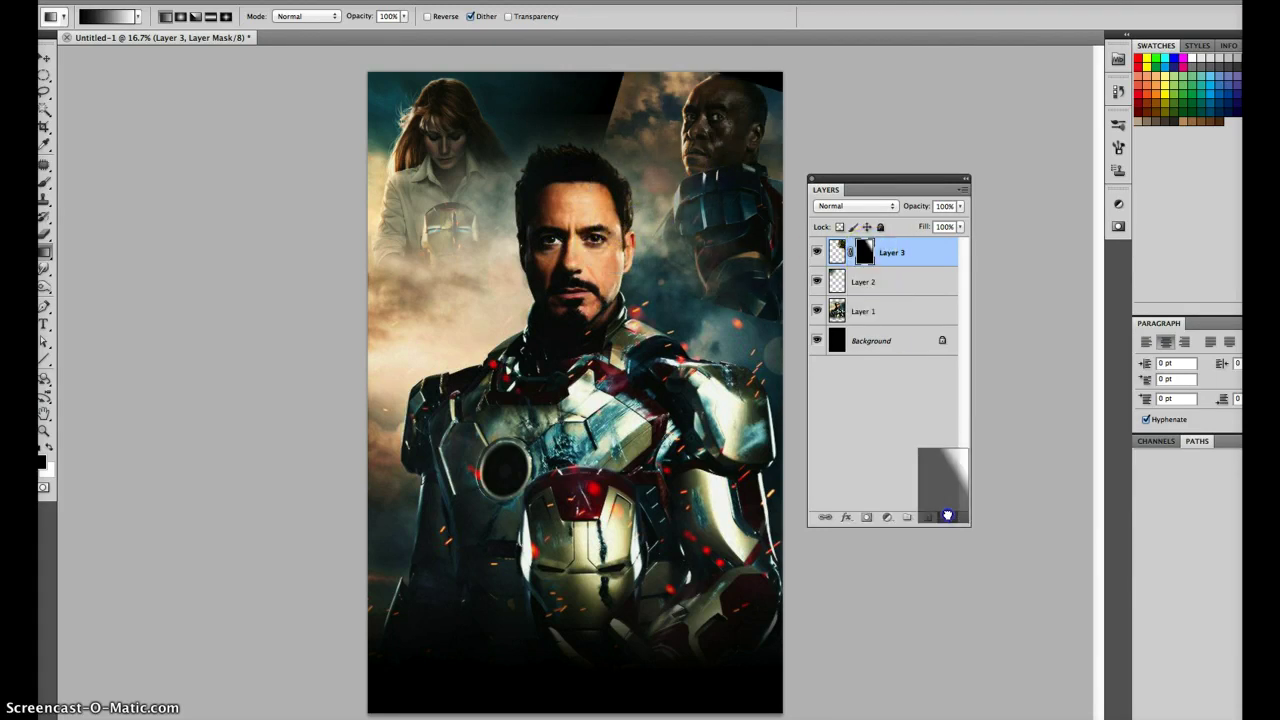
pyautogui.moveTo(865, 258); pyautogui.dragTo(947, 517)
pyautogui.click(772, 234)
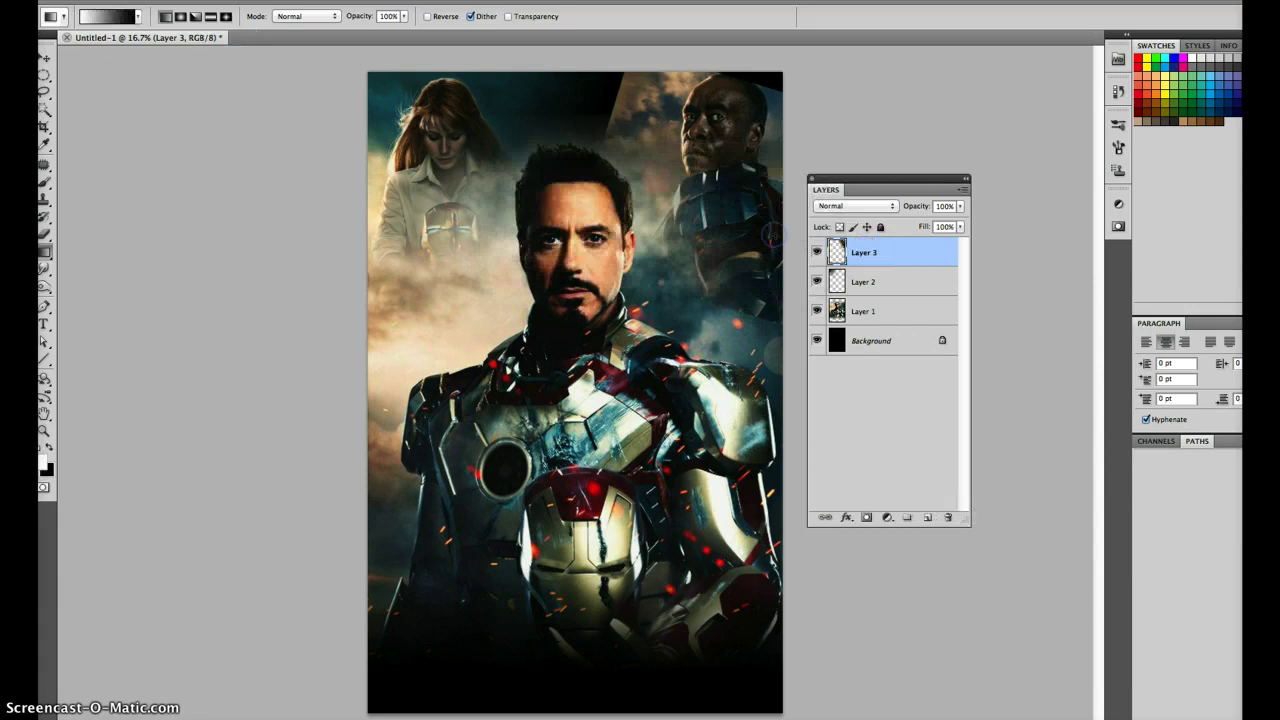
# Blend the area between the two figures with another gradient mask and apply it.
pyautogui.click(868, 518)
pyautogui.hotkey('ctrl', 'i')
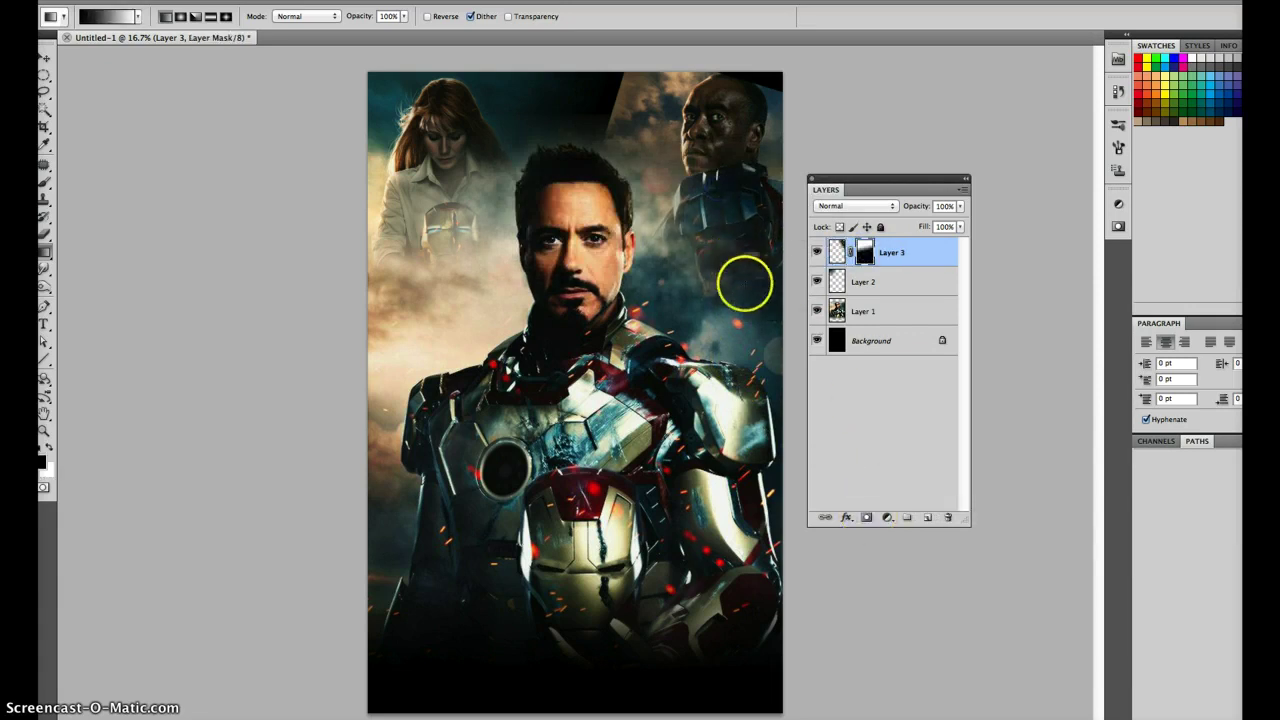
pyautogui.moveTo(864, 250); pyautogui.dragTo(947, 516)
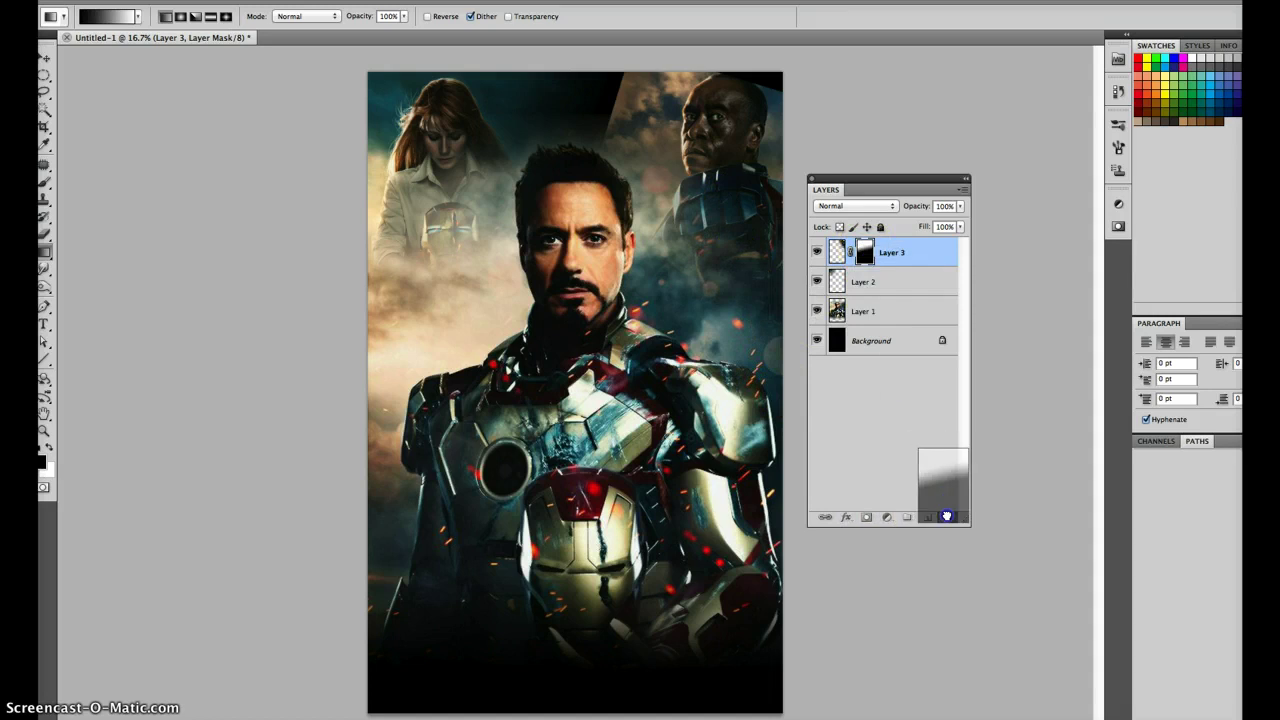
pyautogui.click(785, 236)
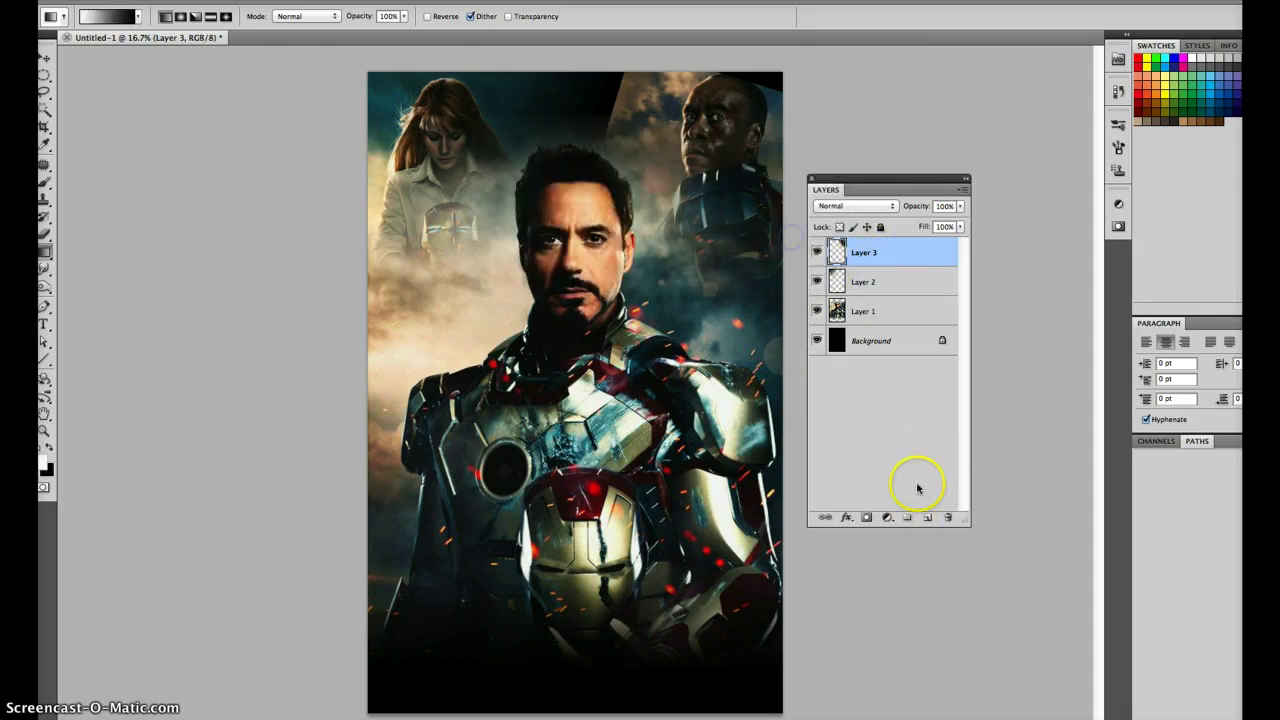
pyautogui.click(867, 517)
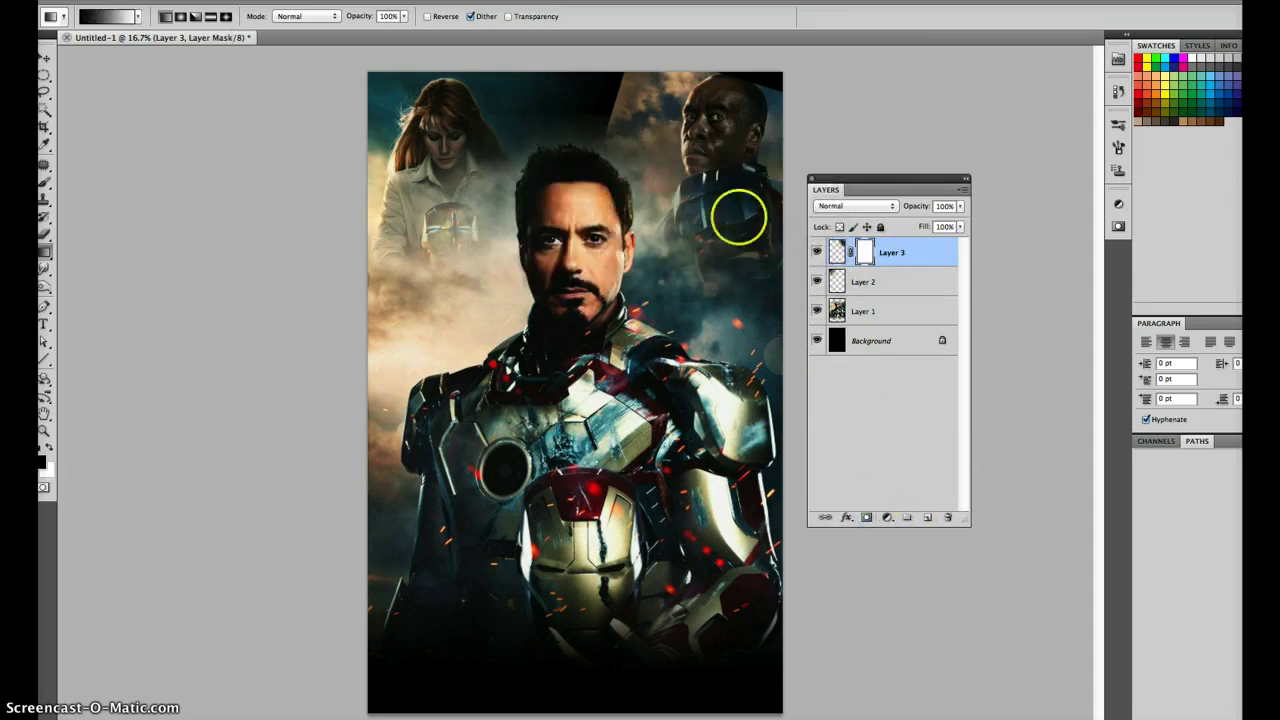
pyautogui.moveTo(738, 217)
pyautogui.mouseDown()
pyautogui.moveTo(597, 114)
pyautogui.moveTo(710, 117)
pyautogui.mouseUp()
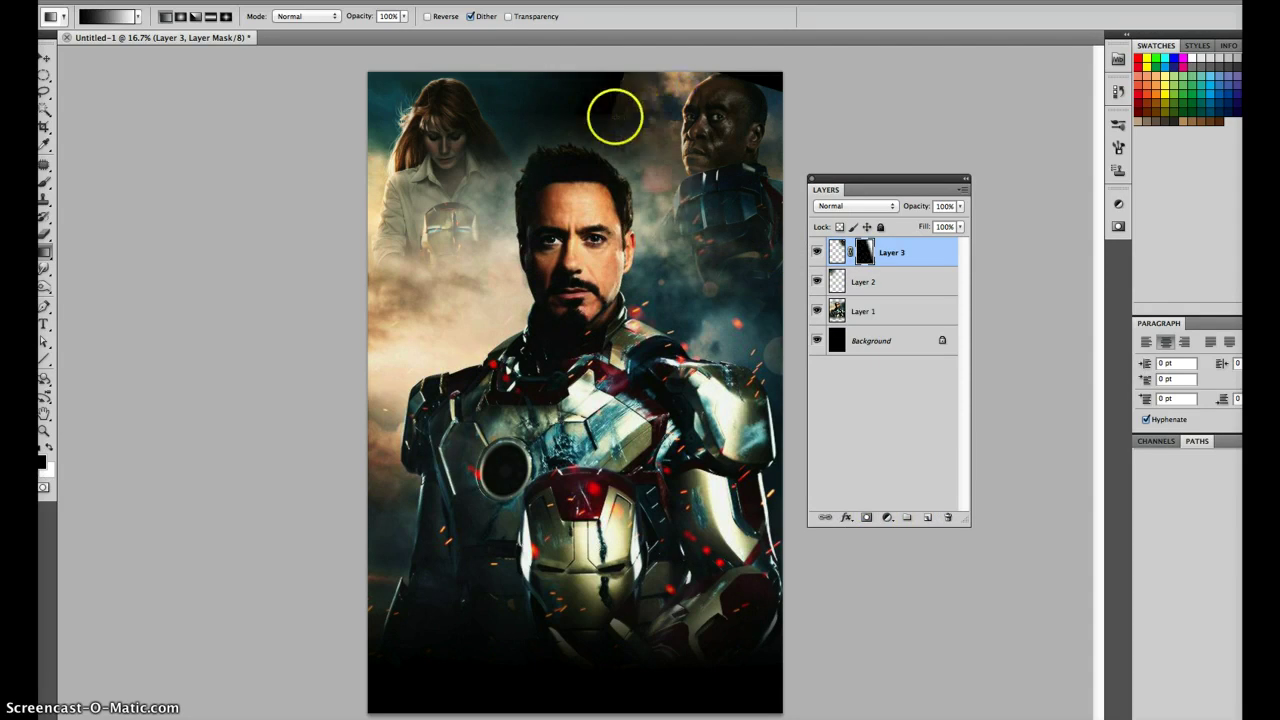
pyautogui.click(840, 260)
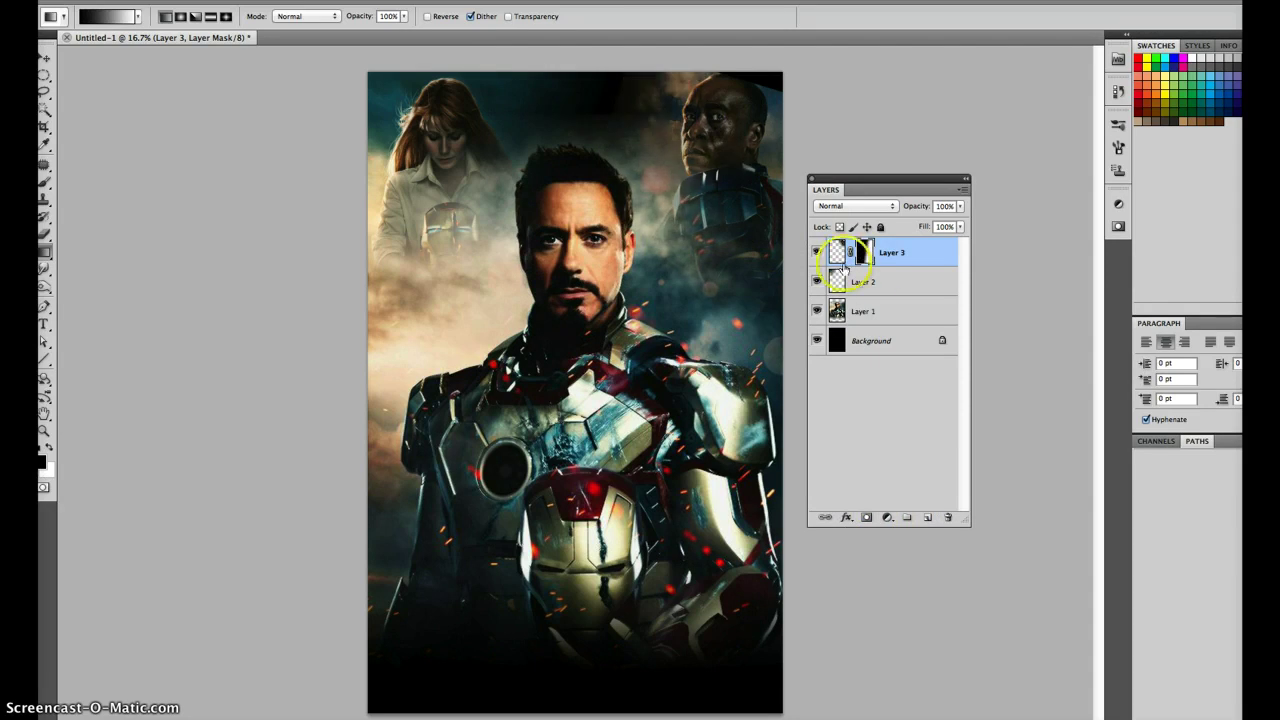
pyautogui.moveTo(865, 252); pyautogui.dragTo(946, 516)
pyautogui.click(786, 238)
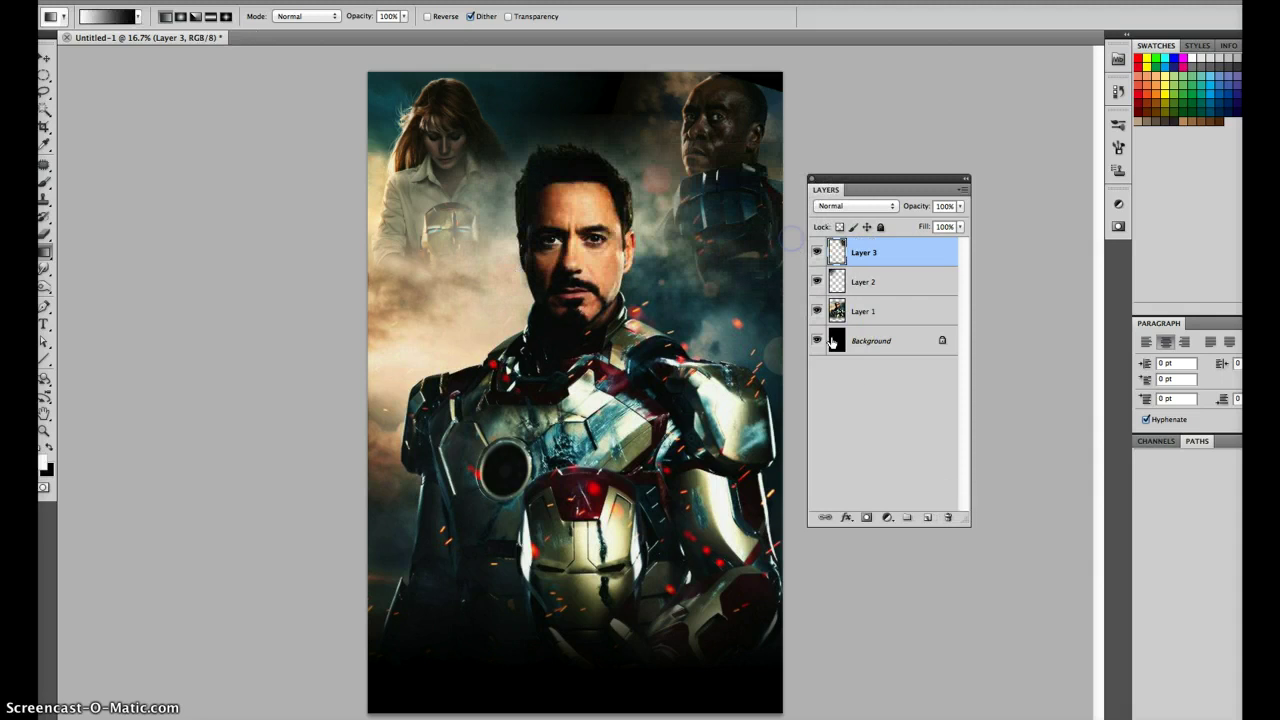
# Fade Layer 3's top-right corner with a final gradient mask and apply it.
pyautogui.click(868, 518)
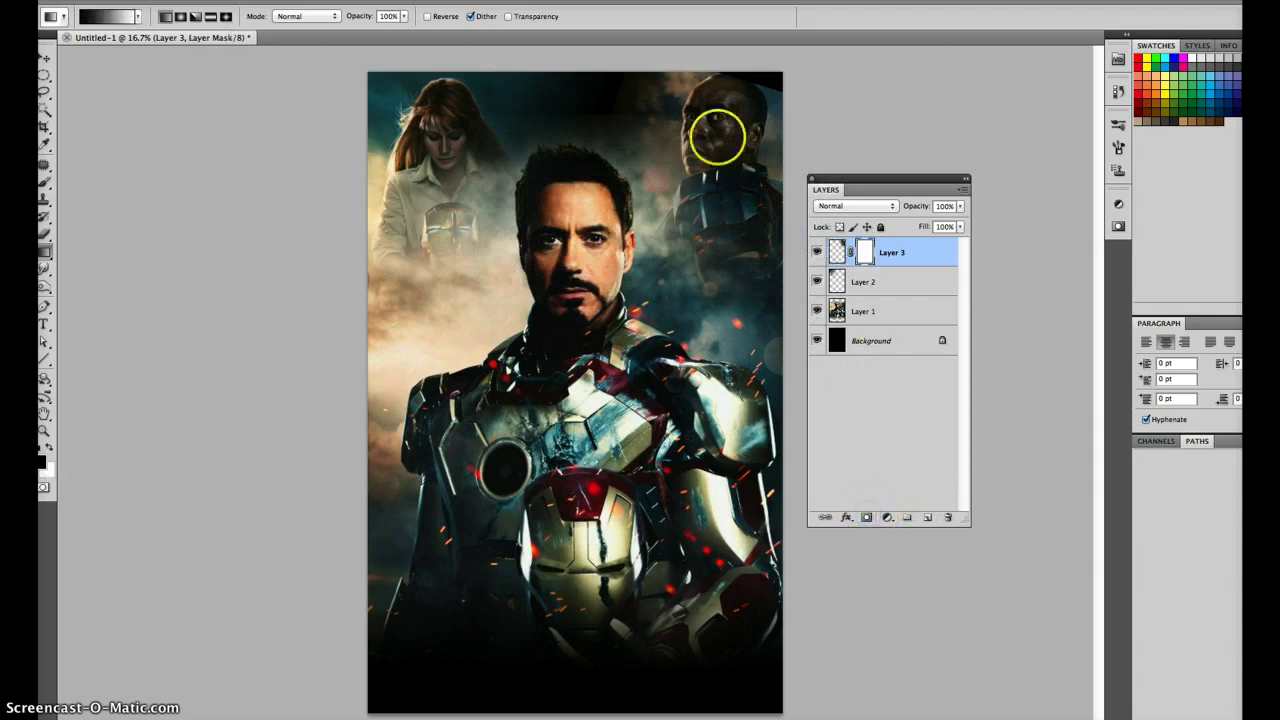
pyautogui.moveTo(755, 131); pyautogui.dragTo(750, 138)
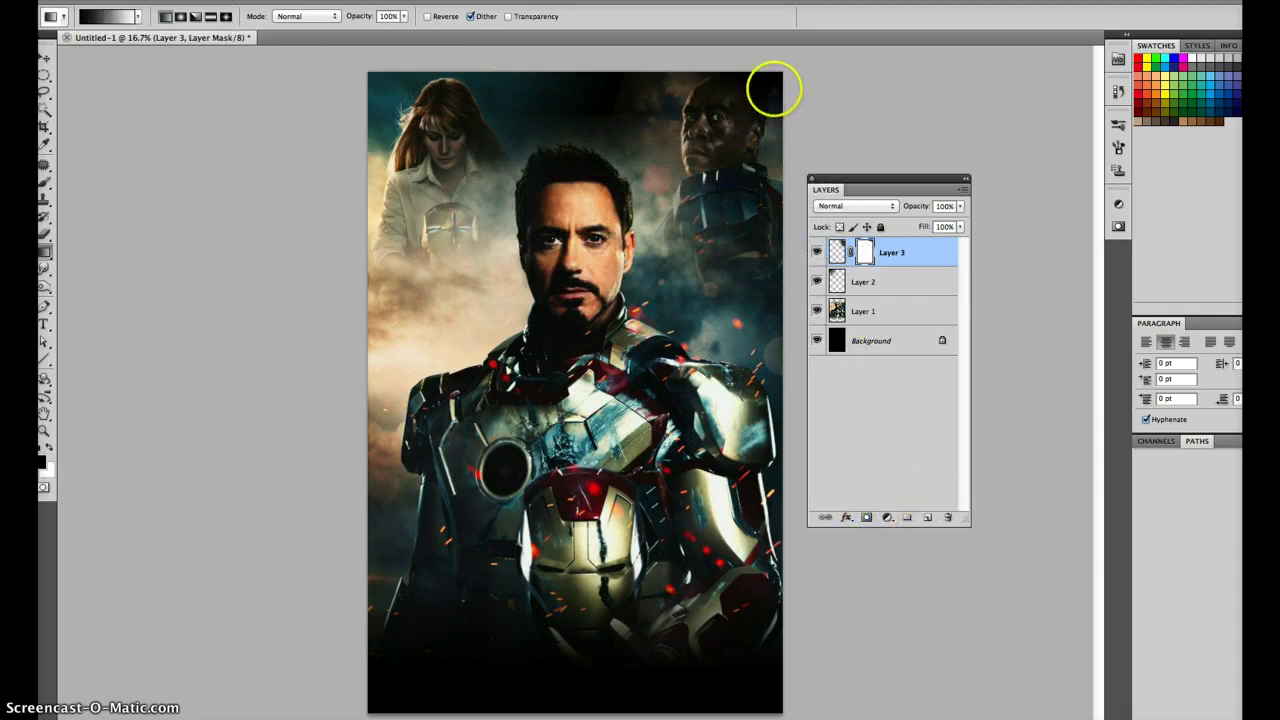
pyautogui.moveTo(800, 63); pyautogui.dragTo(786, 106)
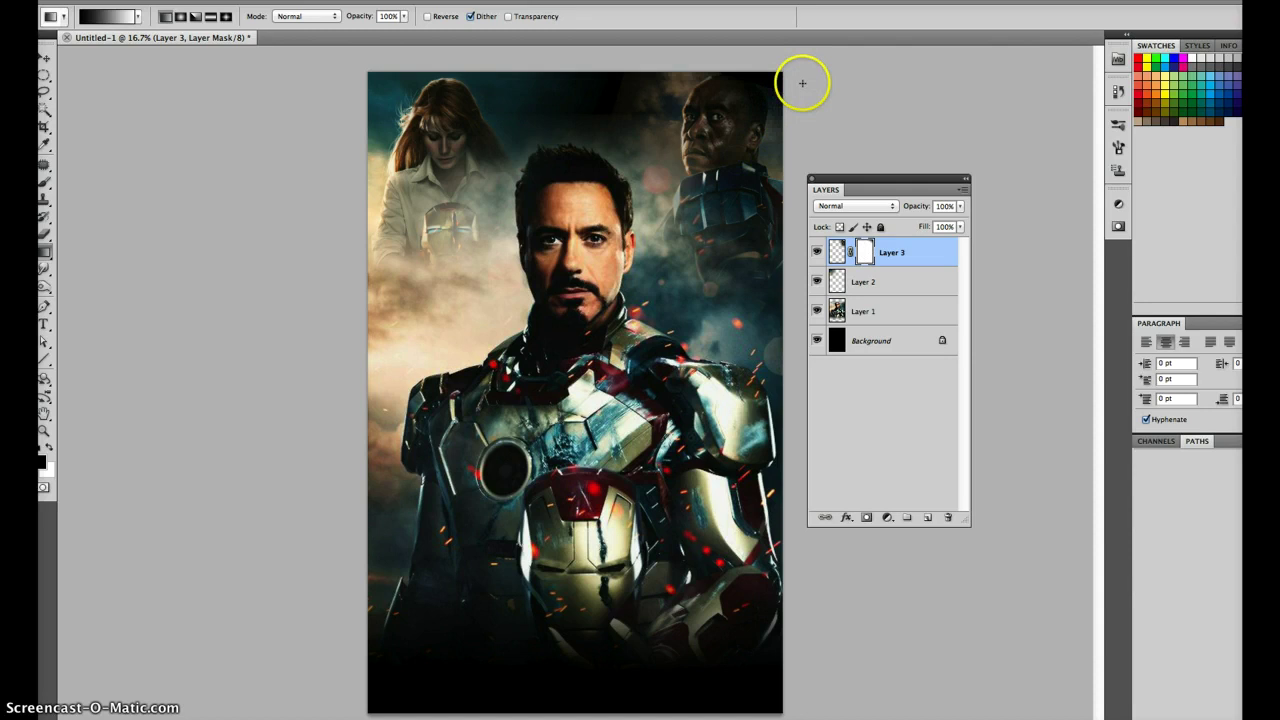
pyautogui.moveTo(874, 270); pyautogui.dragTo(945, 516)
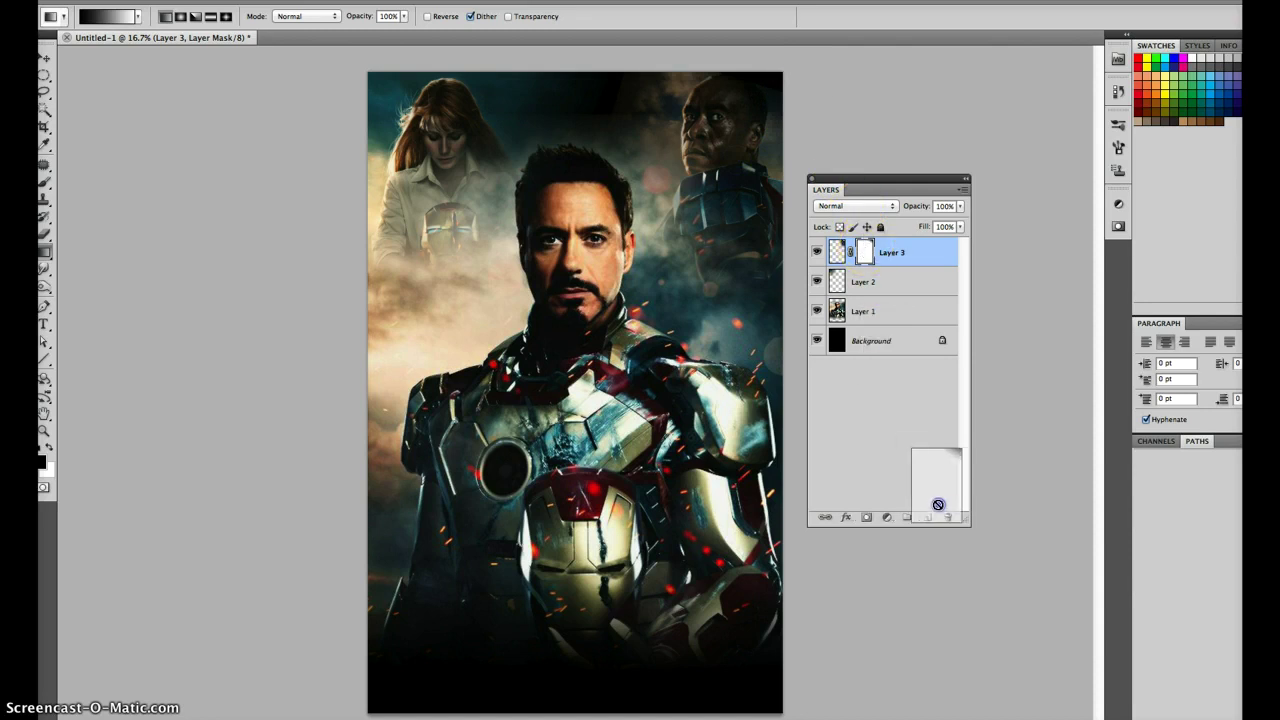
pyautogui.click(783, 235)
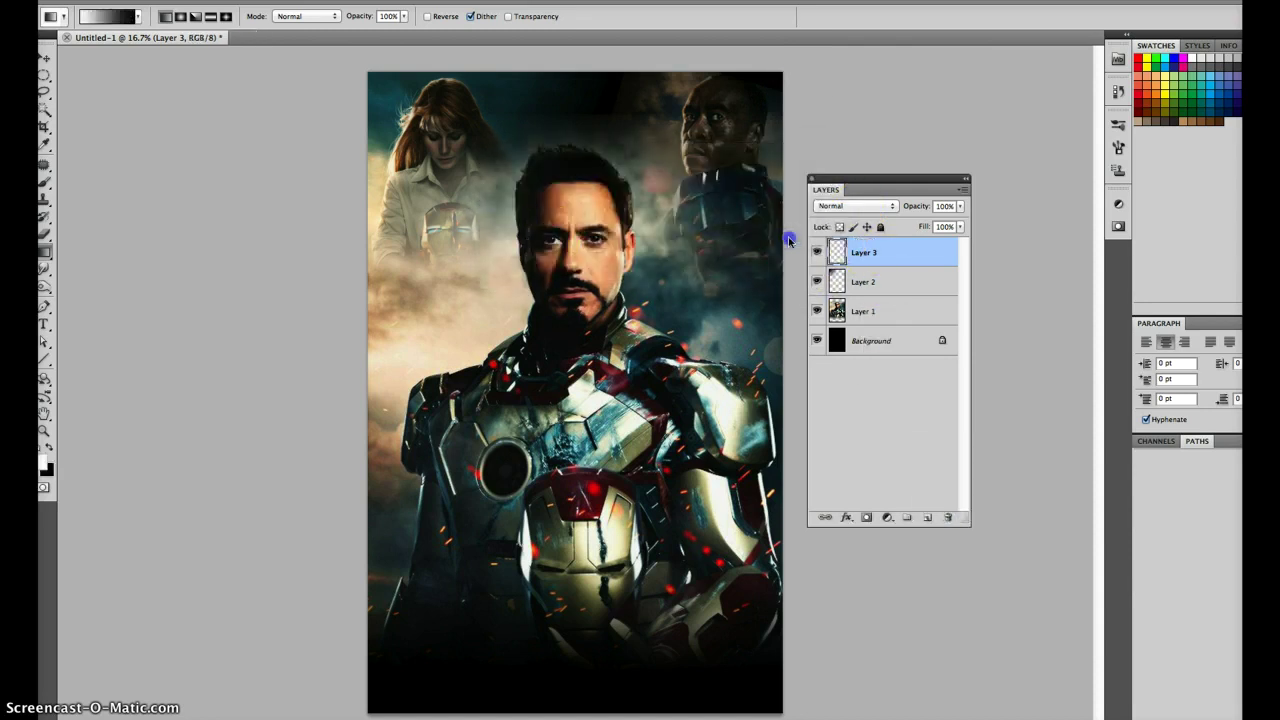
pyautogui.click(46, 58)
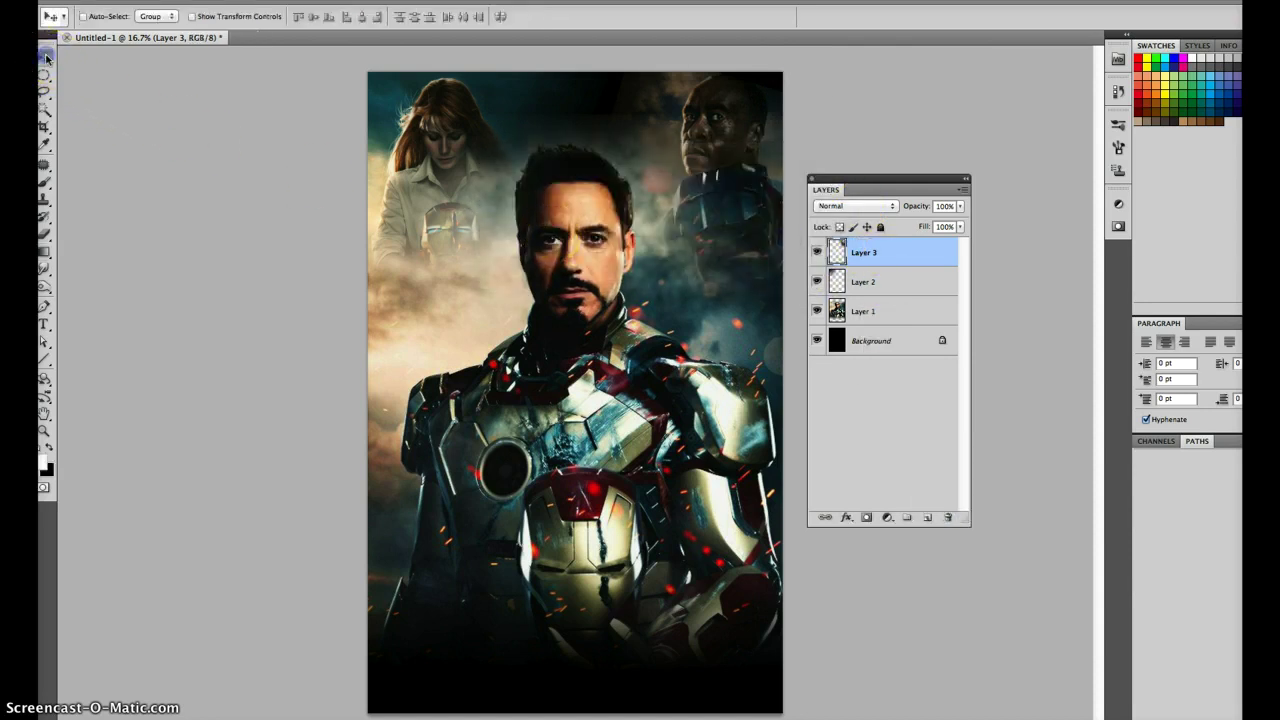
# Open Iron-Man-3-IMAX-poster1.jpg in its own floating window.
pyautogui.click(150, 0)
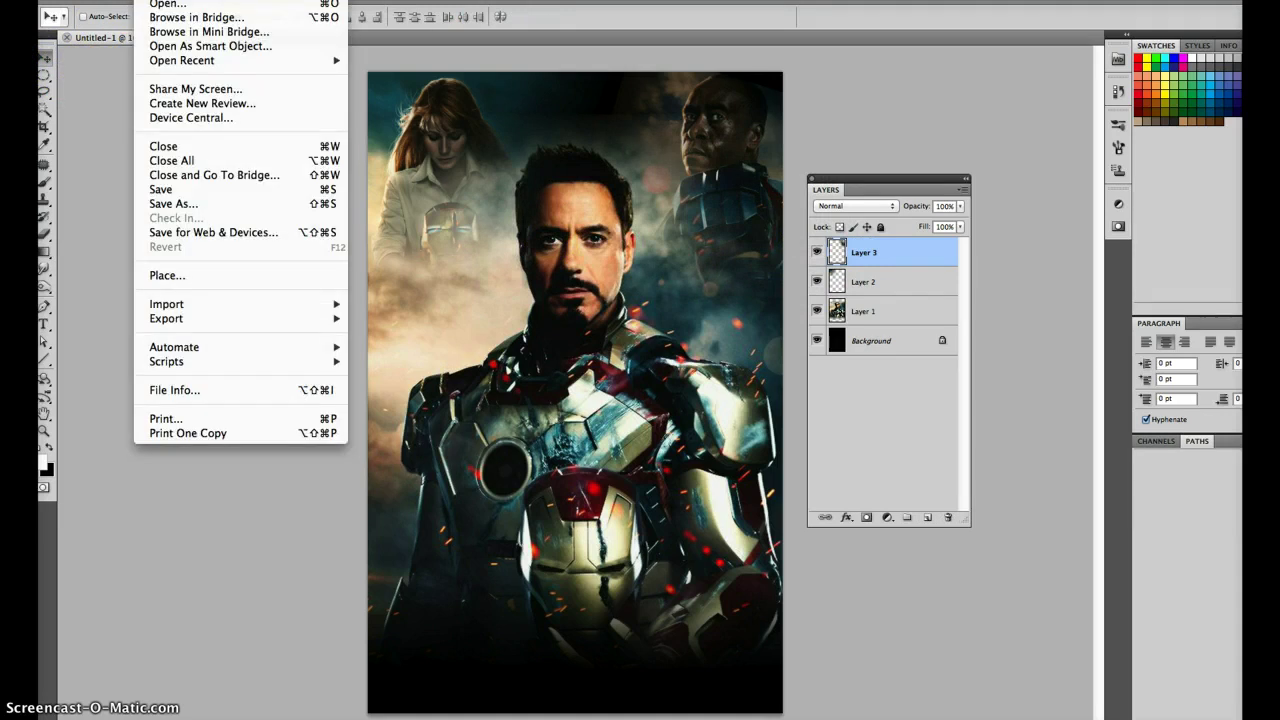
pyautogui.click(160, 2)
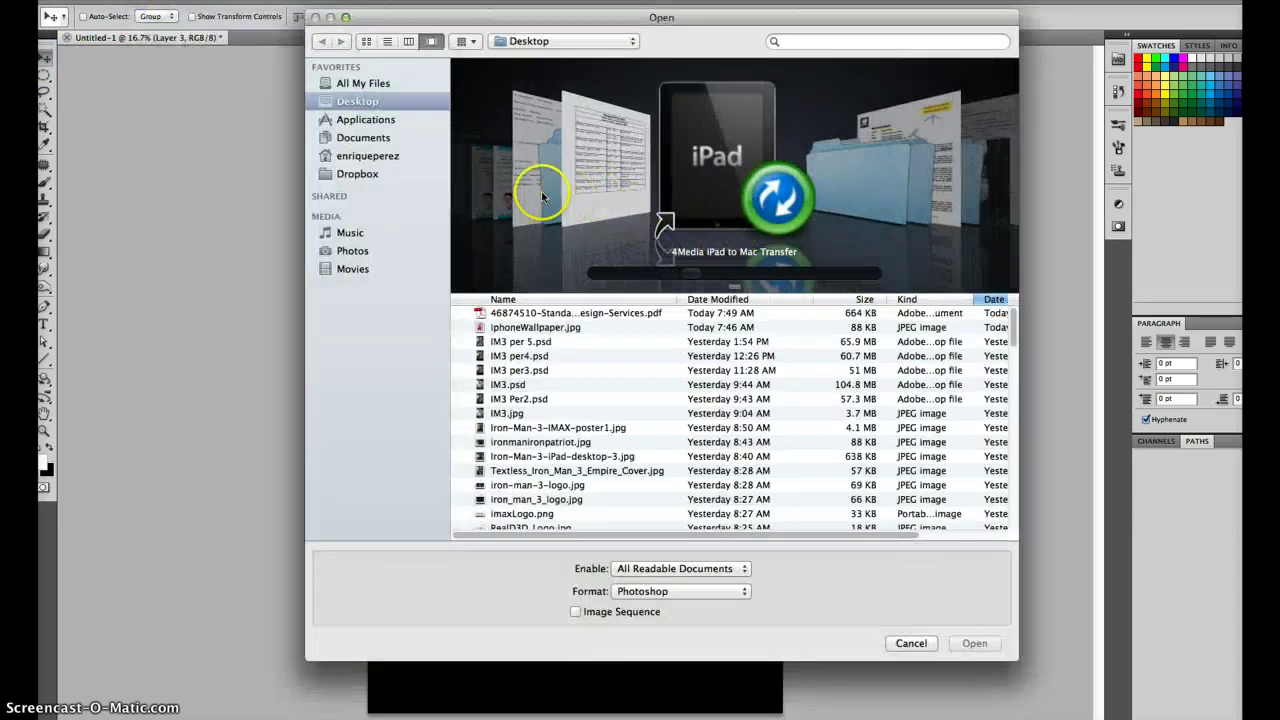
pyautogui.scroll(10, 537, 193)
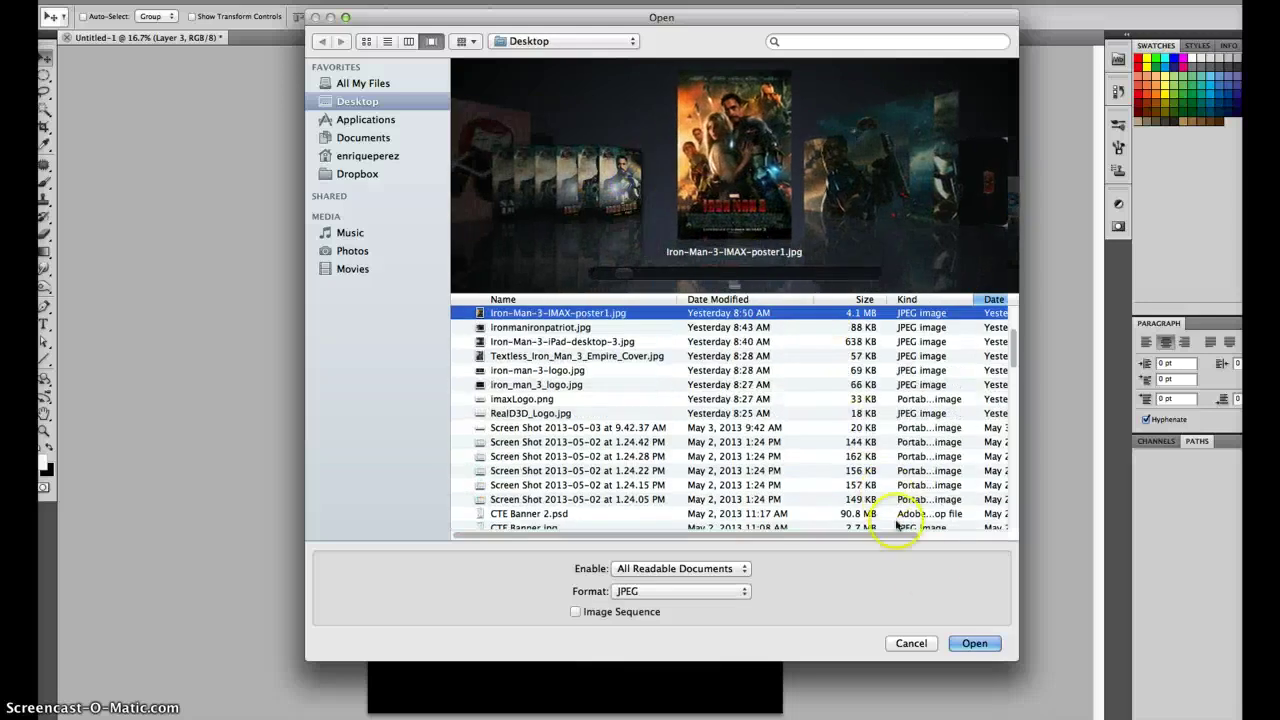
pyautogui.click(971, 643)
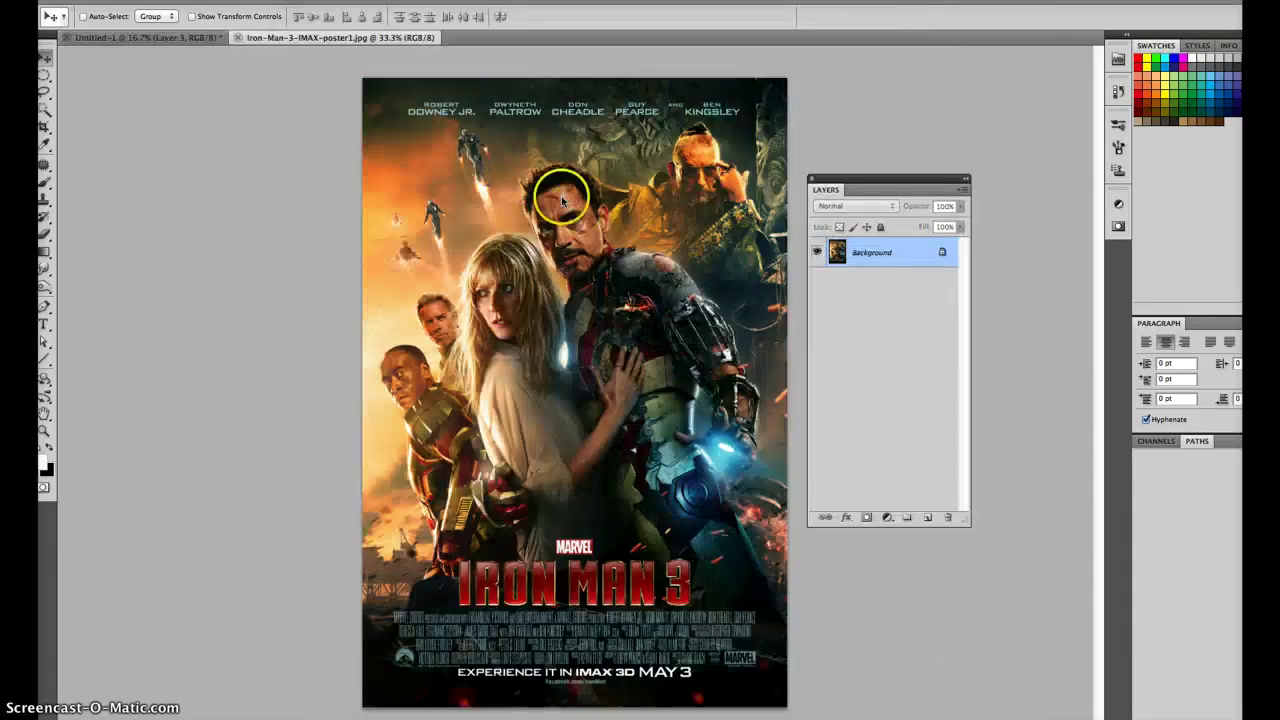
pyautogui.moveTo(366, 38); pyautogui.dragTo(600, 127)
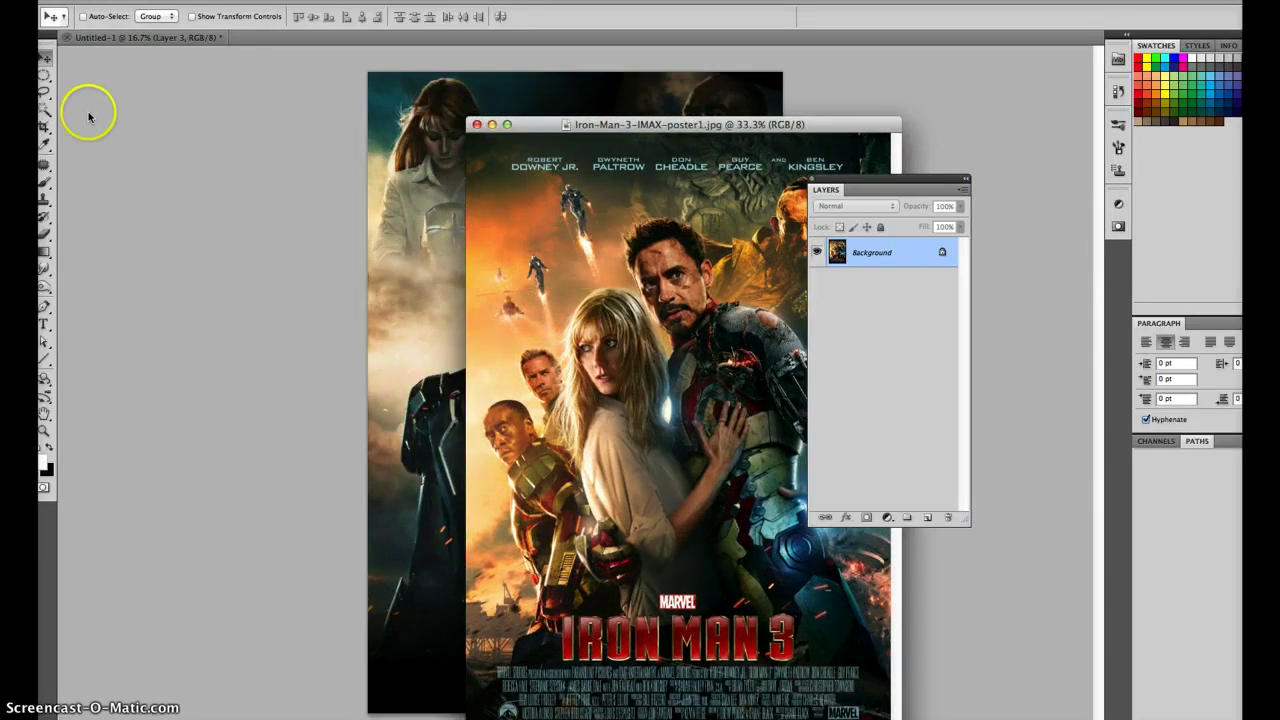
# Lasso the flying Iron Men with a 15 px feather and drag them into the poster as Layer 4.
pyautogui.click(44, 91)
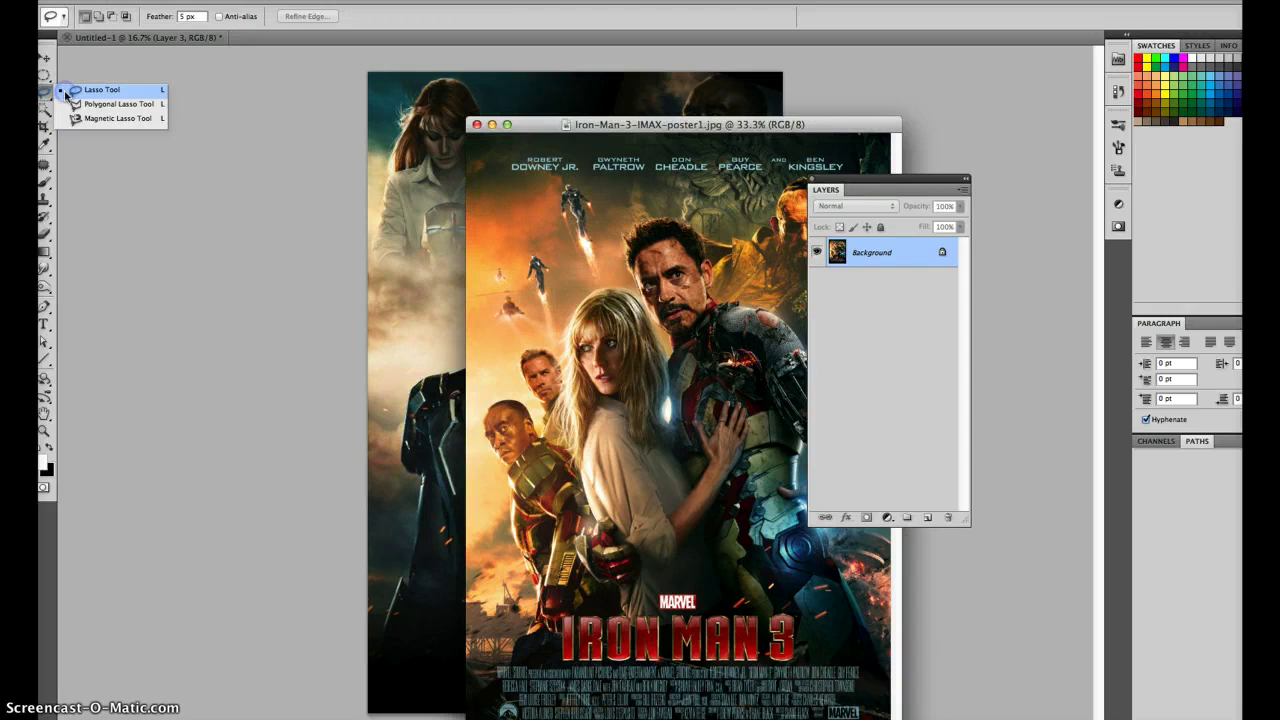
pyautogui.click(65, 92)
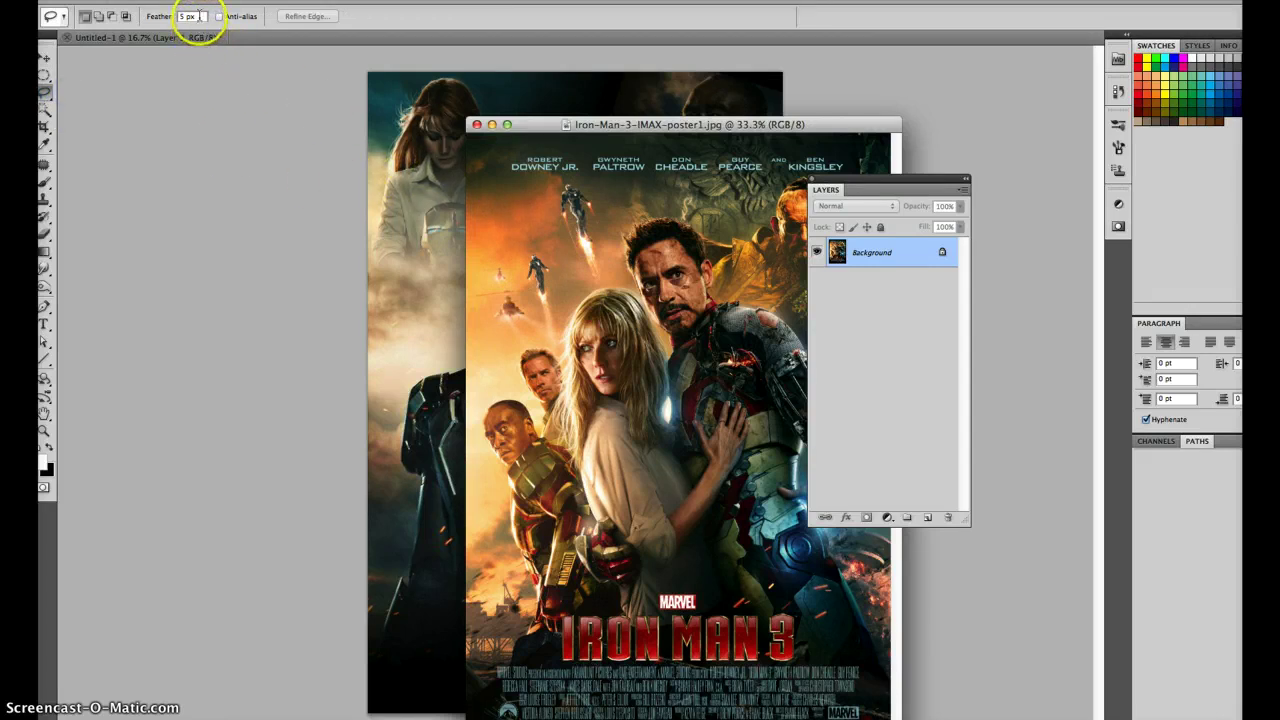
pyautogui.write('15')
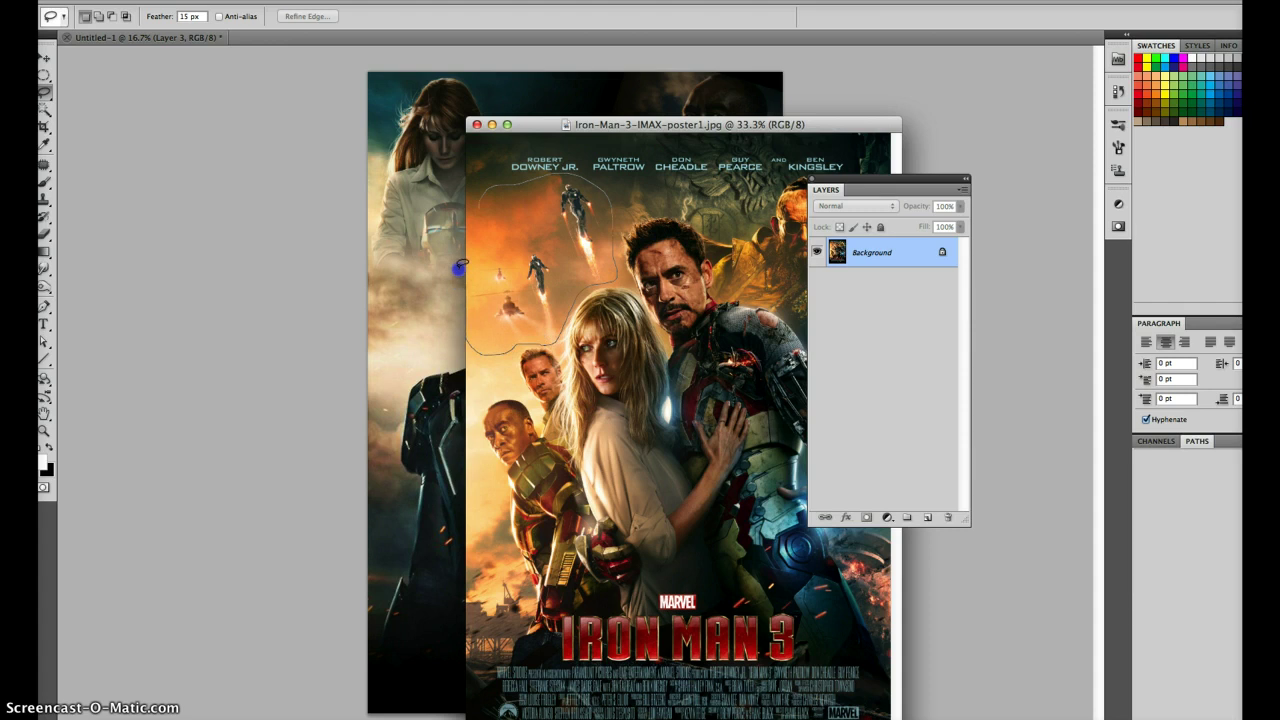
pyautogui.moveTo(481, 222); pyautogui.dragTo(480, 224)
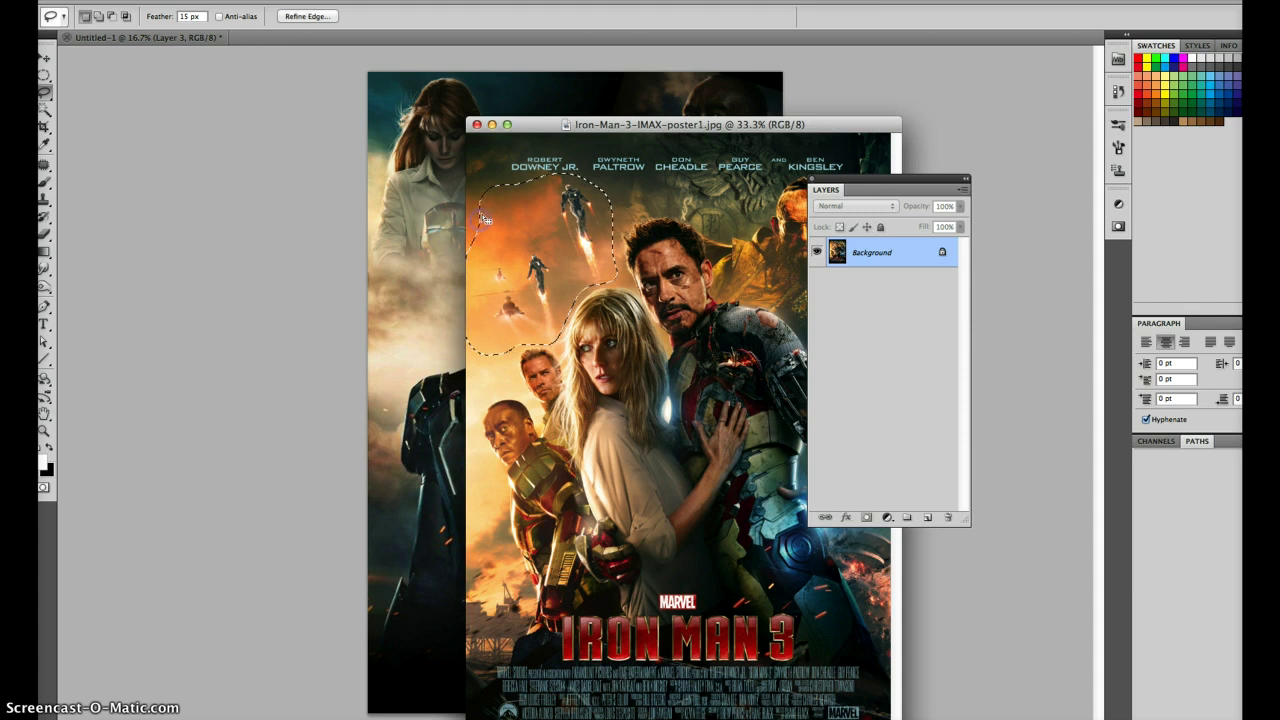
pyautogui.click(44, 58)
pyautogui.moveTo(511, 247); pyautogui.dragTo(427, 224)
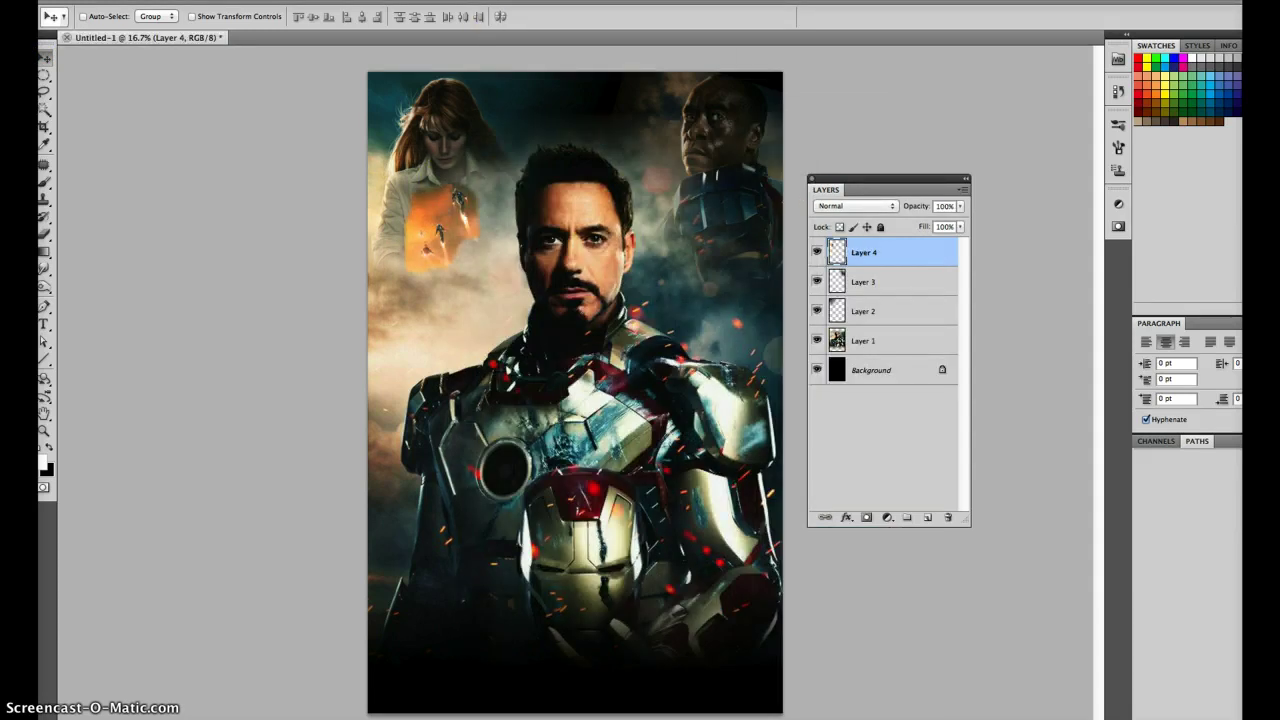
# Close the IMAX poster and move the flying-figures patch lower on the left.
pyautogui.click(515, 0)
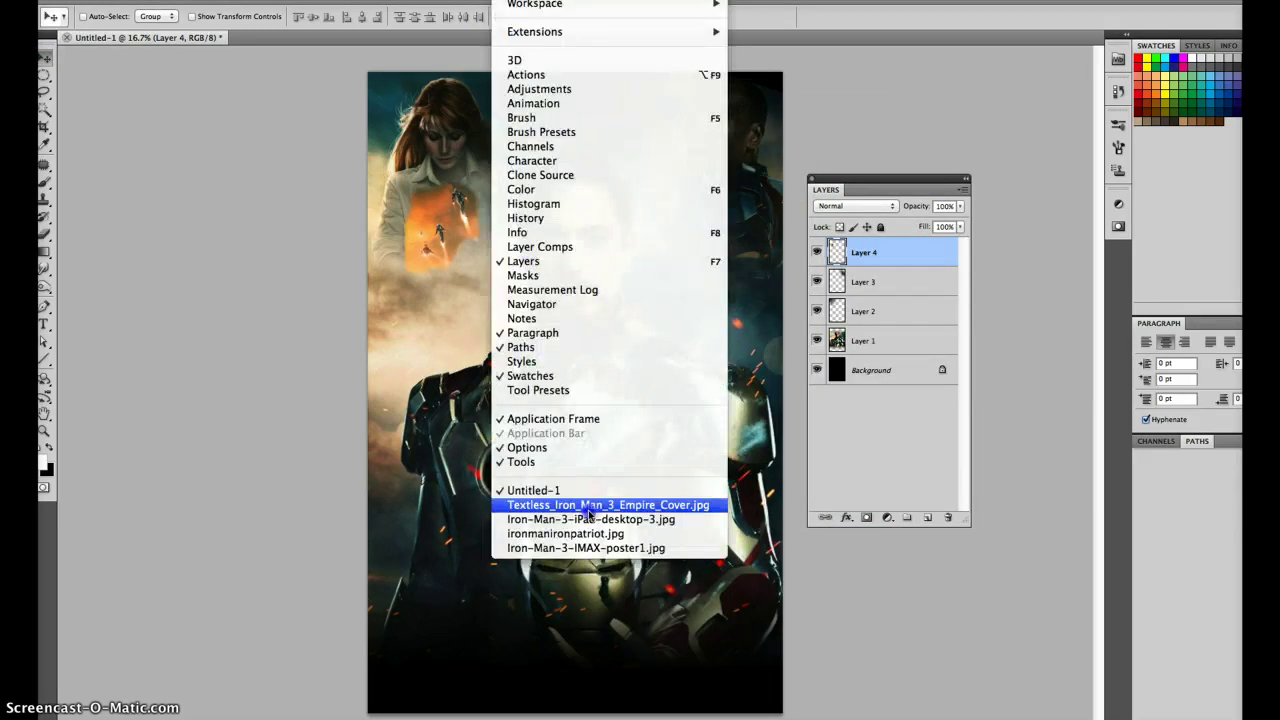
pyautogui.click(590, 548)
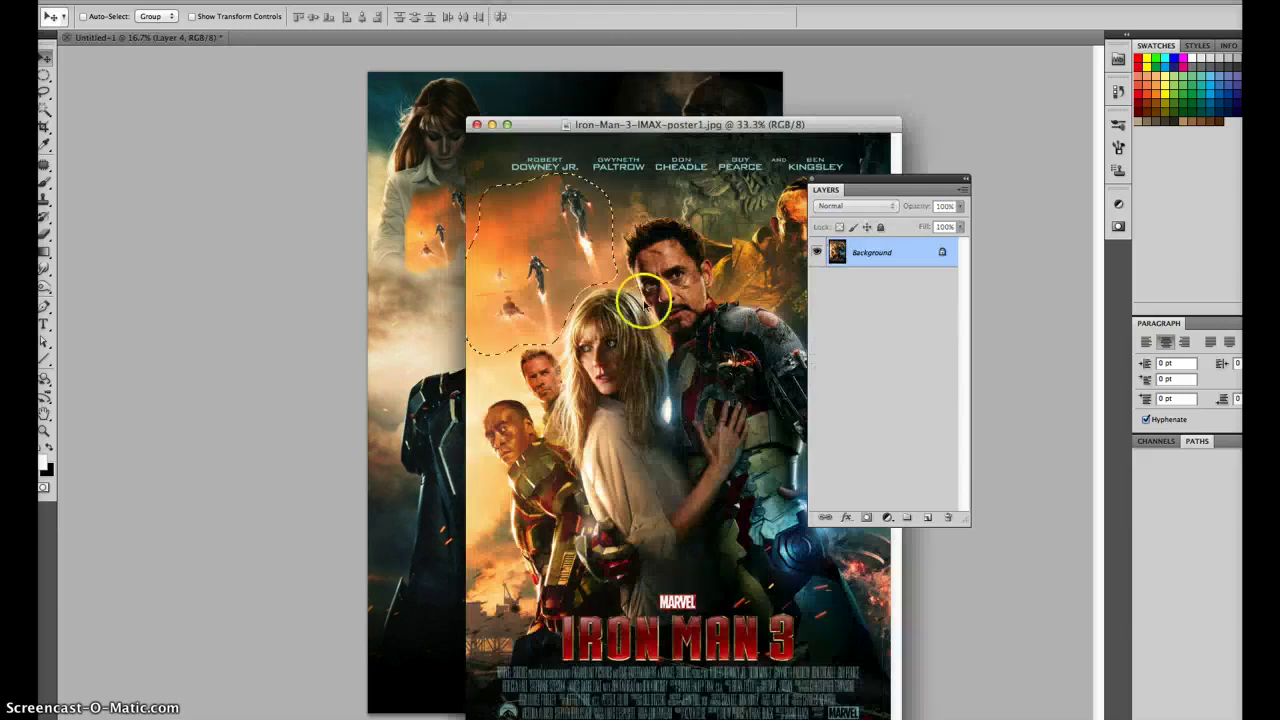
pyautogui.click(477, 125)
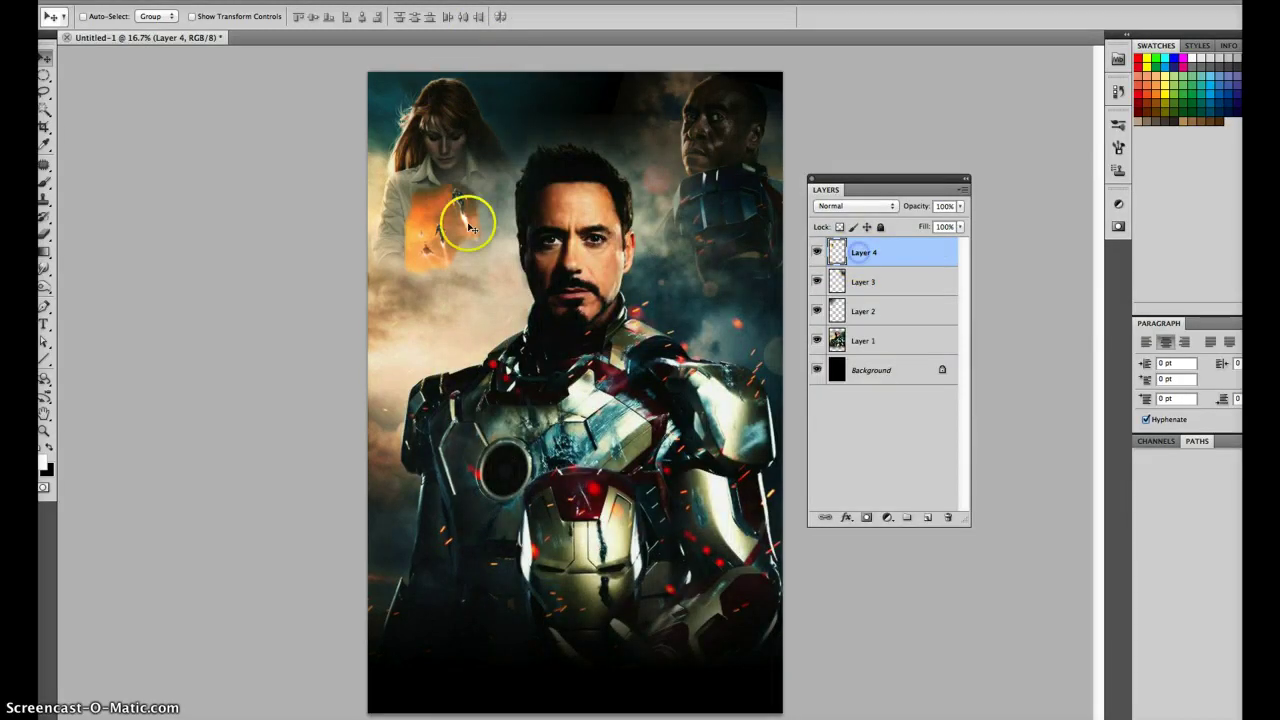
pyautogui.moveTo(472, 228); pyautogui.dragTo(421, 286)
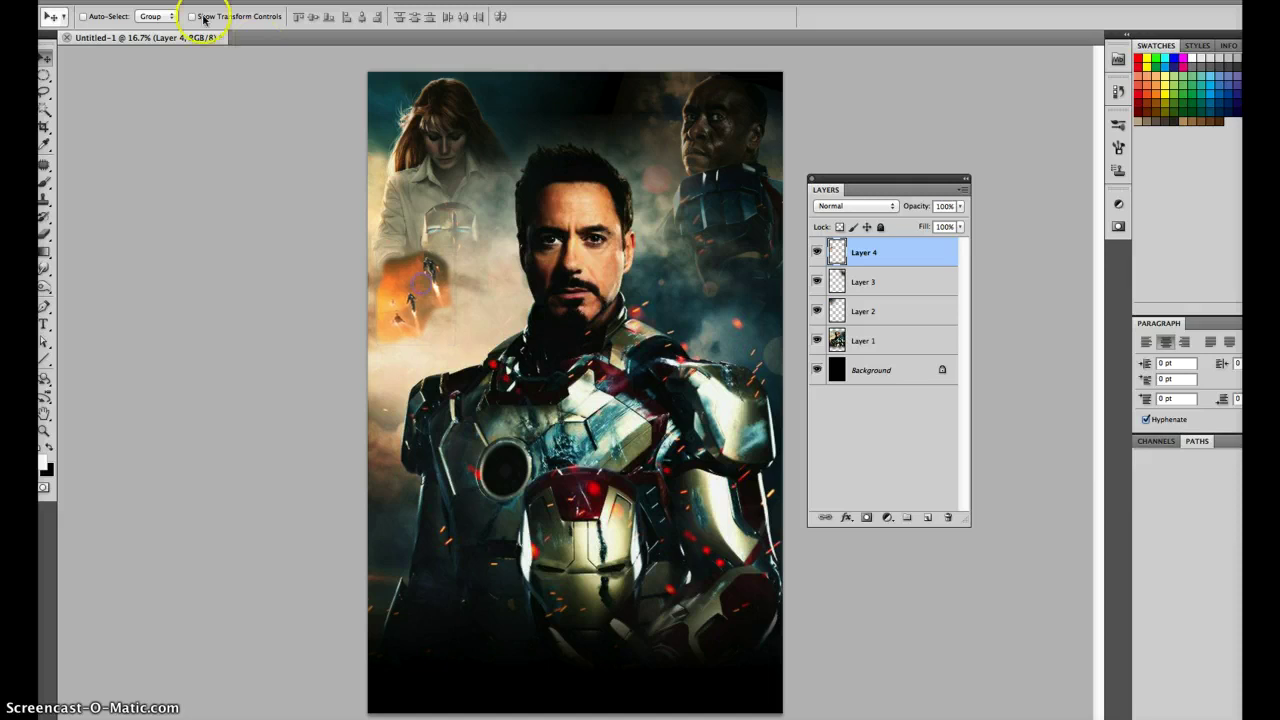
# Enlarge Layer 4 to about double size and set its blend mode to Screen.
pyautogui.click(190, 0)
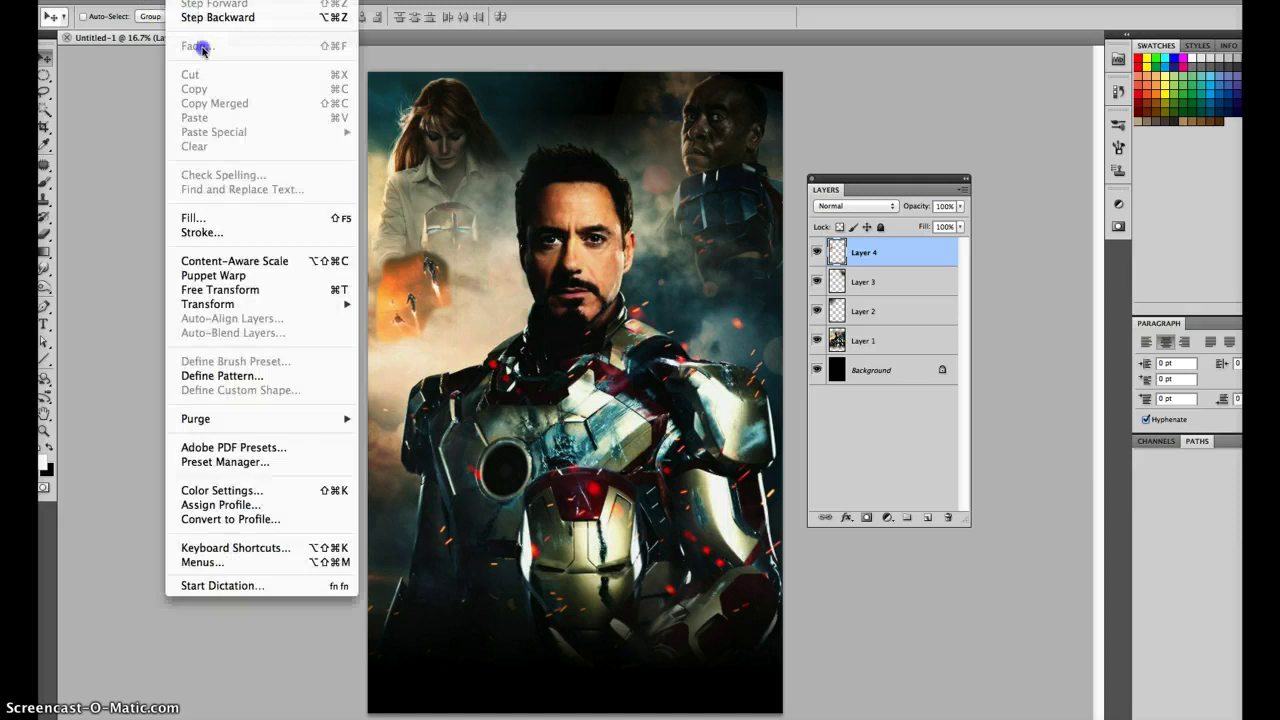
pyautogui.click(240, 289)
pyautogui.moveTo(455, 247); pyautogui.dragTo(578, 160)
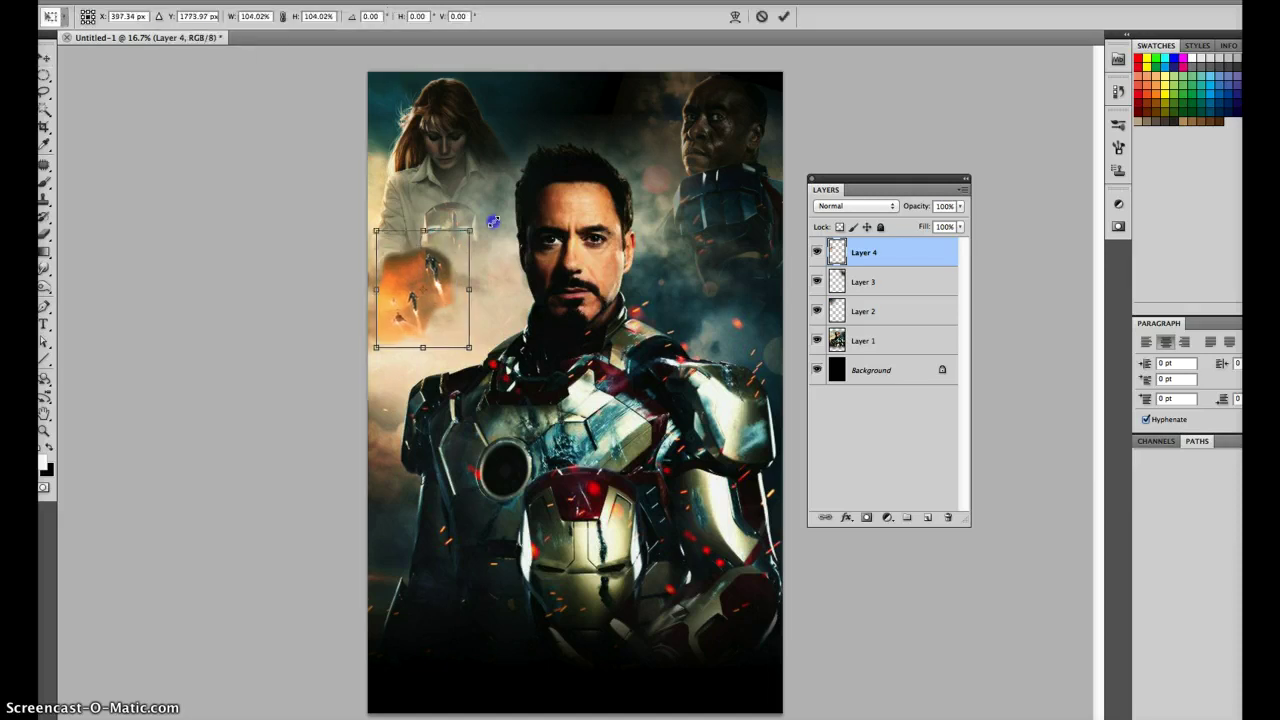
pyautogui.moveTo(517, 200); pyautogui.dragTo(497, 256)
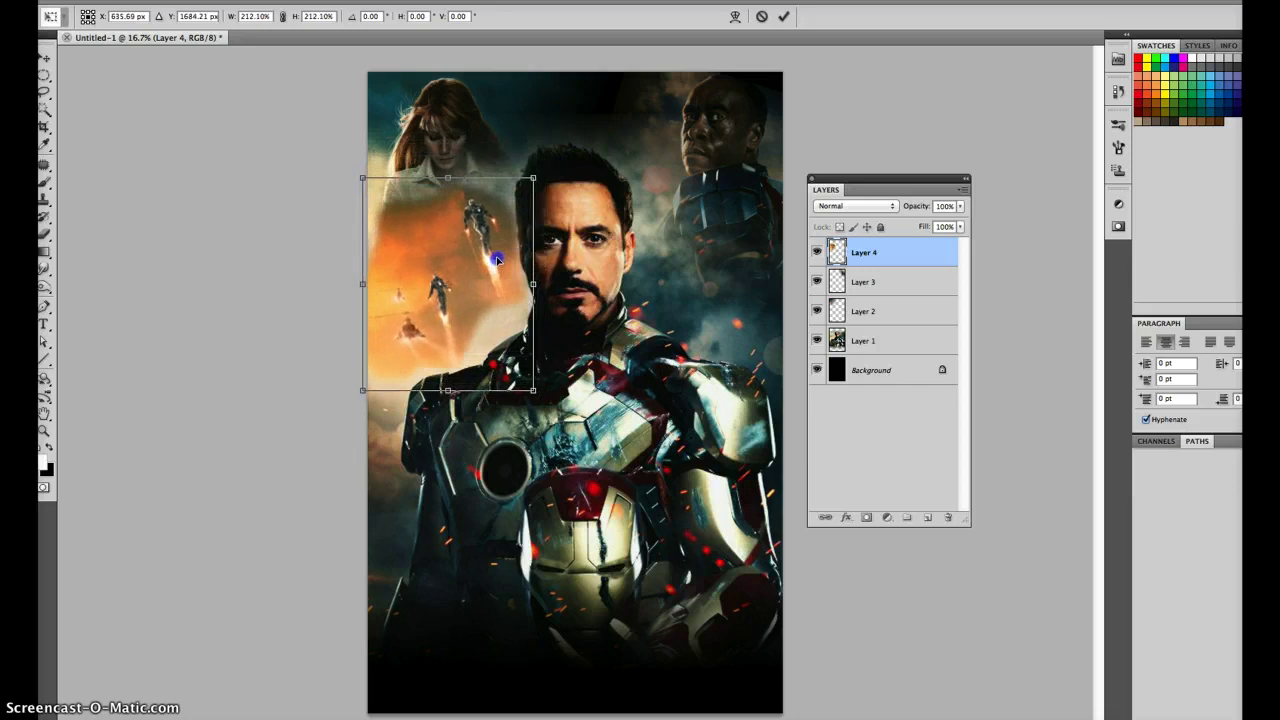
pyautogui.press('Return')
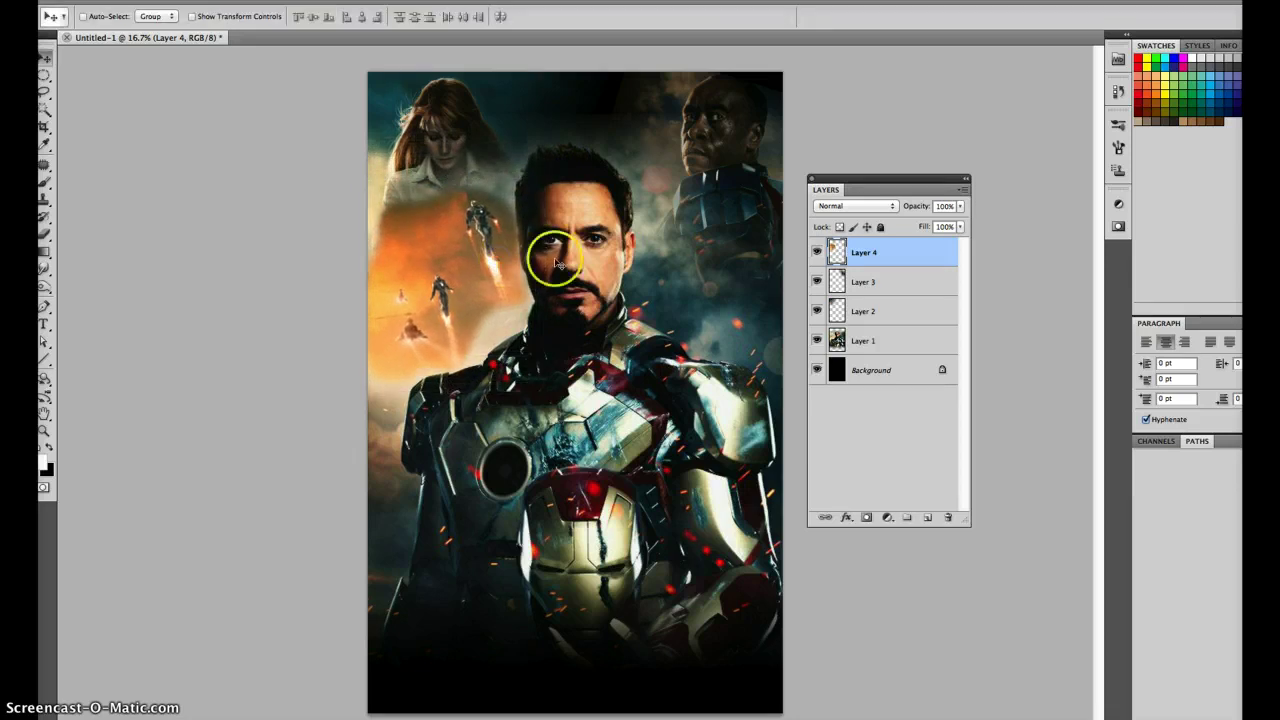
pyautogui.click(838, 207)
pyautogui.click(851, 303)
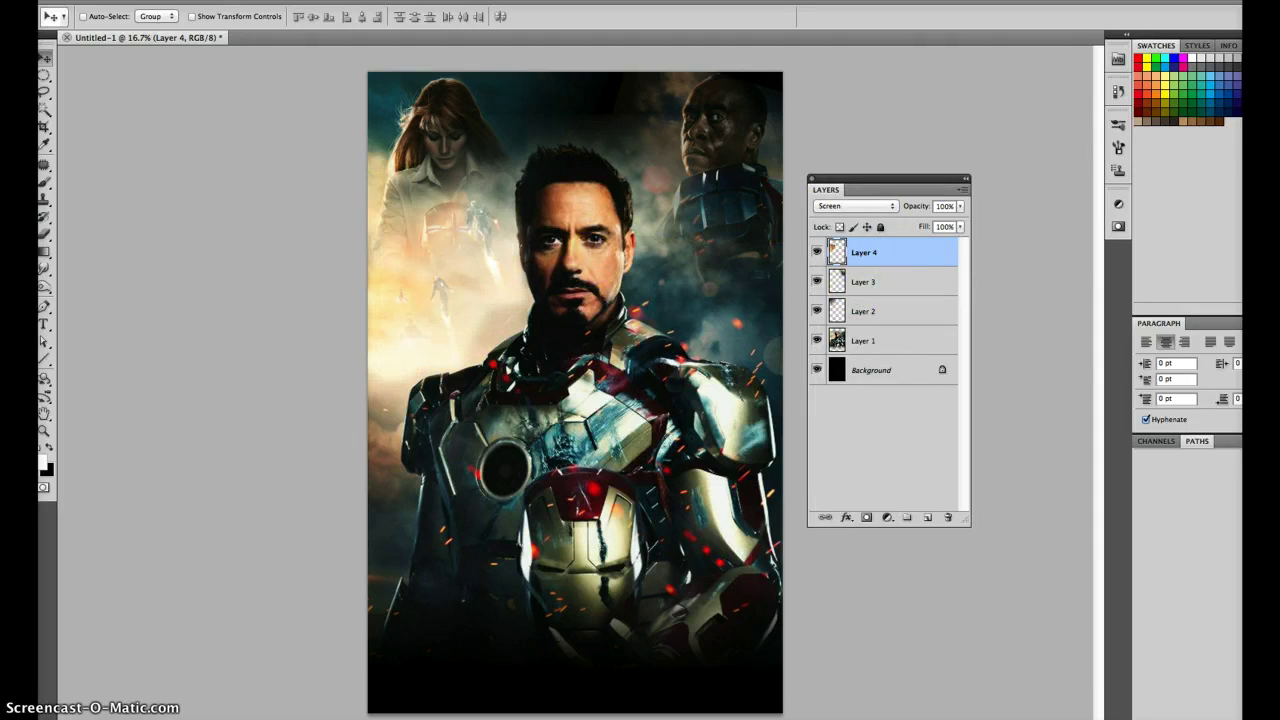
# Scale Layer 4 up to about 114% and nudge the glow slightly left and down.
pyautogui.click(180, 3)
pyautogui.click(228, 288)
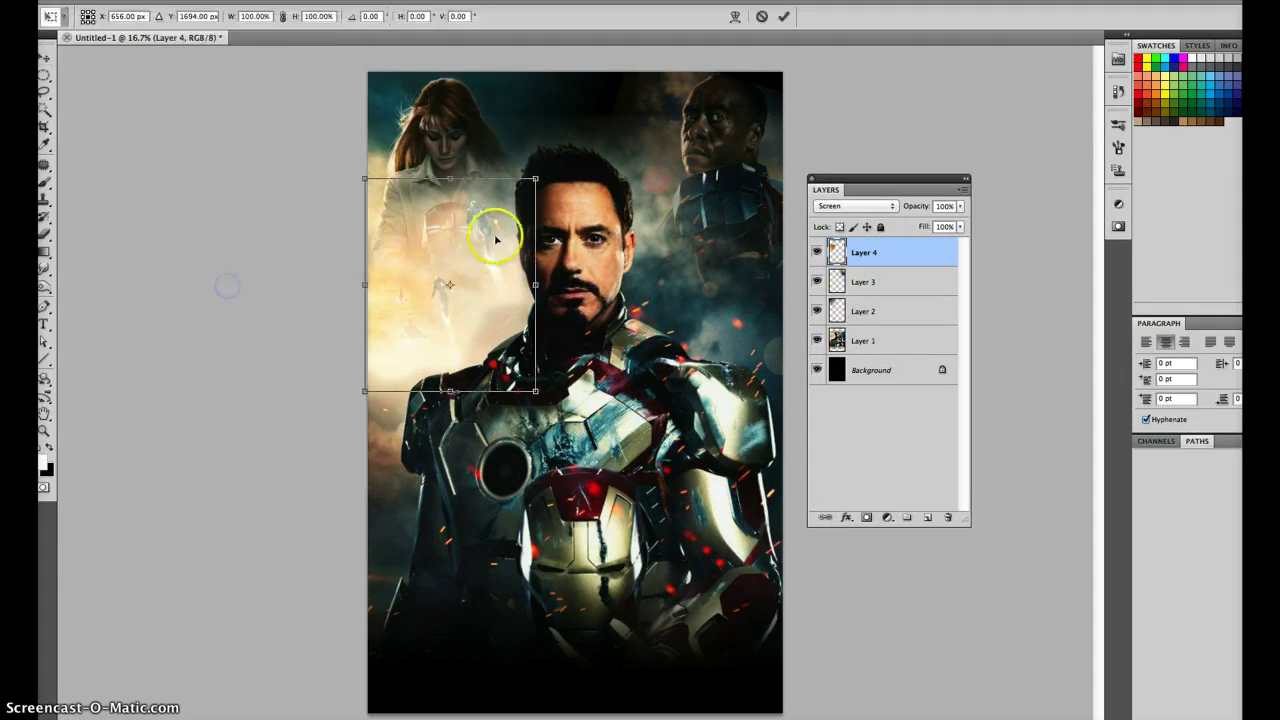
pyautogui.moveTo(536, 179); pyautogui.dragTo(559, 150)
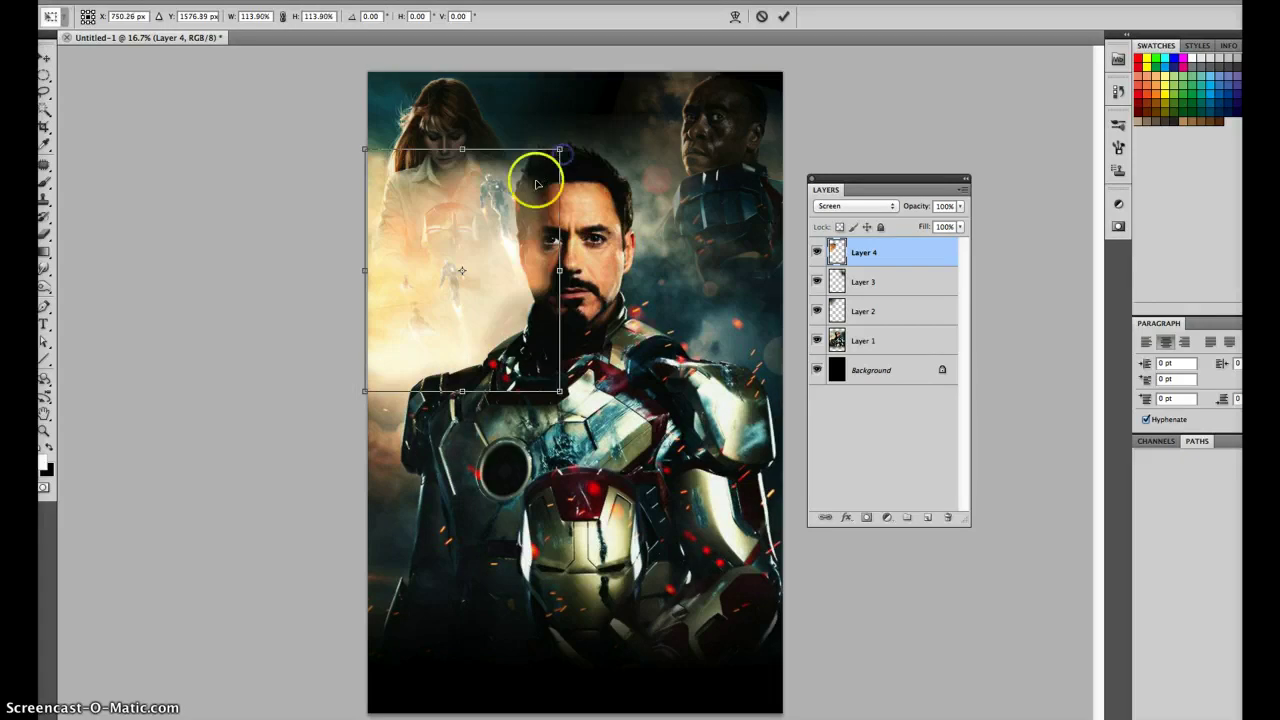
pyautogui.doubleClick(536, 184)
pyautogui.moveTo(528, 204); pyautogui.dragTo(522, 206)
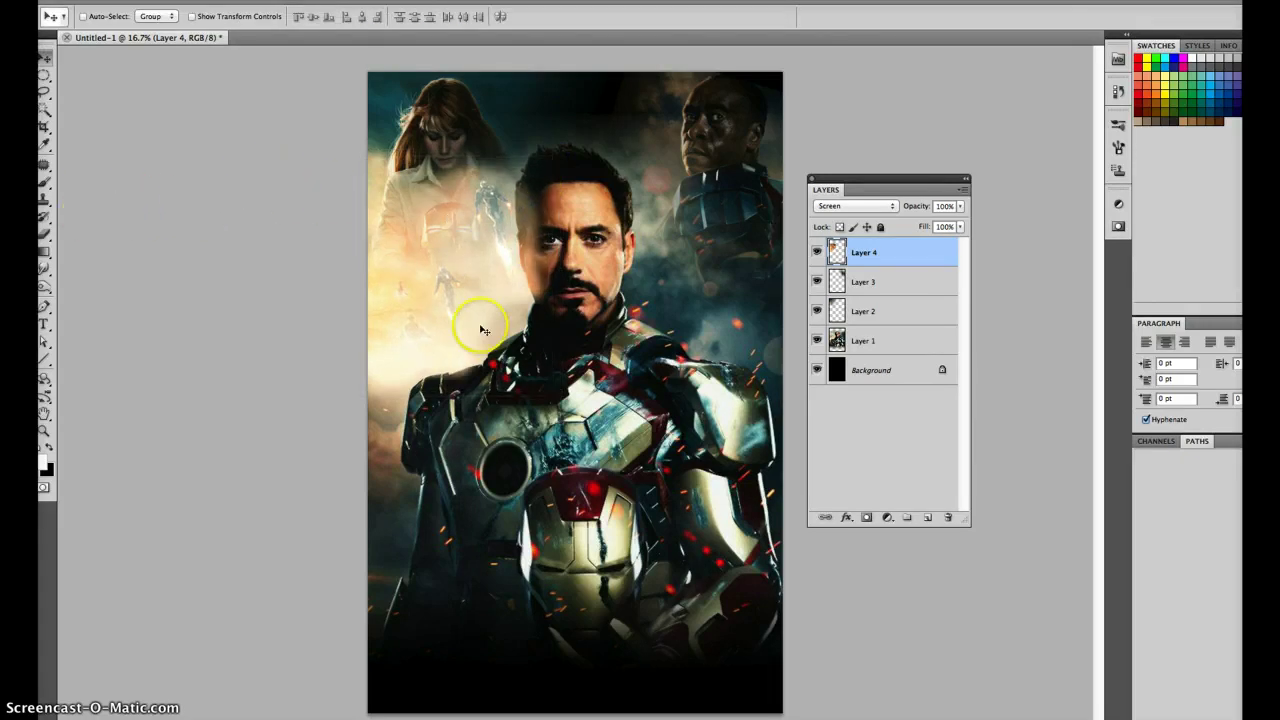
# Fade Layer 4's glow toward the face with a gradient layer mask and apply it.
pyautogui.click(868, 518)
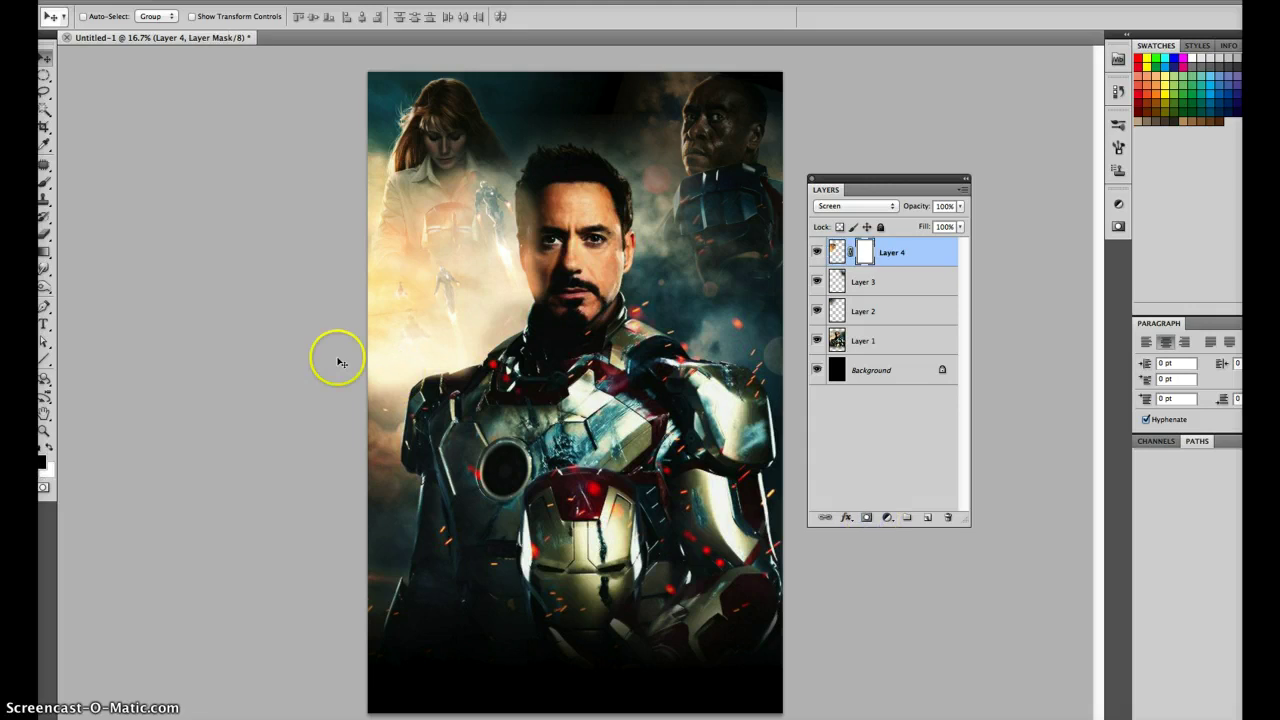
pyautogui.click(45, 252)
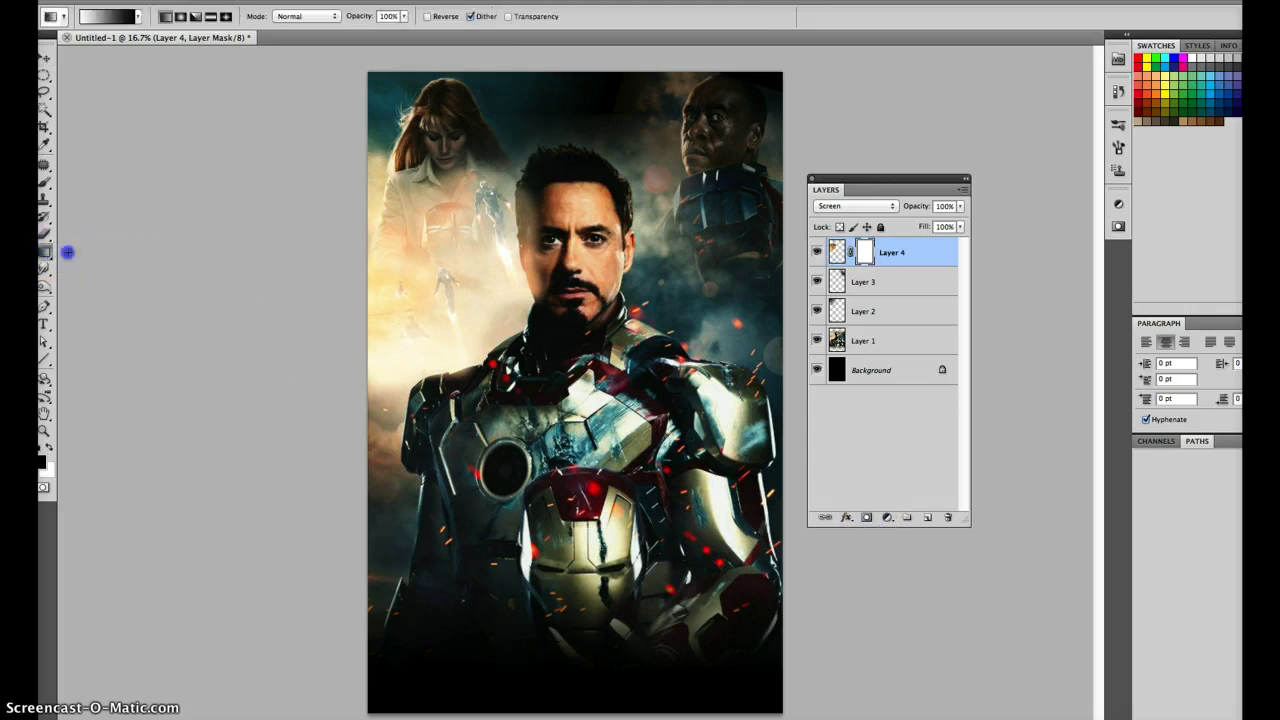
pyautogui.moveTo(508, 310); pyautogui.dragTo(535, 281)
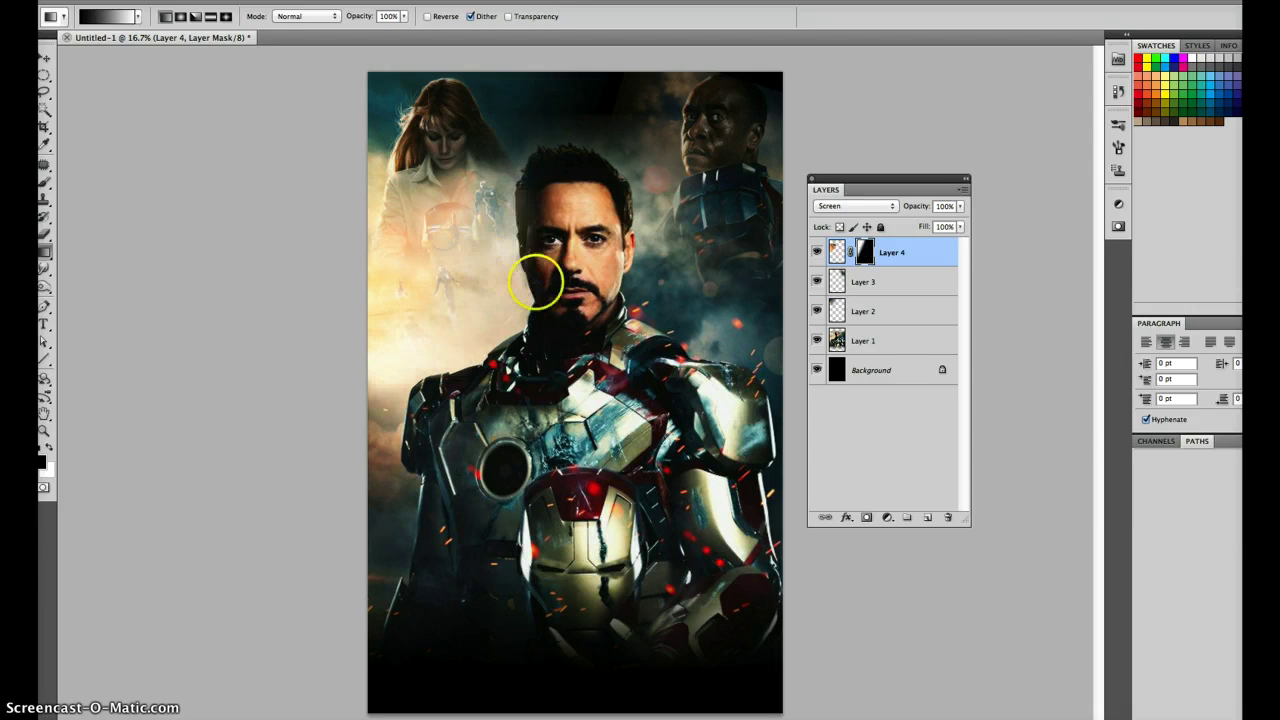
pyautogui.moveTo(864, 252); pyautogui.dragTo(944, 513)
pyautogui.click(770, 234)
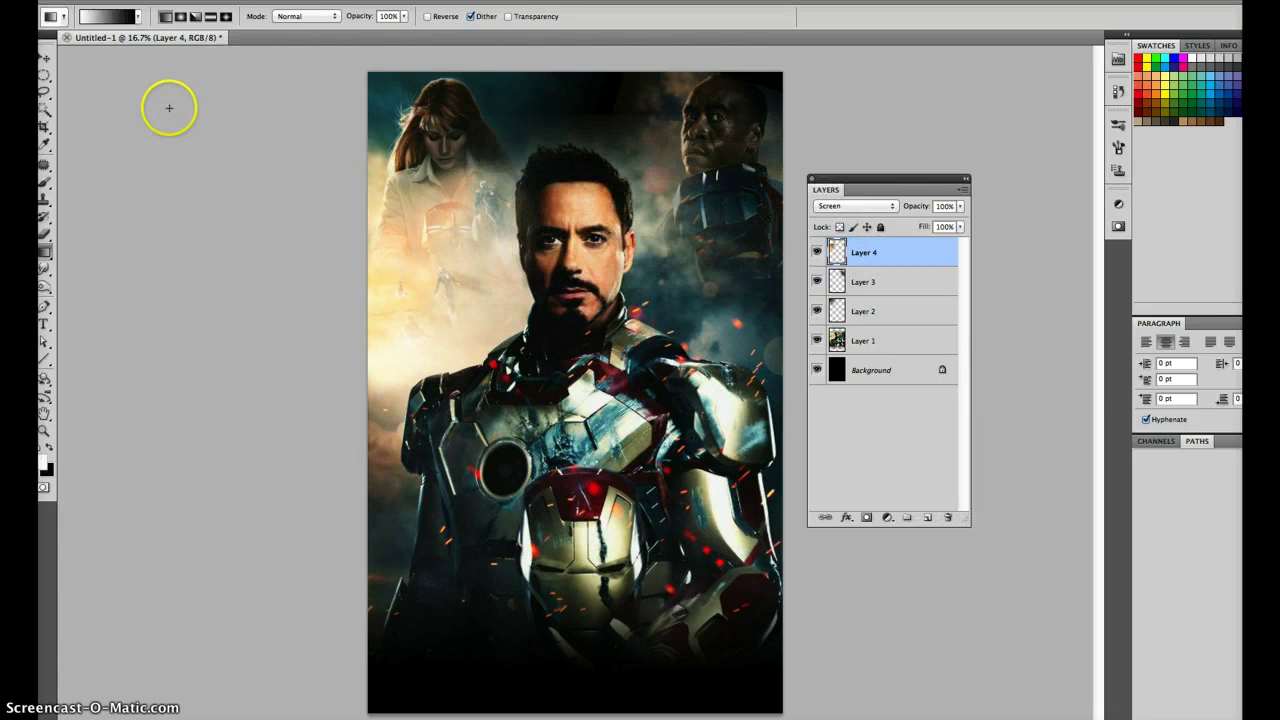
pyautogui.click(44, 61)
pyautogui.click(777, 274)
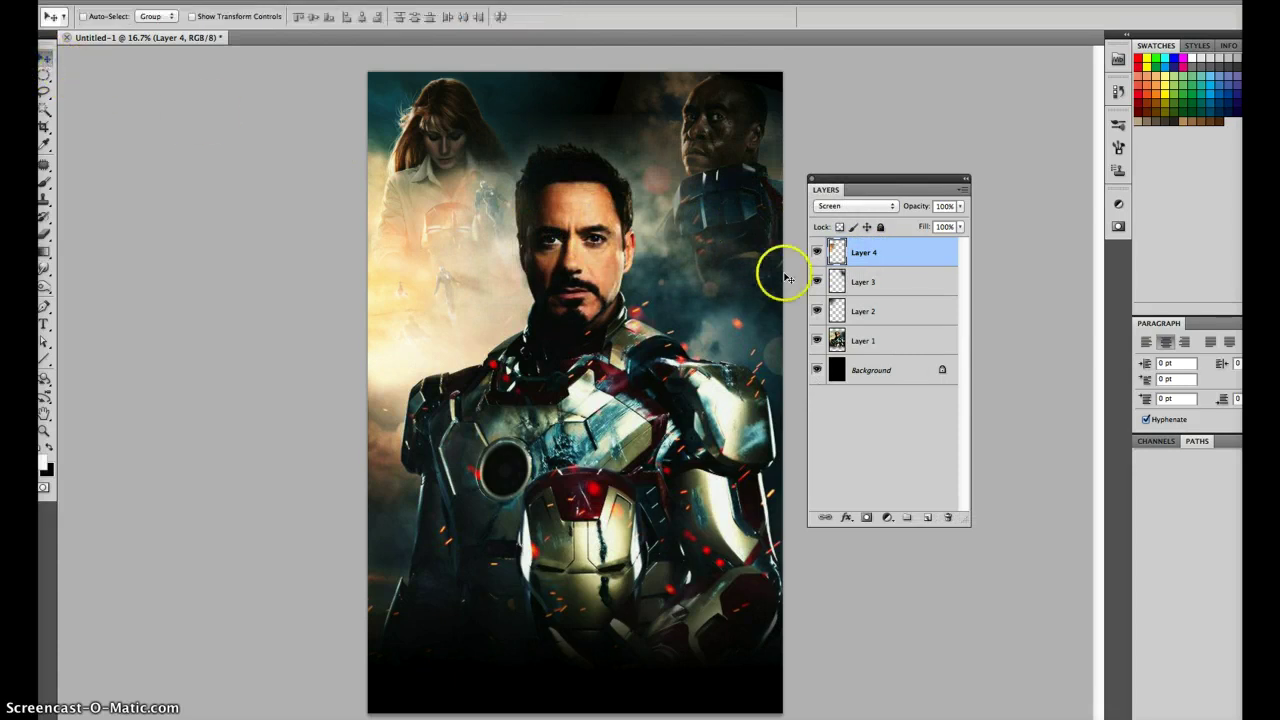
pyautogui.click(859, 260)
# Duplicate Layer 4, flip the copy horizontally, and move it to the right side.
pyautogui.moveTo(862, 257); pyautogui.dragTo(928, 514)
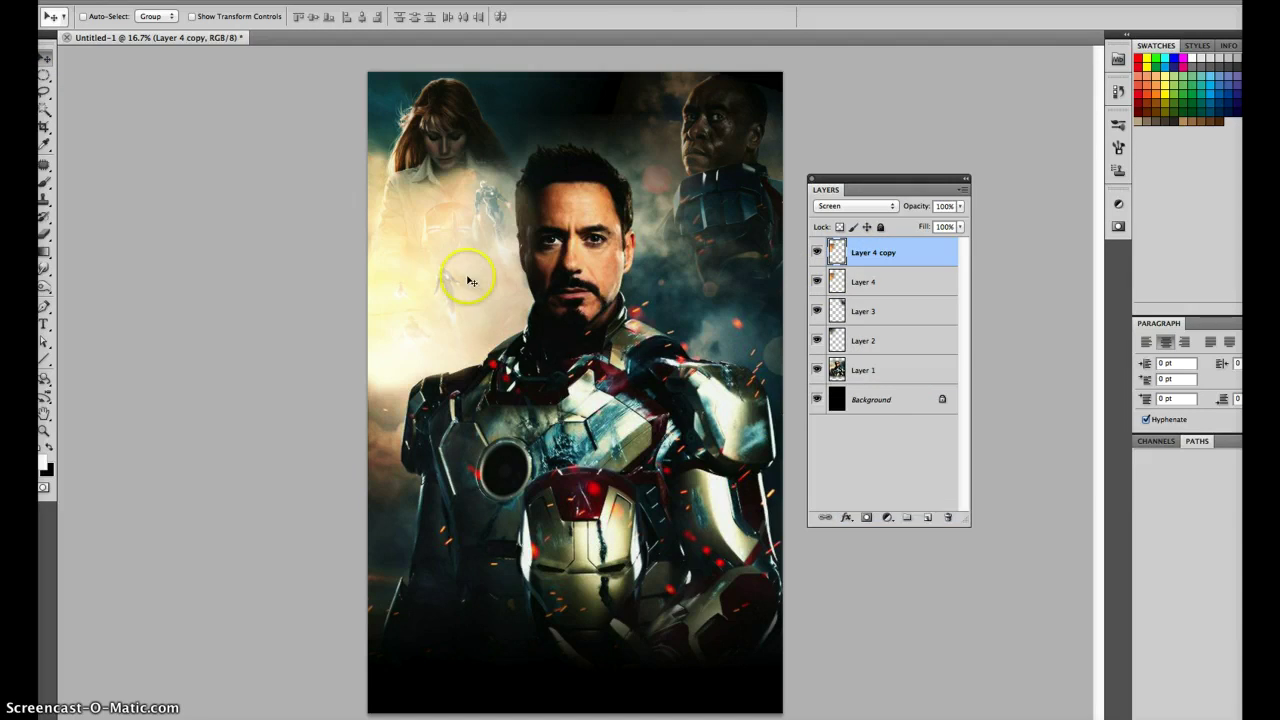
pyautogui.moveTo(483, 278); pyautogui.dragTo(696, 278)
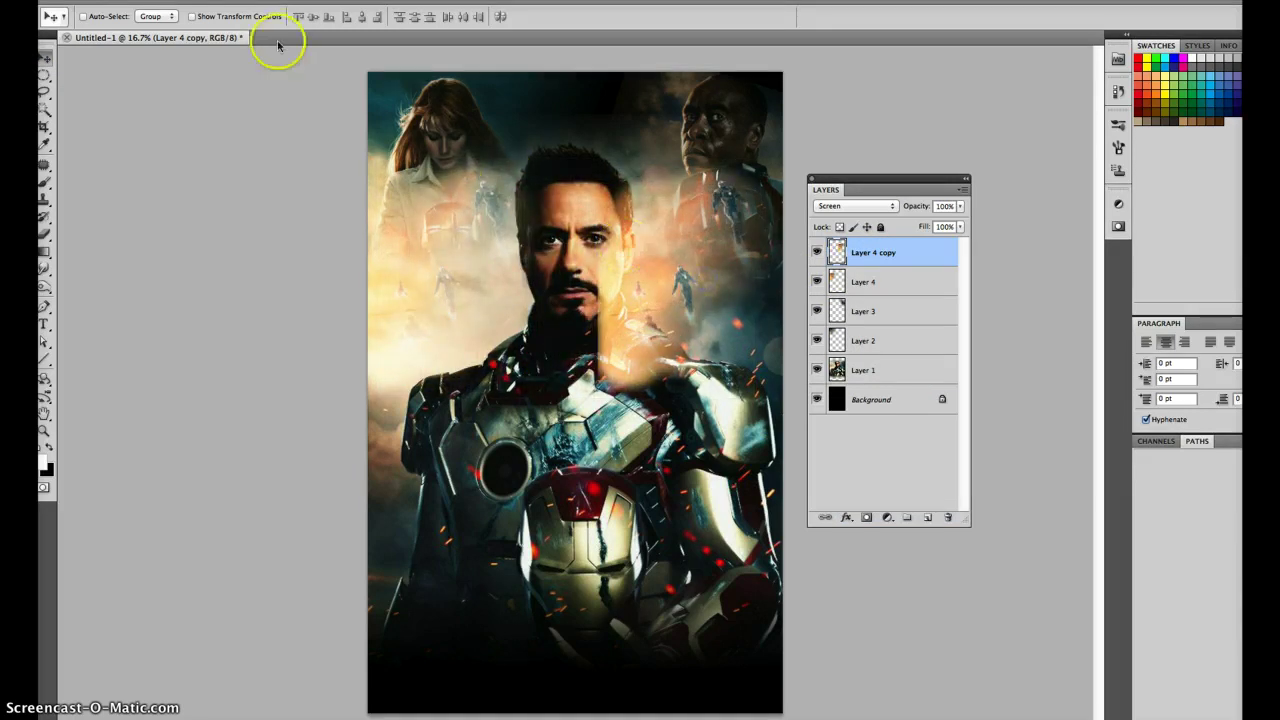
pyautogui.click(190, 2)
pyautogui.moveTo(208, 304)
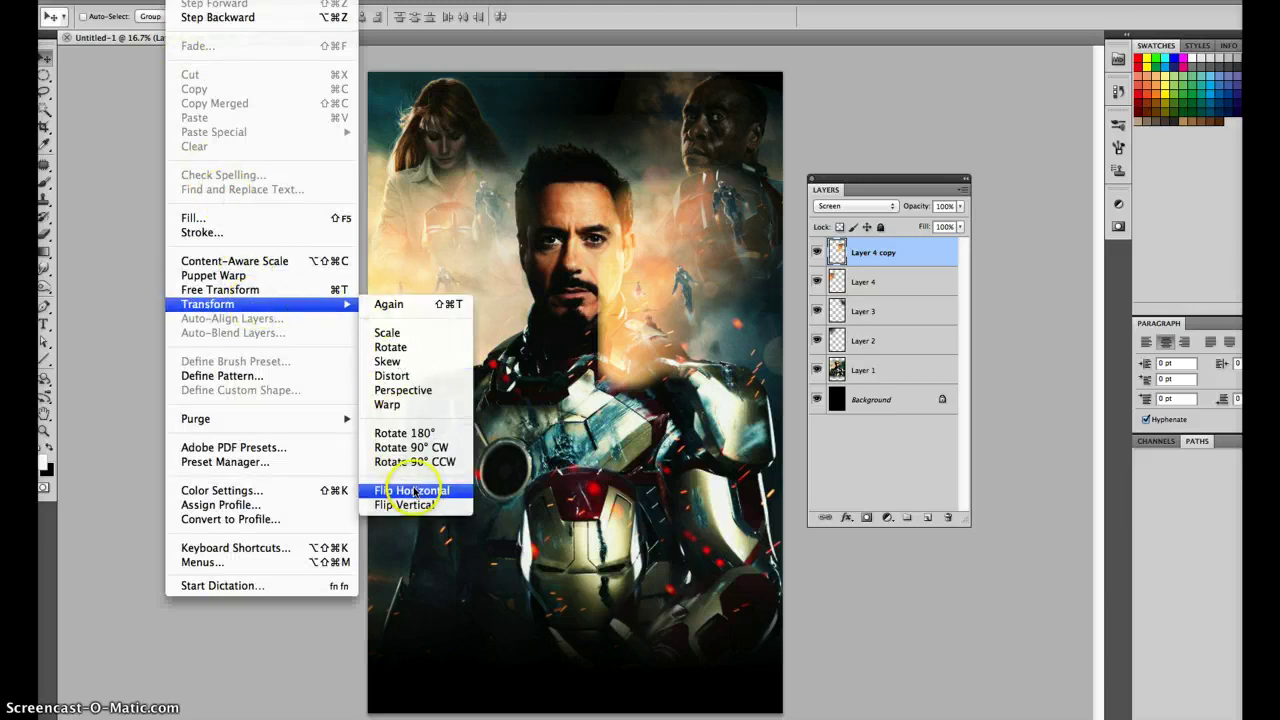
pyautogui.click(414, 491)
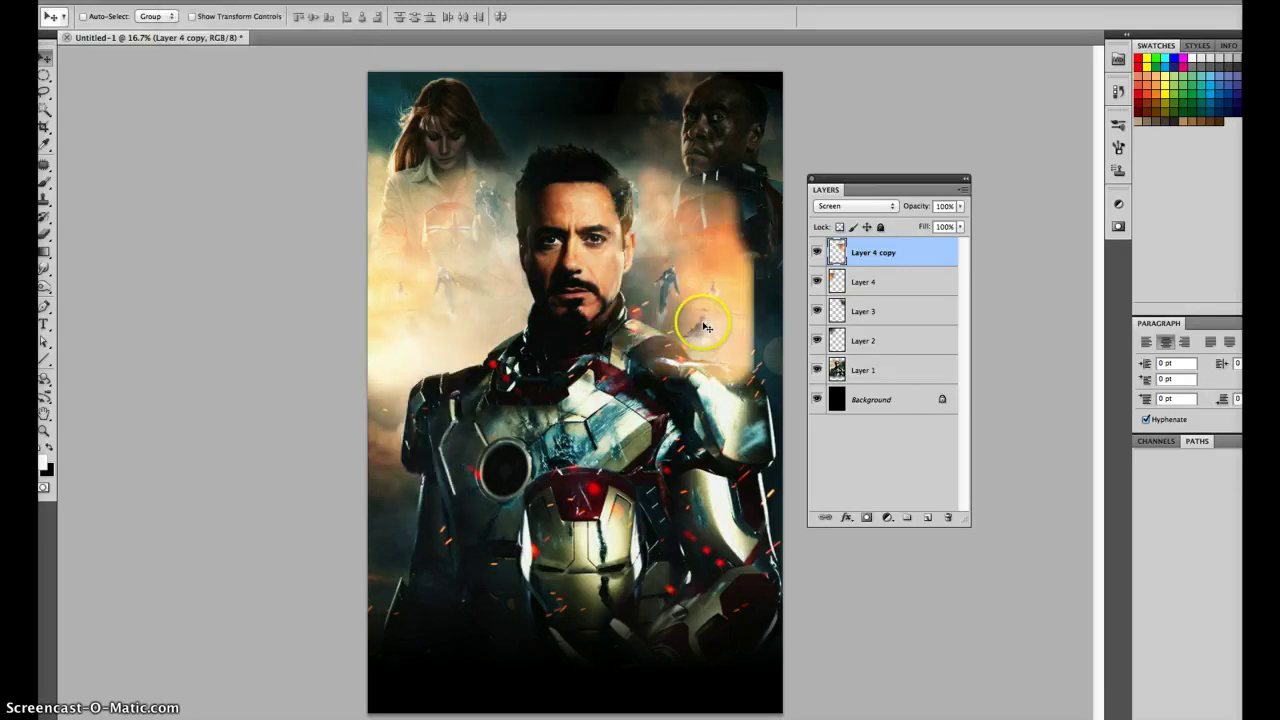
pyautogui.moveTo(711, 323); pyautogui.dragTo(735, 324)
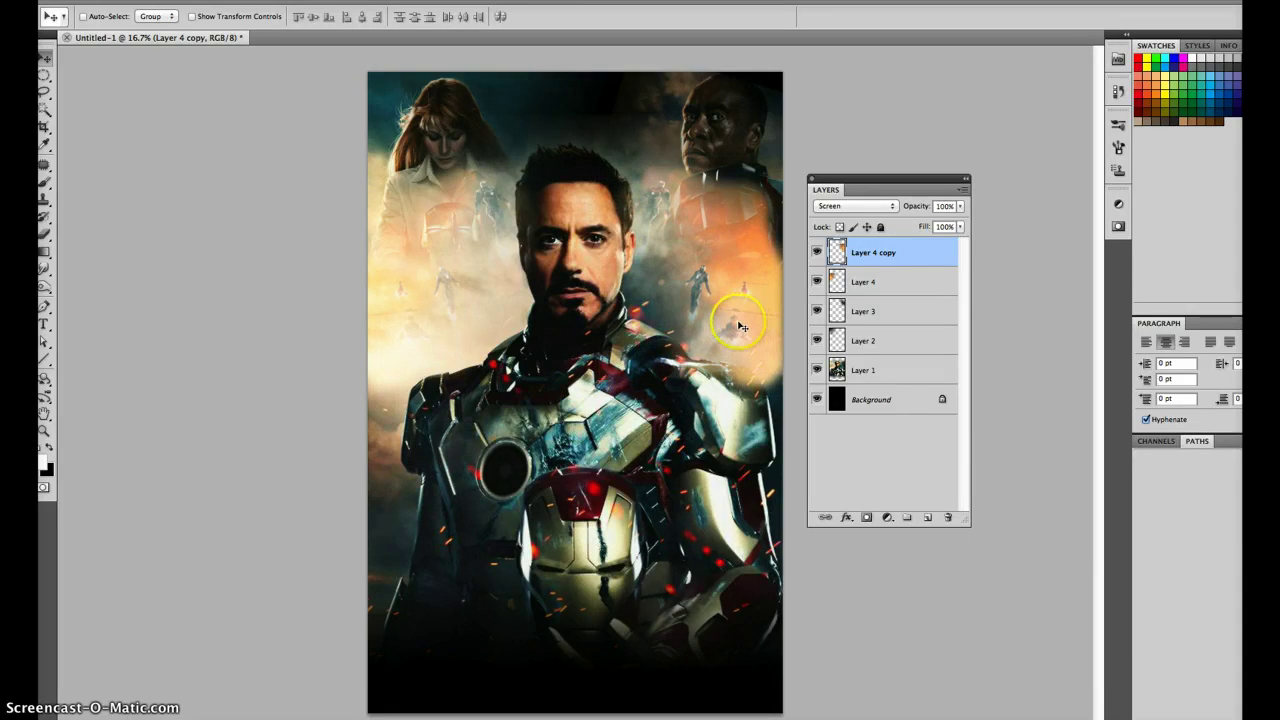
# Darken the right-side glow with a gradient mask on Layer 4 copy, then remove the mask.
pyautogui.click(867, 518)
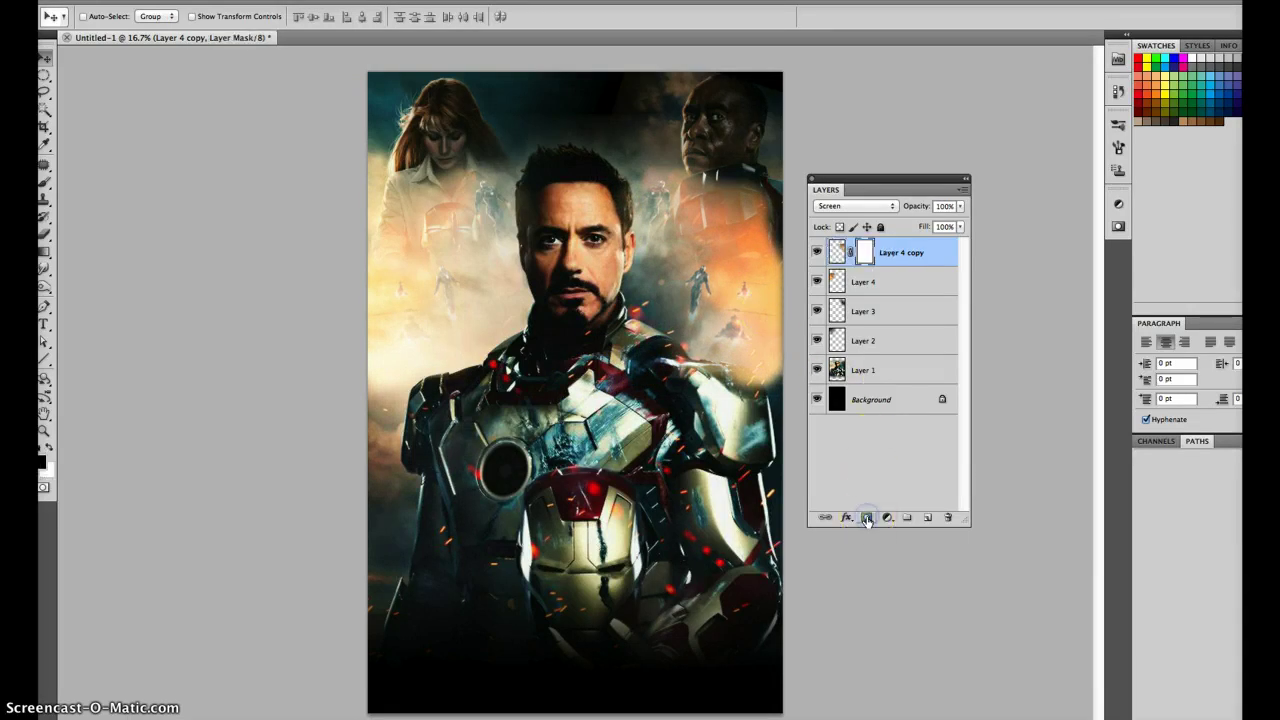
pyautogui.click(45, 250)
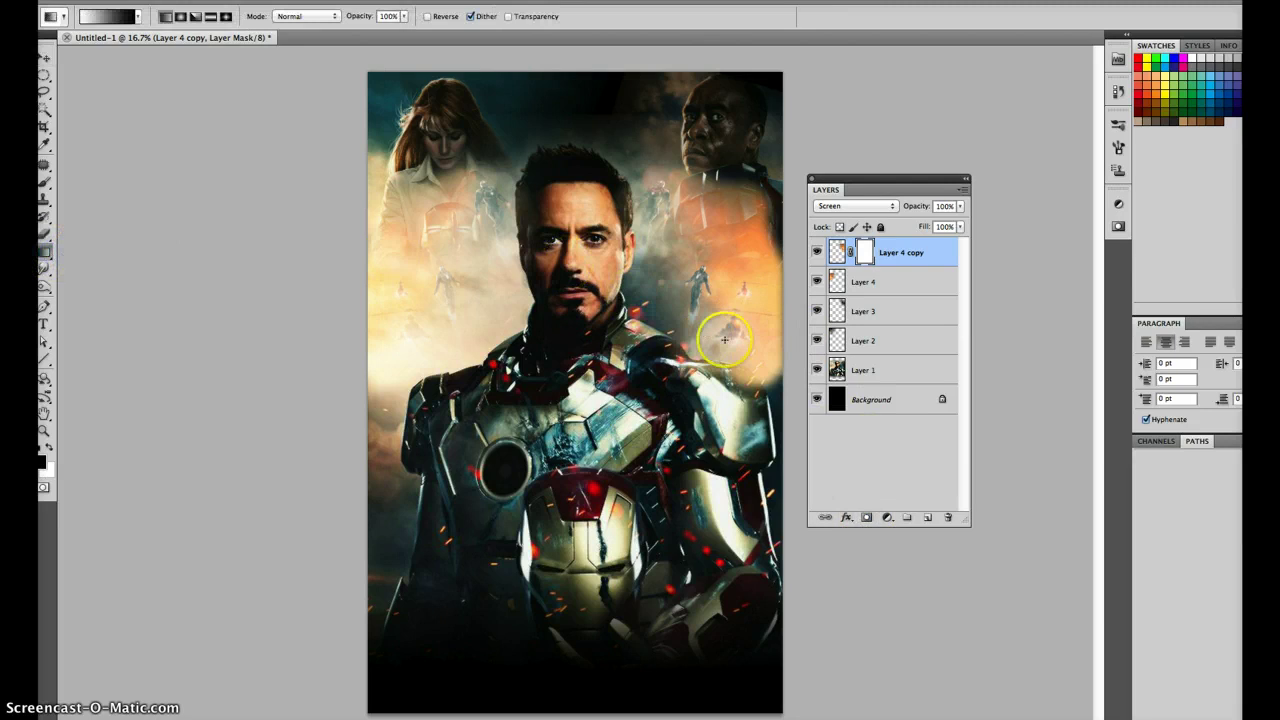
pyautogui.moveTo(744, 291)
pyautogui.mouseDown()
pyautogui.moveTo(723, 371)
pyautogui.moveTo(757, 391)
pyautogui.mouseUp()
pyautogui.moveTo(791, 264); pyautogui.dragTo(787, 276)
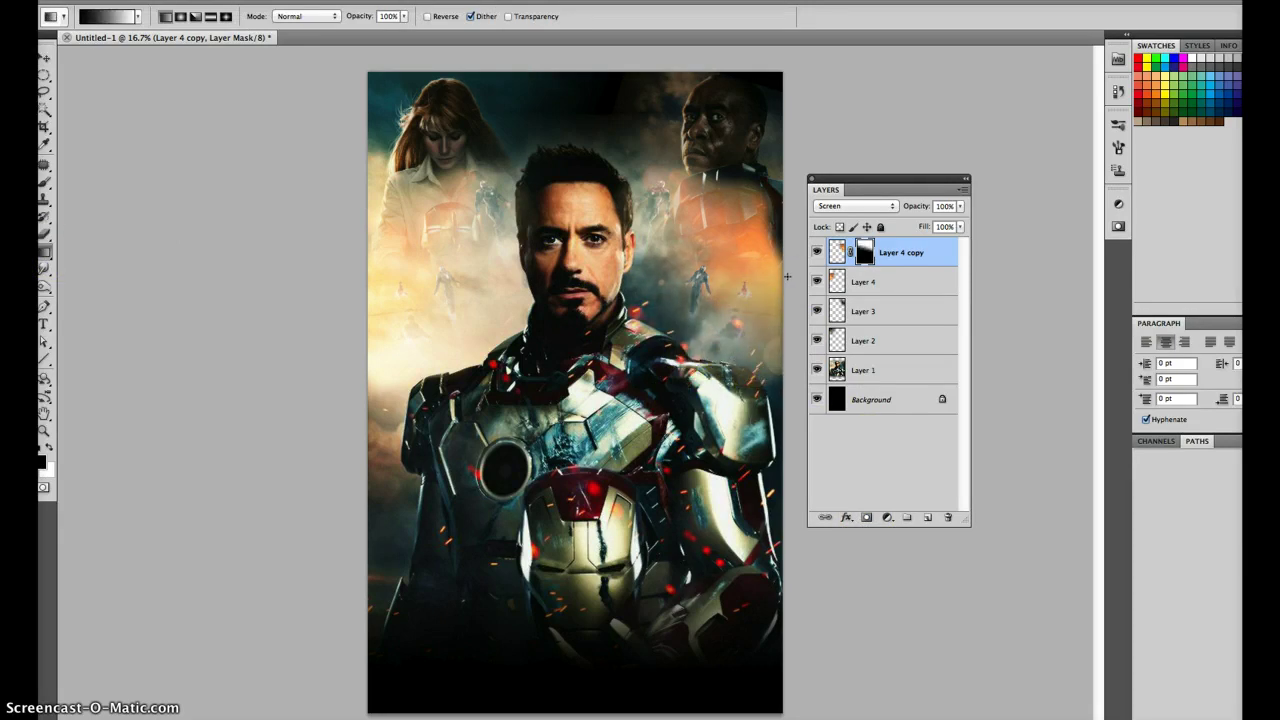
pyautogui.moveTo(864, 257); pyautogui.dragTo(947, 516)
pyautogui.click(762, 238)
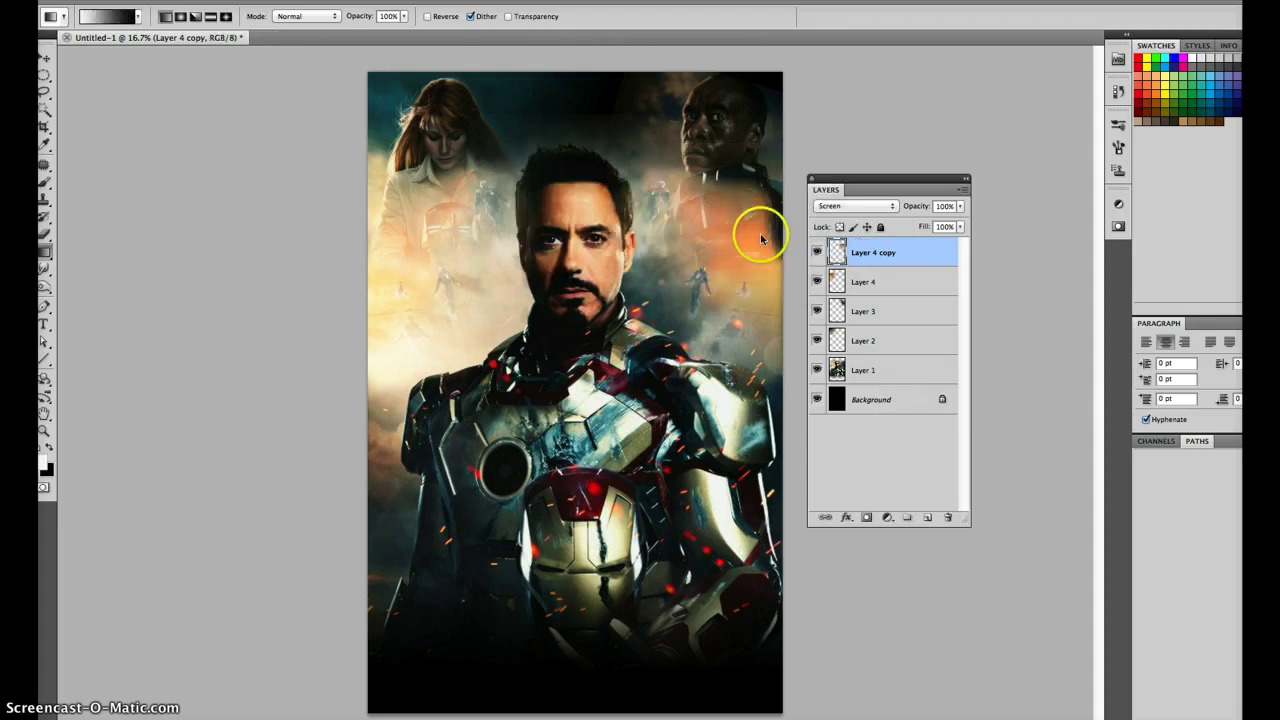
# Fade the upper-right glow with a new gradient mask and apply it permanently.
pyautogui.click(869, 518)
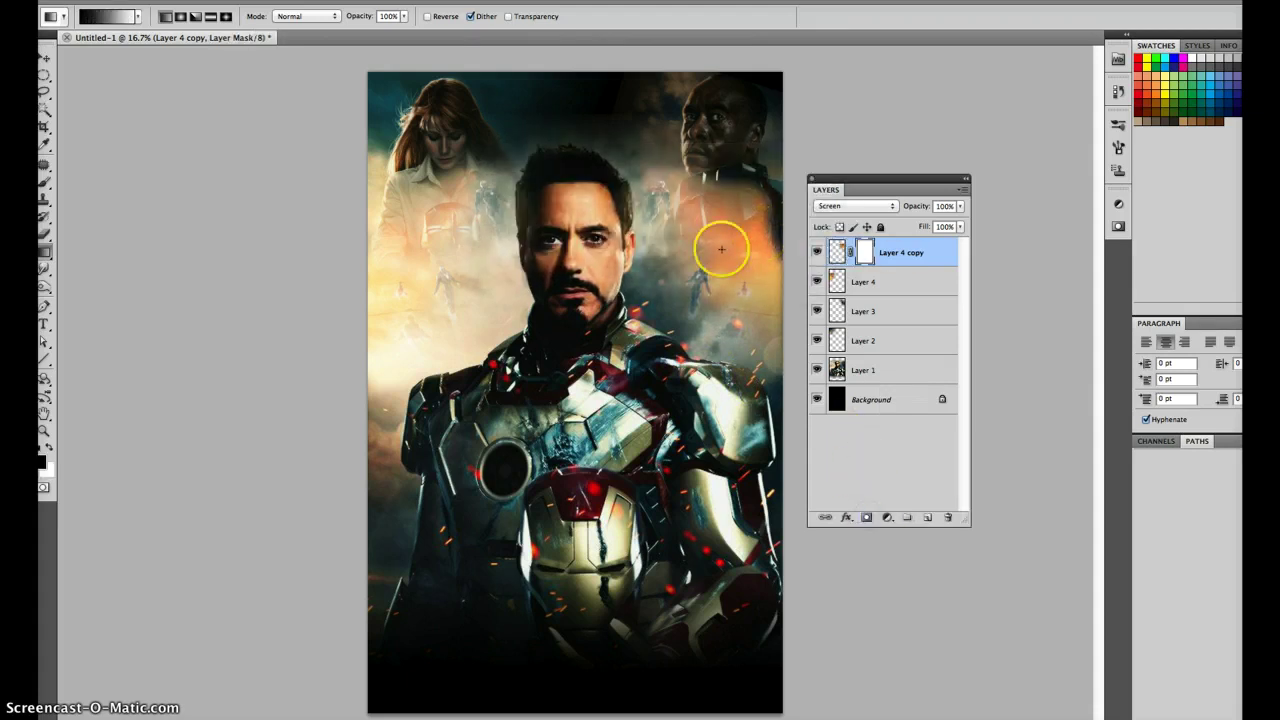
pyautogui.moveTo(717, 292); pyautogui.dragTo(719, 279)
pyautogui.moveTo(714, 299); pyautogui.dragTo(765, 250)
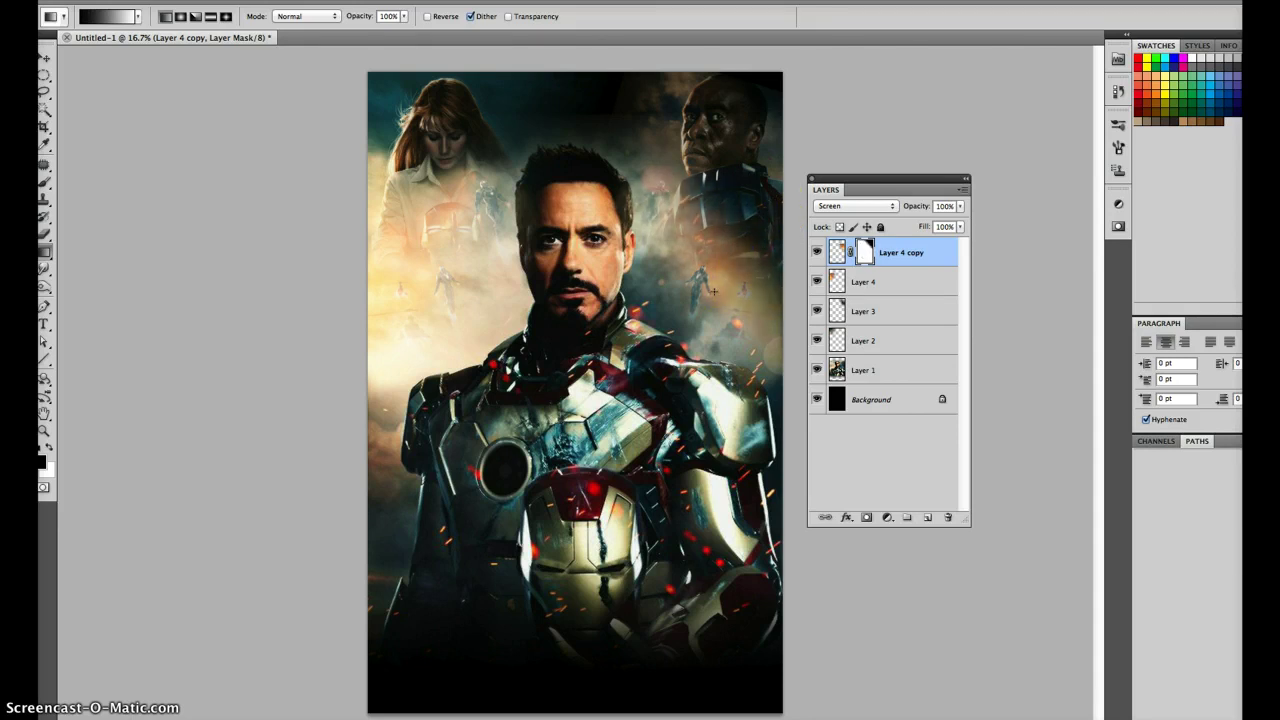
pyautogui.moveTo(866, 252); pyautogui.dragTo(944, 516)
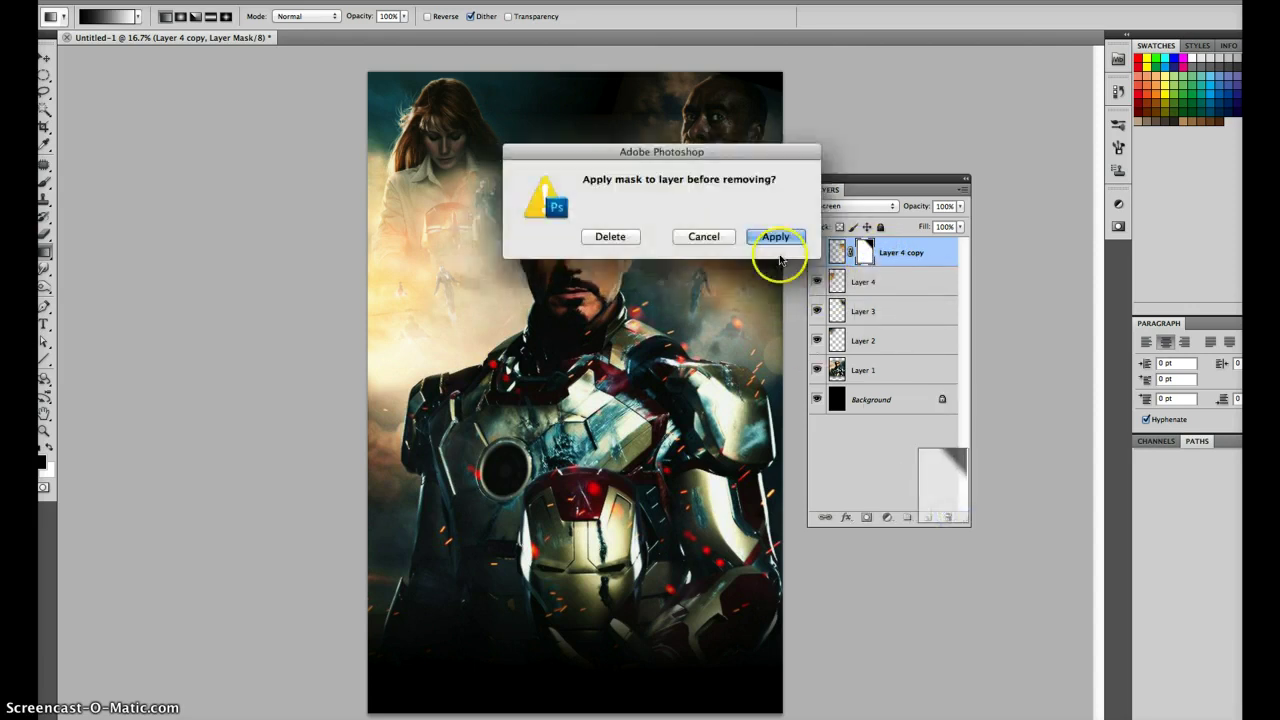
pyautogui.click(766, 238)
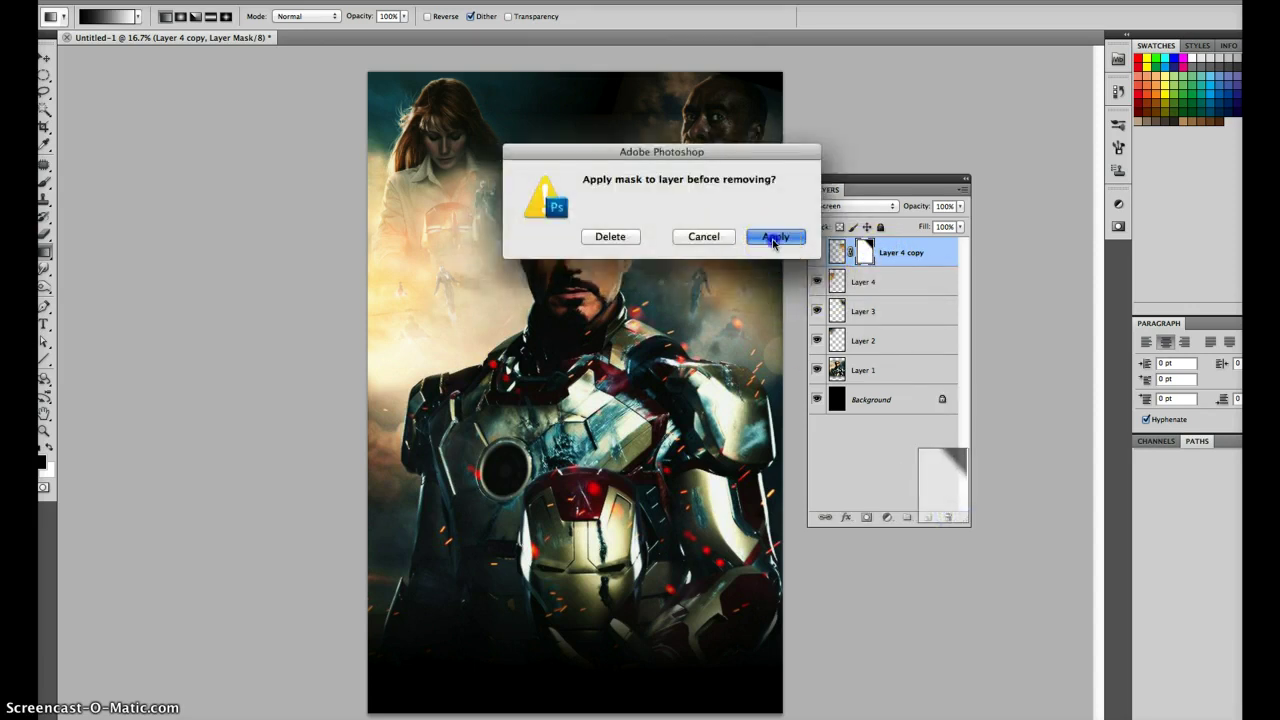
pyautogui.click(45, 59)
# Open the iron_man_3_logo.jpg image.
pyautogui.click(185, 1)
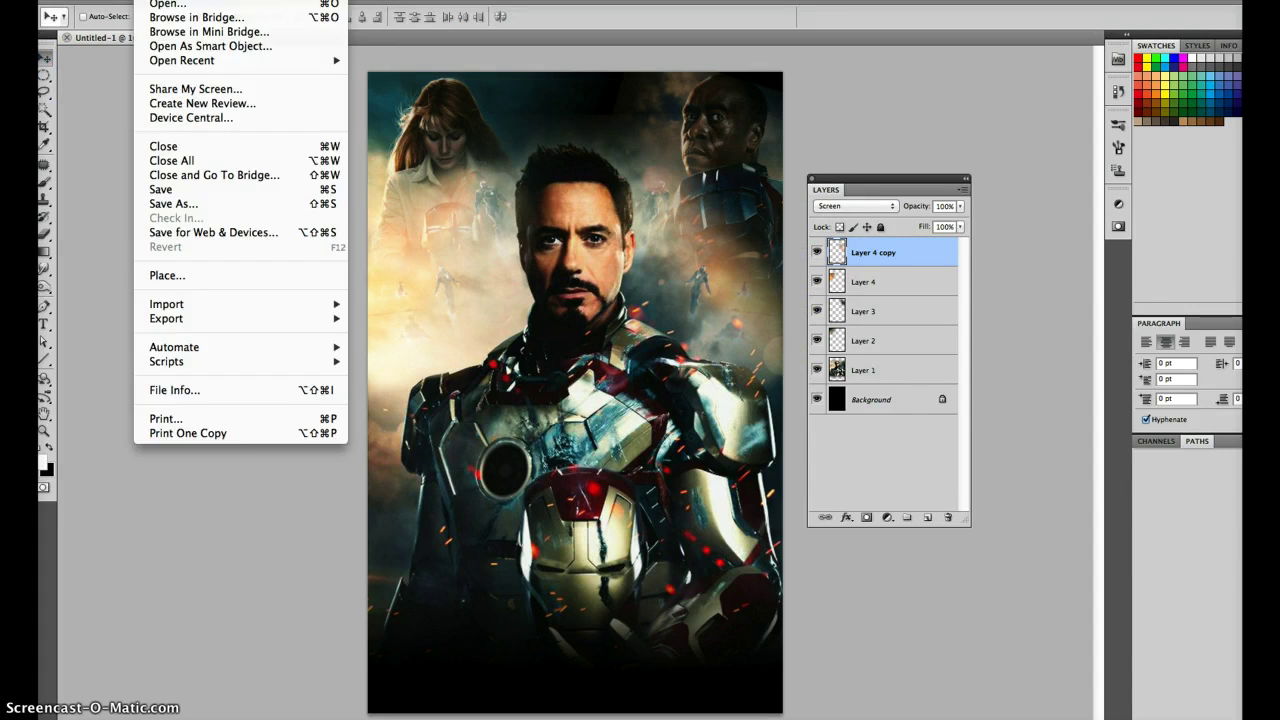
pyautogui.click(160, 4)
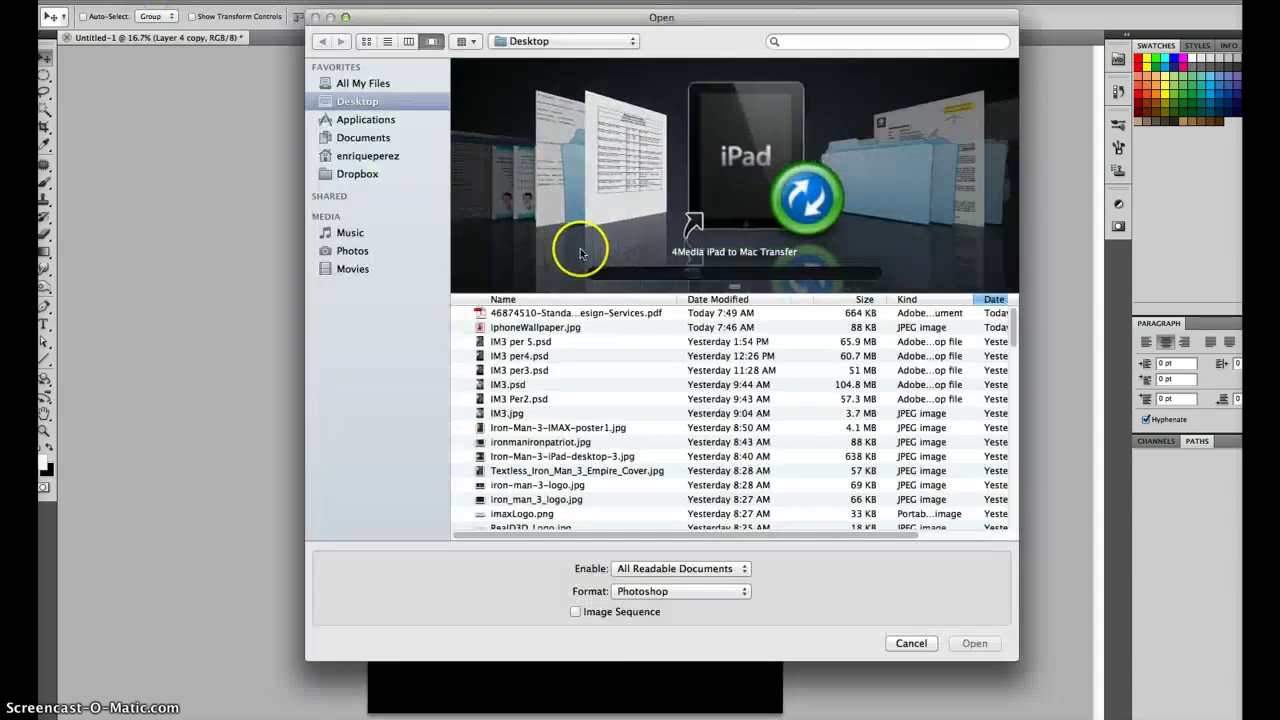
pyautogui.scroll(5, 577, 225)
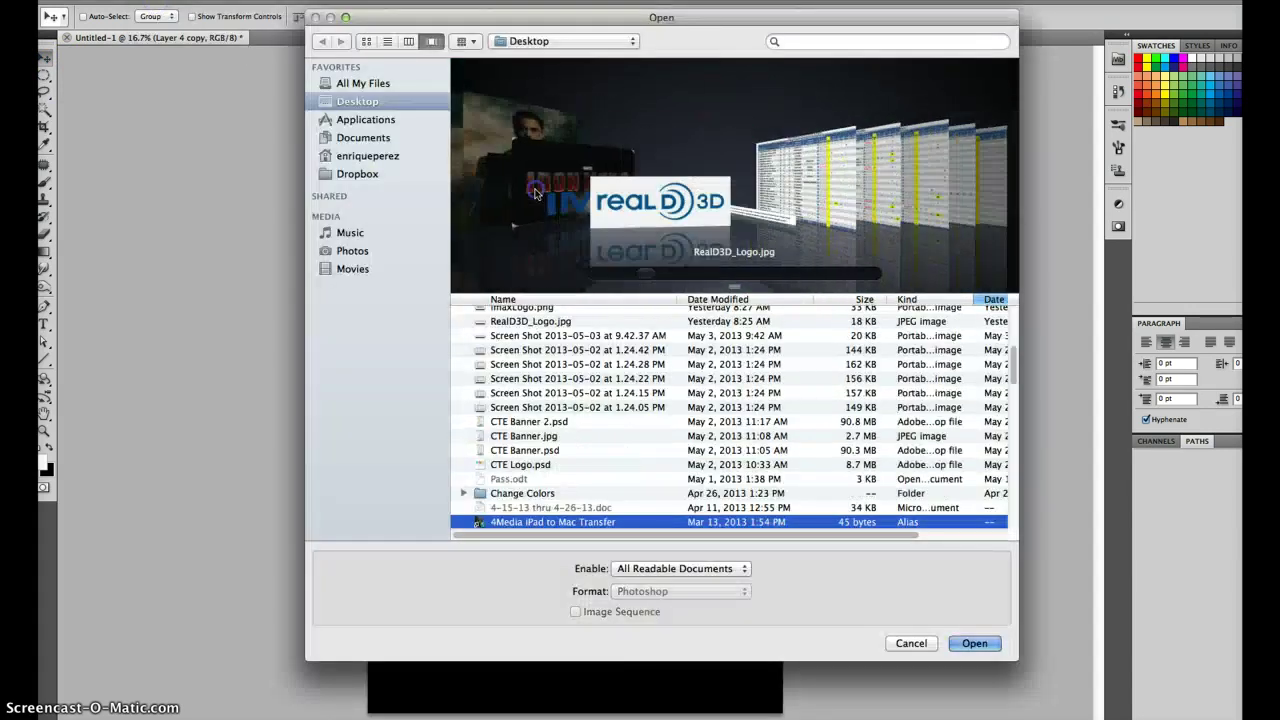
pyautogui.click(677, 194)
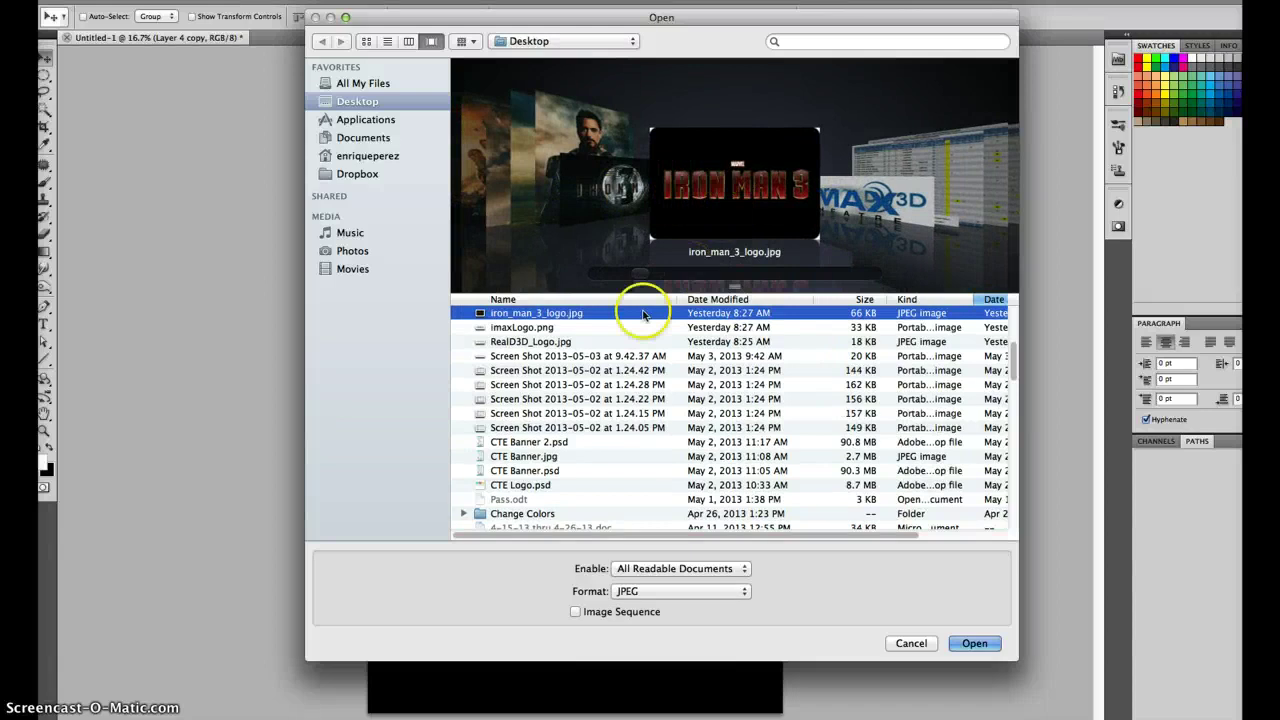
pyautogui.click(975, 643)
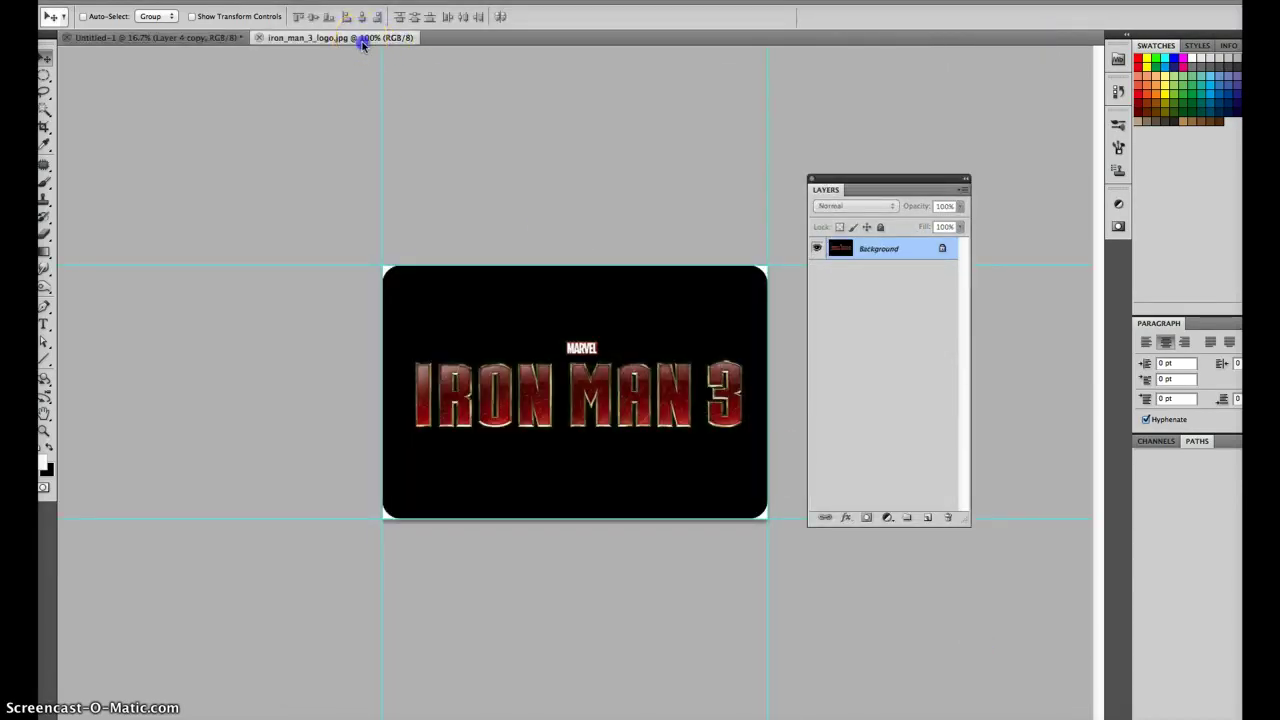
# Drag the logo onto the poster as Layer 5 and enlarge it about 504% across the lower half.
pyautogui.moveTo(363, 40); pyautogui.dragTo(592, 107)
pyautogui.moveTo(703, 200); pyautogui.dragTo(660, 242)
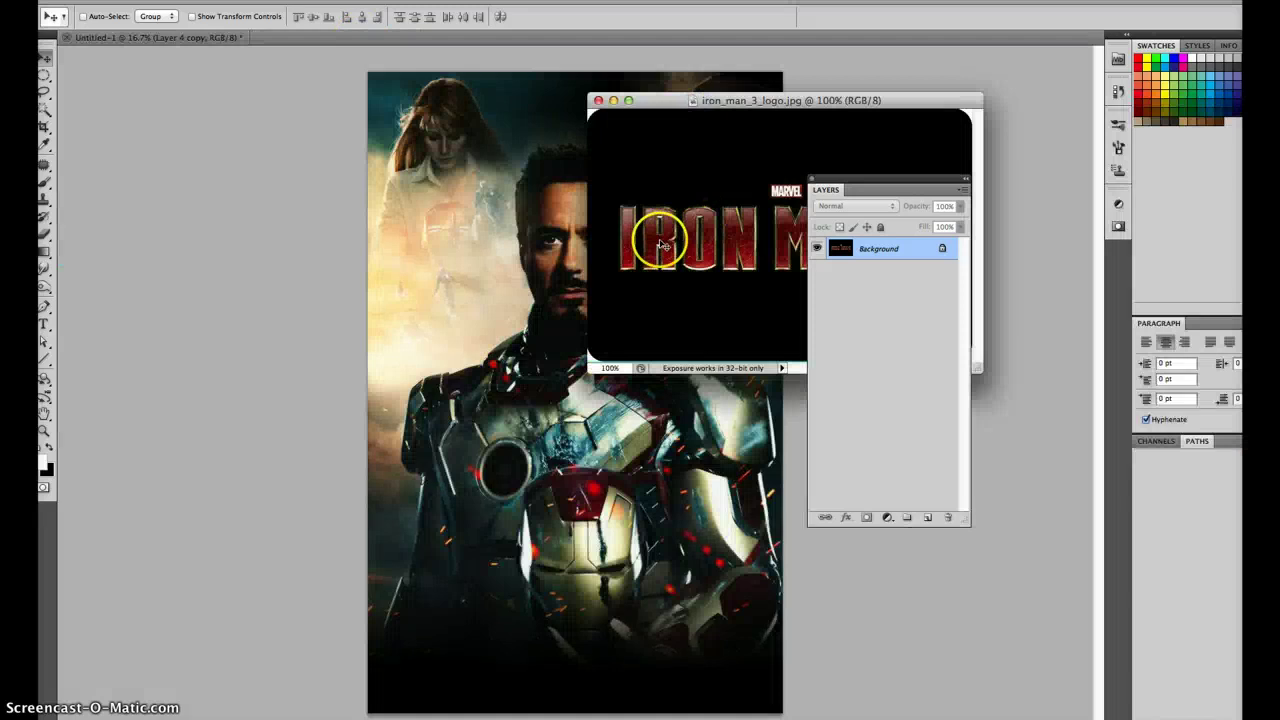
pyautogui.moveTo(566, 242); pyautogui.dragTo(557, 251)
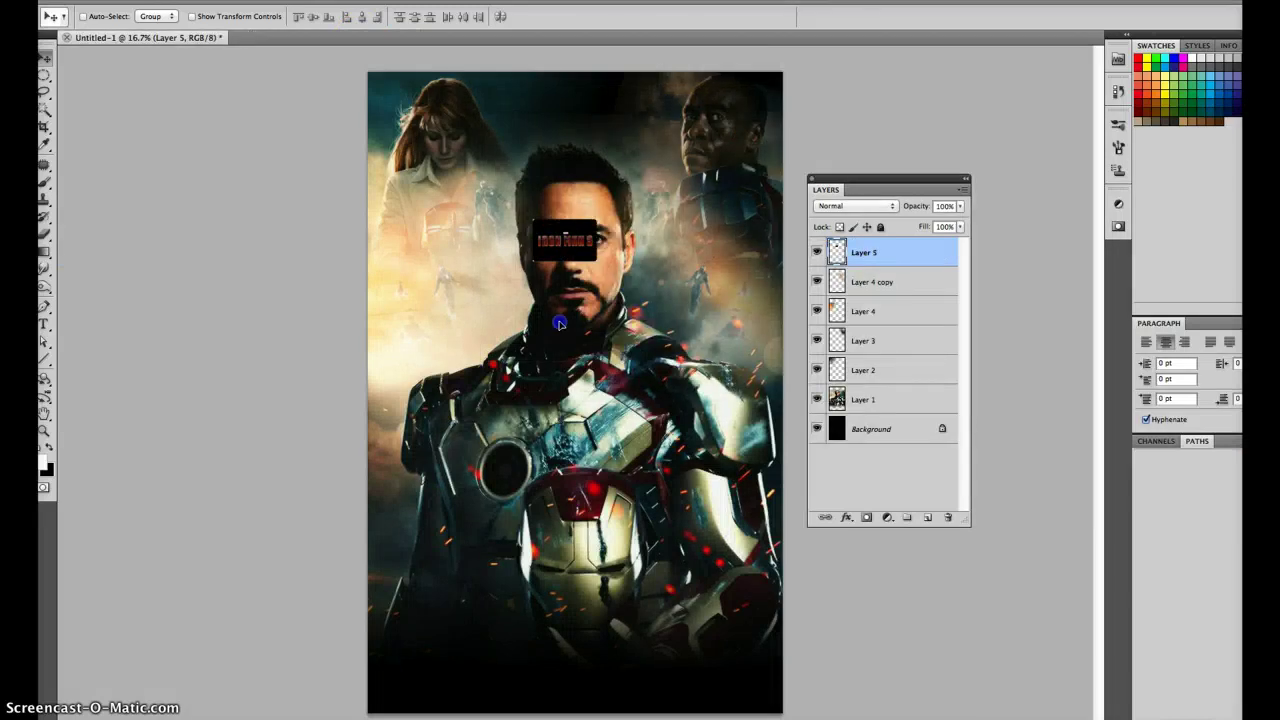
pyautogui.moveTo(559, 323); pyautogui.dragTo(437, 655)
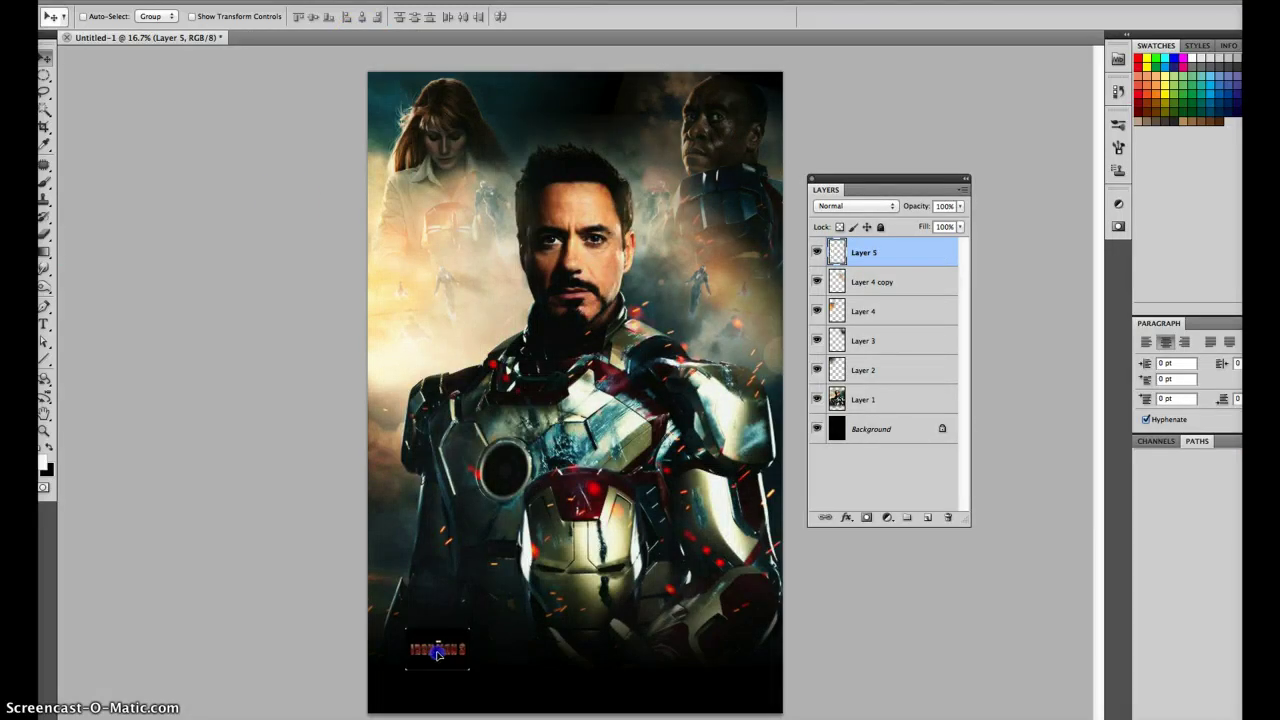
pyautogui.click(185, 0)
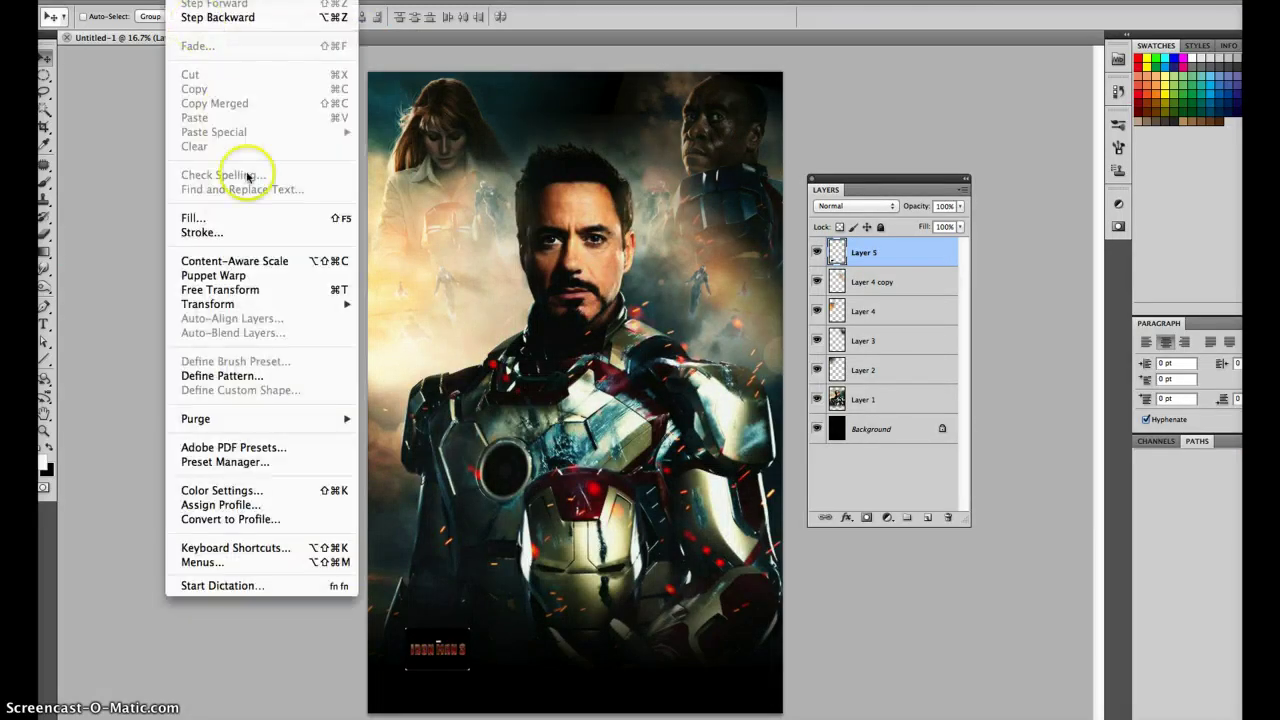
pyautogui.click(256, 292)
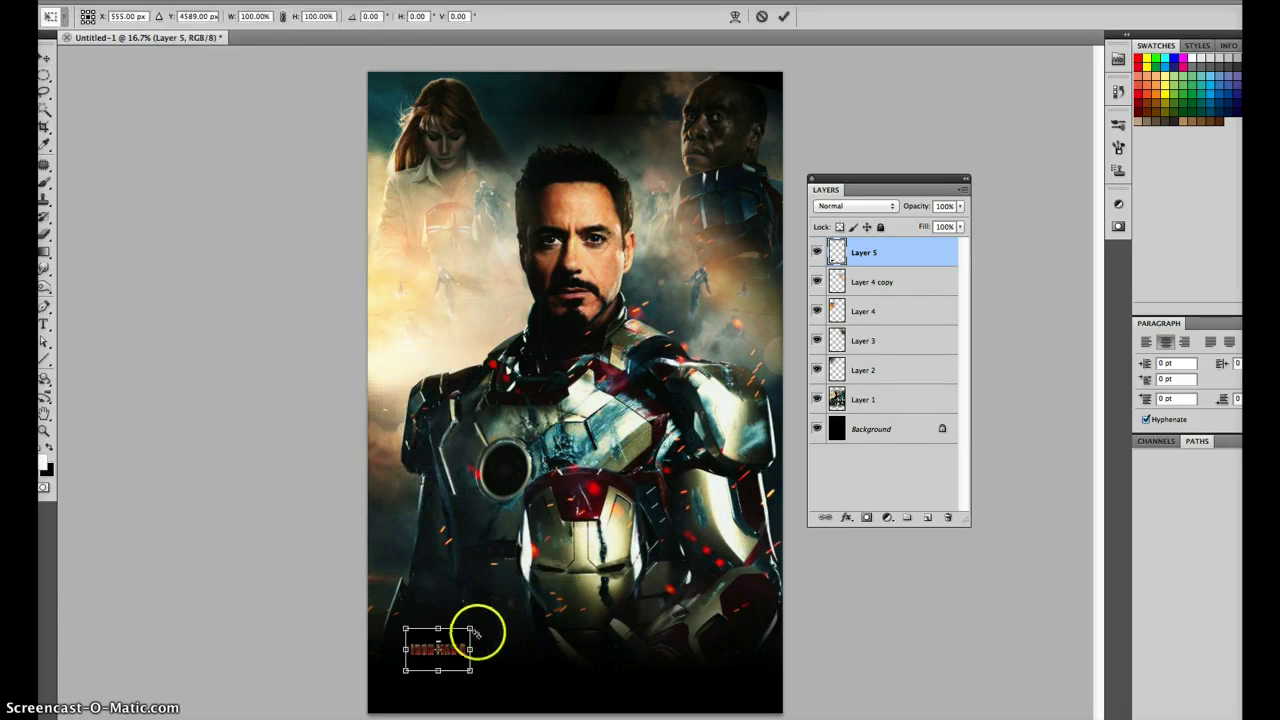
pyautogui.moveTo(471, 626); pyautogui.dragTo(770, 481)
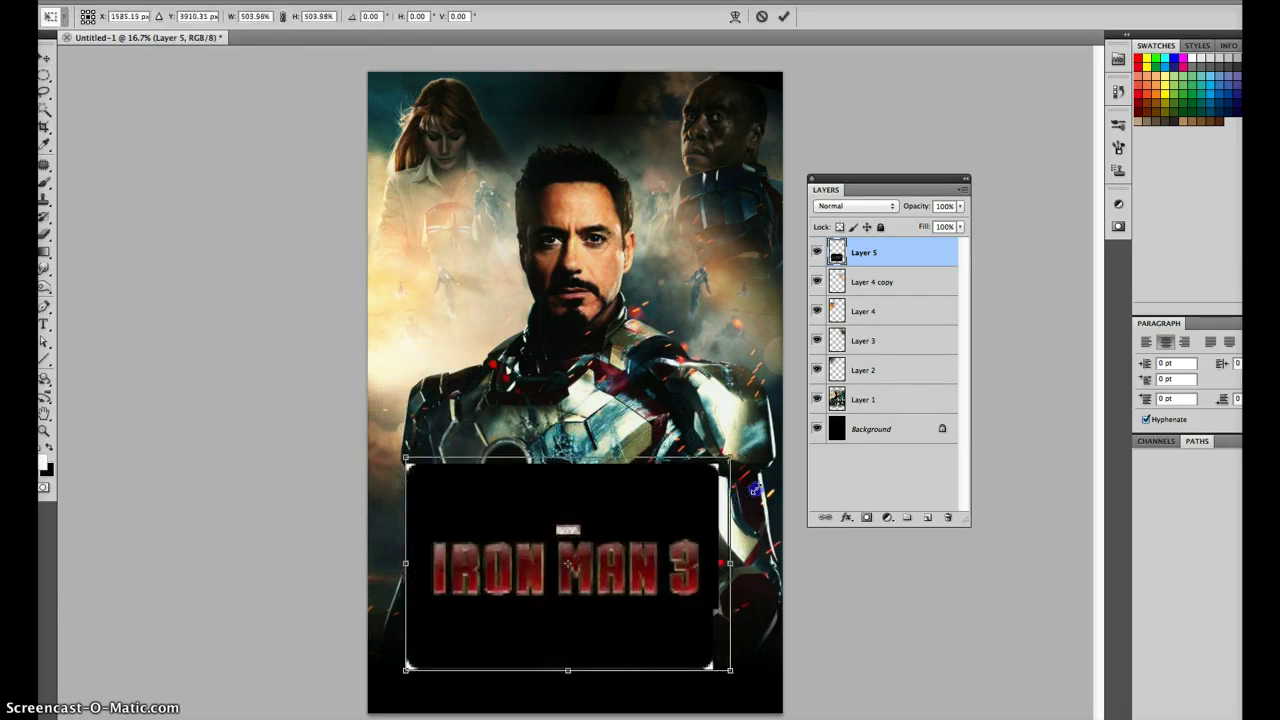
pyautogui.doubleClick(678, 516)
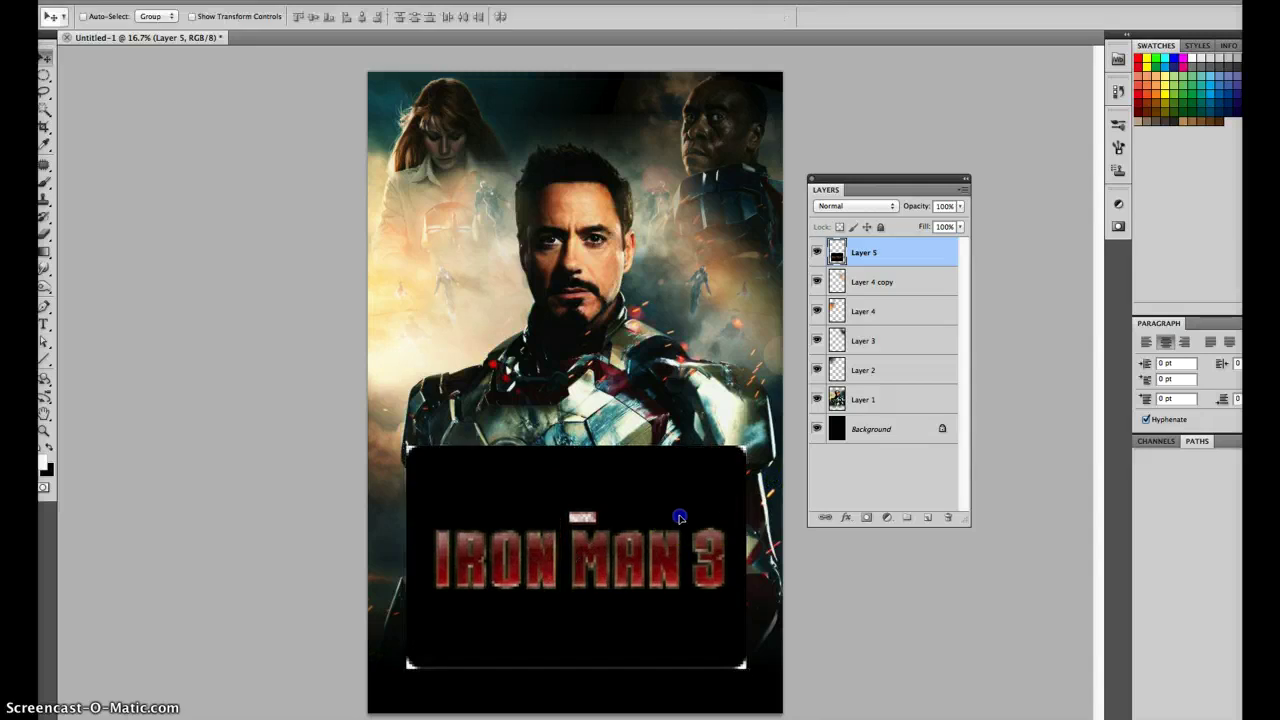
# Delete the surplus black areas around the IRON MAN 3 title, then move it lower.
pyautogui.click(46, 76)
pyautogui.click(62, 72)
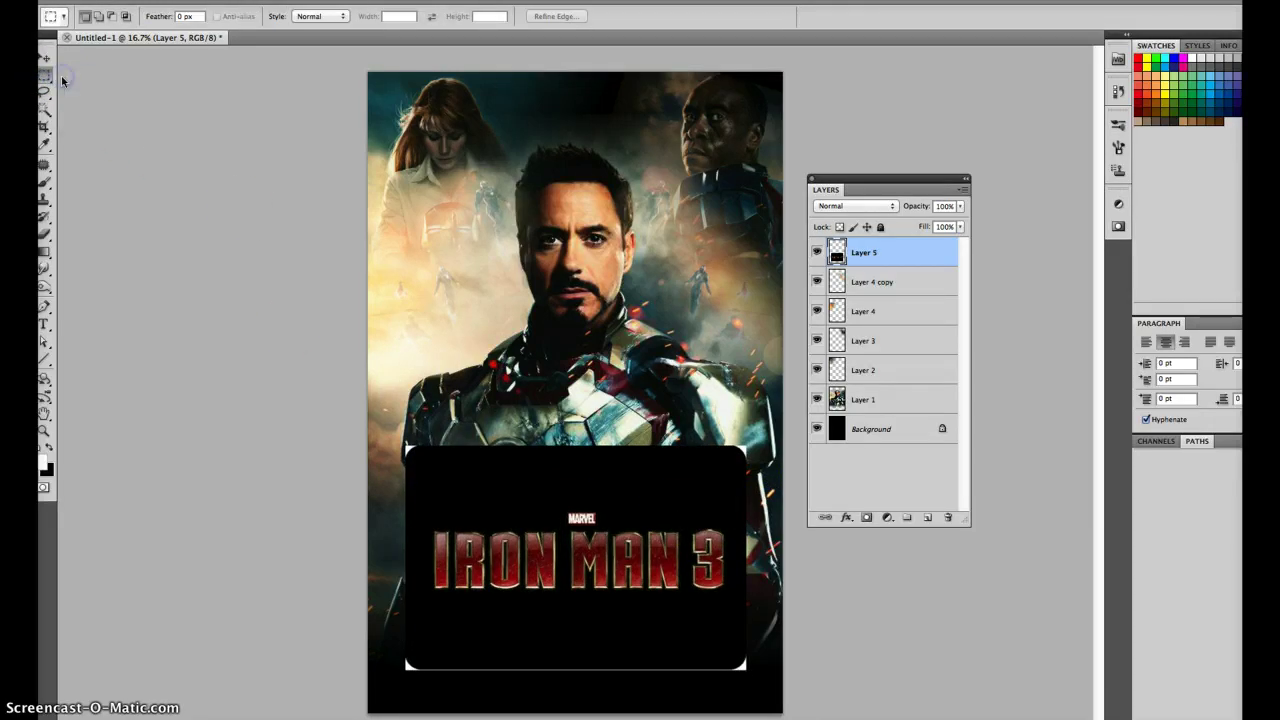
pyautogui.moveTo(710, 484); pyautogui.dragTo(772, 490)
pyautogui.press('Delete')
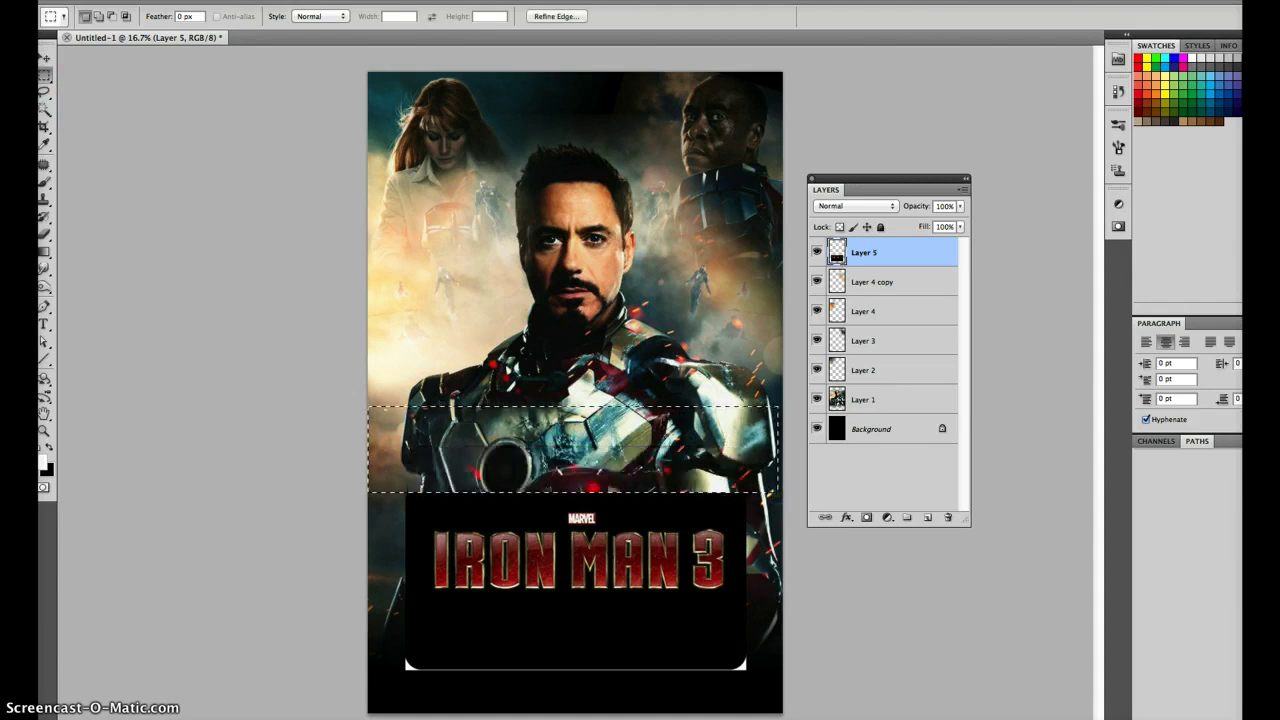
pyautogui.click(379, 367)
pyautogui.press('Delete')
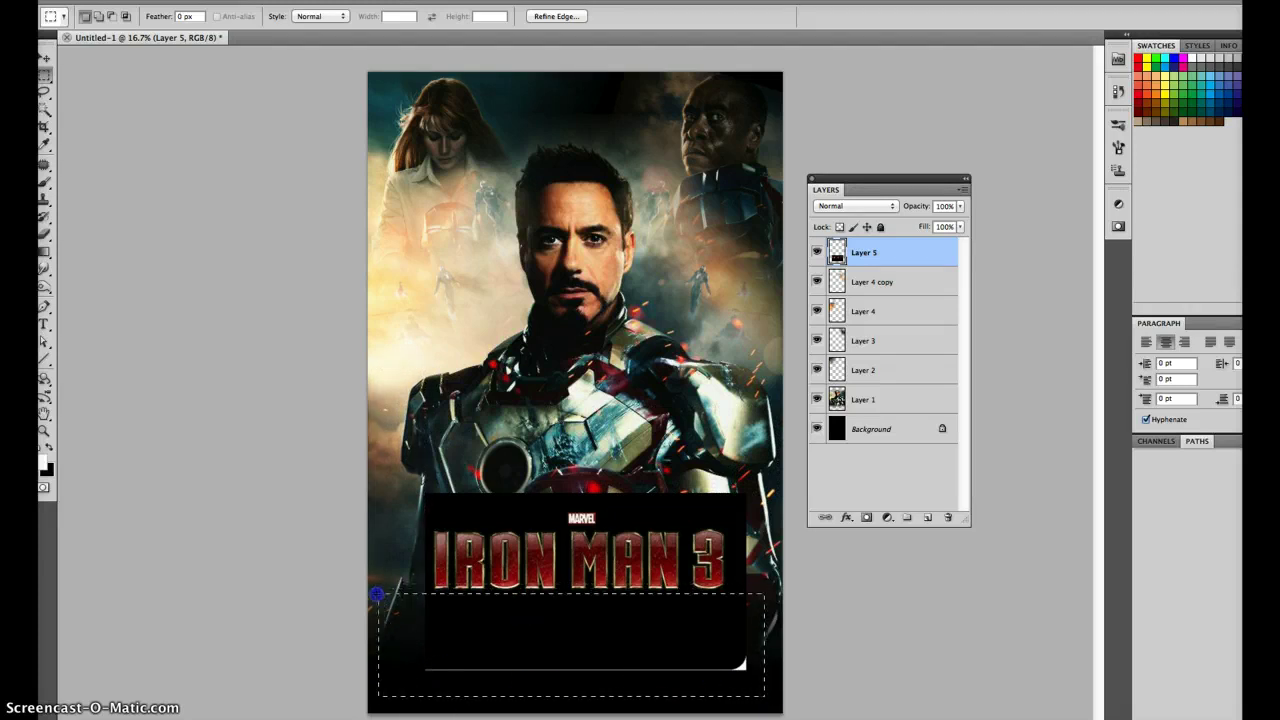
pyautogui.press('Delete')
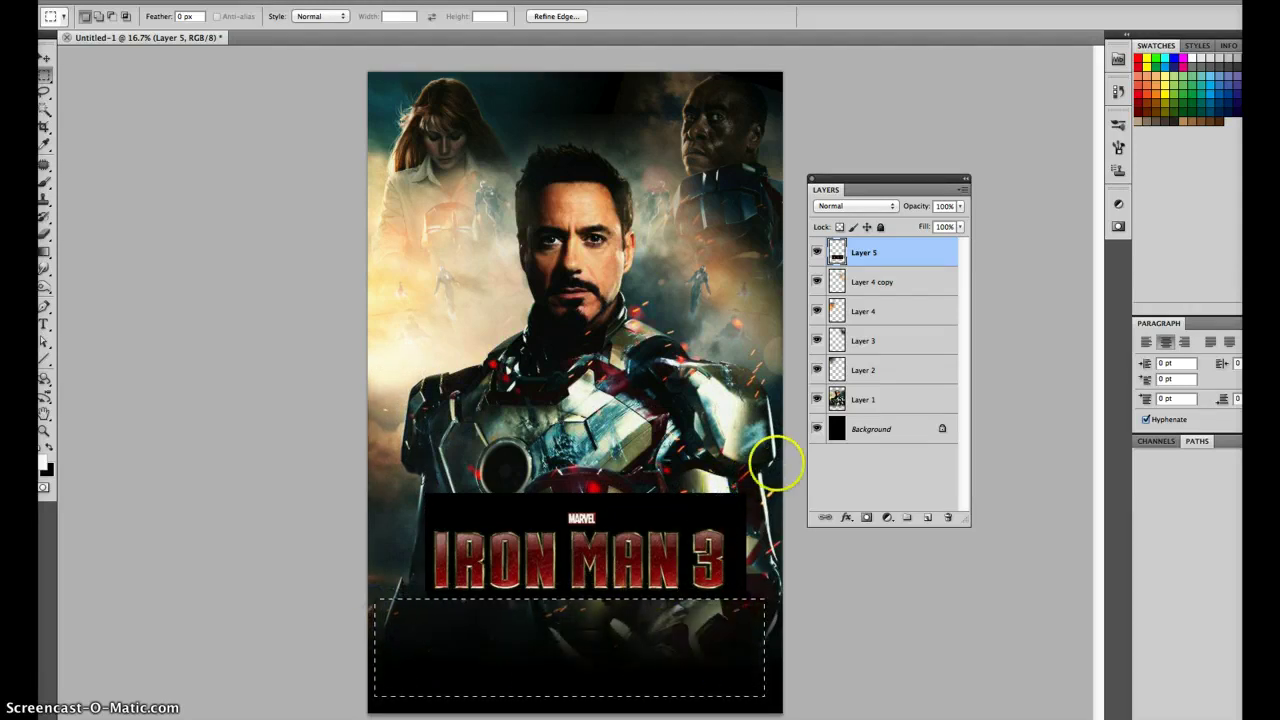
pyautogui.press('Delete')
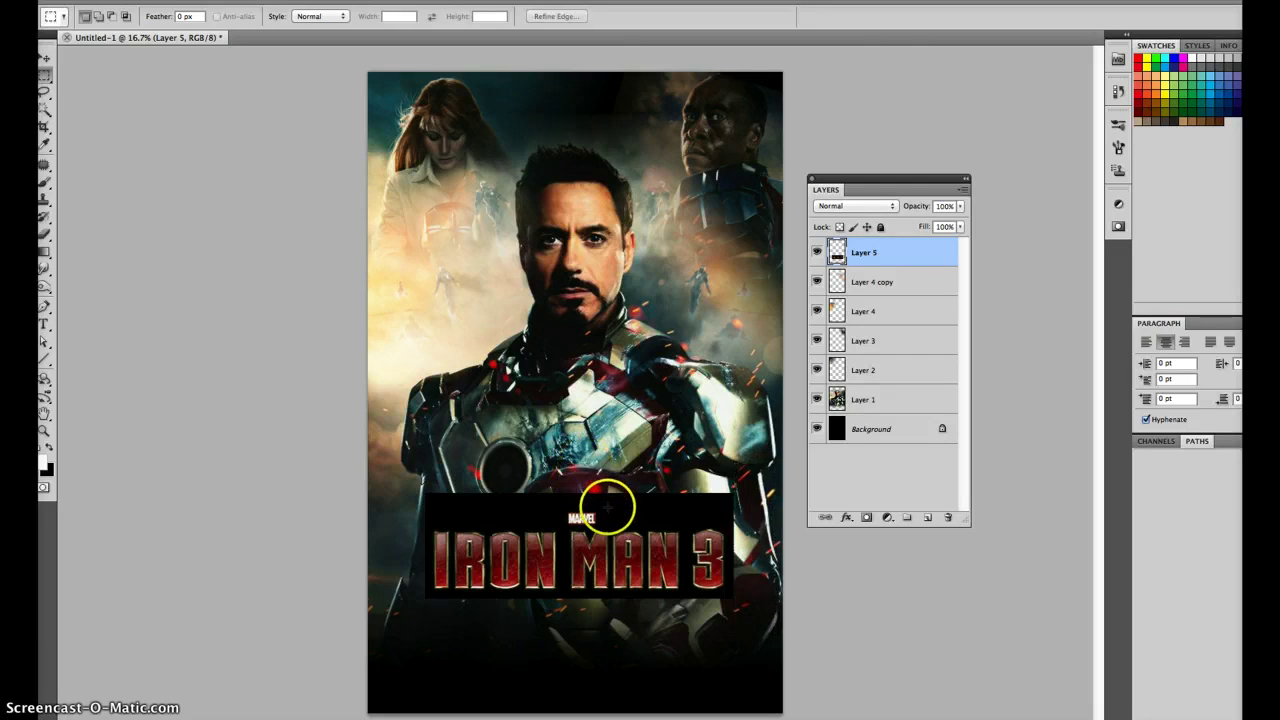
pyautogui.click(46, 60)
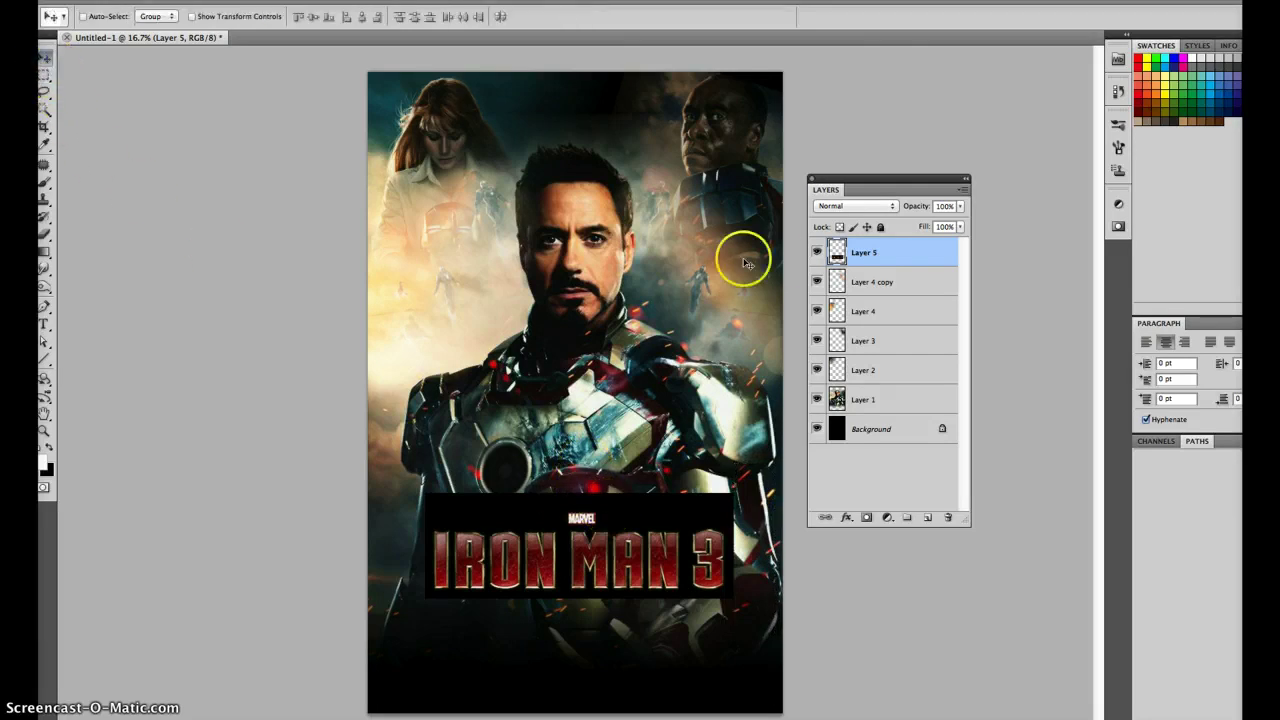
pyautogui.moveTo(693, 525); pyautogui.dragTo(693, 587)
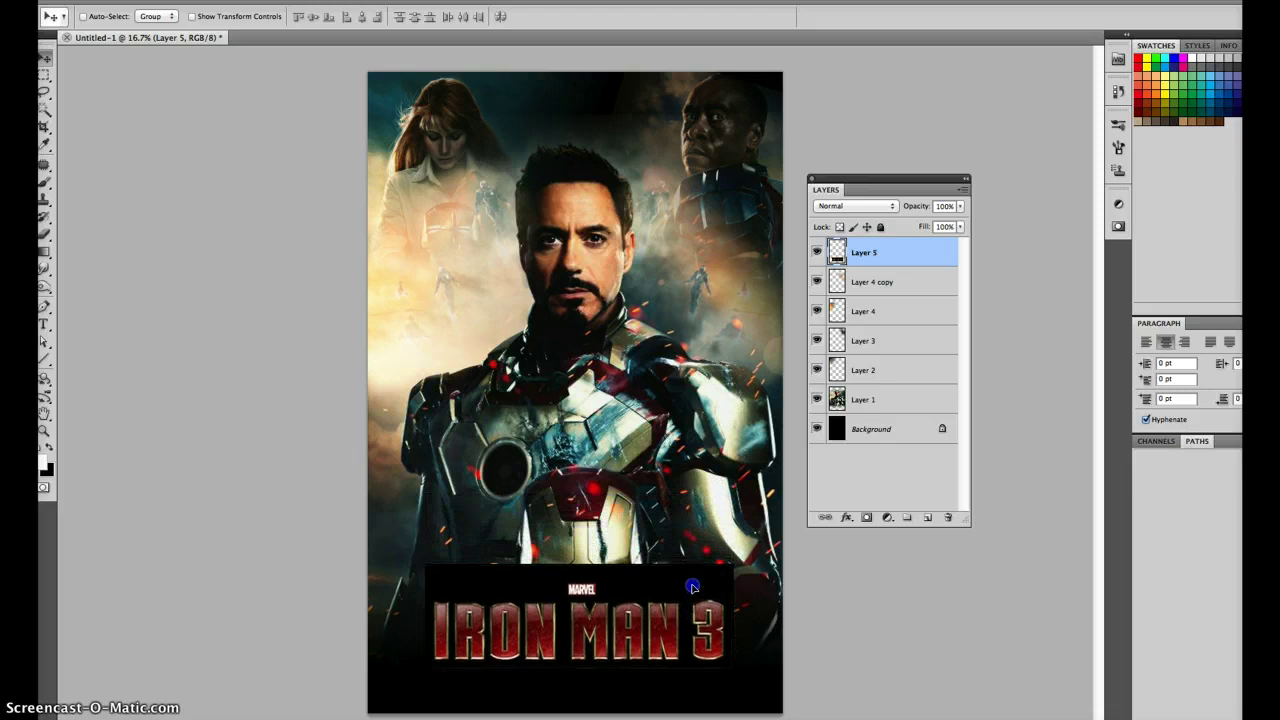
# Try Multiply, Lighten and Screen on the title layer, settling on Lighten blending.
pyautogui.click(856, 207)
pyautogui.click(859, 247)
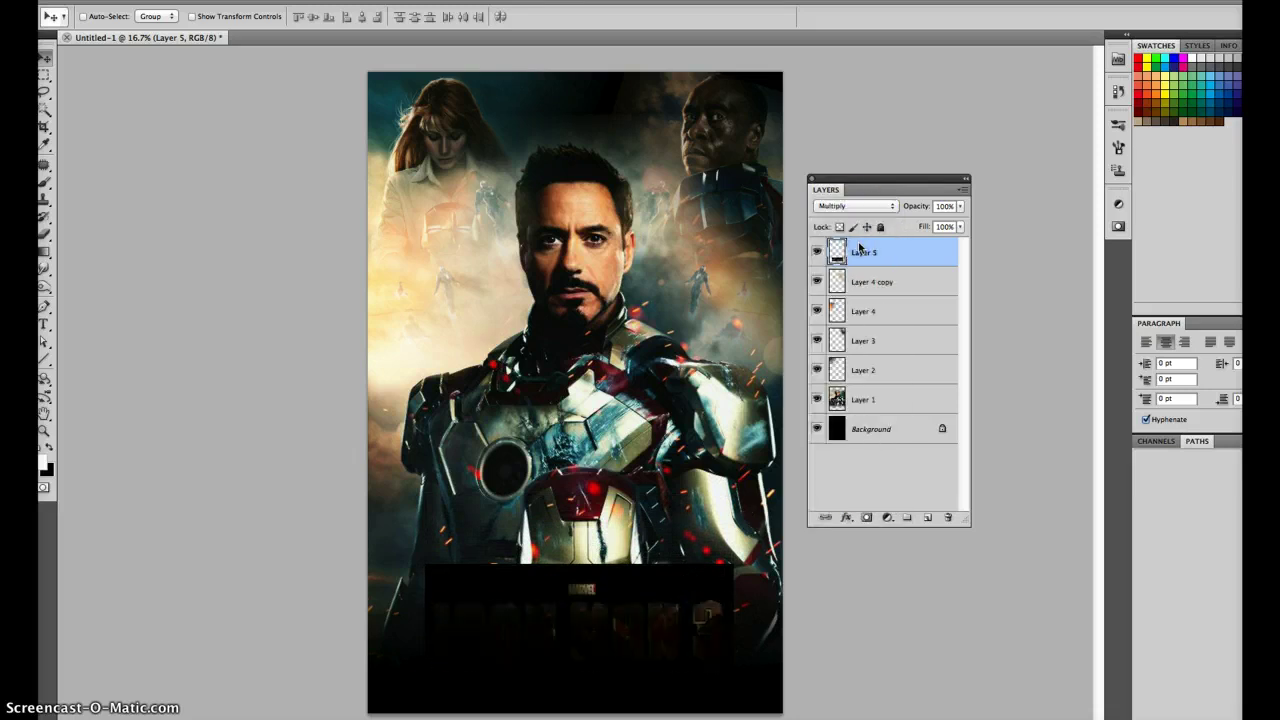
pyautogui.click(856, 208)
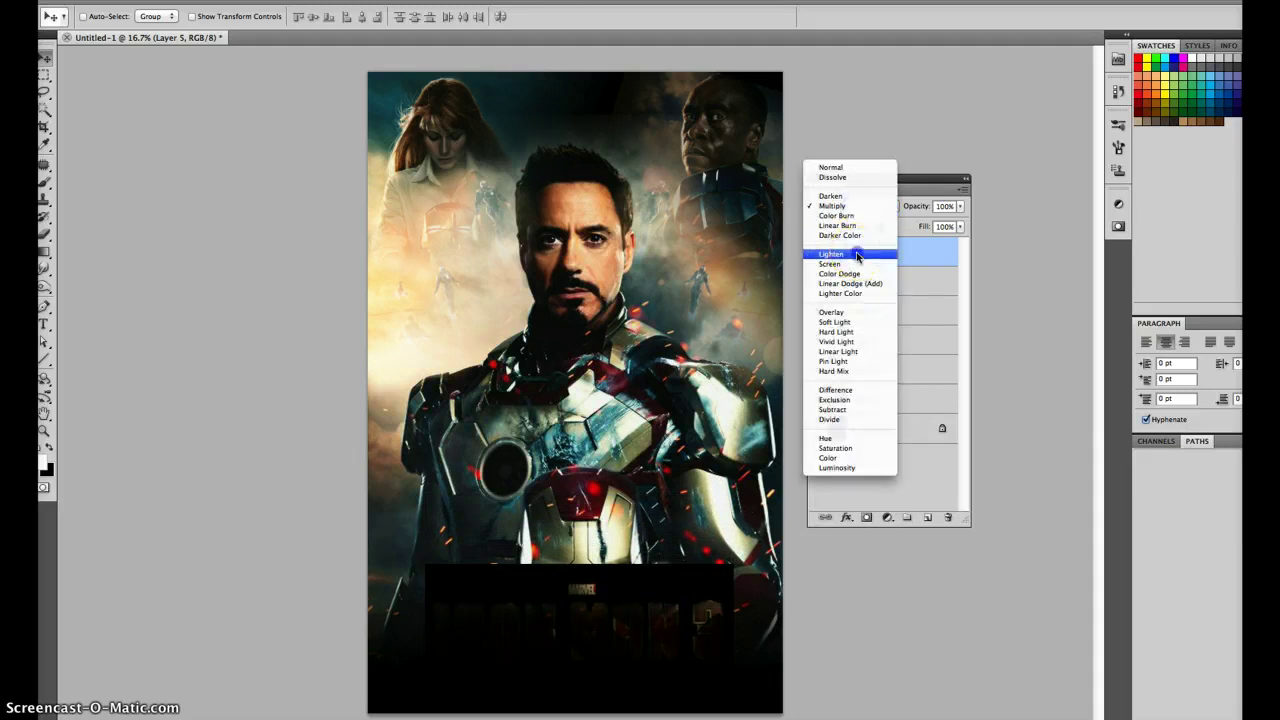
pyautogui.click(858, 255)
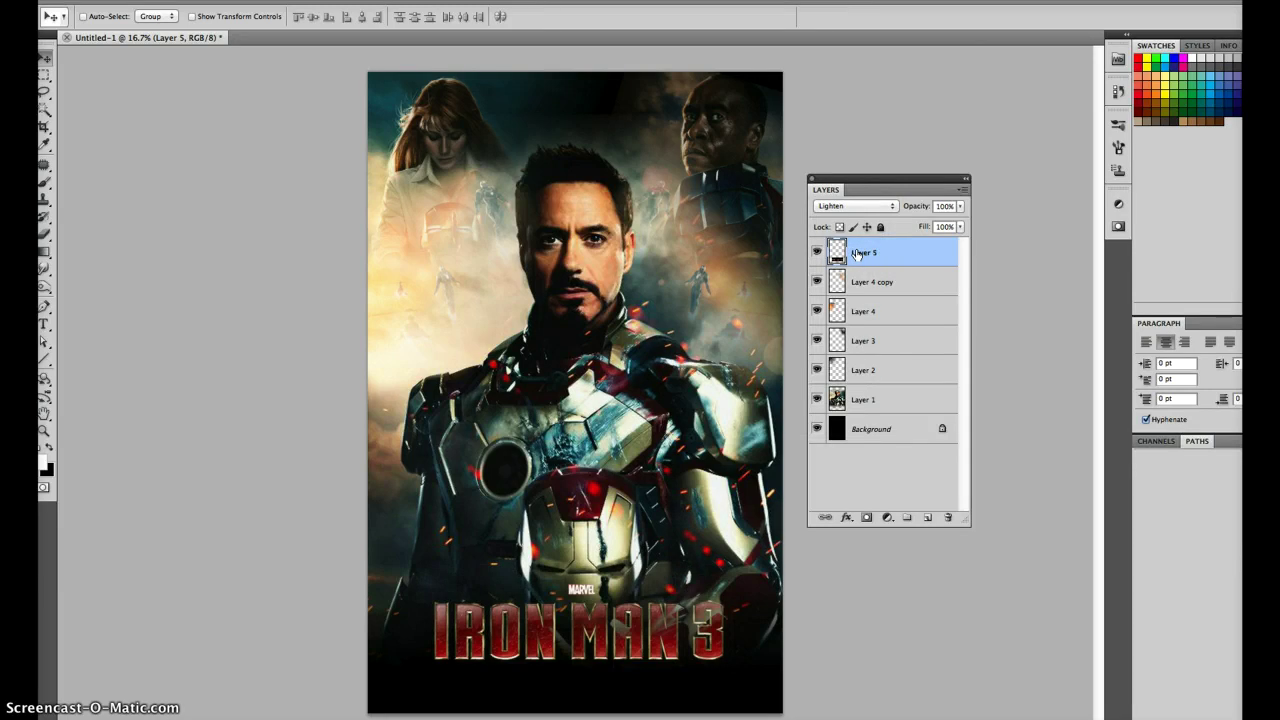
pyautogui.click(858, 207)
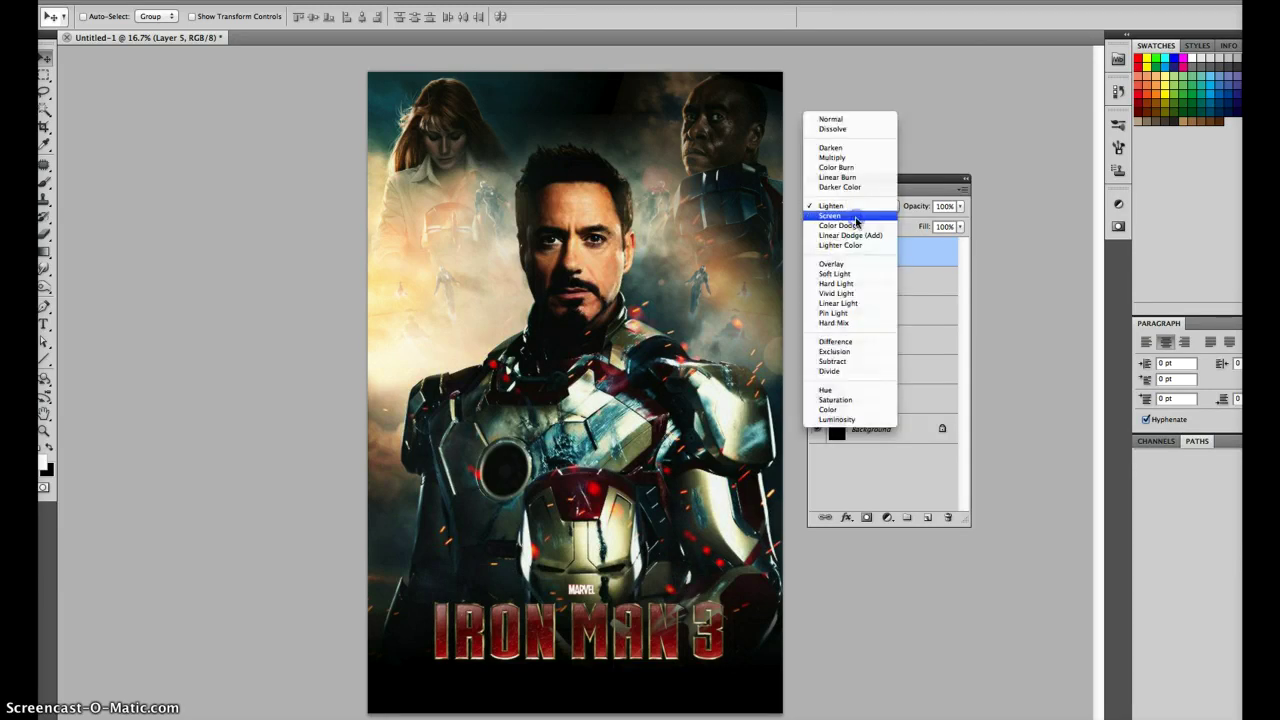
pyautogui.click(856, 216)
pyautogui.click(857, 207)
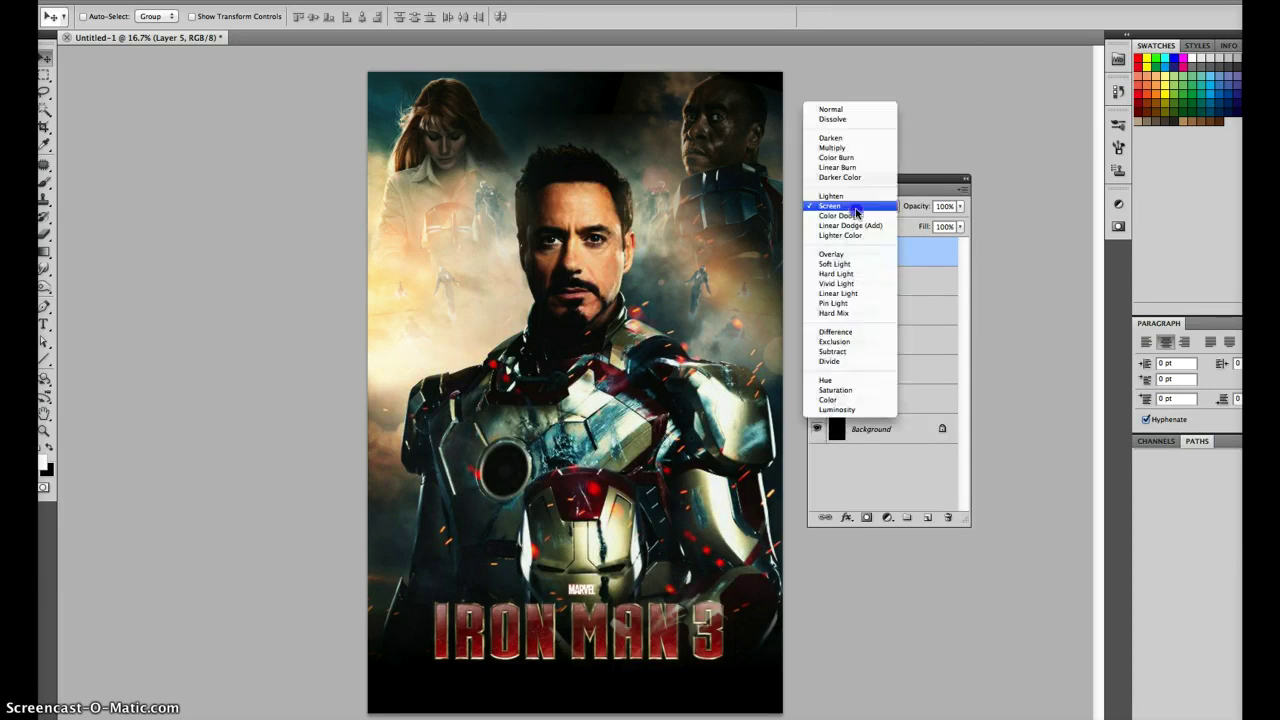
pyautogui.click(856, 195)
pyautogui.click(818, 281)
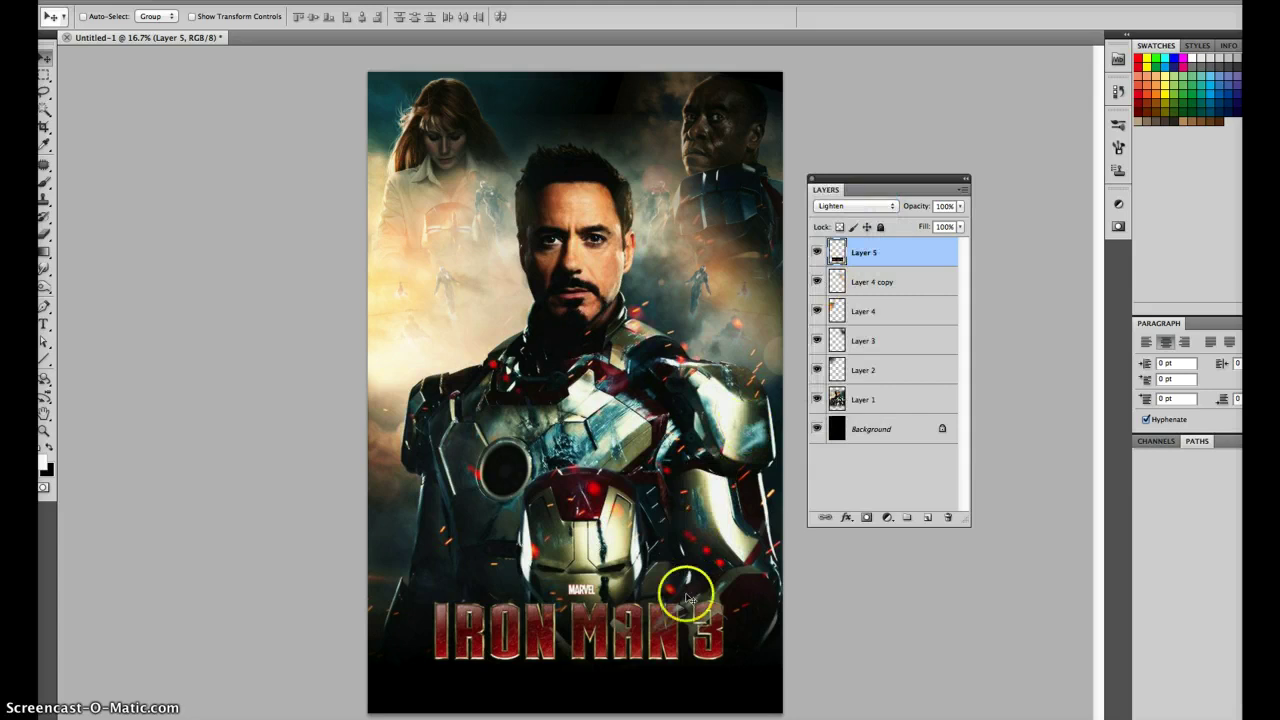
# Move the IRON MAN 3 title slightly lower, nudge it sideways, then bring up File > Open.
pyautogui.moveTo(680, 612); pyautogui.dragTo(678, 628)
pyautogui.hotkey('shift', 'Left')
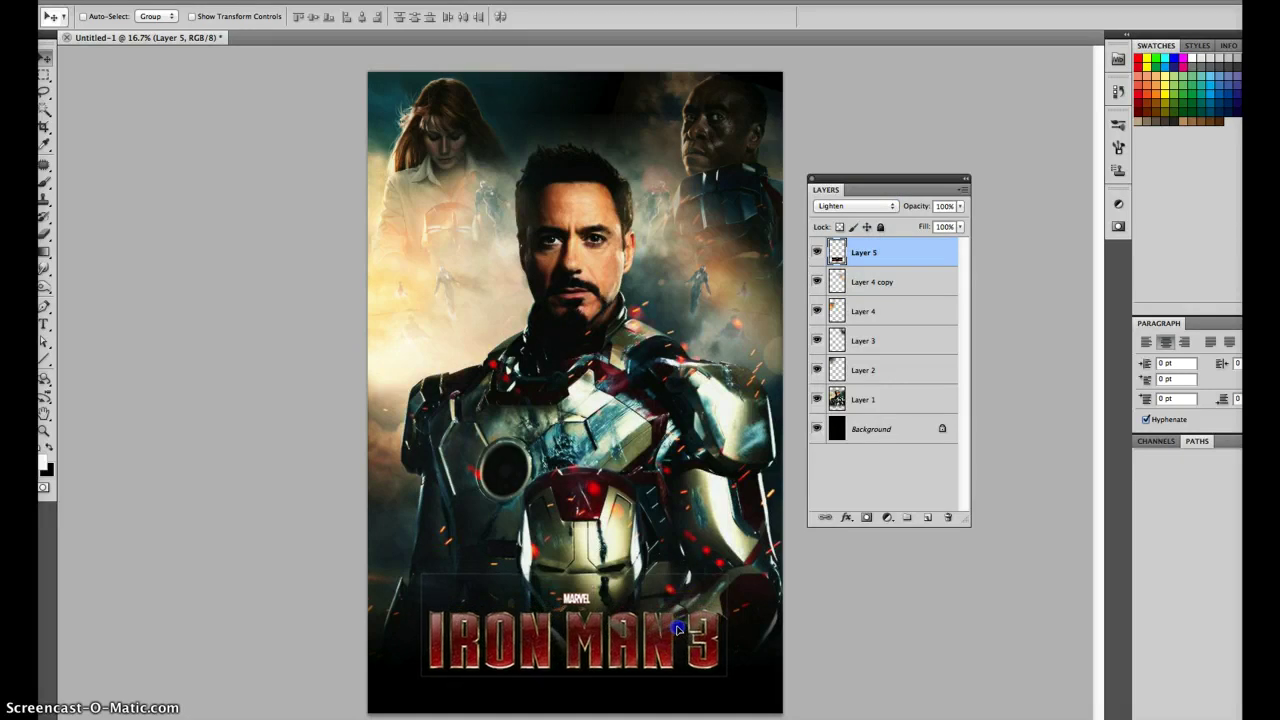
pyautogui.hotkey('shift', 'Right')
pyautogui.hotkey('shift', 'Right')
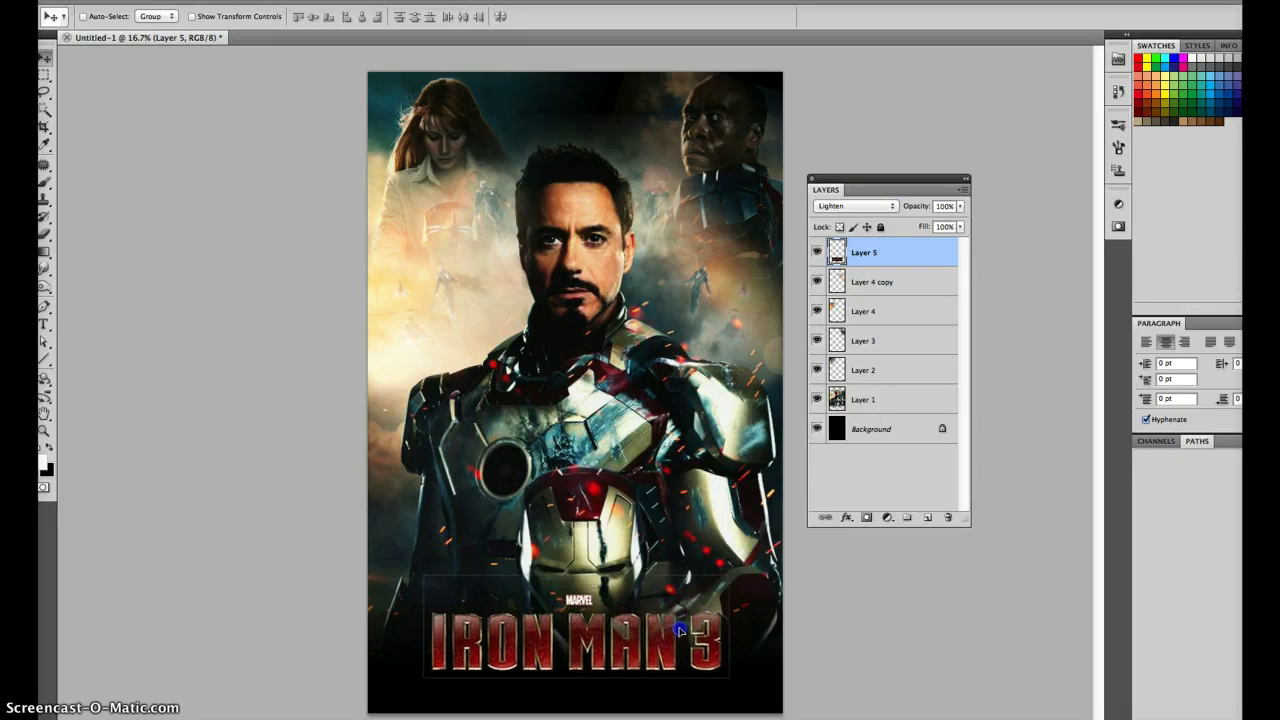
pyautogui.hotkey('shift', 'Right')
pyautogui.hotkey('shift', 'Right')
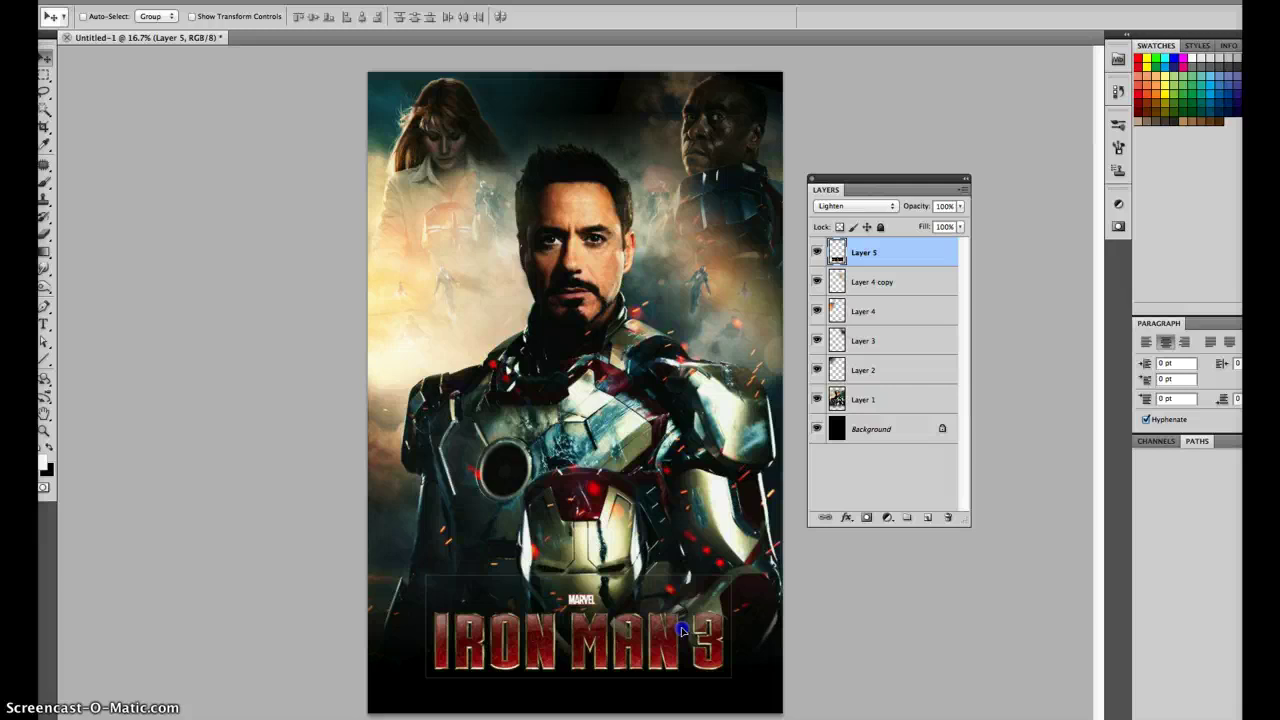
pyautogui.click(261, 124)
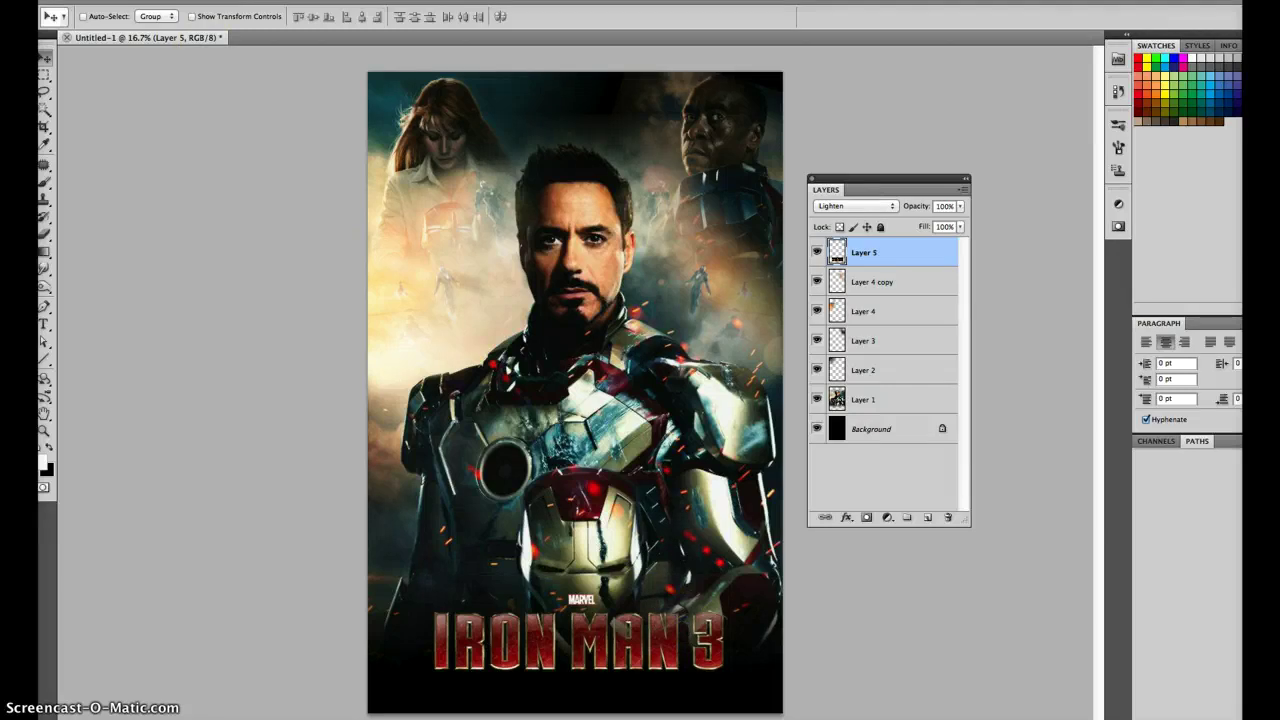
pyautogui.click(171, 3)
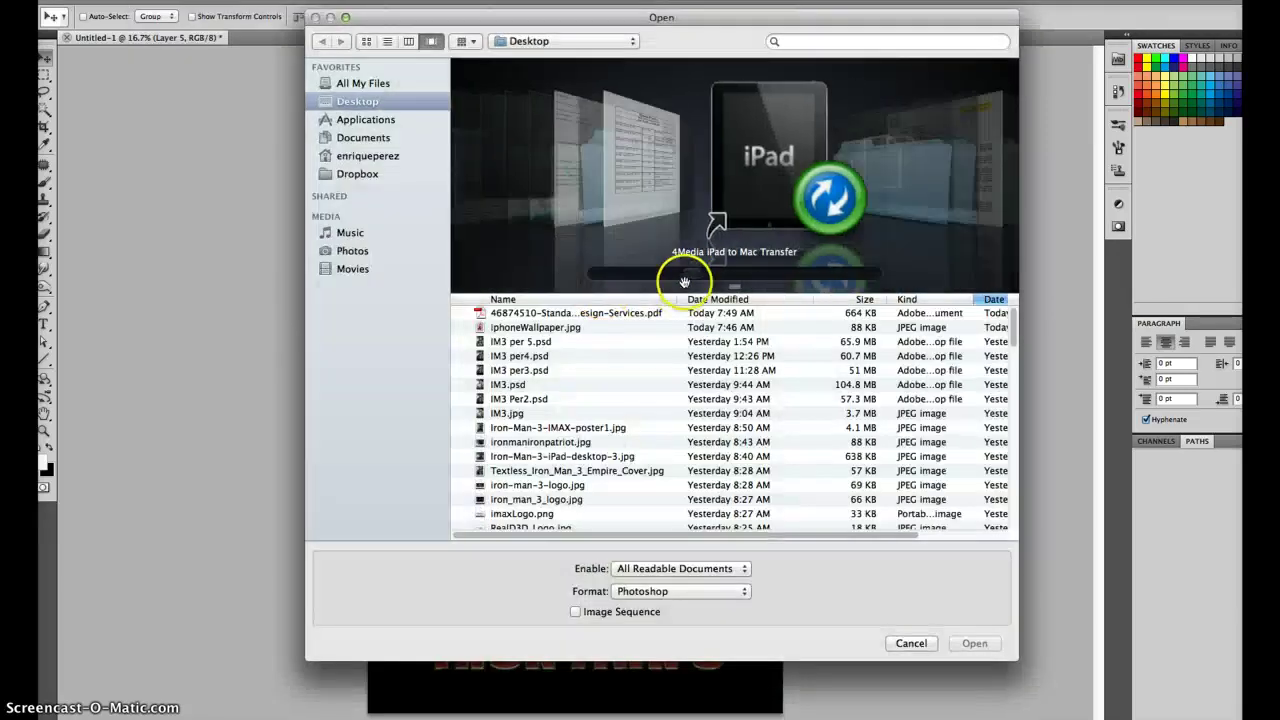
# Open RealD3D_Logo.jpg from the Desktop and invert it to orange-on-black.
pyautogui.click(580, 200)
pyautogui.hscroll(-5, 546, 189)
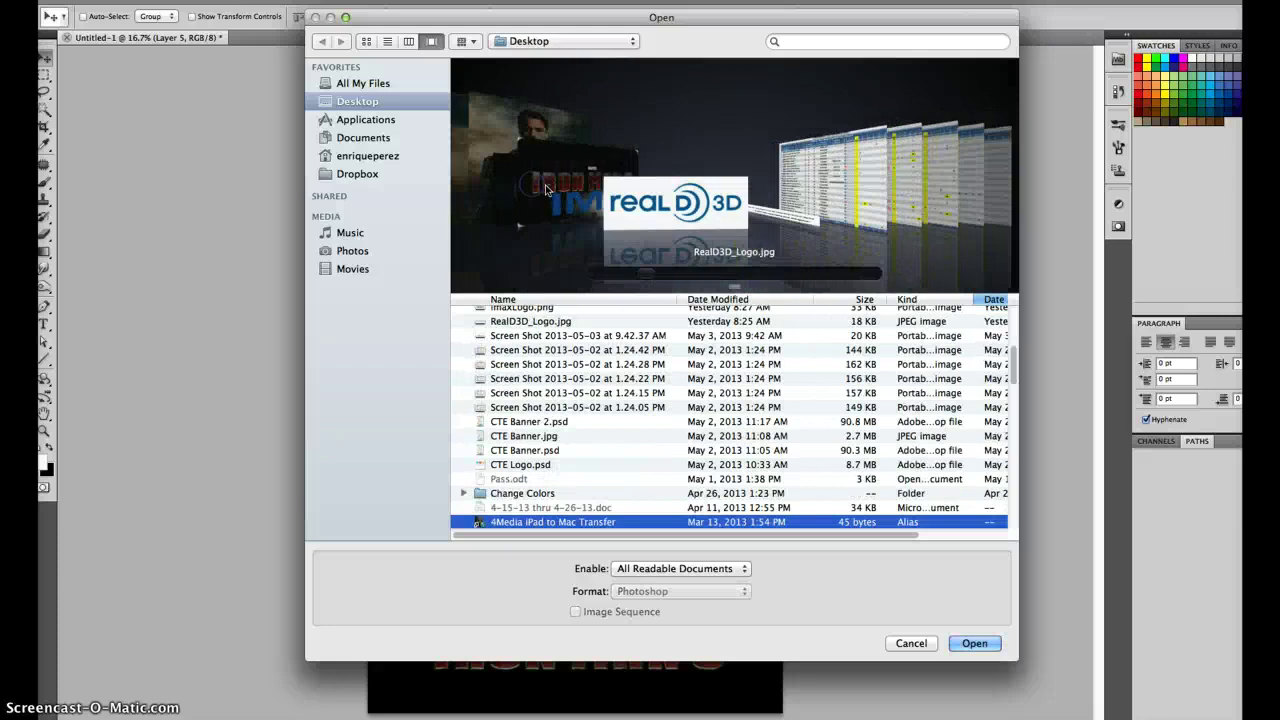
pyautogui.click(974, 643)
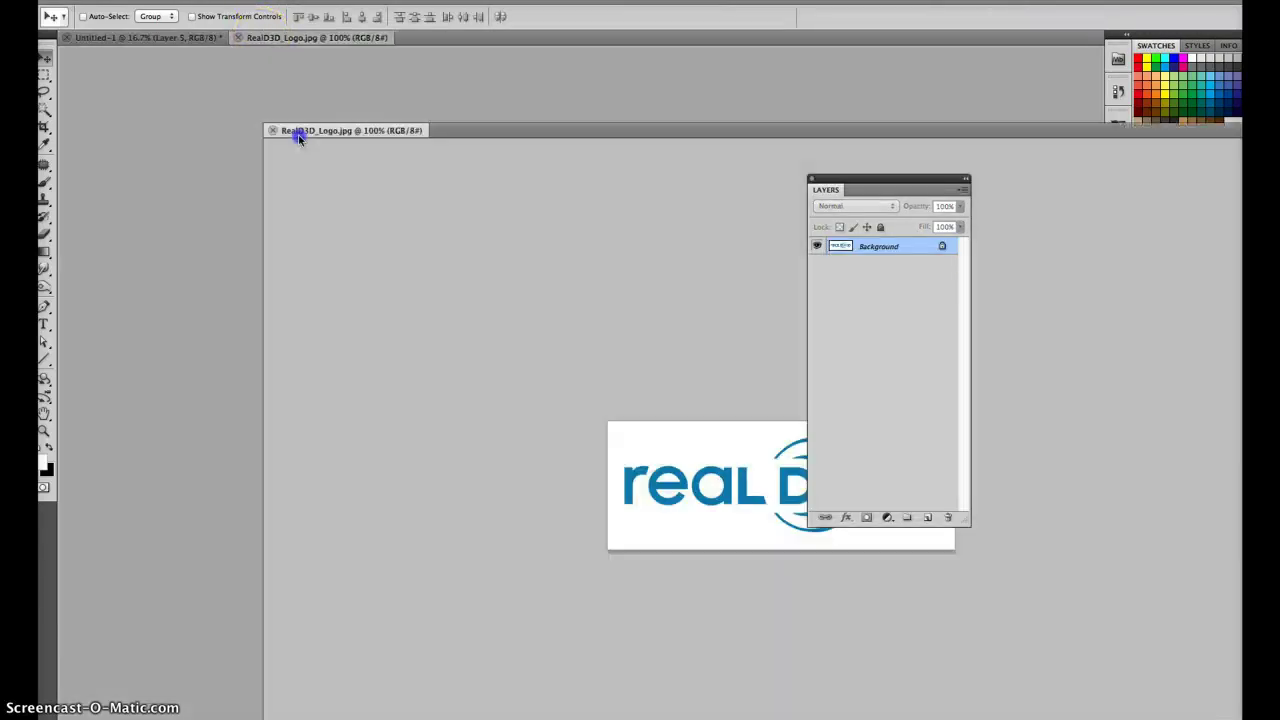
pyautogui.moveTo(262, 38)
pyautogui.mouseDown()
pyautogui.moveTo(329, 100)
pyautogui.moveTo(258, 314)
pyautogui.mouseUp()
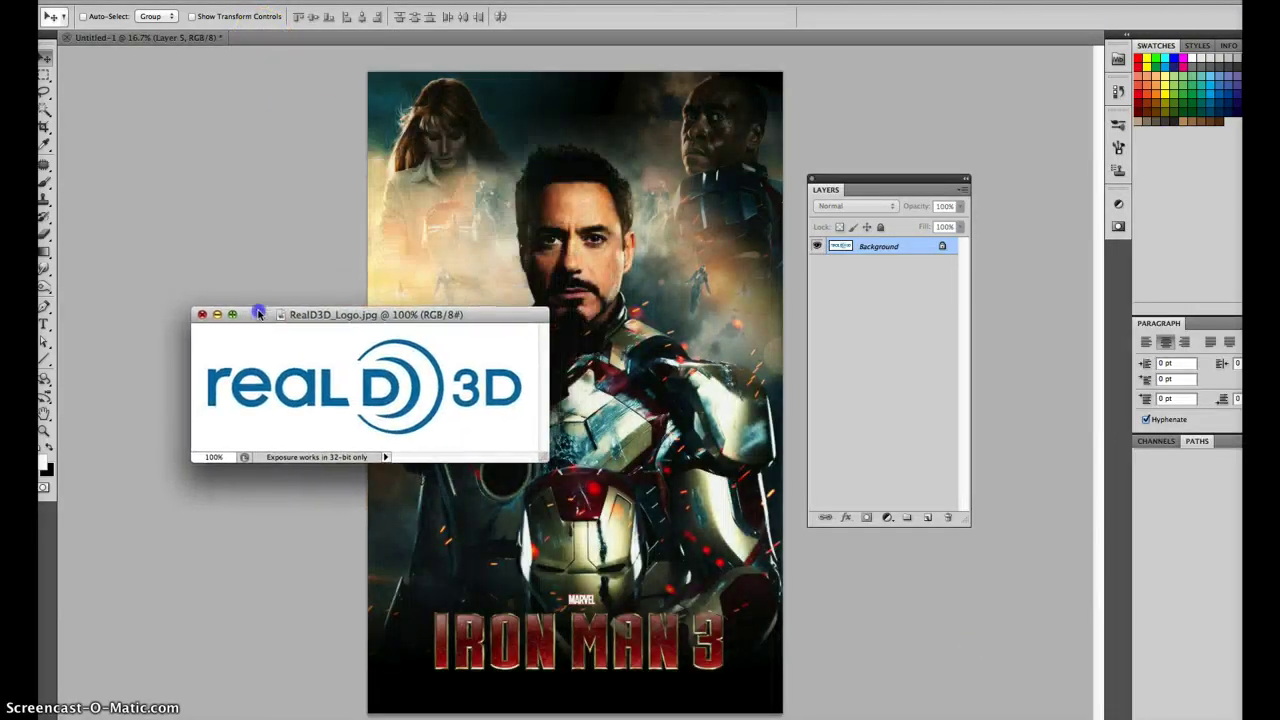
pyautogui.click(220, 0)
pyautogui.moveTo(270, 17)
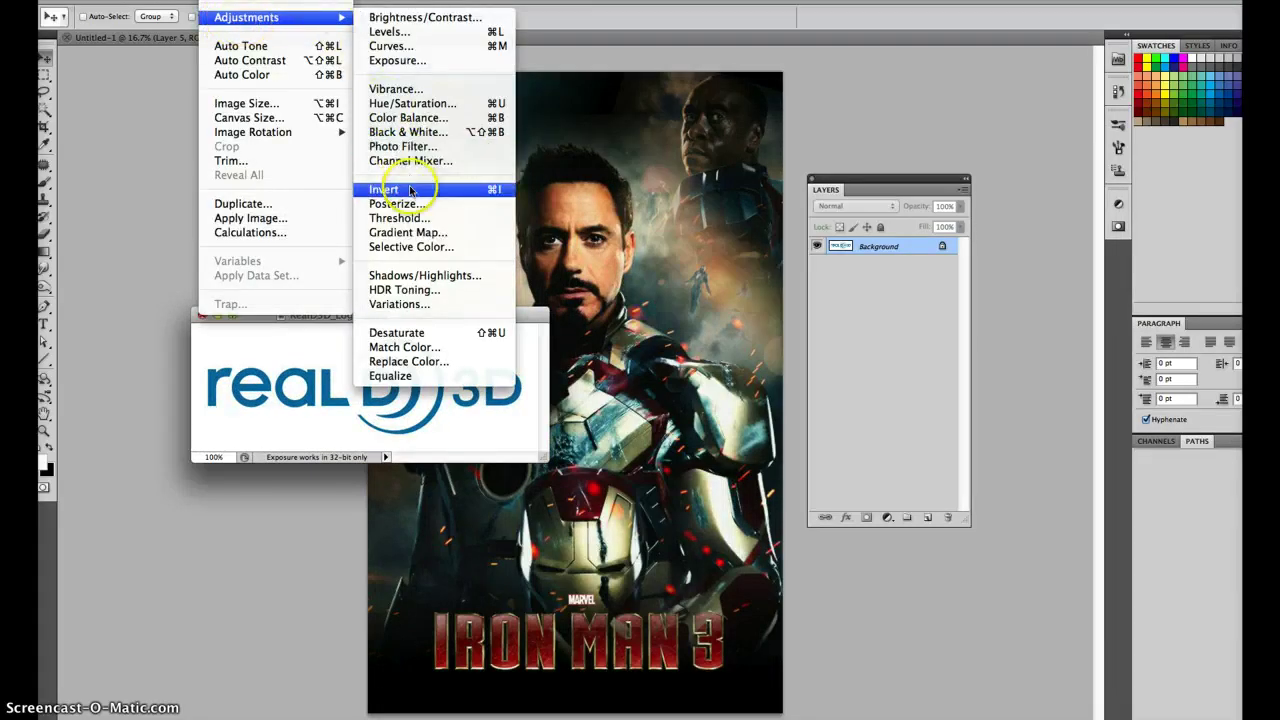
pyautogui.click(407, 189)
# Copy the inverted RealD 3D logo into the poster as Layer 6, just below the title.
pyautogui.moveTo(460, 375); pyautogui.dragTo(425, 395)
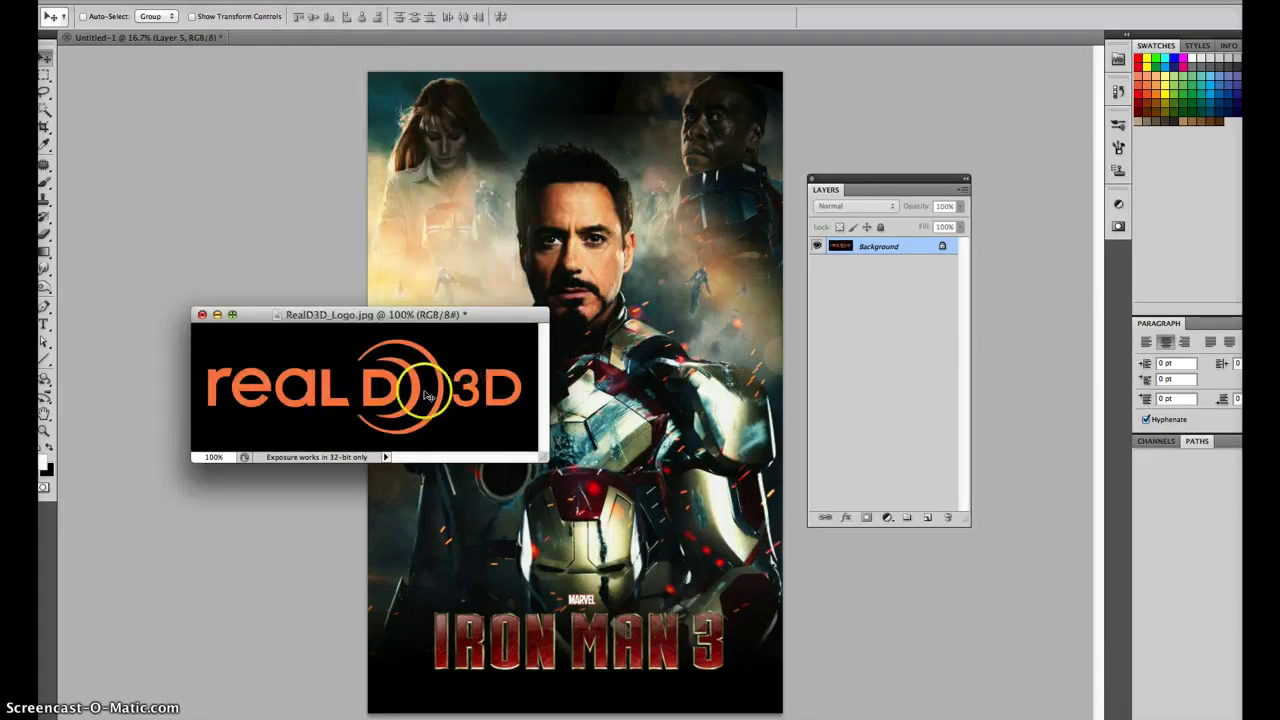
pyautogui.moveTo(533, 527); pyautogui.dragTo(533, 522)
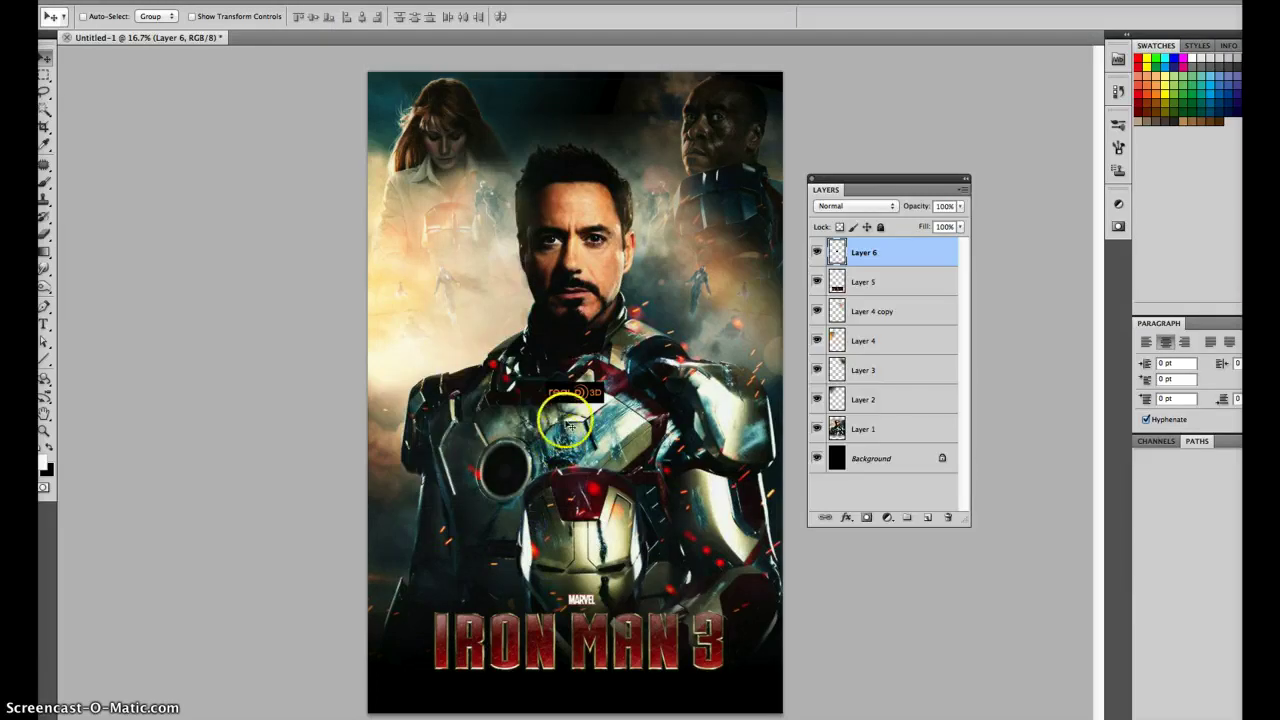
pyautogui.moveTo(567, 425); pyautogui.dragTo(513, 695)
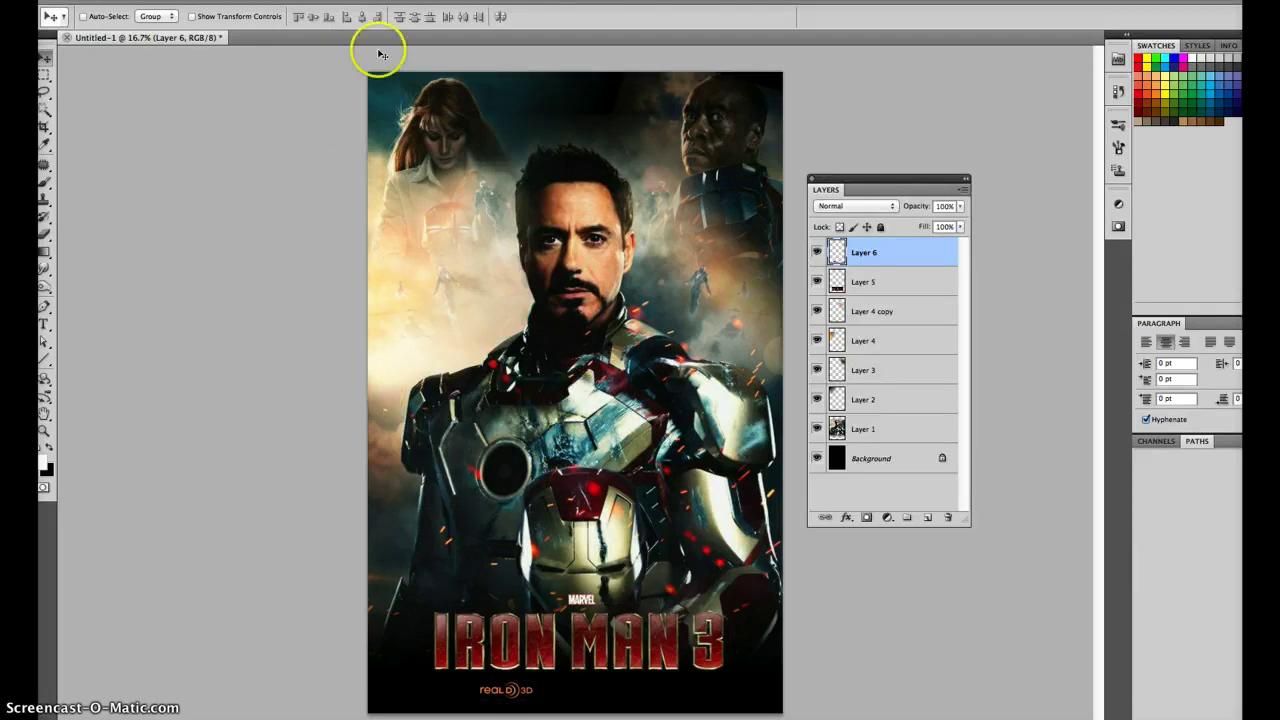
pyautogui.click(150, 0)
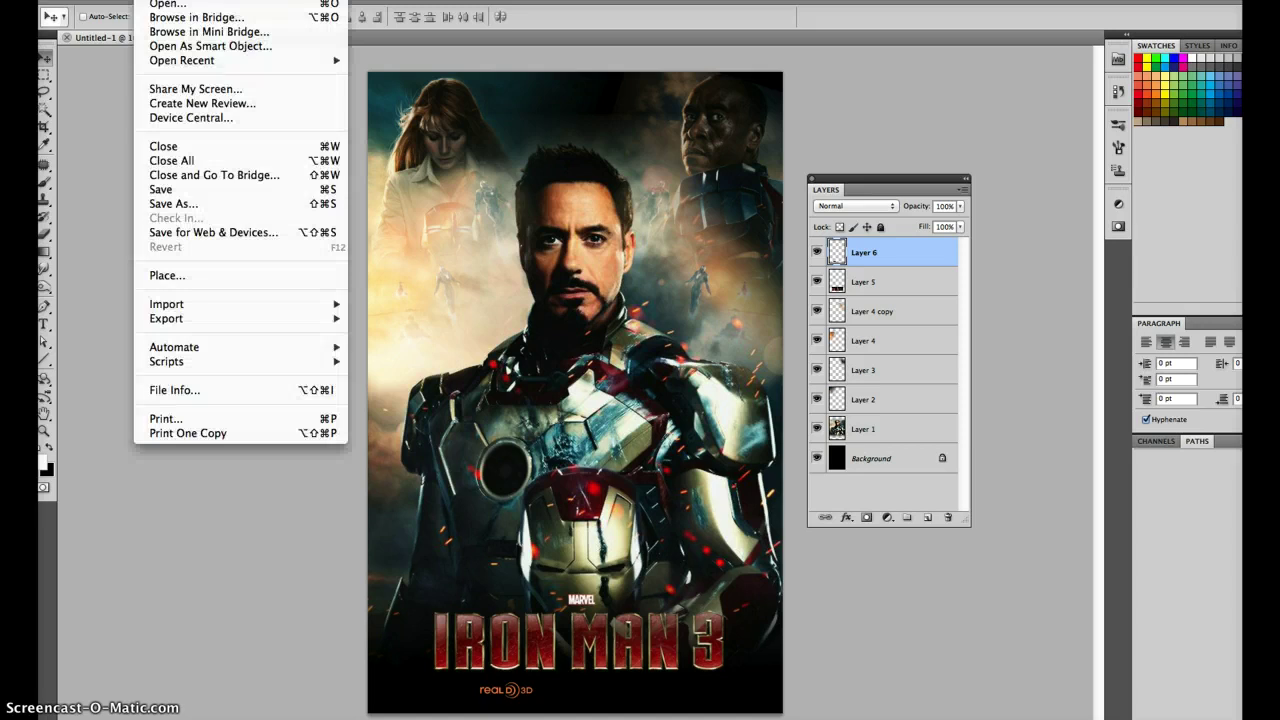
# Open imaxLogo.png and invert its colours to orange.
pyautogui.click(160, 5)
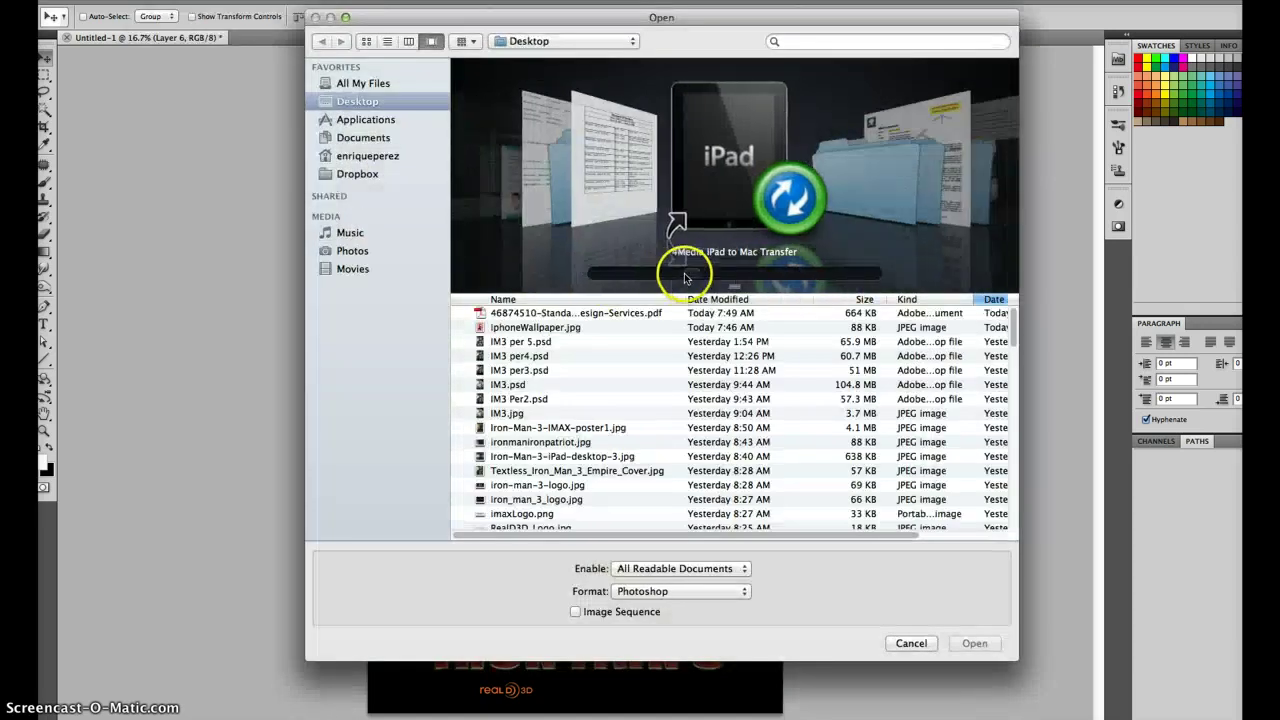
pyautogui.moveTo(659, 275); pyautogui.dragTo(743, 265)
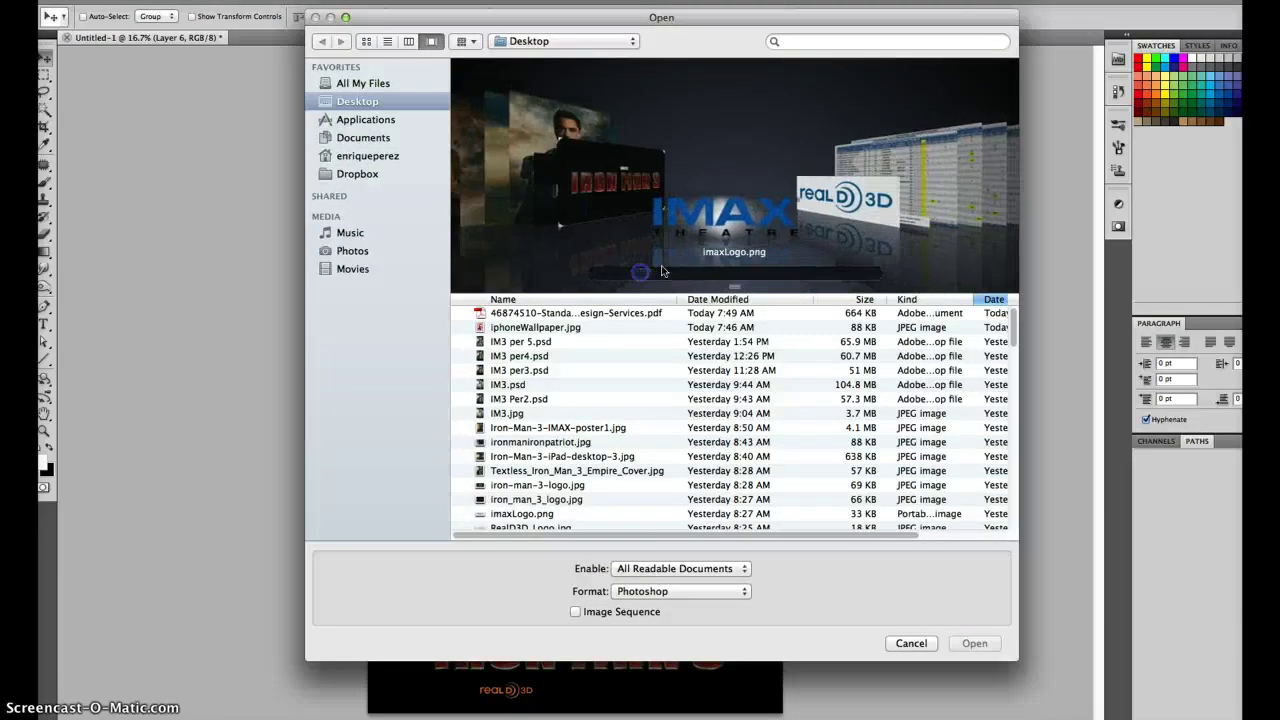
pyautogui.click(974, 643)
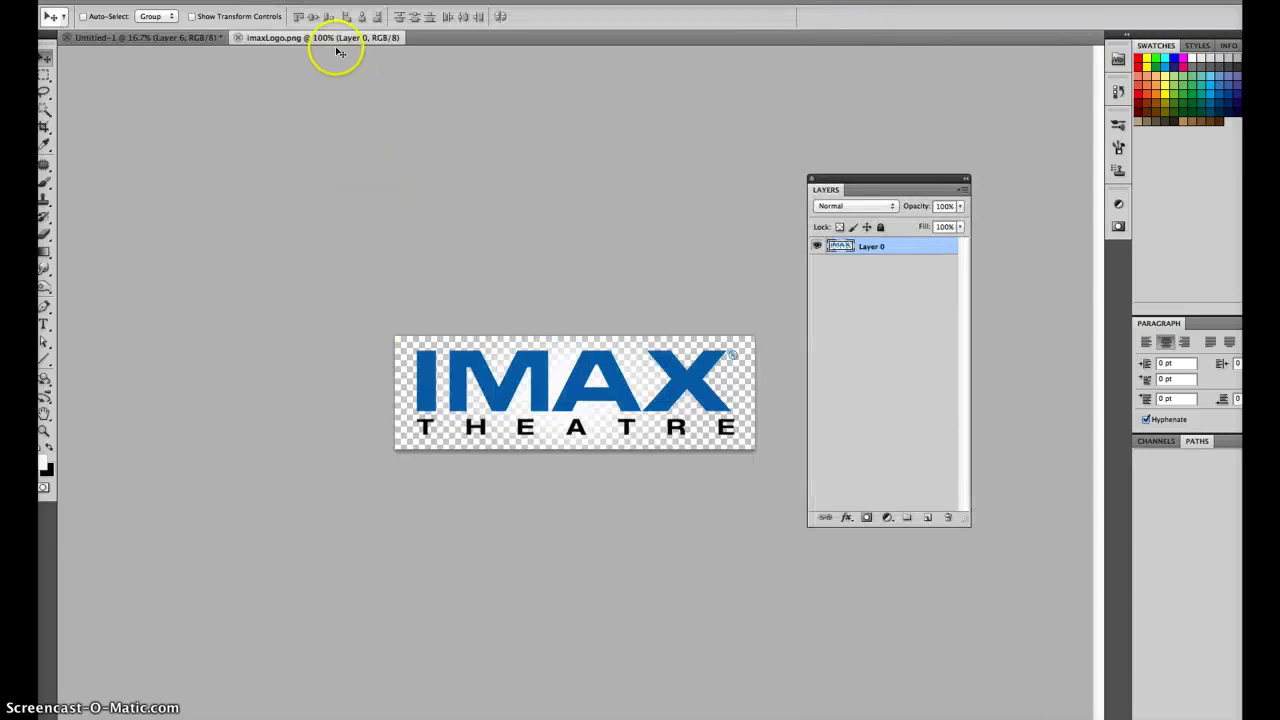
pyautogui.moveTo(330, 37)
pyautogui.mouseDown()
pyautogui.moveTo(400, 160)
pyautogui.moveTo(308, 379)
pyautogui.mouseUp()
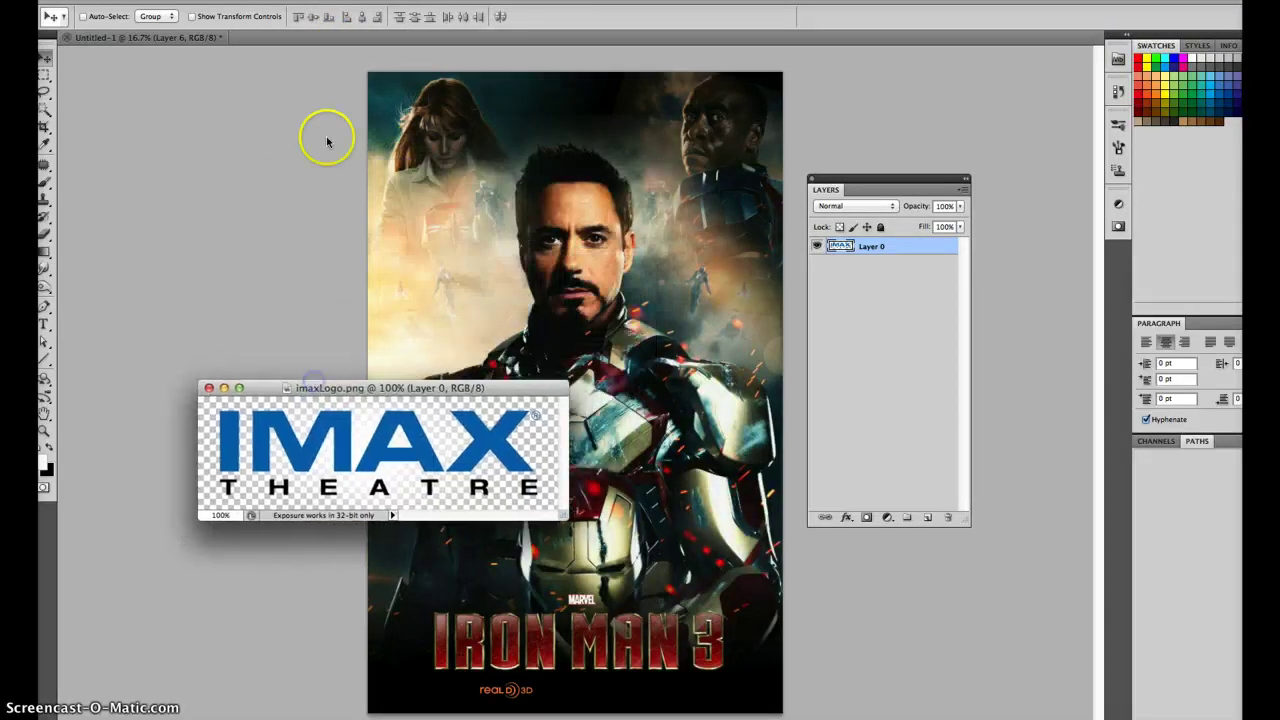
pyautogui.click(220, 0)
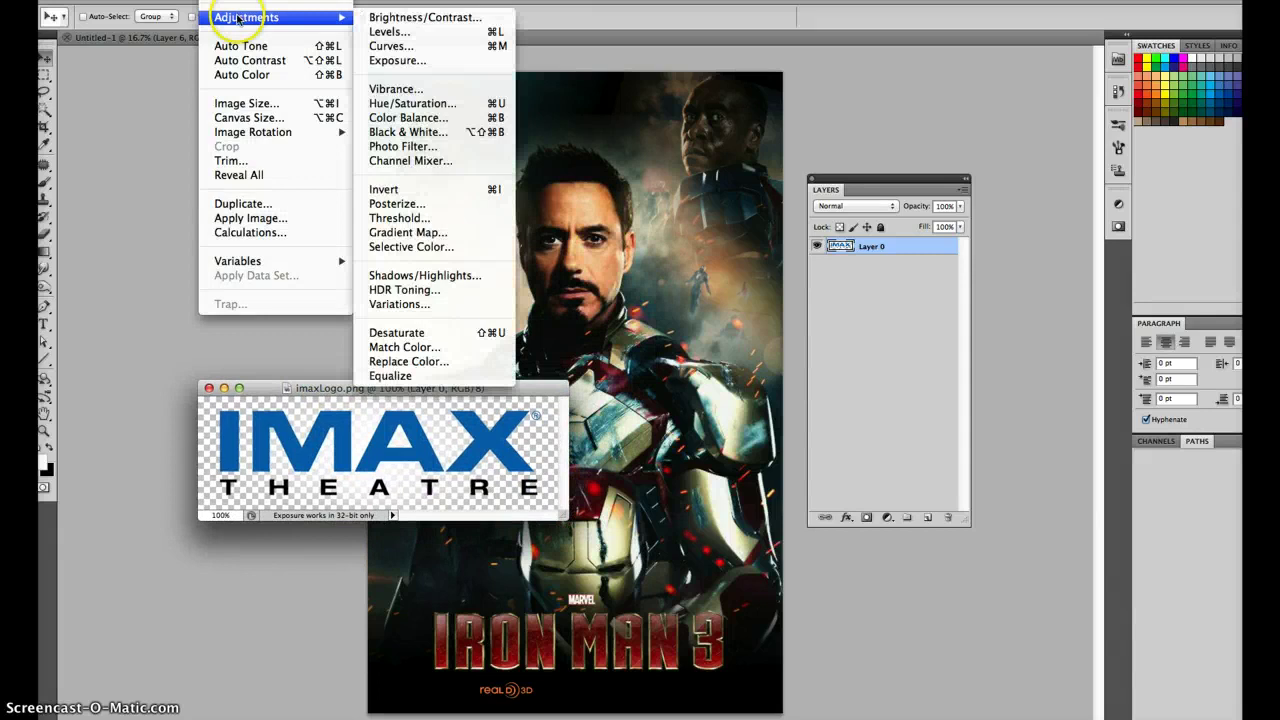
pyautogui.moveTo(250, 17)
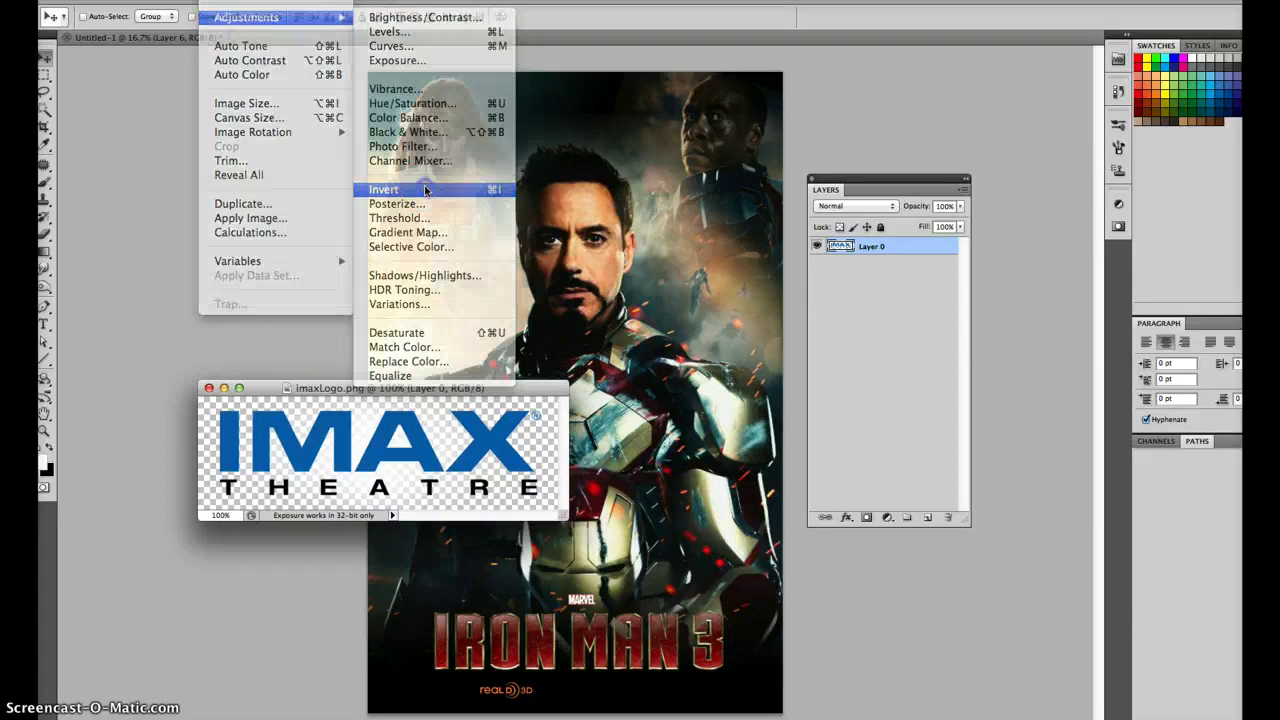
pyautogui.click(425, 190)
# Copy the IMAX logo to the poster's bottom right as Layer 7 and enlarge it to about 130%.
pyautogui.moveTo(497, 440)
pyautogui.mouseDown()
pyautogui.moveTo(583, 398)
pyautogui.moveTo(660, 698)
pyautogui.mouseUp()
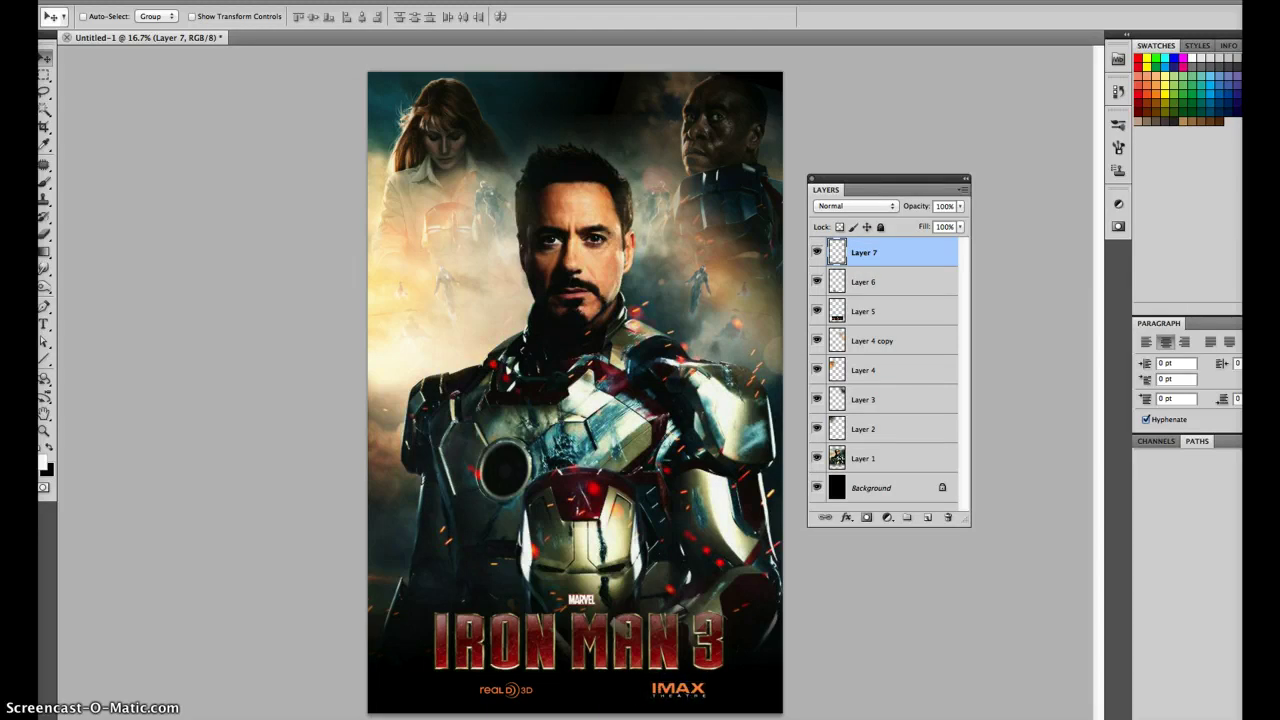
pyautogui.click(190, 2)
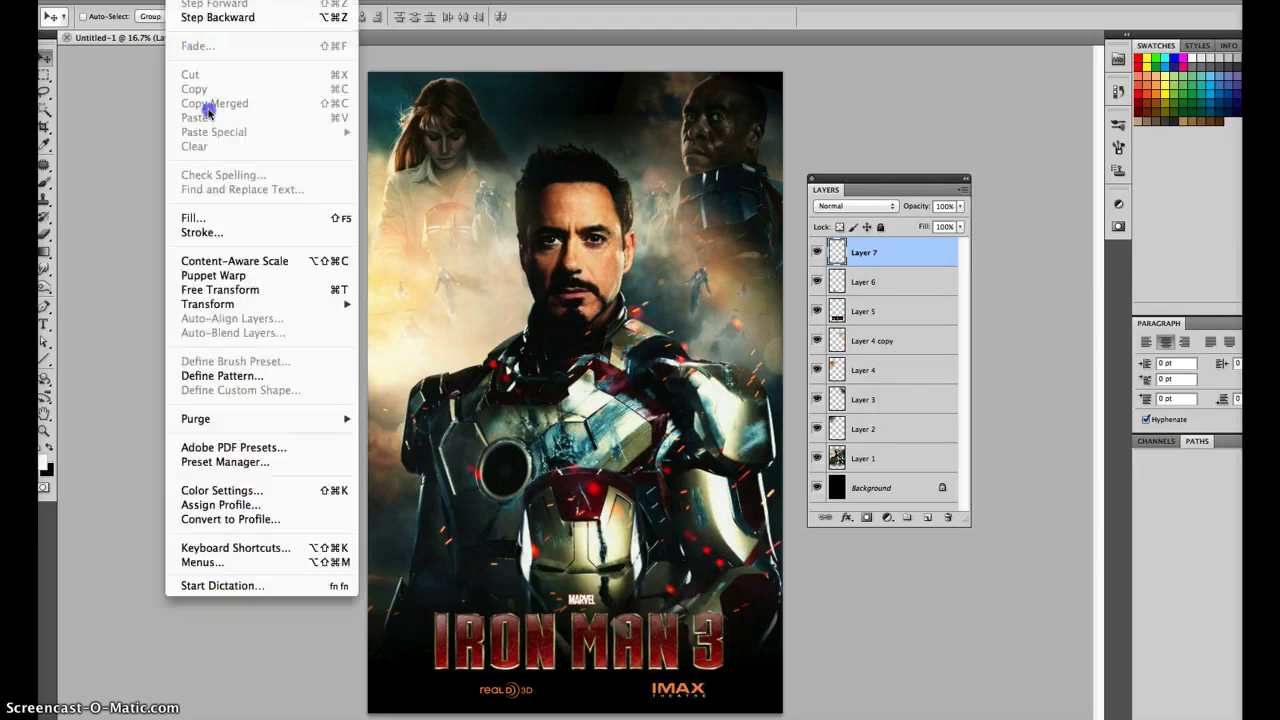
pyautogui.click(253, 291)
pyautogui.moveTo(648, 679); pyautogui.dragTo(623, 686)
pyautogui.press('Return')
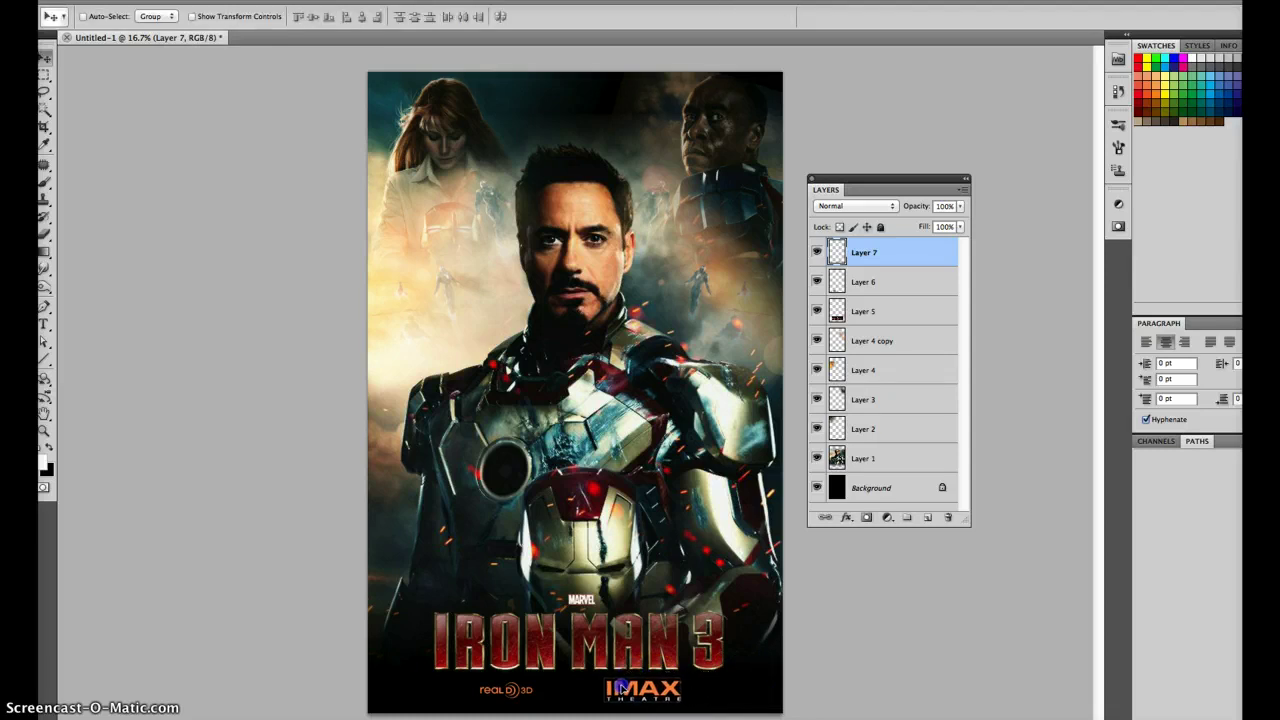
# Type the lead actor's first name and surname on two lines at the poster's top, then select all the text.
pyautogui.click(848, 283)
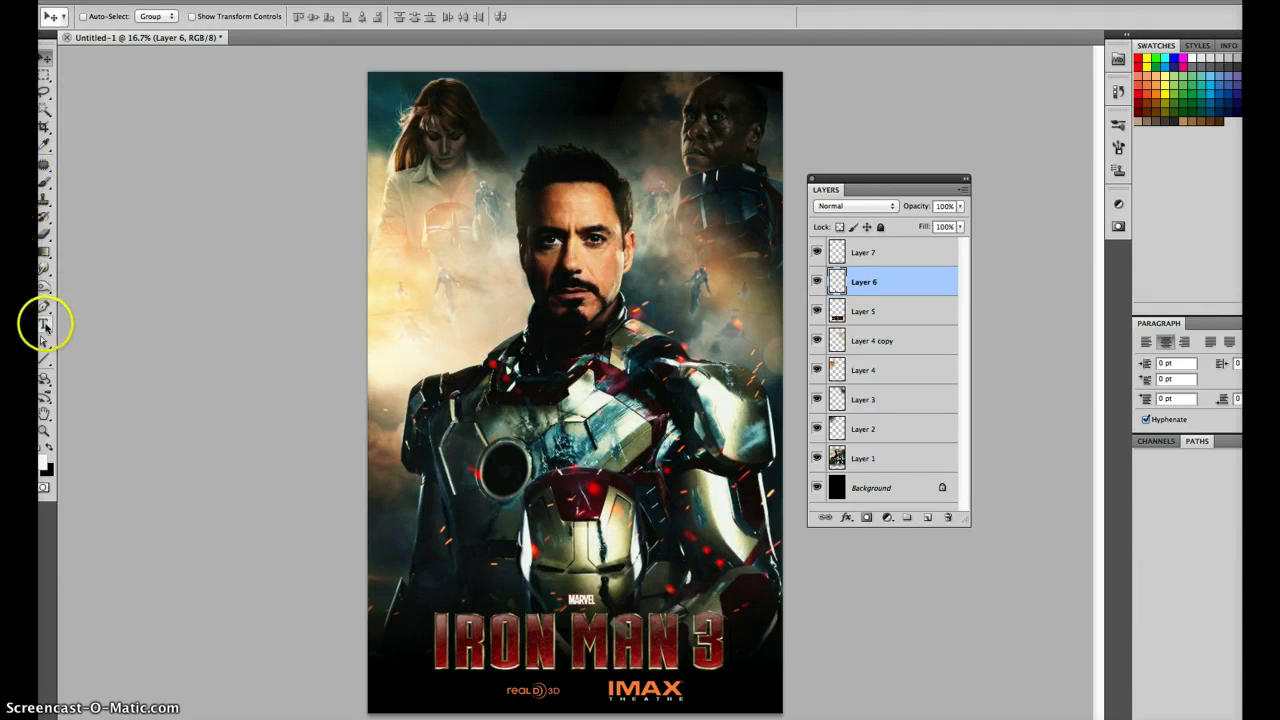
pyautogui.click(45, 325)
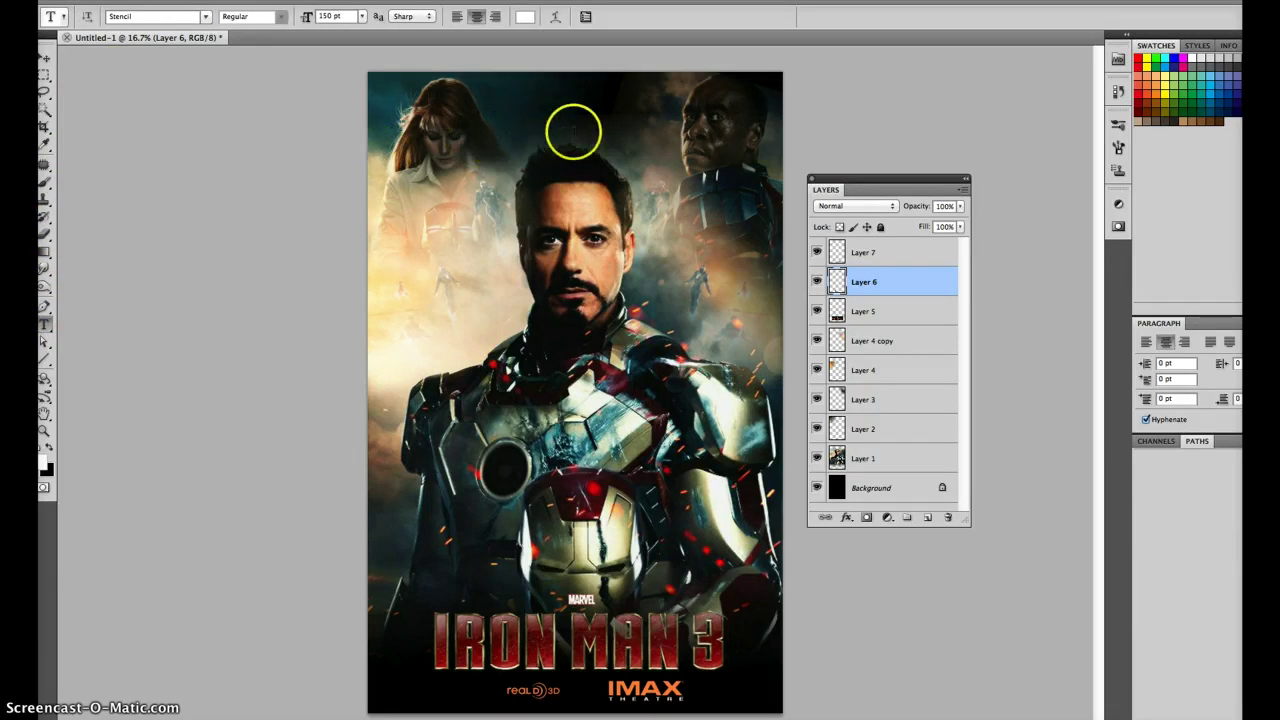
pyautogui.click(868, 252)
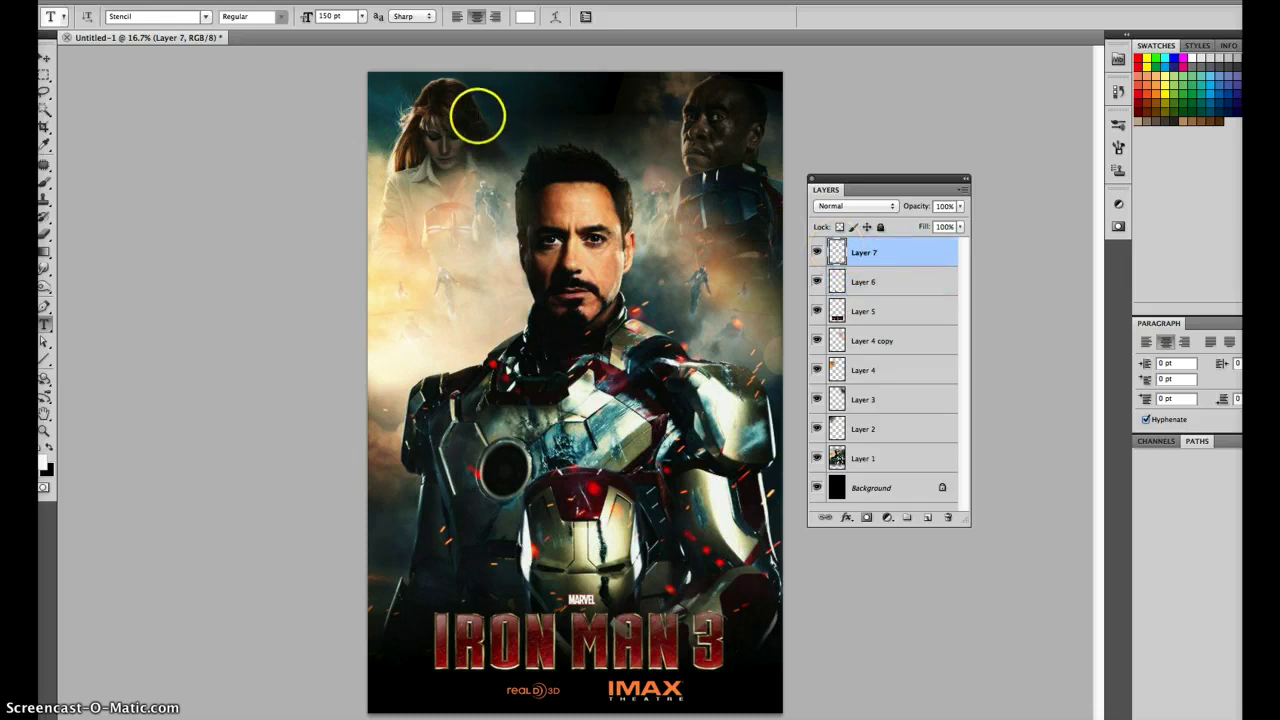
pyautogui.click(460, 129)
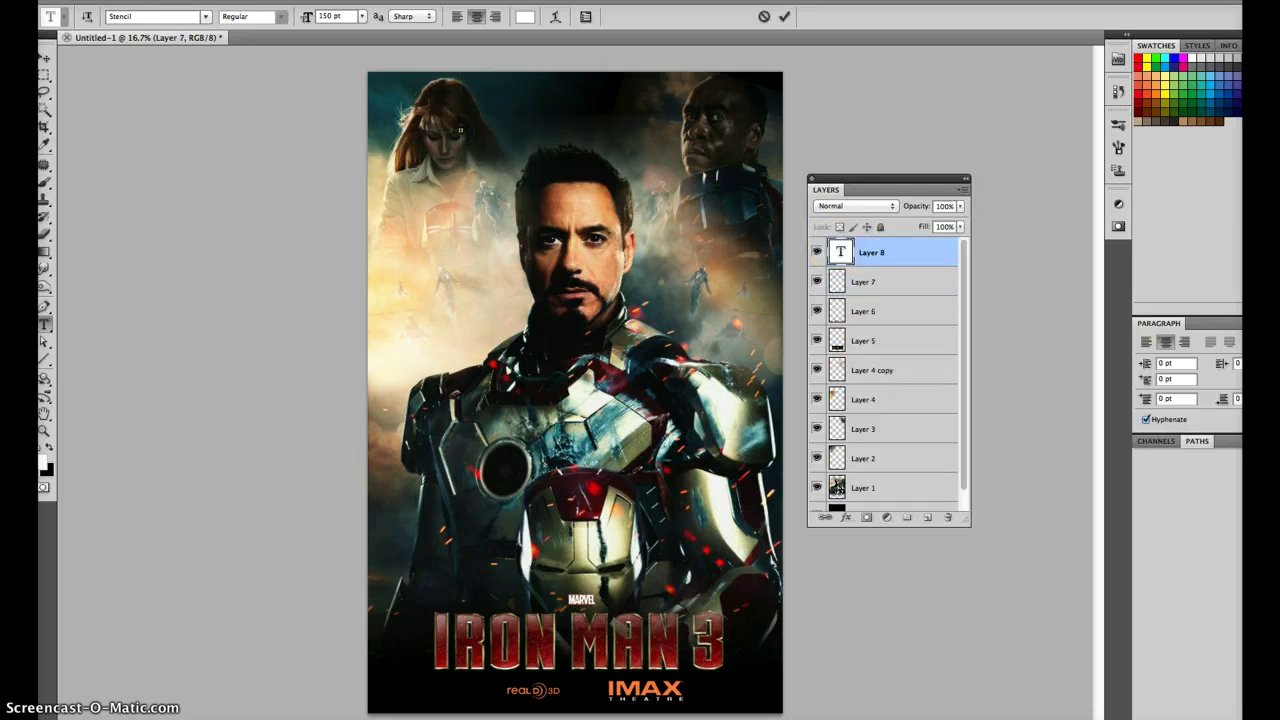
pyautogui.write('ROBERT')
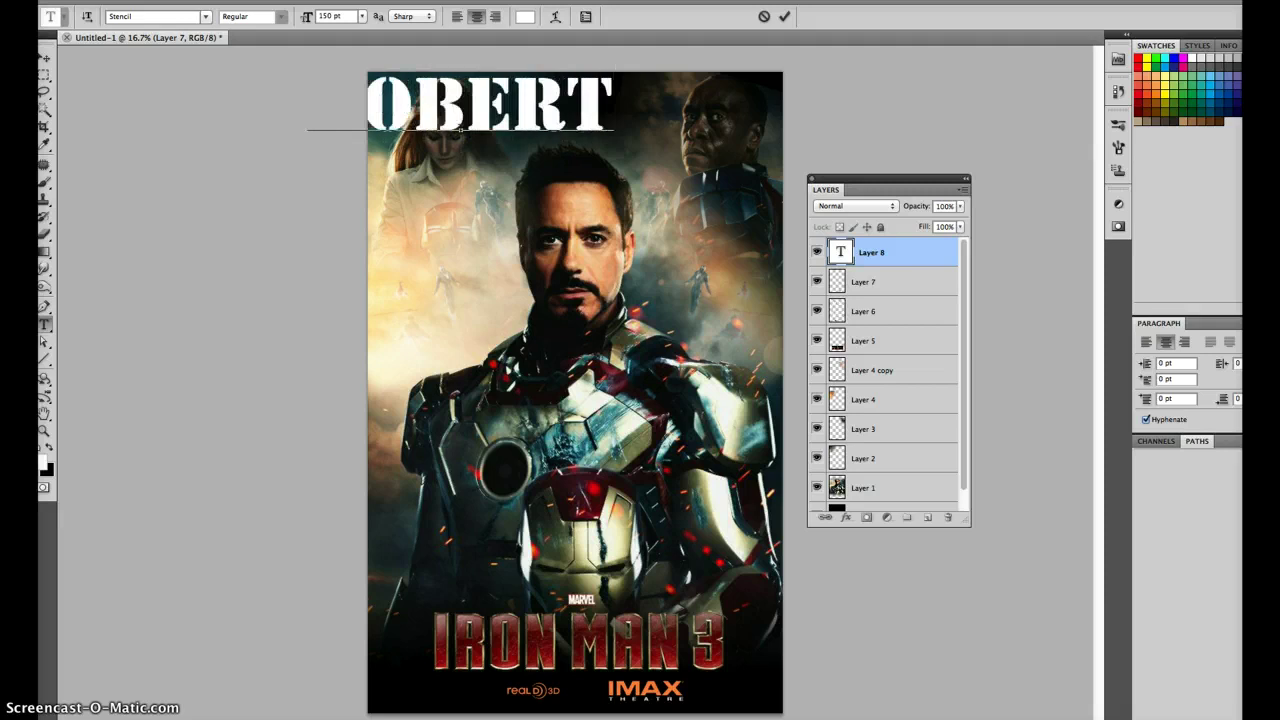
pyautogui.press('Return')
pyautogui.write('DOWN')
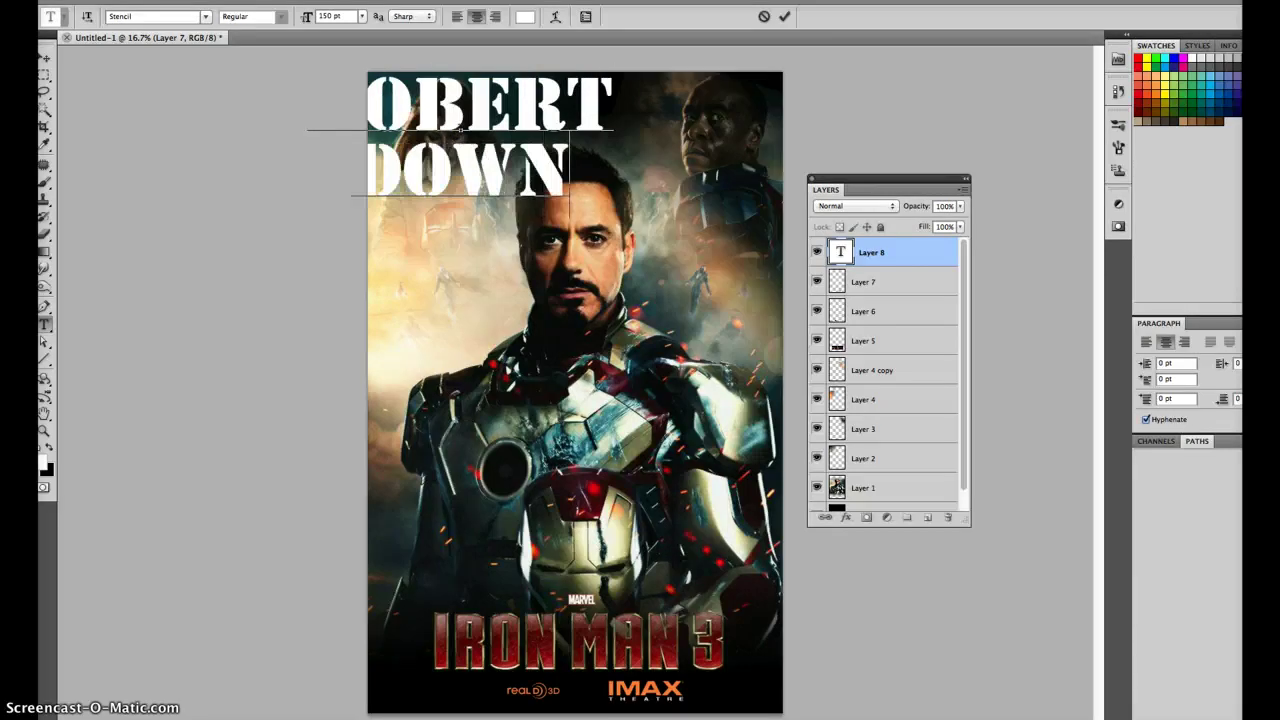
pyautogui.write('EY JR.')
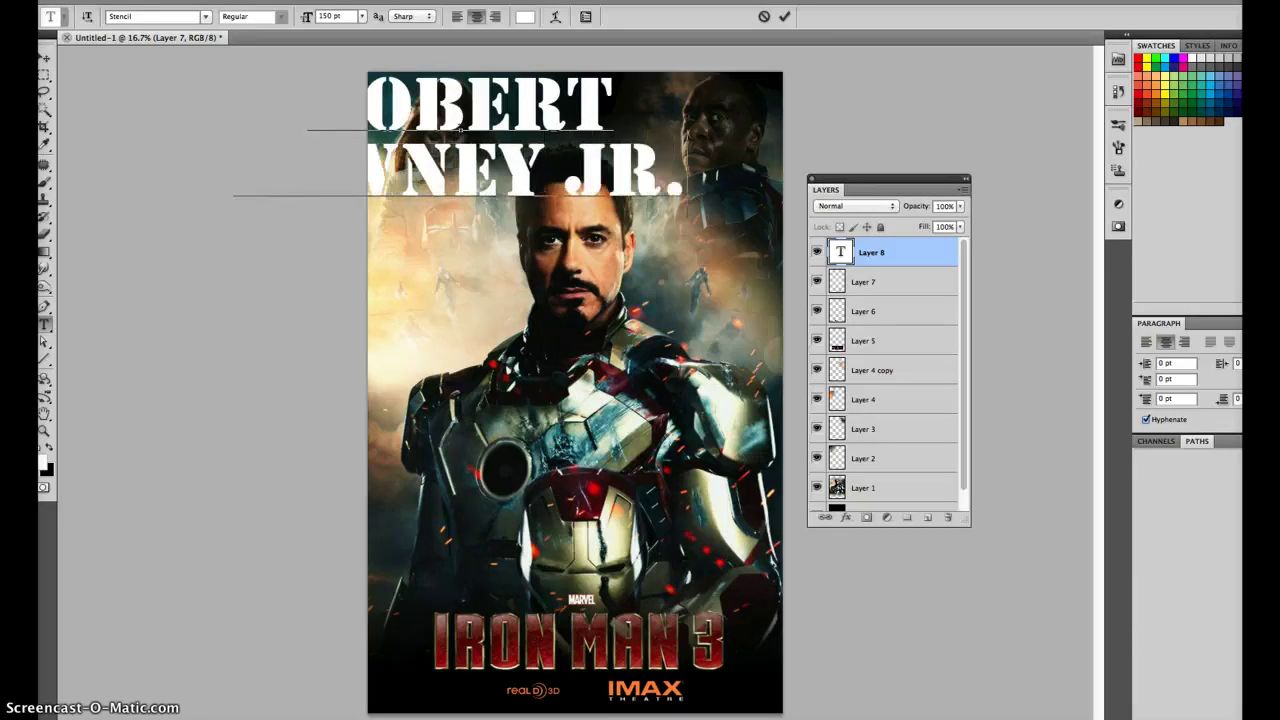
pyautogui.hotkey('ctrl', 'a')
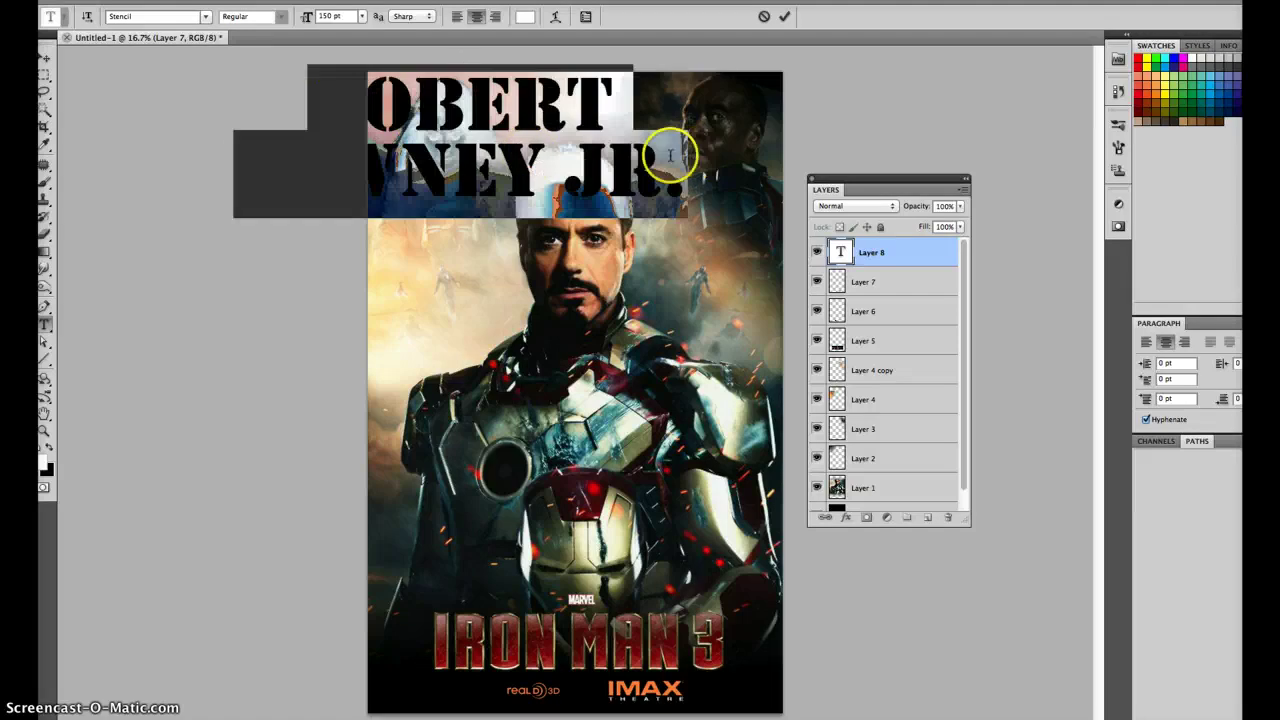
# Change the credit text to the Alien League font at 20 pt.
pyautogui.click(203, 17)
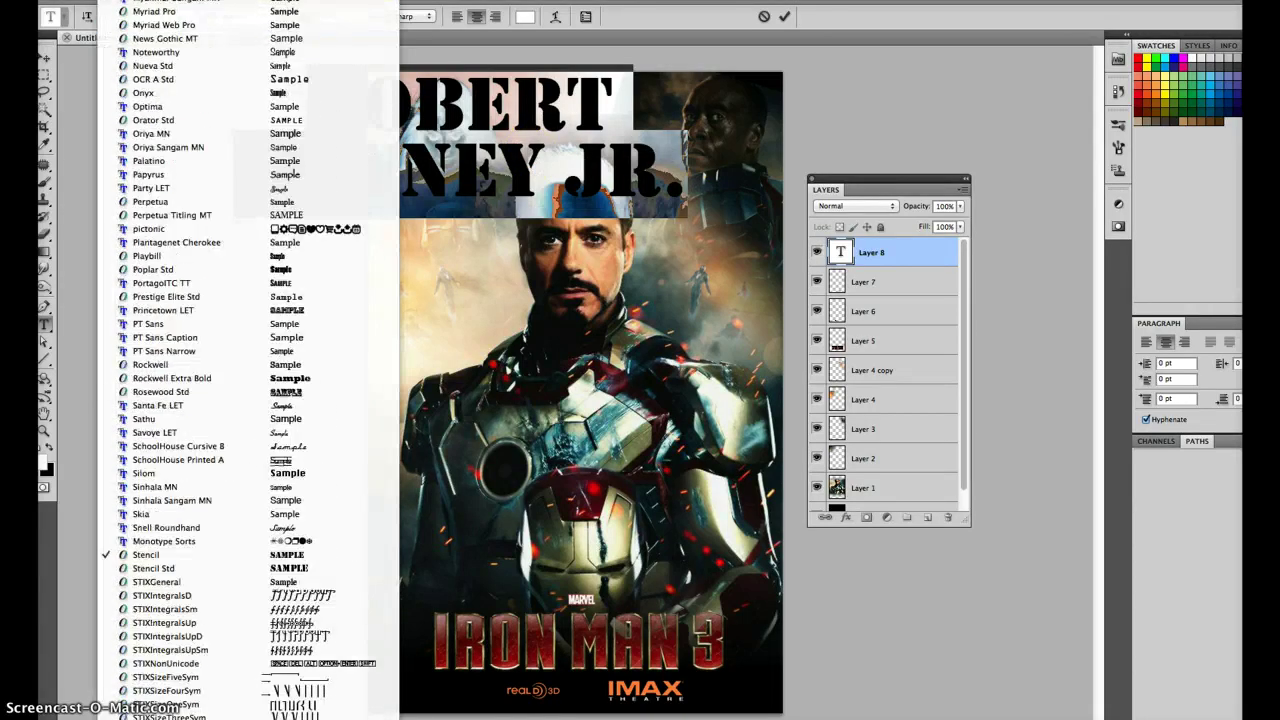
pyautogui.scroll(10, 203, 60)
pyautogui.scroll(10, 203, 60)
pyautogui.scroll(10, 203, 60)
pyautogui.scroll(10, 203, 60)
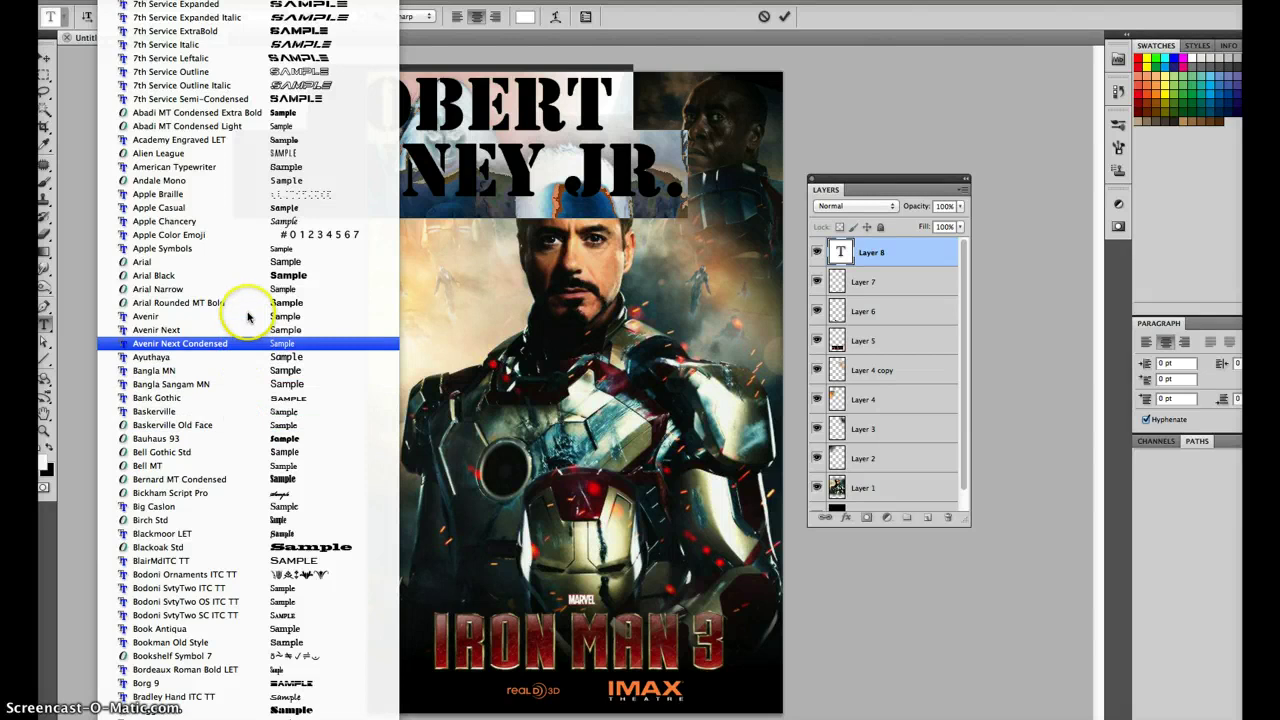
pyautogui.click(249, 154)
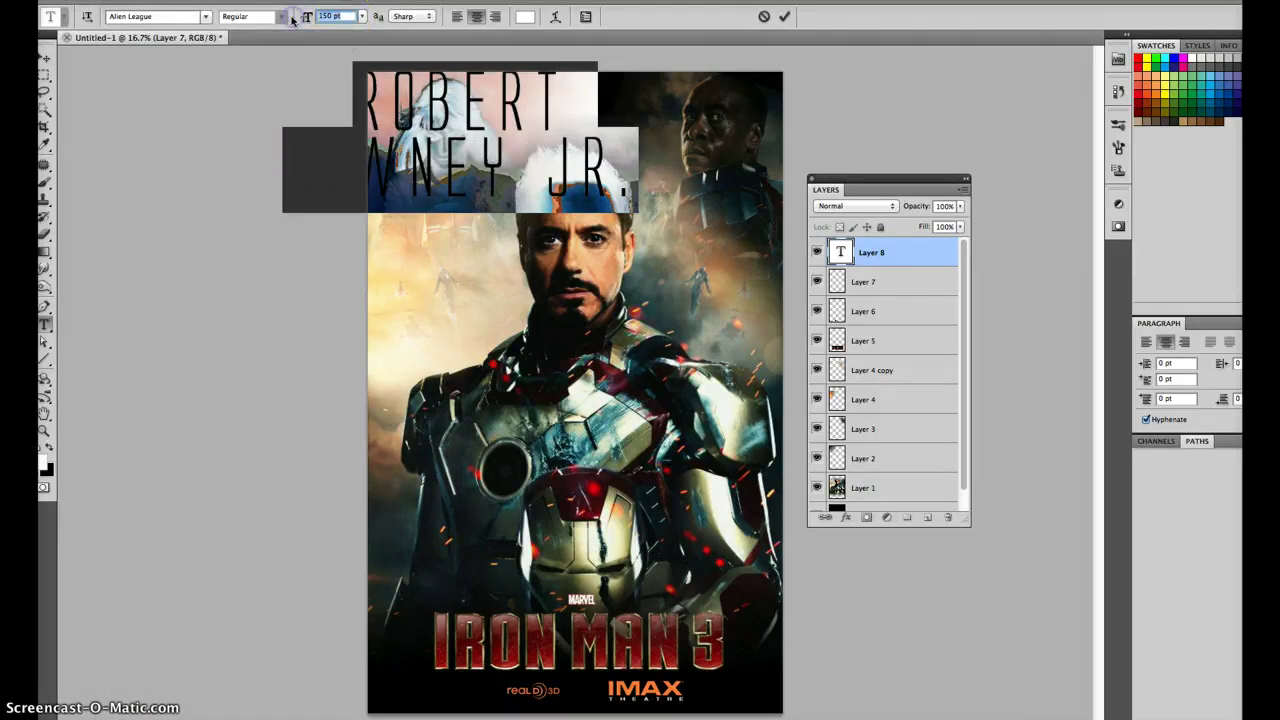
pyautogui.write('20')
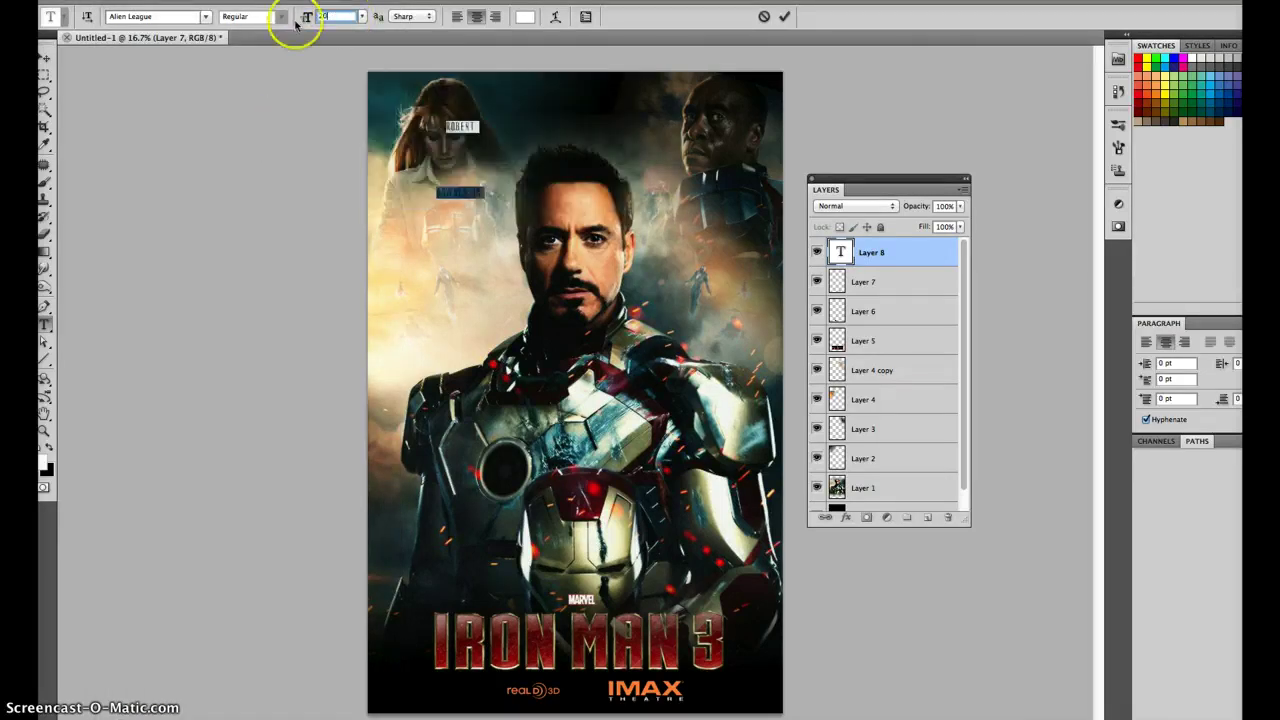
# Set the credit's leading to Auto and its surname line to 30 pt, then commit the text.
pyautogui.click(588, 19)
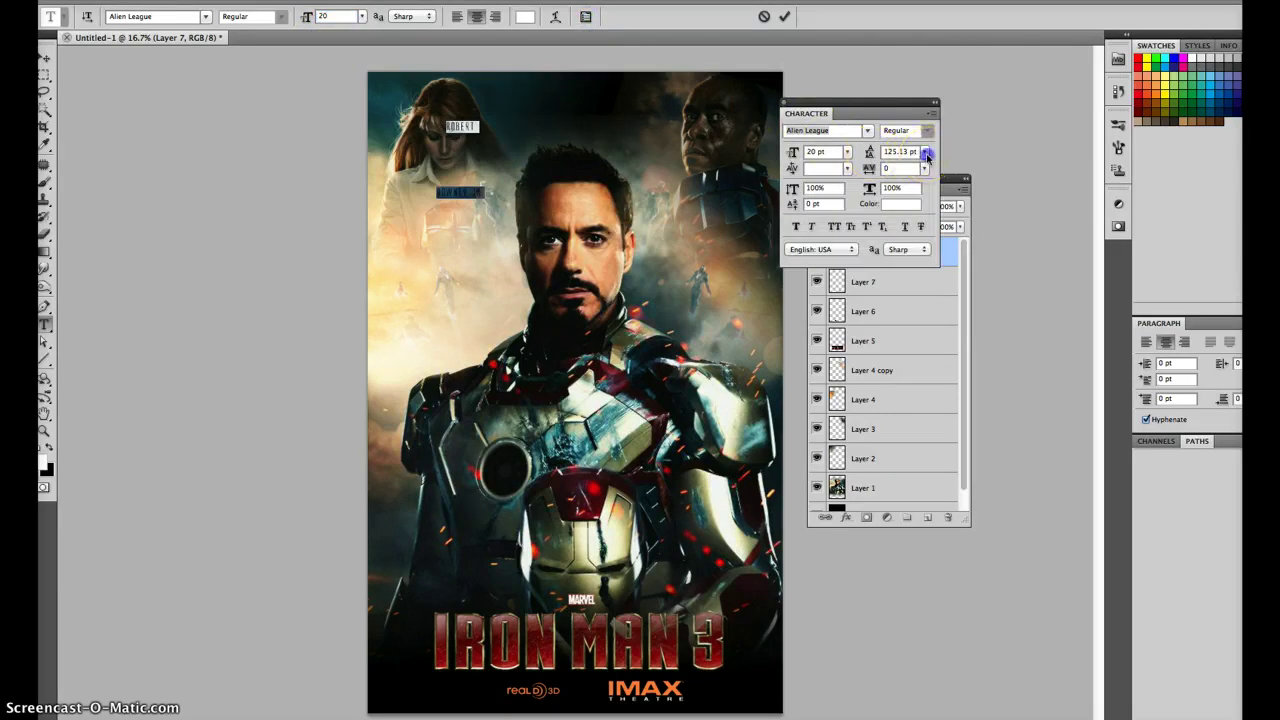
pyautogui.click(927, 155)
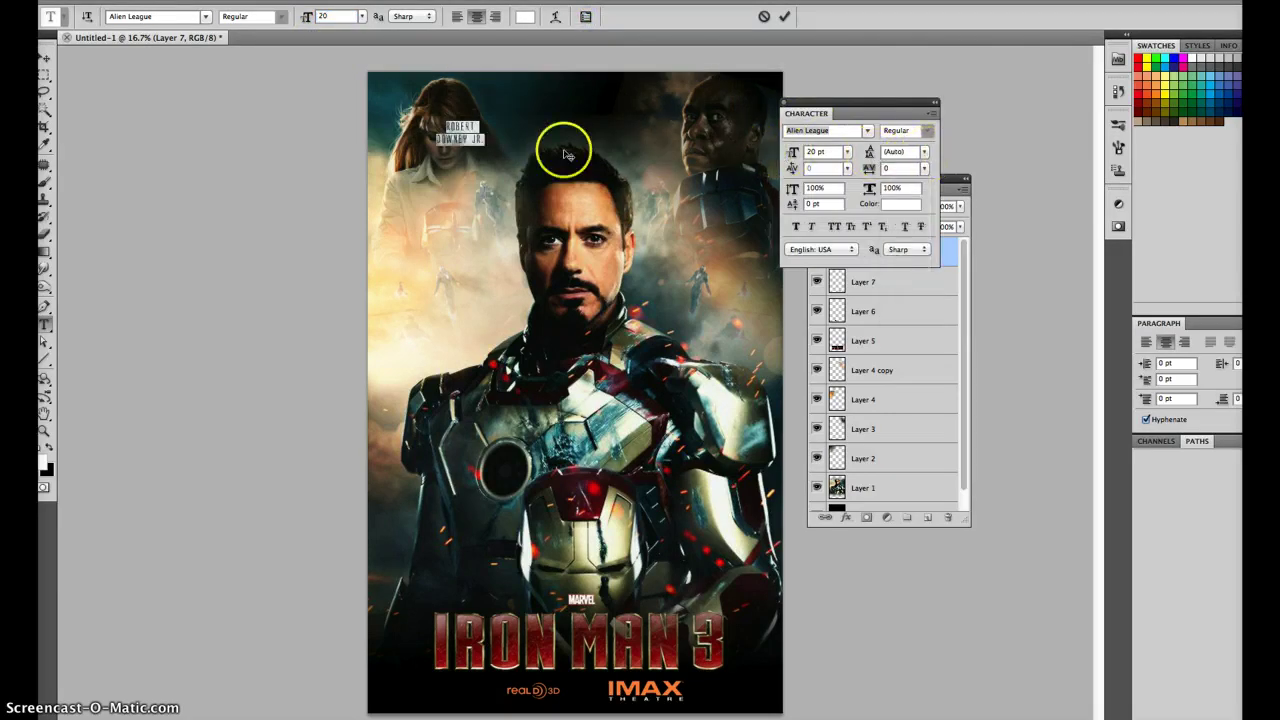
pyautogui.click(458, 128)
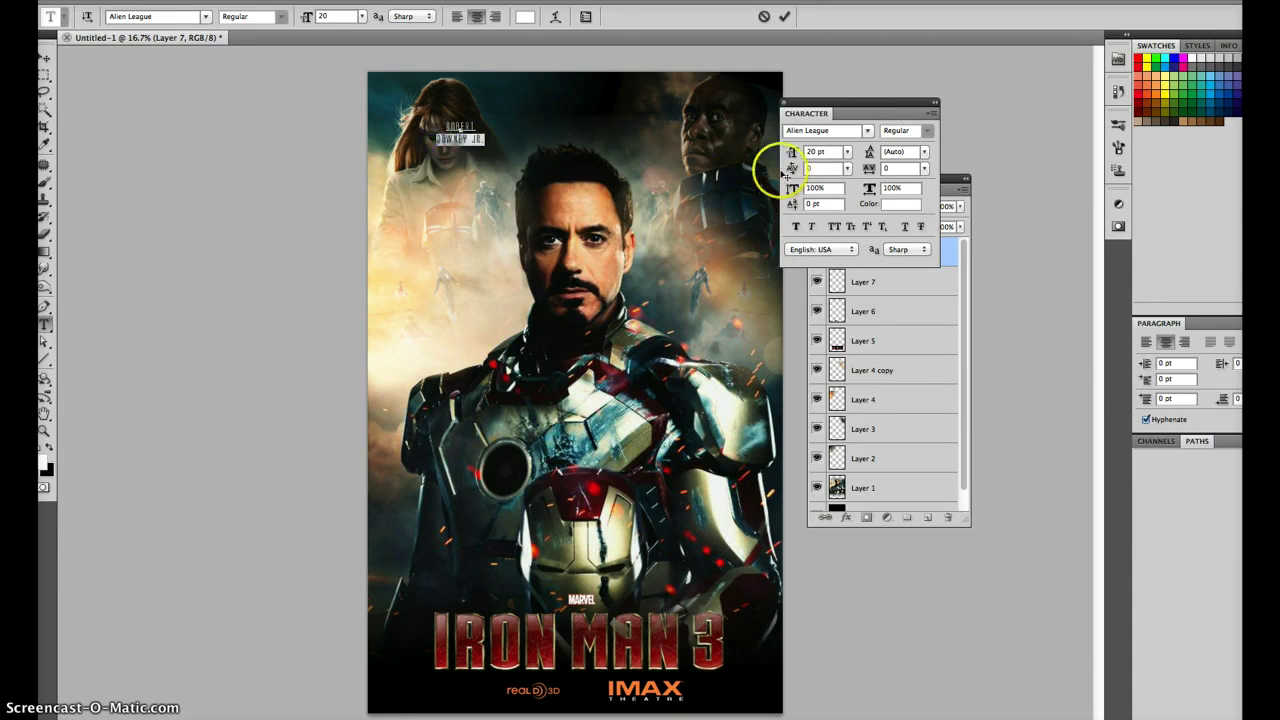
pyautogui.write('40')
pyautogui.press('Return')
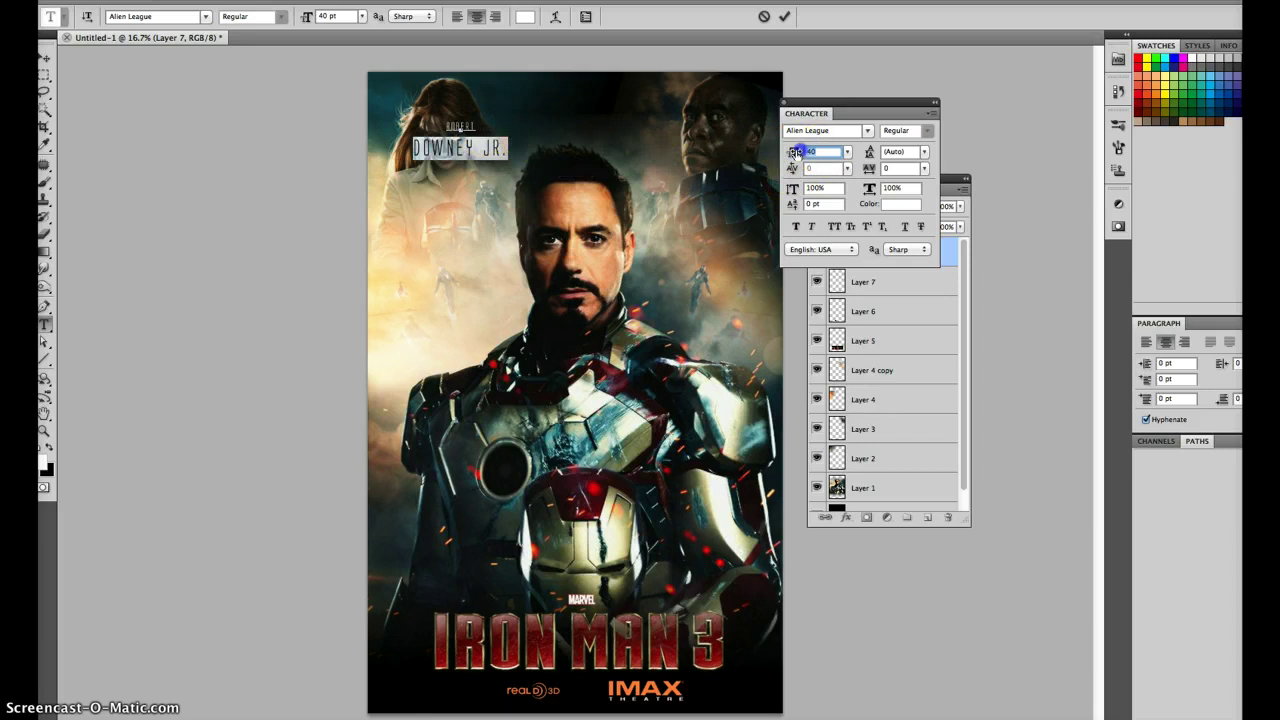
pyautogui.write('30')
pyautogui.press('Return')
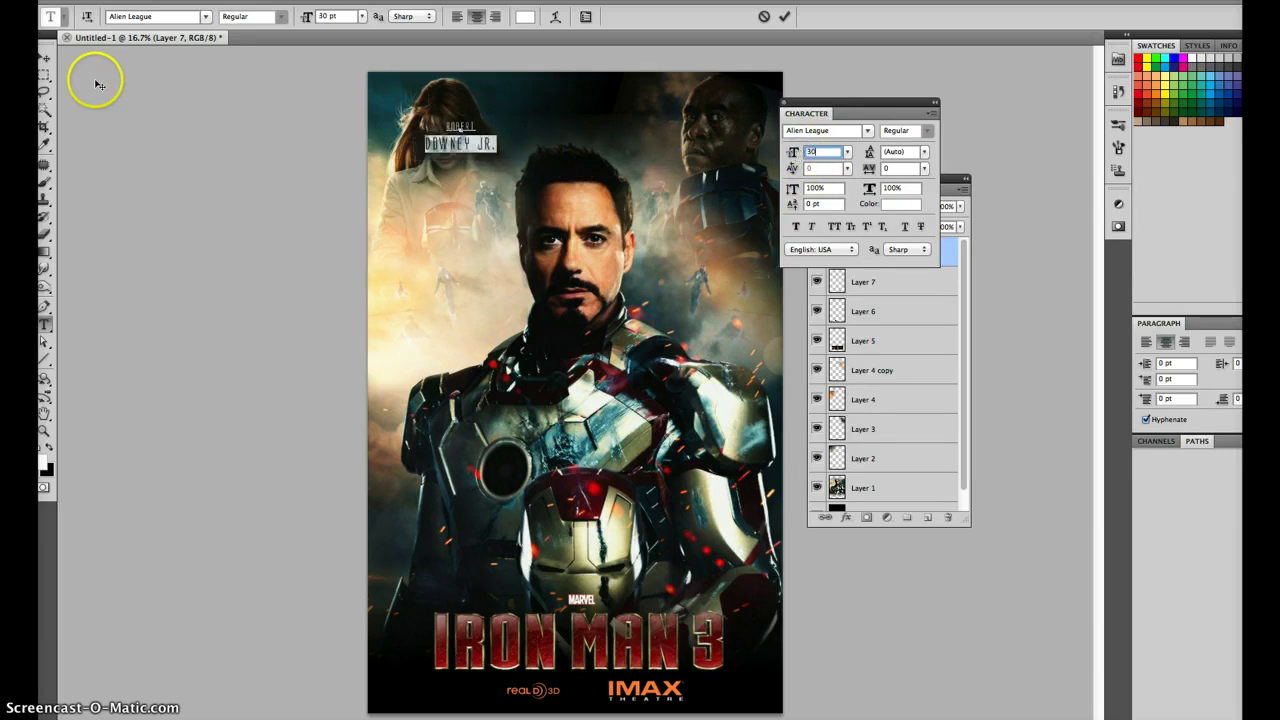
pyautogui.click(46, 62)
# Place the credit at the poster's top-left, moving the Character panel out of the way.
pyautogui.moveTo(490, 142); pyautogui.dragTo(450, 120)
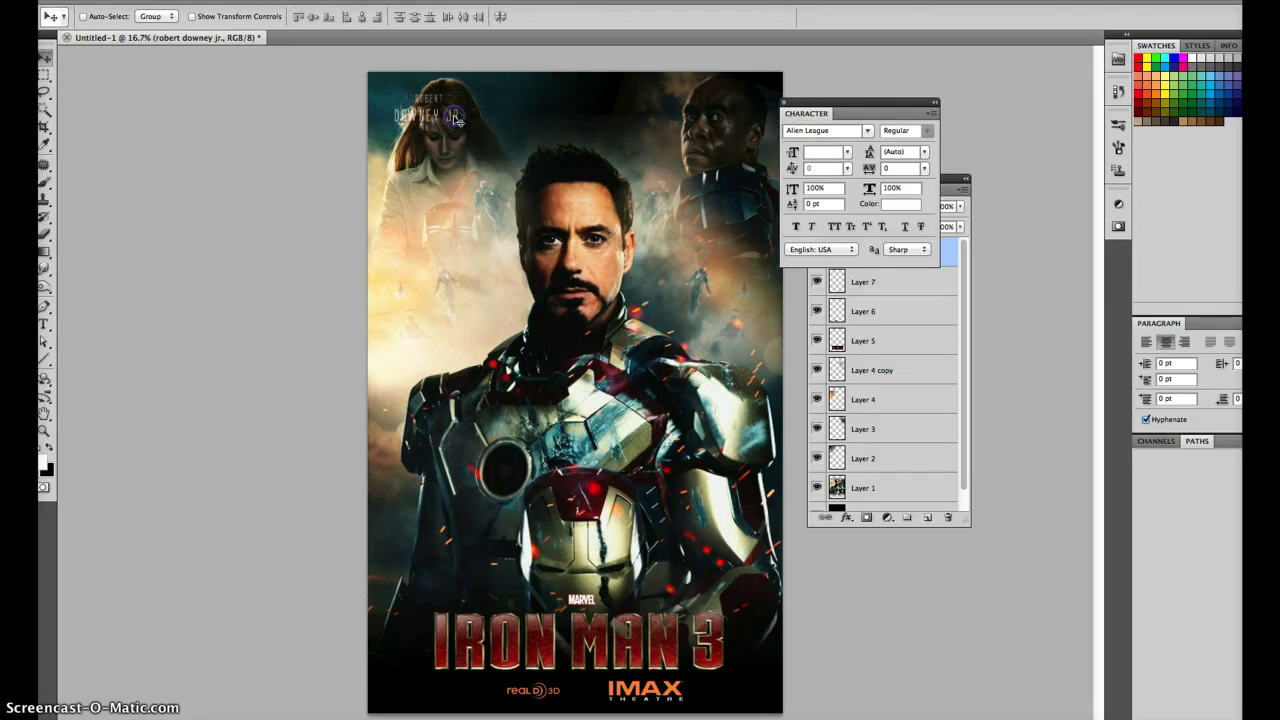
pyautogui.moveTo(937, 104)
pyautogui.mouseDown()
pyautogui.moveTo(1072, 187)
pyautogui.moveTo(1057, 194)
pyautogui.mouseUp()
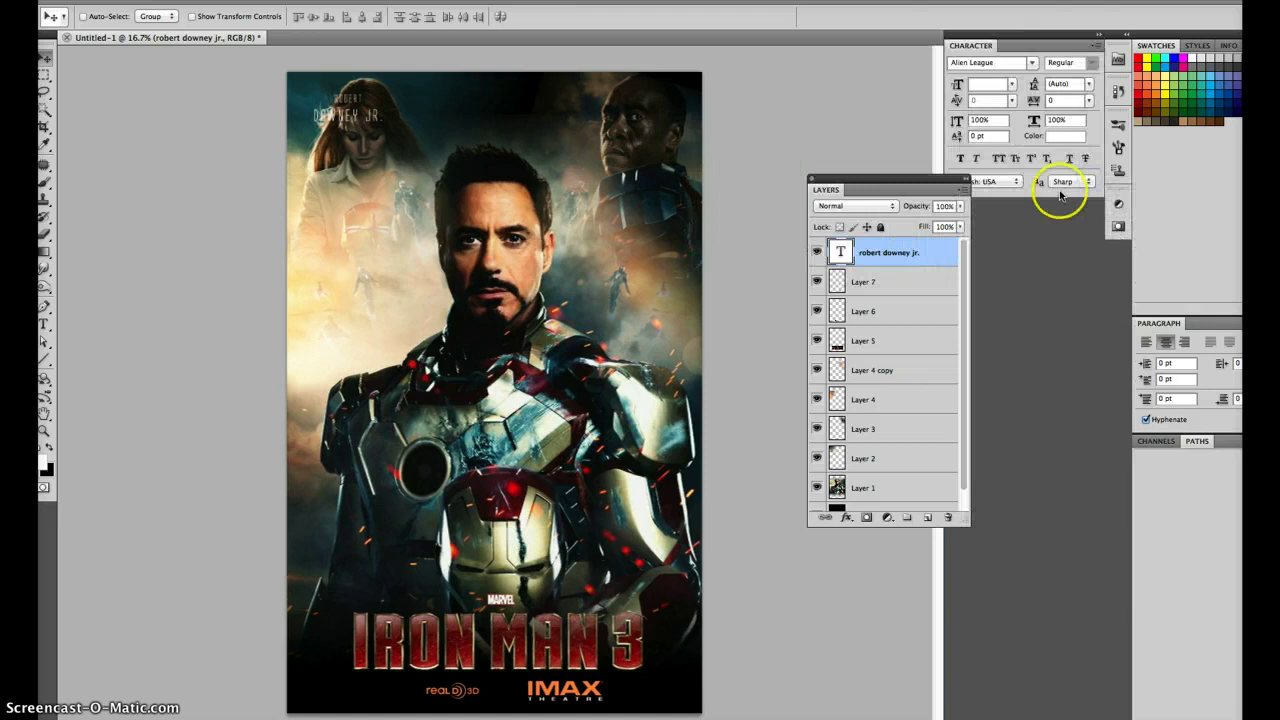
pyautogui.moveTo(949, 181); pyautogui.dragTo(920, 183)
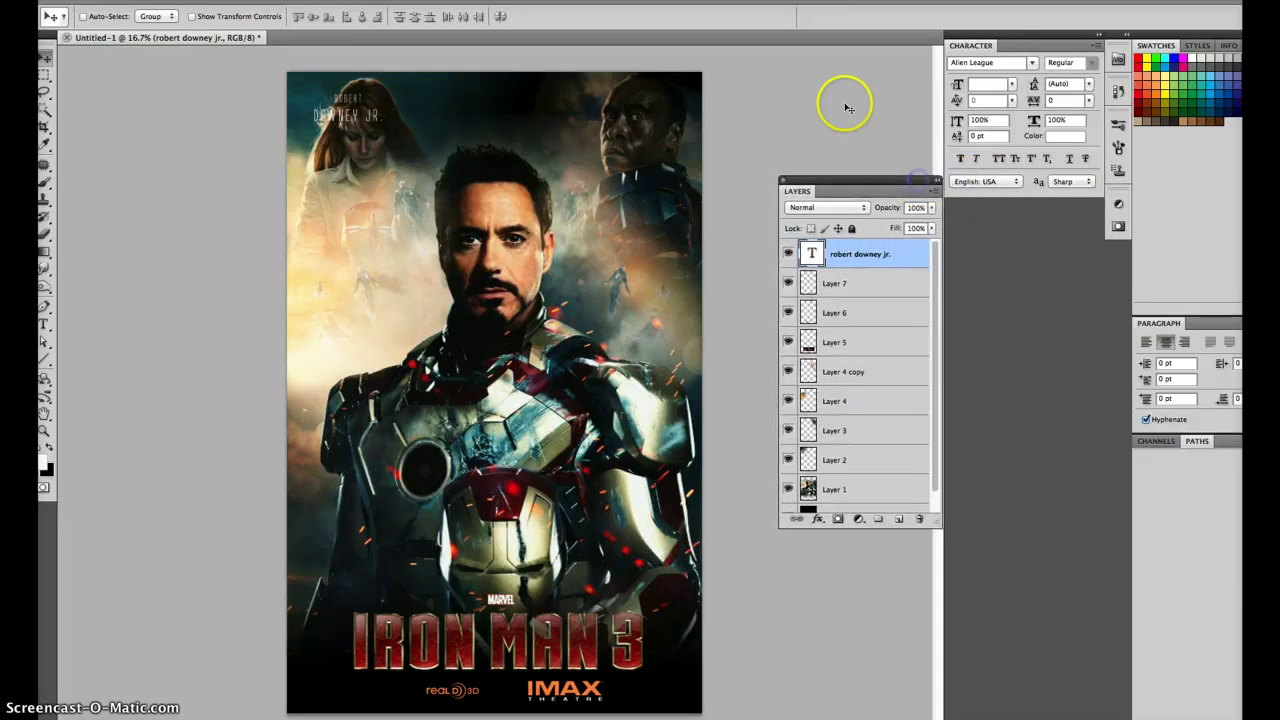
pyautogui.moveTo(341, 107); pyautogui.dragTo(345, 107)
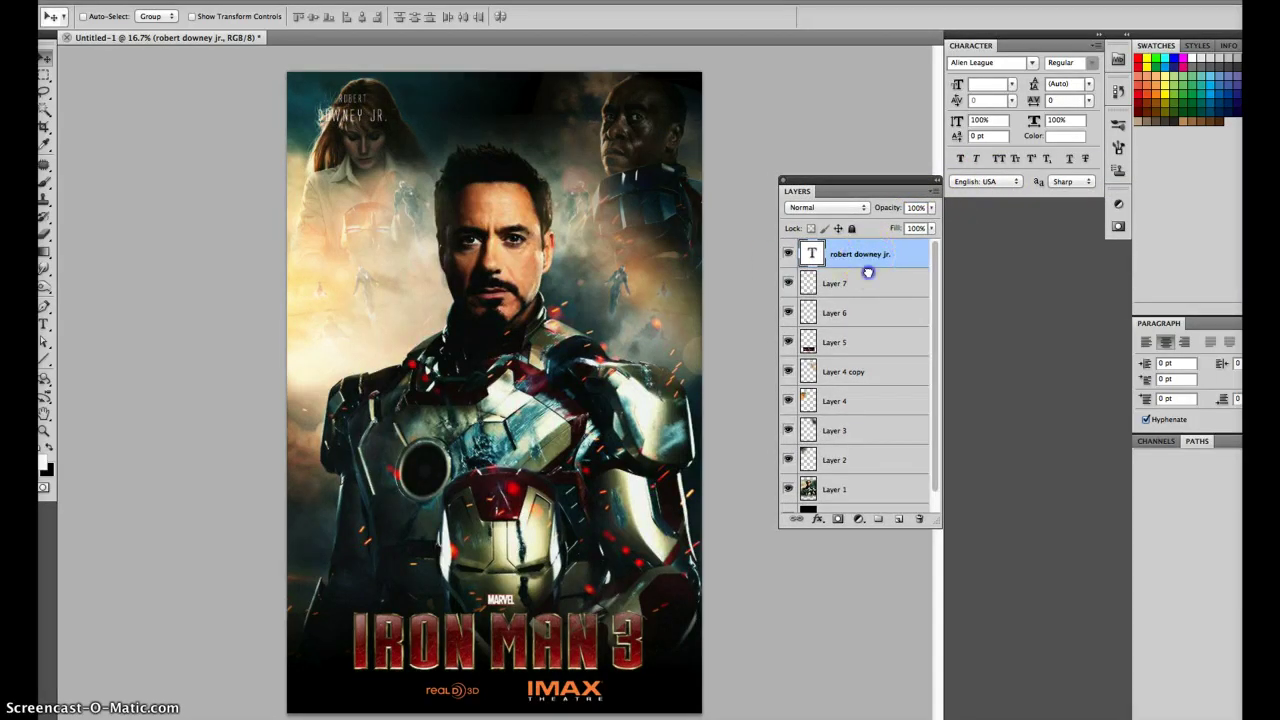
# Duplicate the credit layer three times and space the copies evenly across the top.
pyautogui.moveTo(868, 272); pyautogui.dragTo(898, 519)
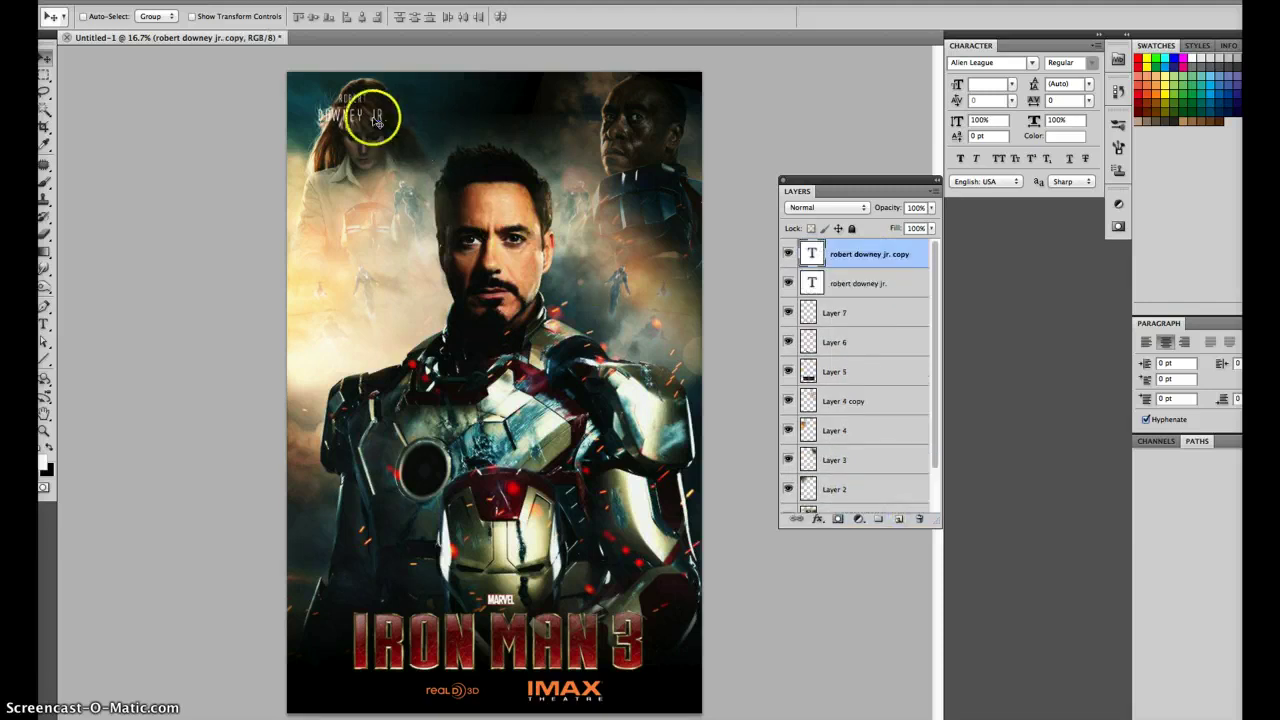
pyautogui.moveTo(376, 120); pyautogui.dragTo(452, 118)
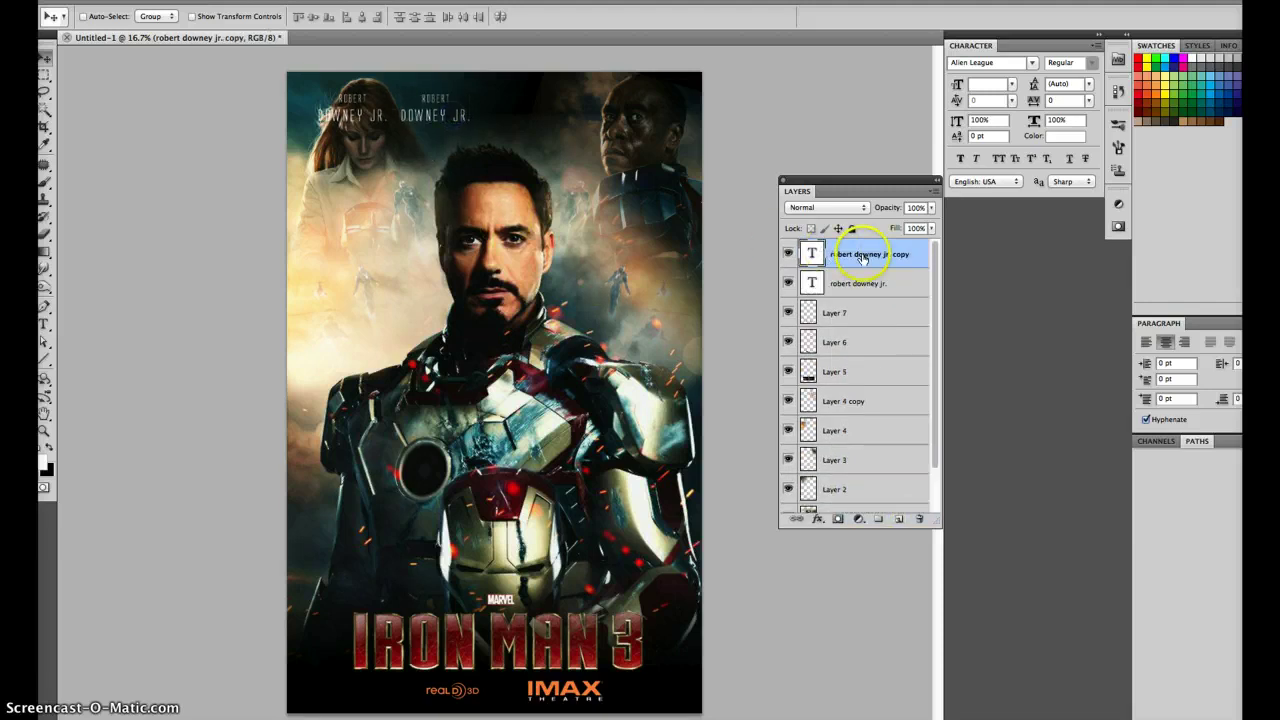
pyautogui.moveTo(862, 254); pyautogui.dragTo(897, 515)
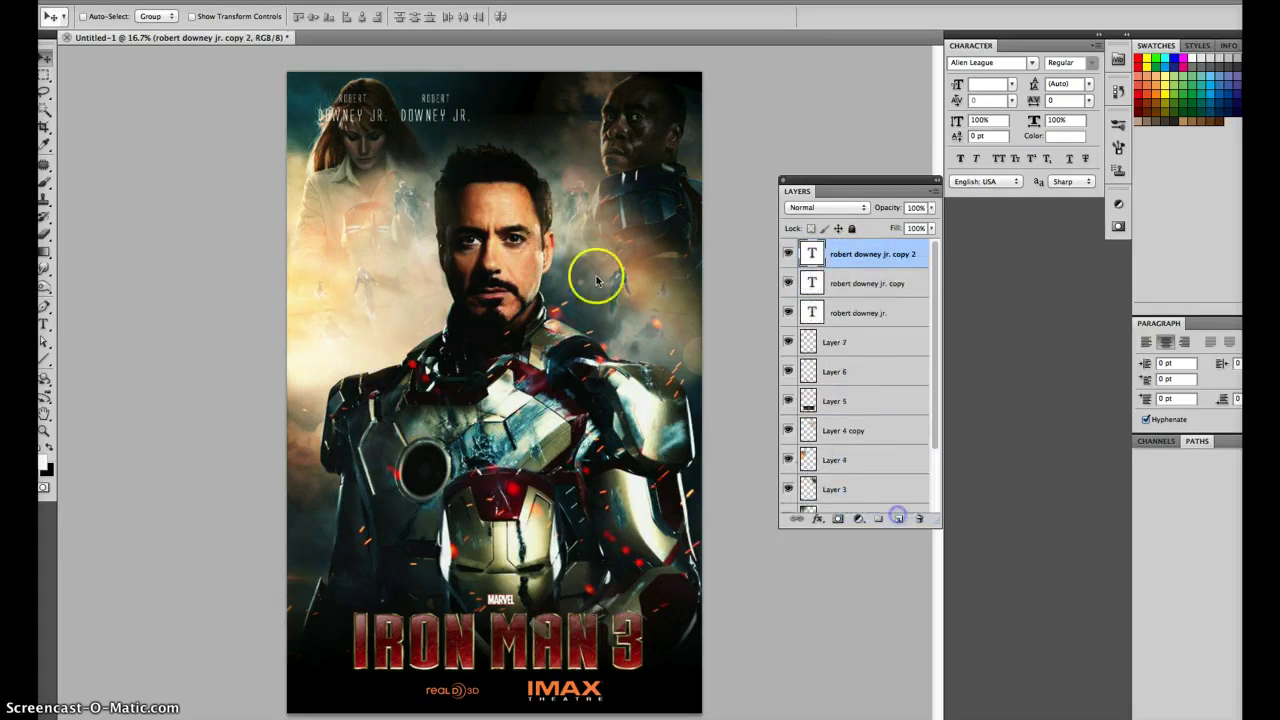
pyautogui.moveTo(443, 114); pyautogui.dragTo(527, 117)
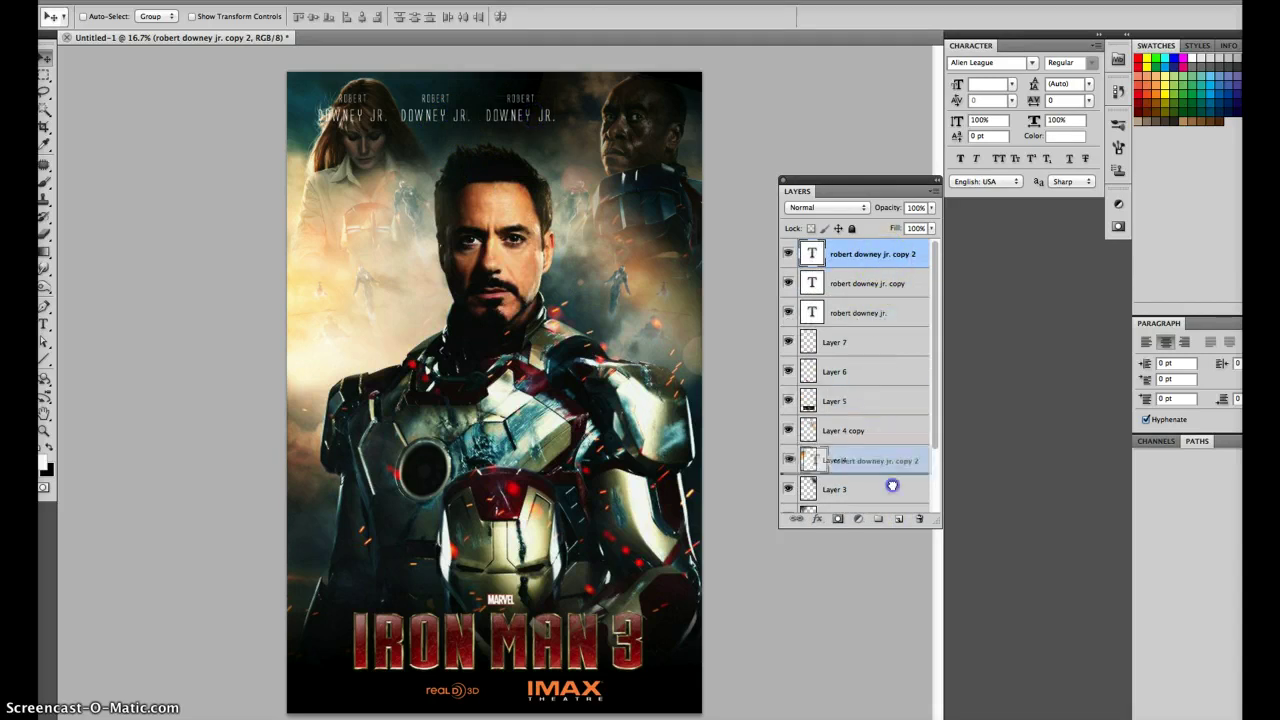
pyautogui.moveTo(883, 268); pyautogui.dragTo(898, 518)
pyautogui.moveTo(543, 114); pyautogui.dragTo(591, 108)
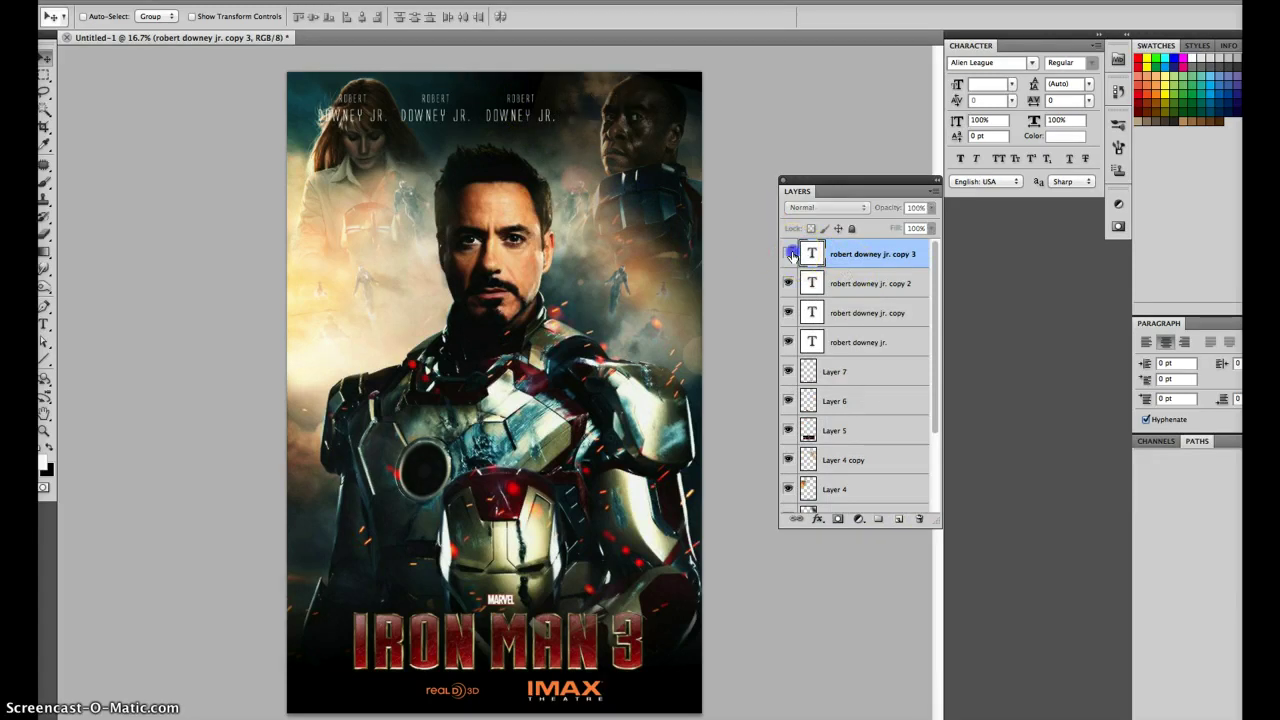
pyautogui.press('t')
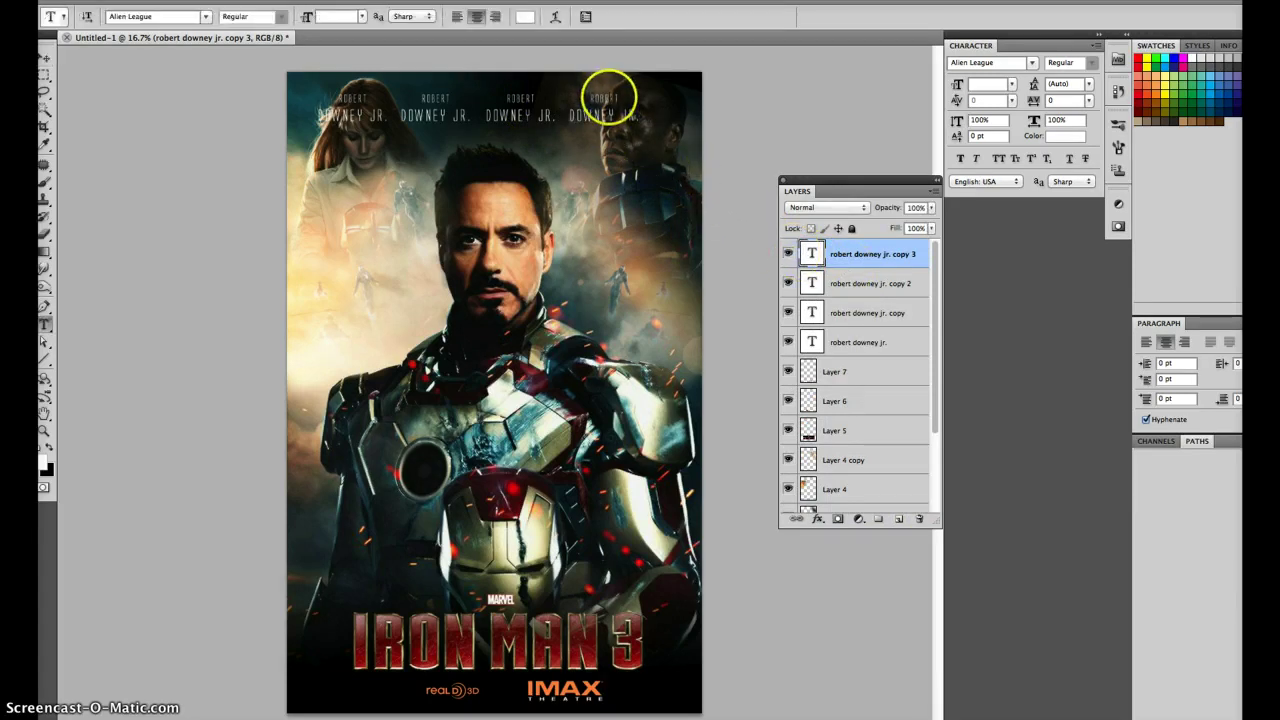
pyautogui.click(606, 98)
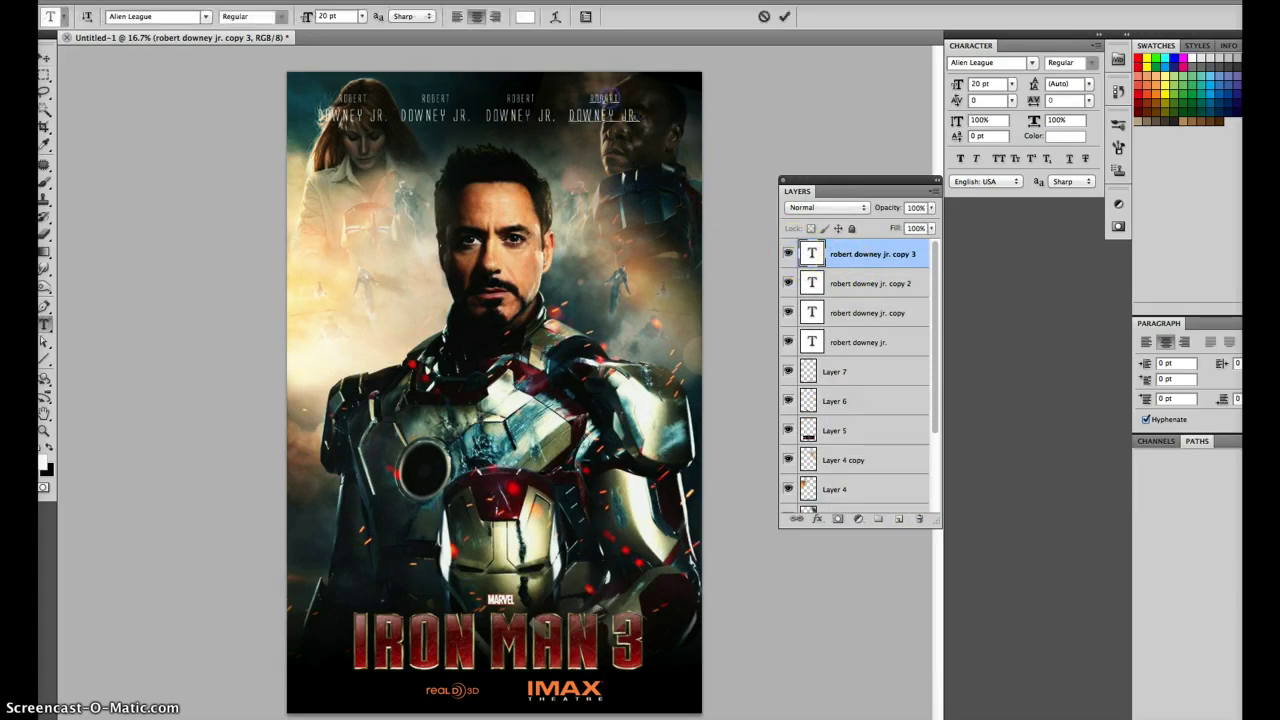
pyautogui.click(44, 431)
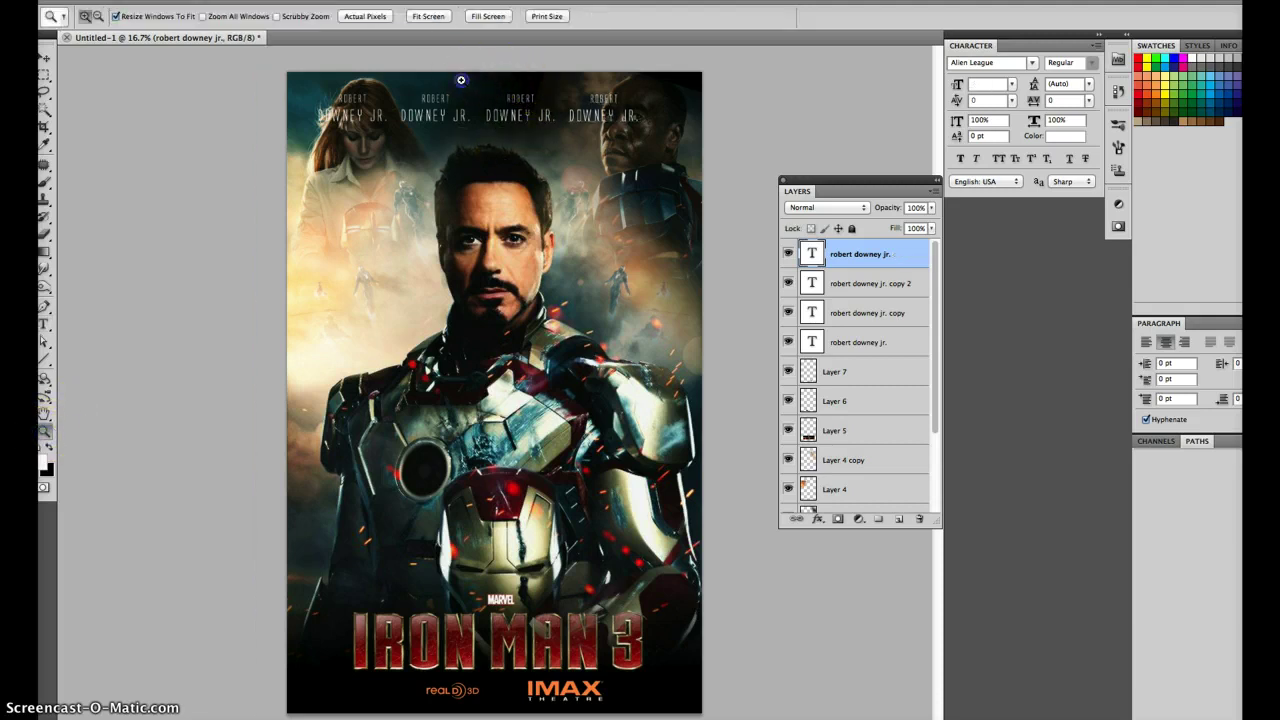
# Zoom in on the top credits and retype the third one with another actor's first name and surname.
pyautogui.moveTo(706, 180); pyautogui.dragTo(700, 182)
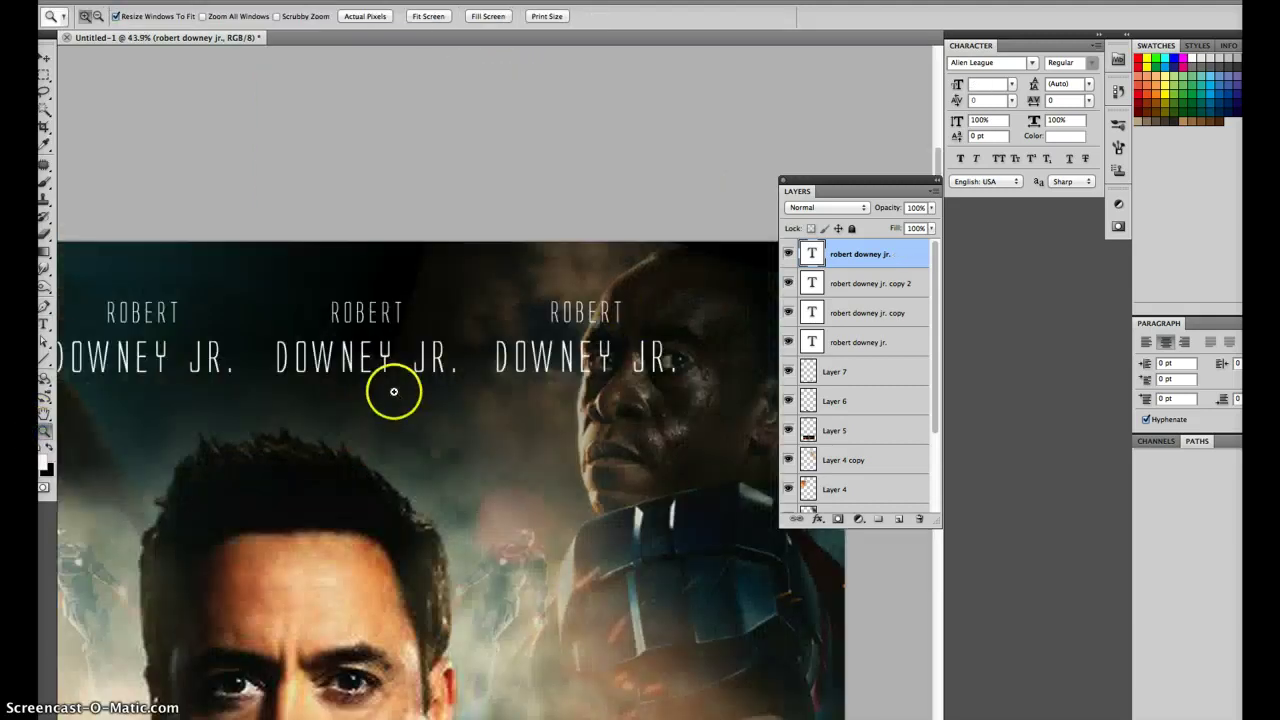
pyautogui.click(44, 325)
pyautogui.click(551, 313)
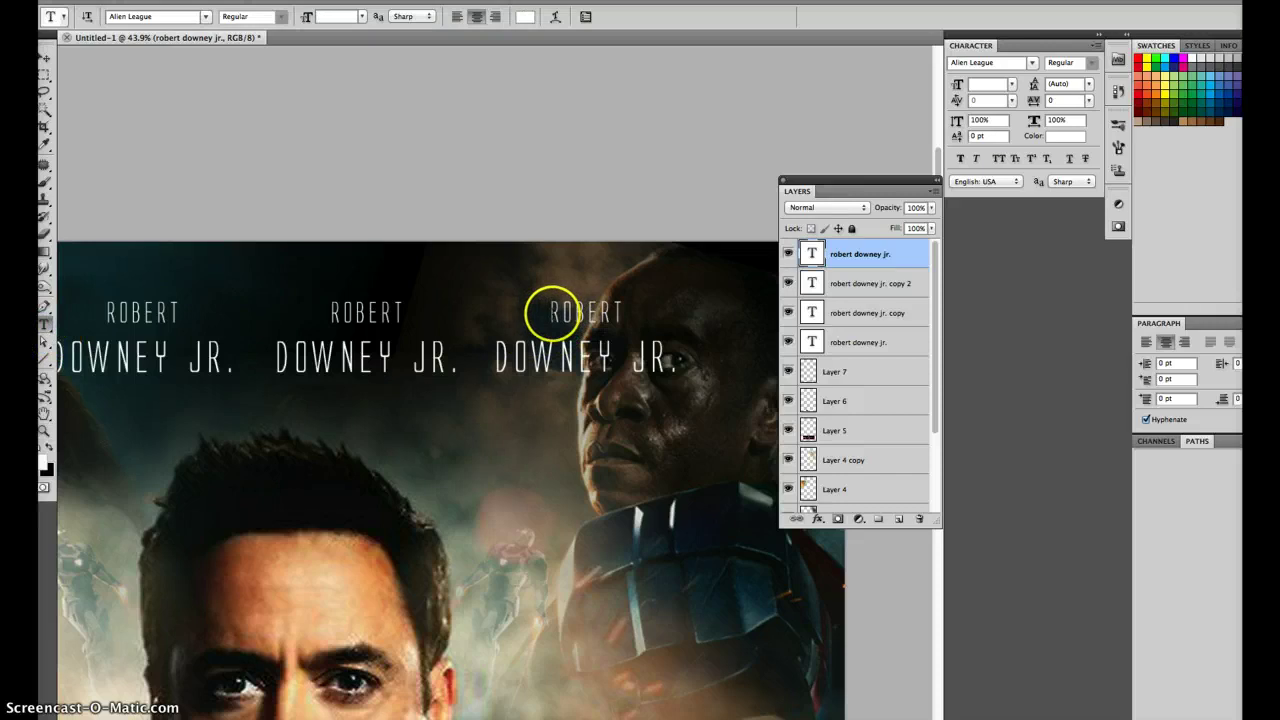
pyautogui.moveTo(551, 313); pyautogui.dragTo(622, 314)
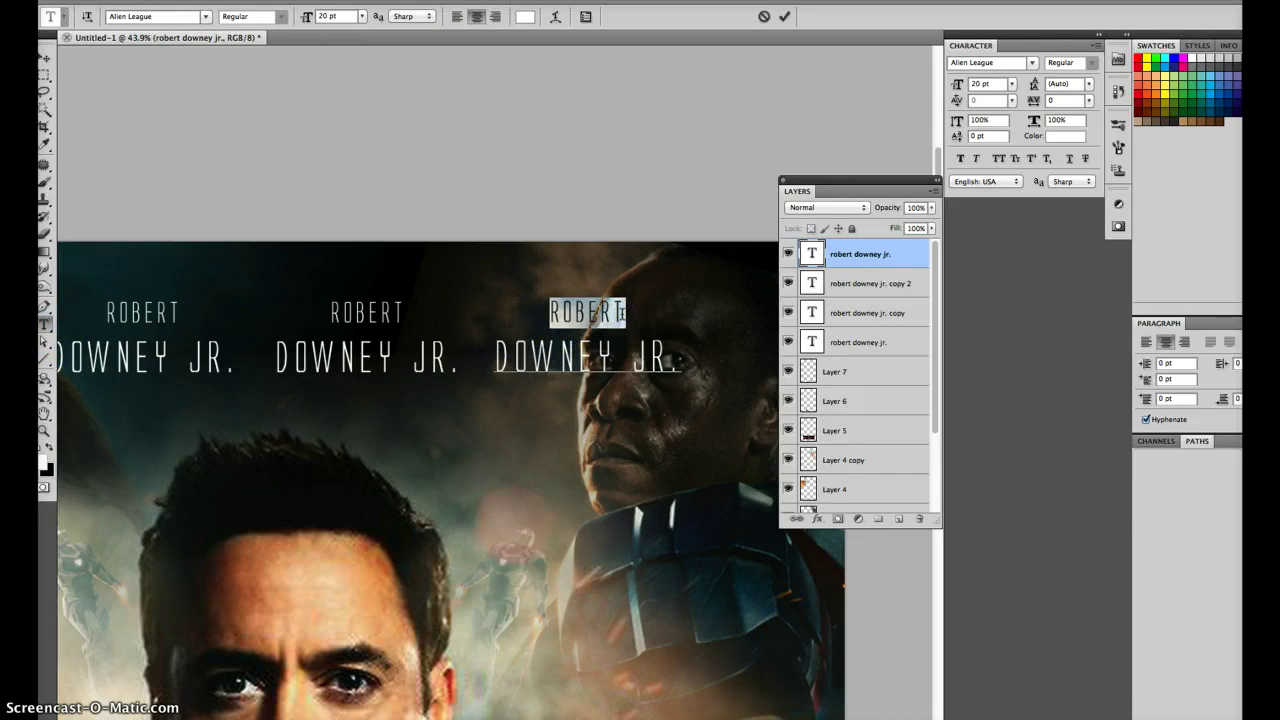
pyautogui.write('BEN')
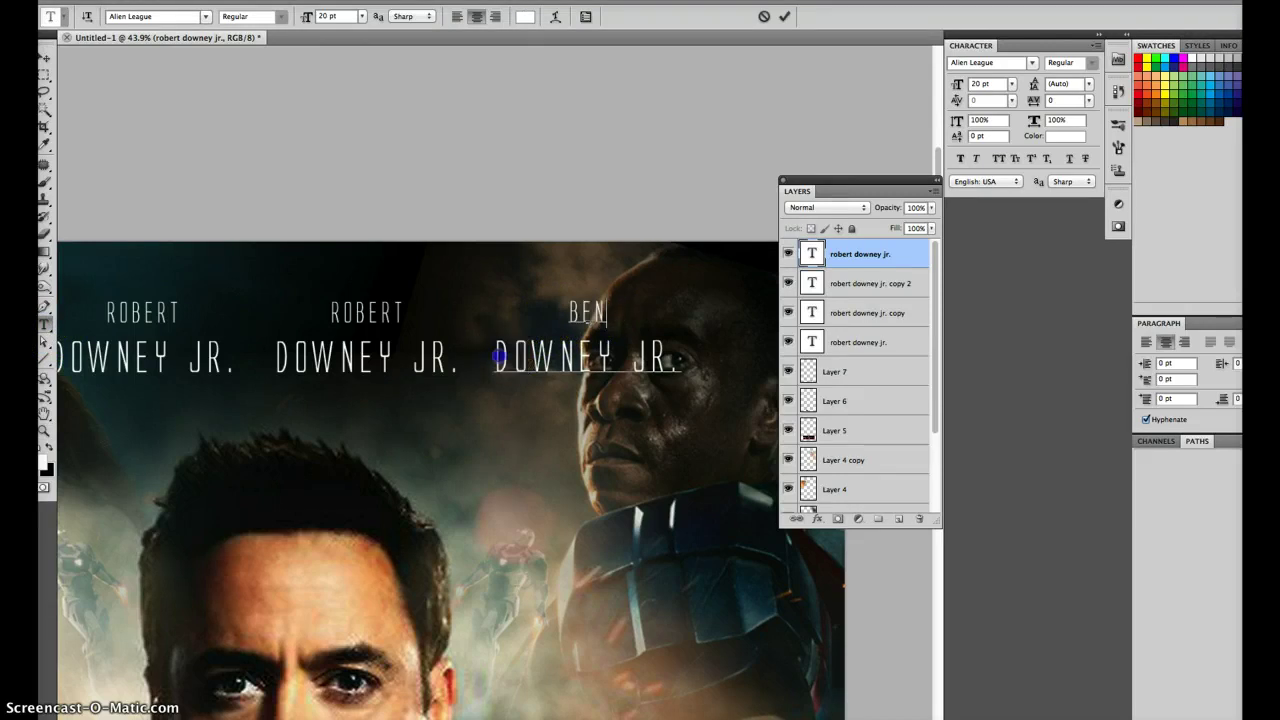
pyautogui.moveTo(495, 355); pyautogui.dragTo(681, 356)
pyautogui.write('KI')
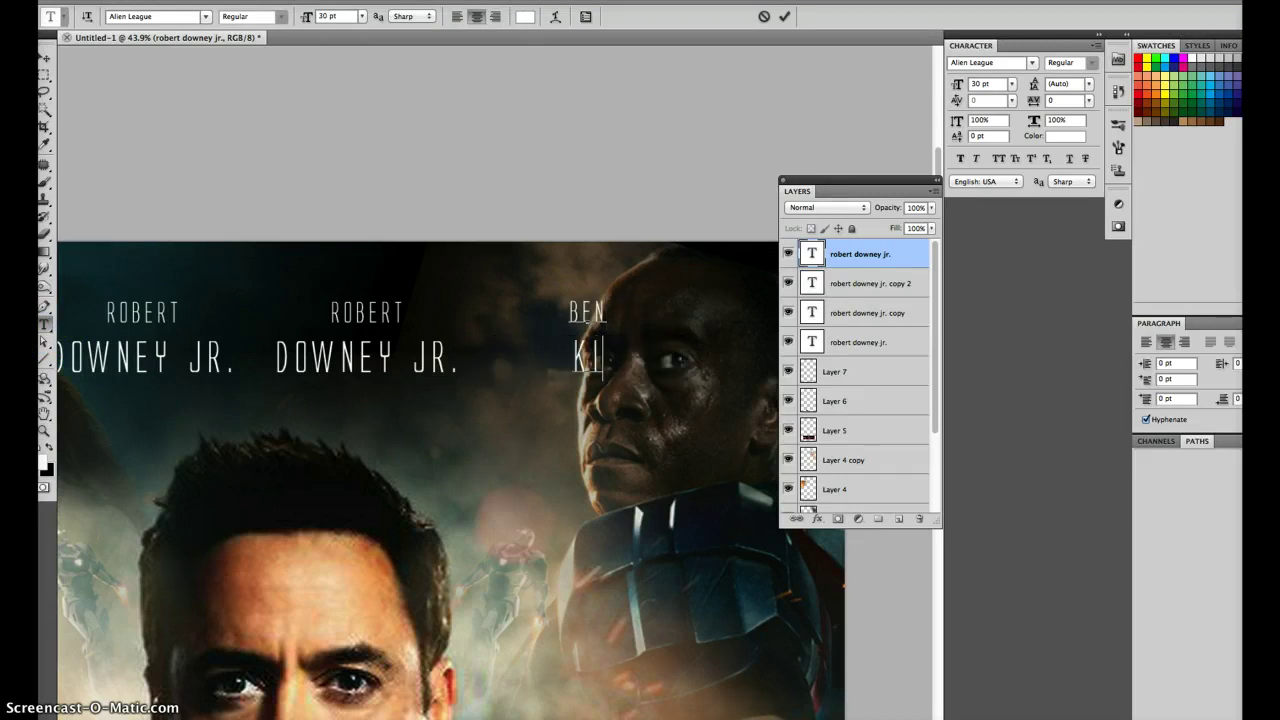
pyautogui.write('NGSLEY')
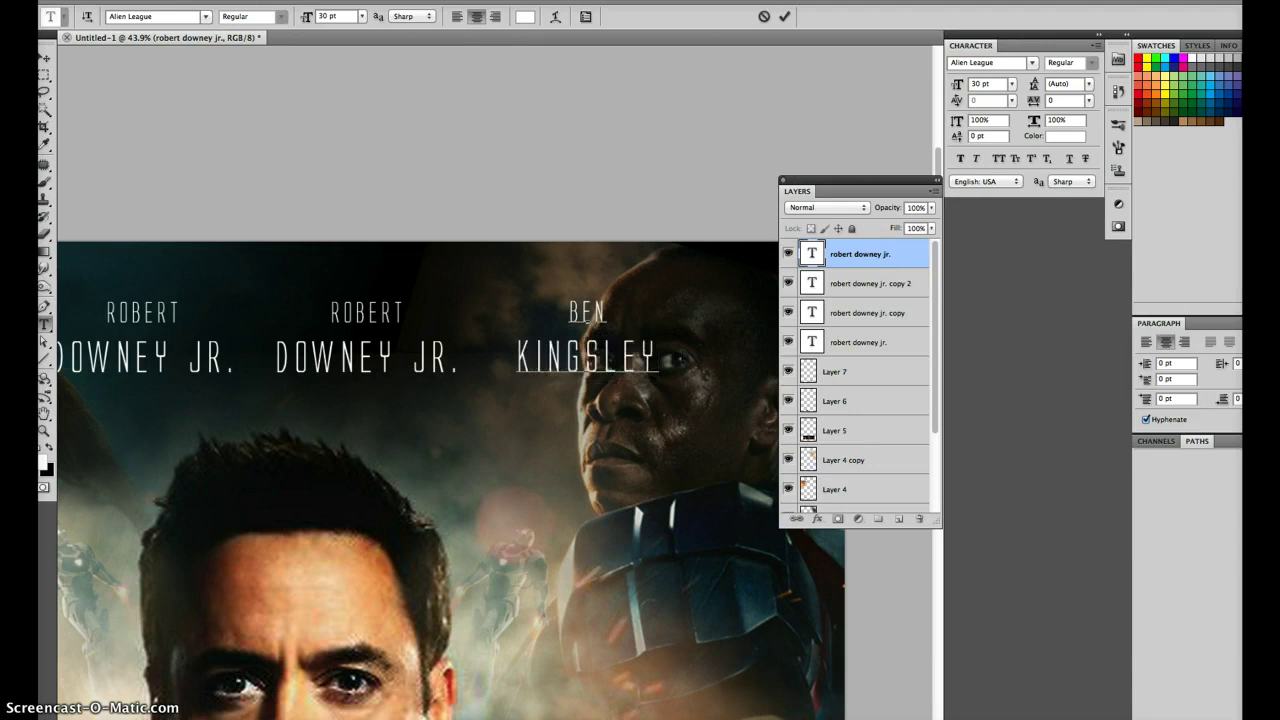
# Retype the middle credit with a further actor's first name and surname and commit it.
pyautogui.click(789, 284)
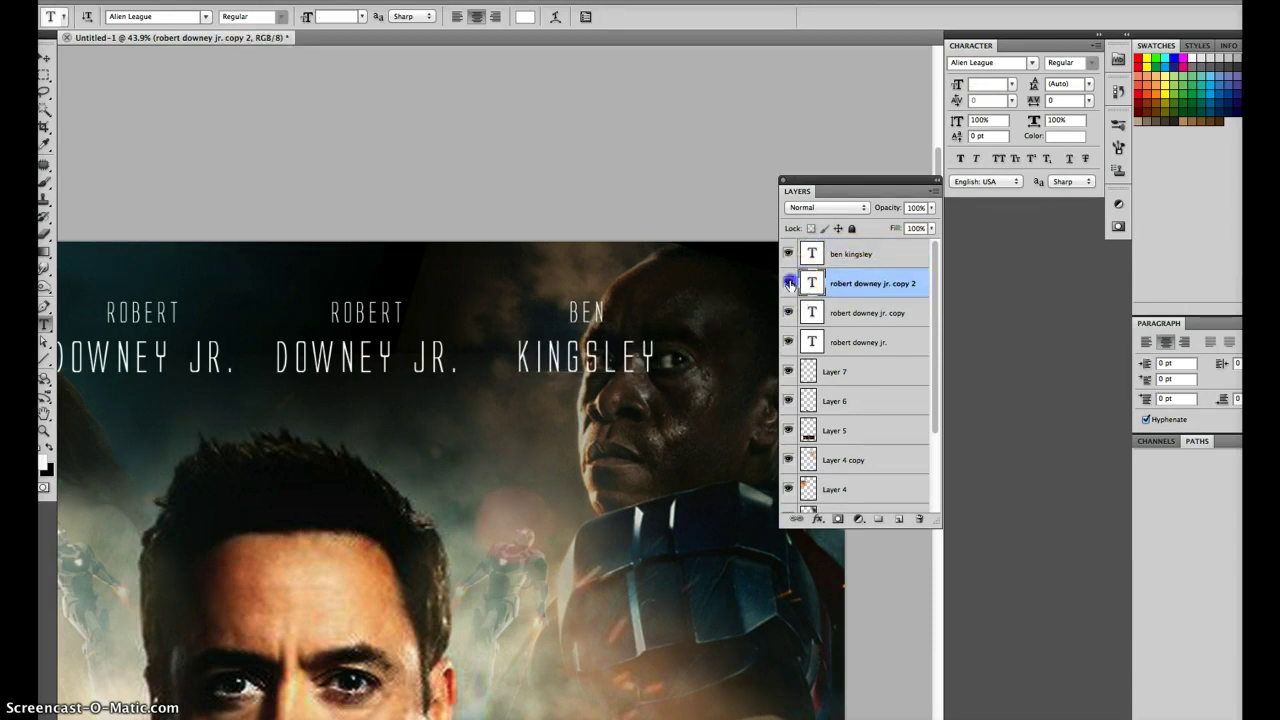
pyautogui.click(789, 284)
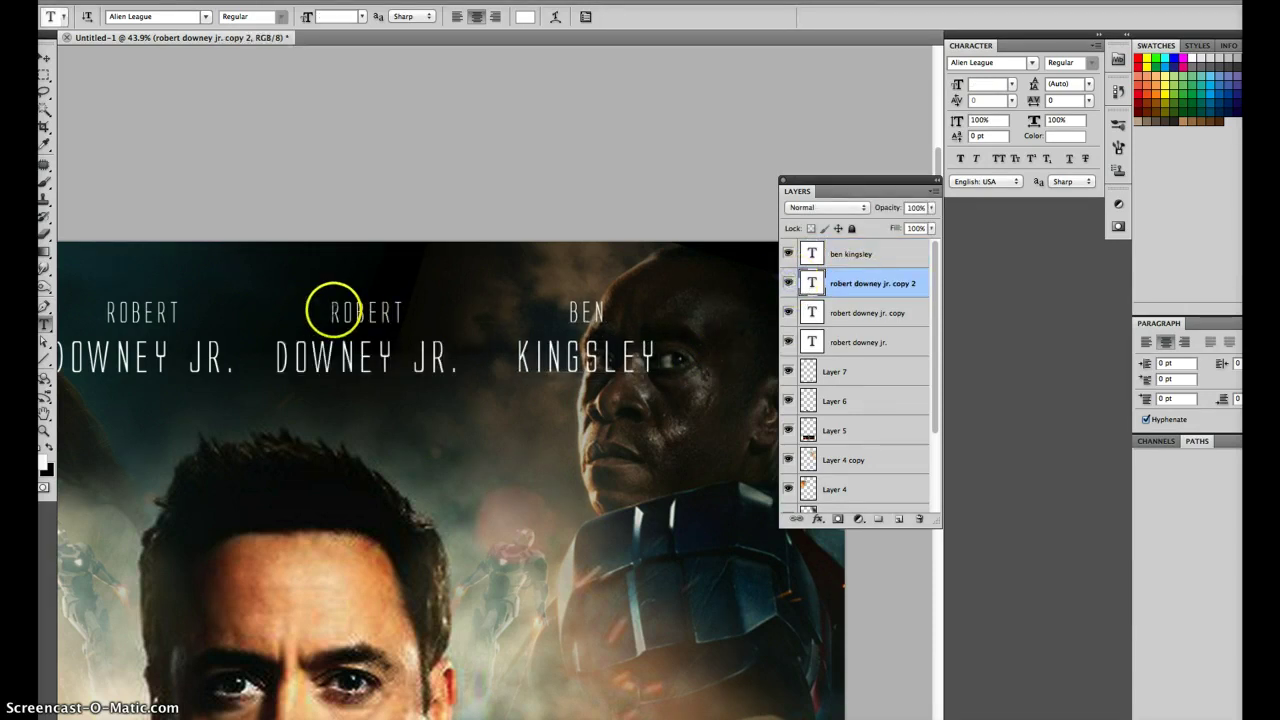
pyautogui.doubleClick(368, 313)
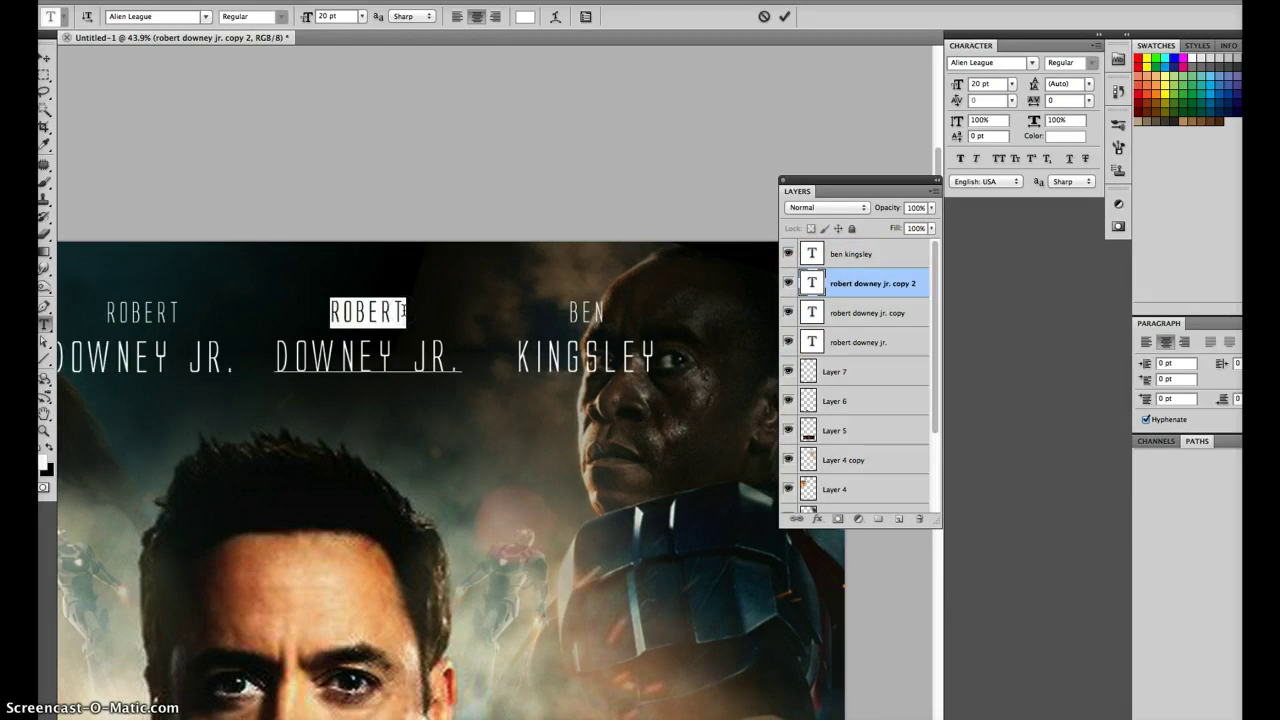
pyautogui.write('GUY')
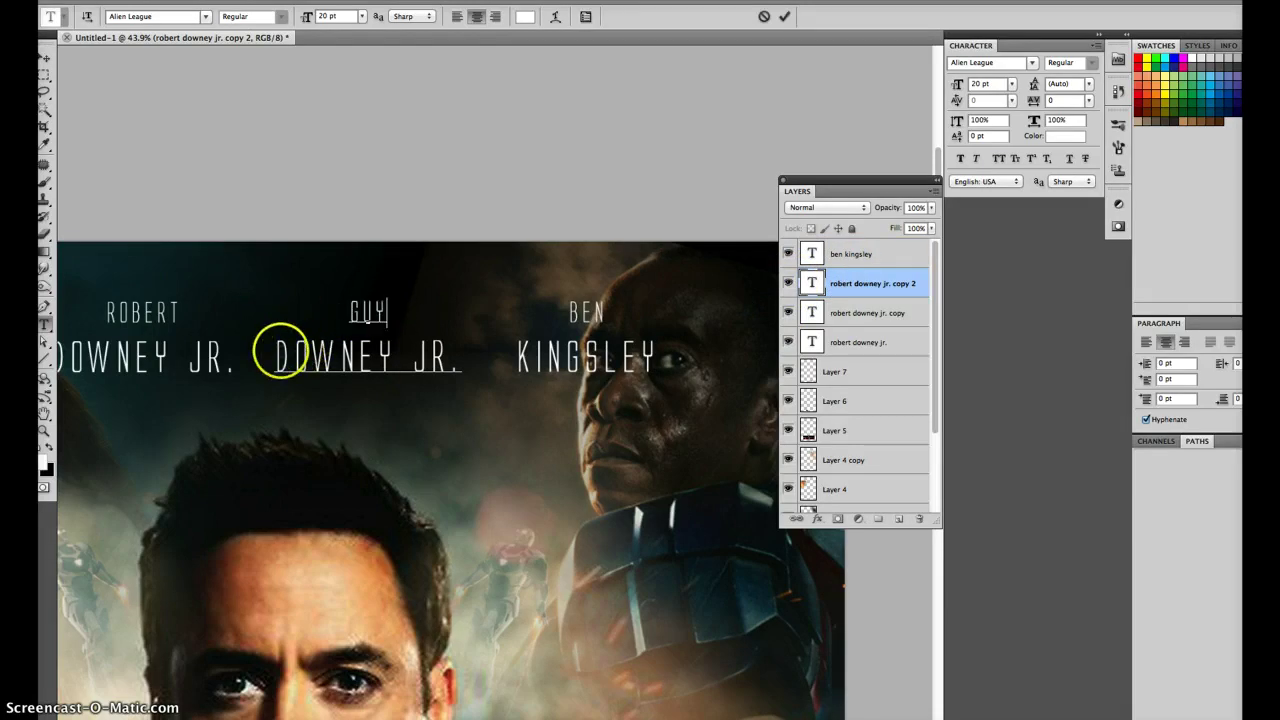
pyautogui.moveTo(278, 356); pyautogui.dragTo(455, 352)
pyautogui.write('P')
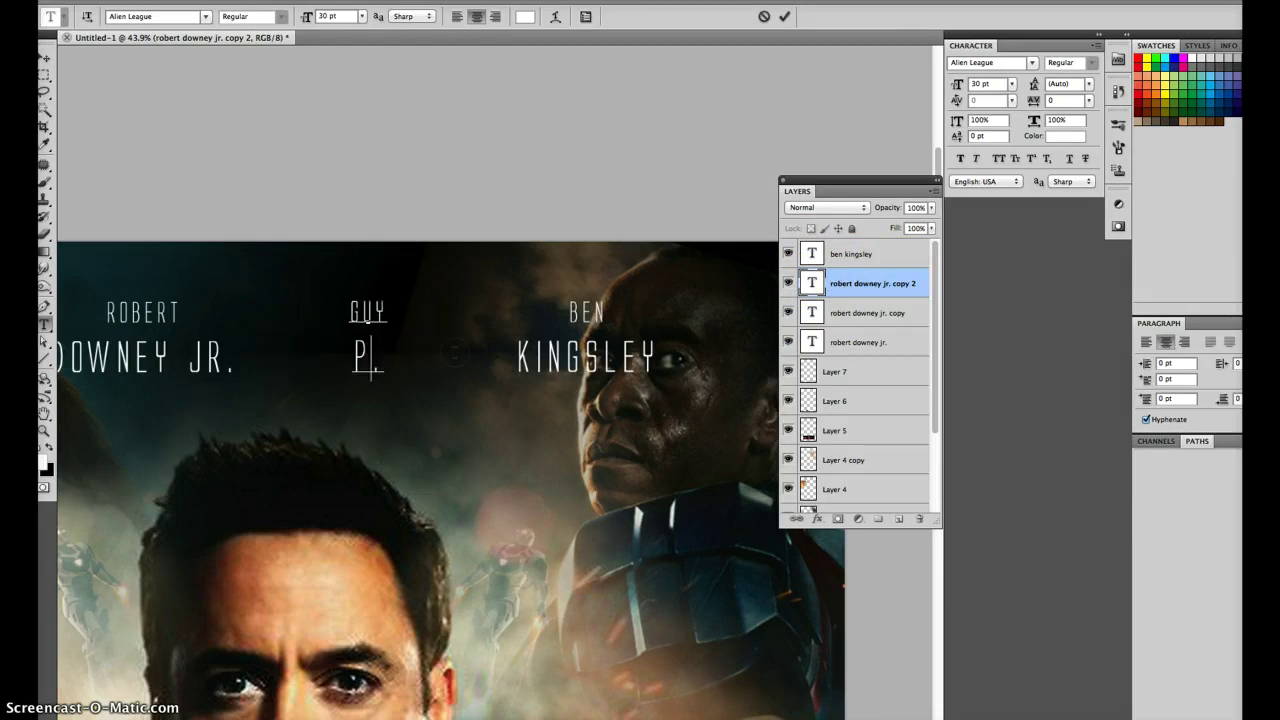
pyautogui.write('EARCE')
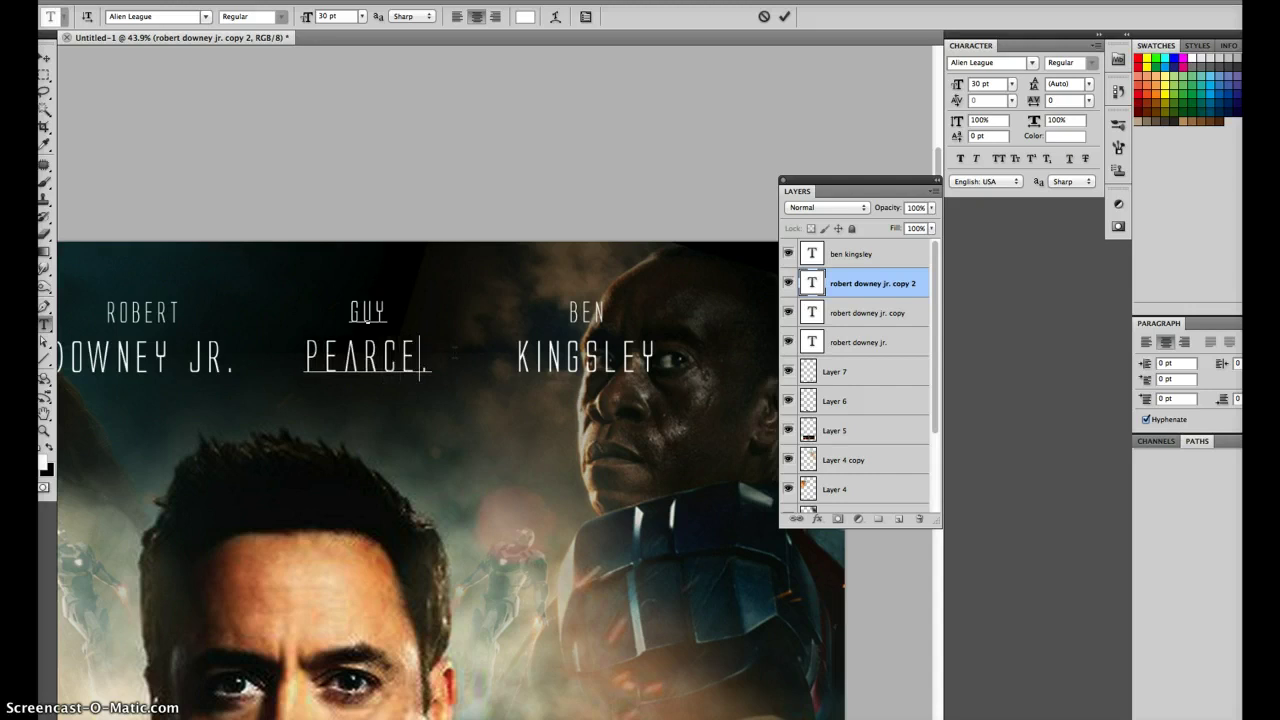
pyautogui.hotkey('ctrl', 'Return')
pyautogui.click(226, 346)
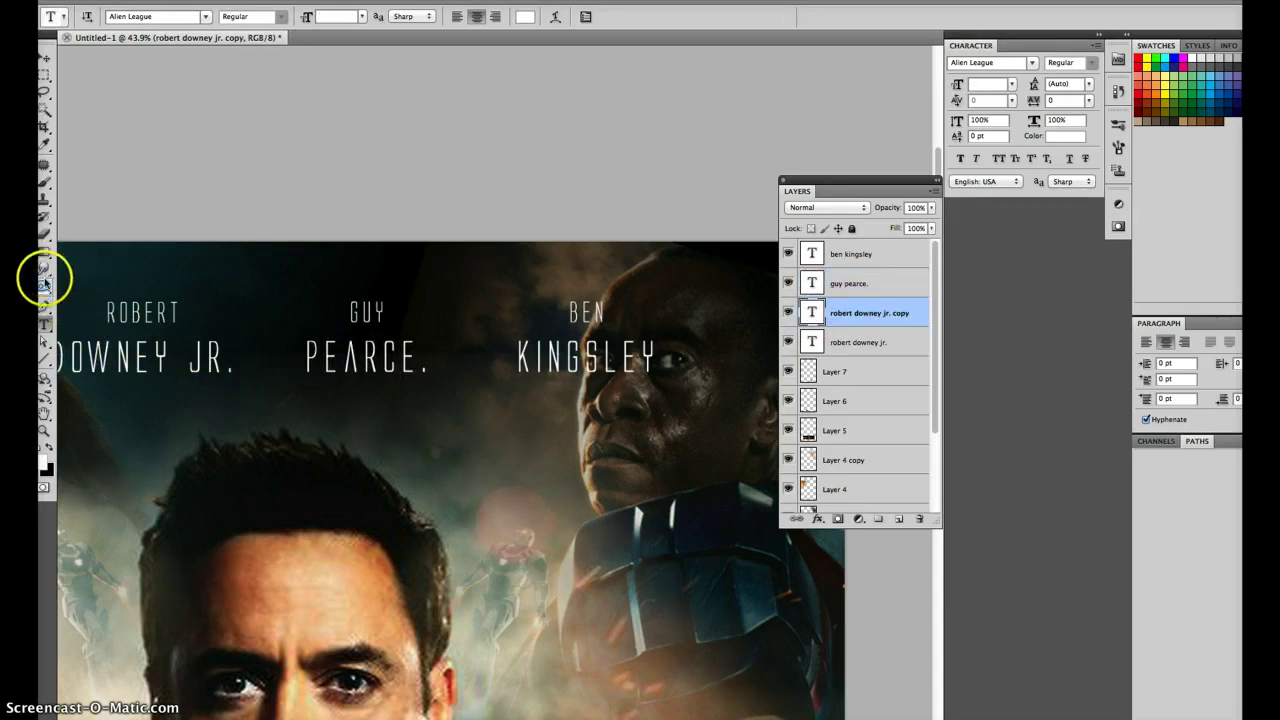
# Pan to the left-hand credits and replace another copy's two lines with the lead actress's name.
pyautogui.press('h')
pyautogui.moveTo(142, 333); pyautogui.dragTo(466, 329)
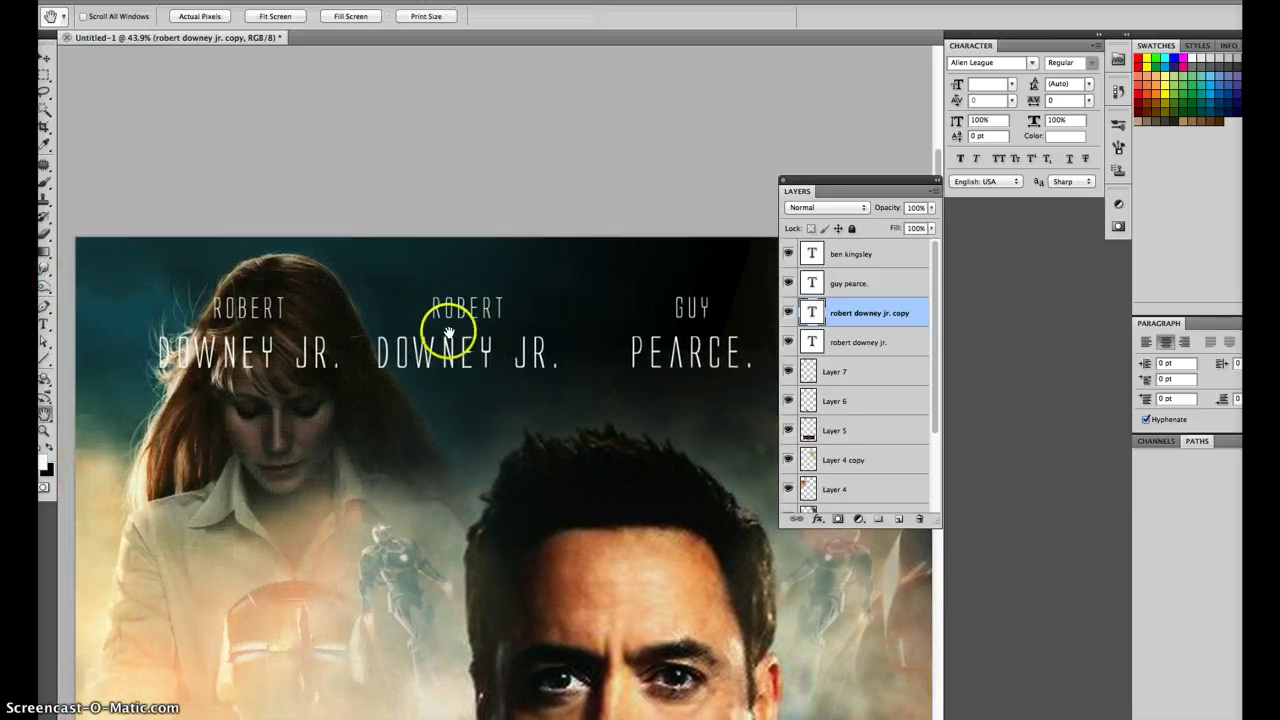
pyautogui.press('t')
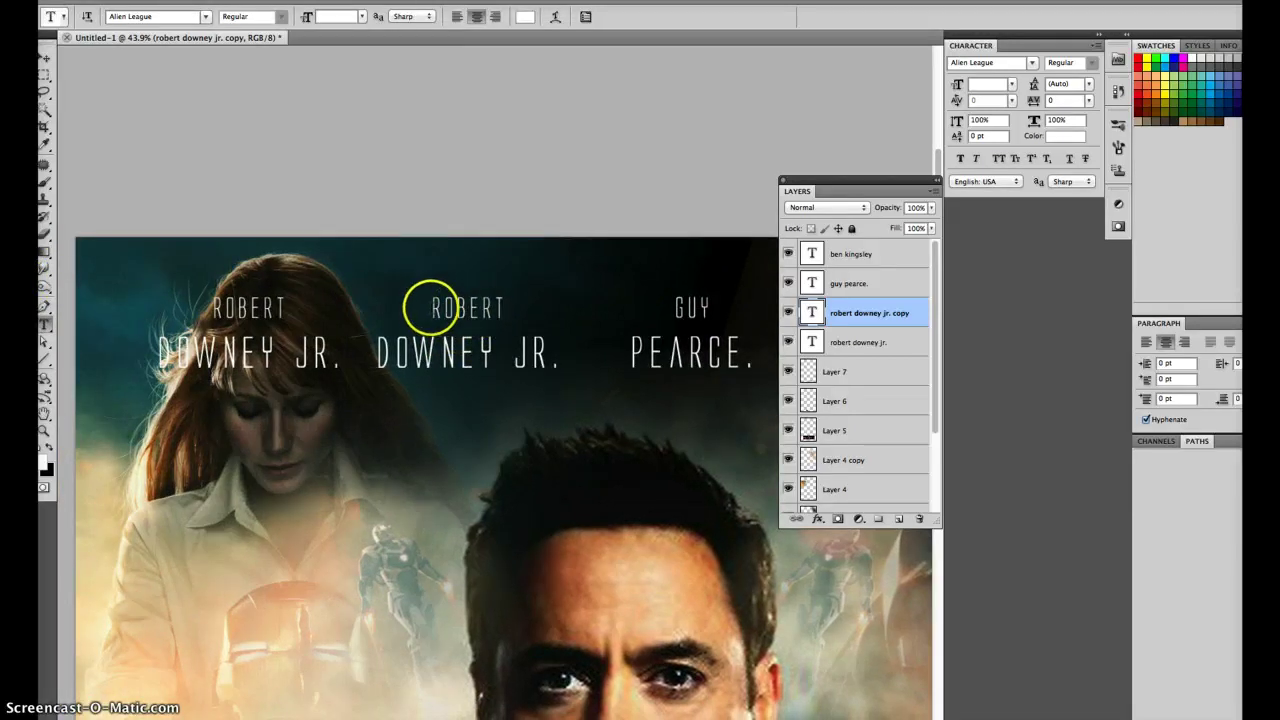
pyautogui.moveTo(432, 308); pyautogui.dragTo(505, 308)
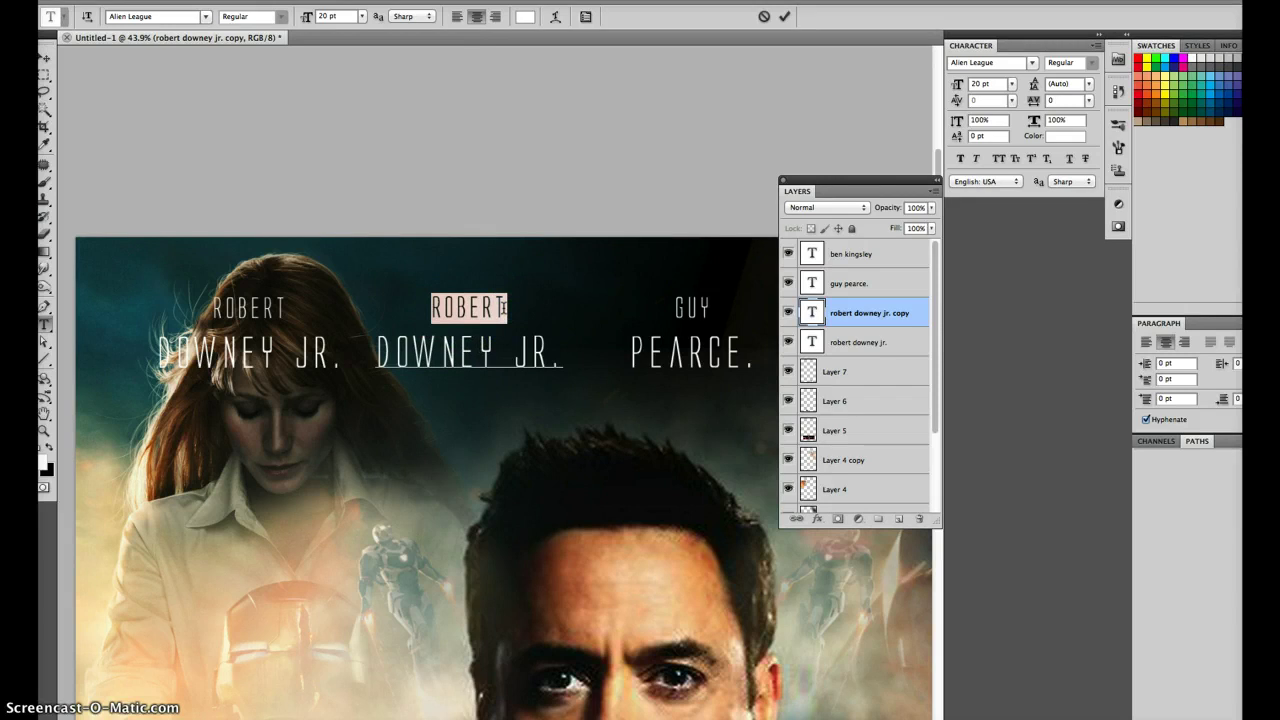
pyautogui.write('g')
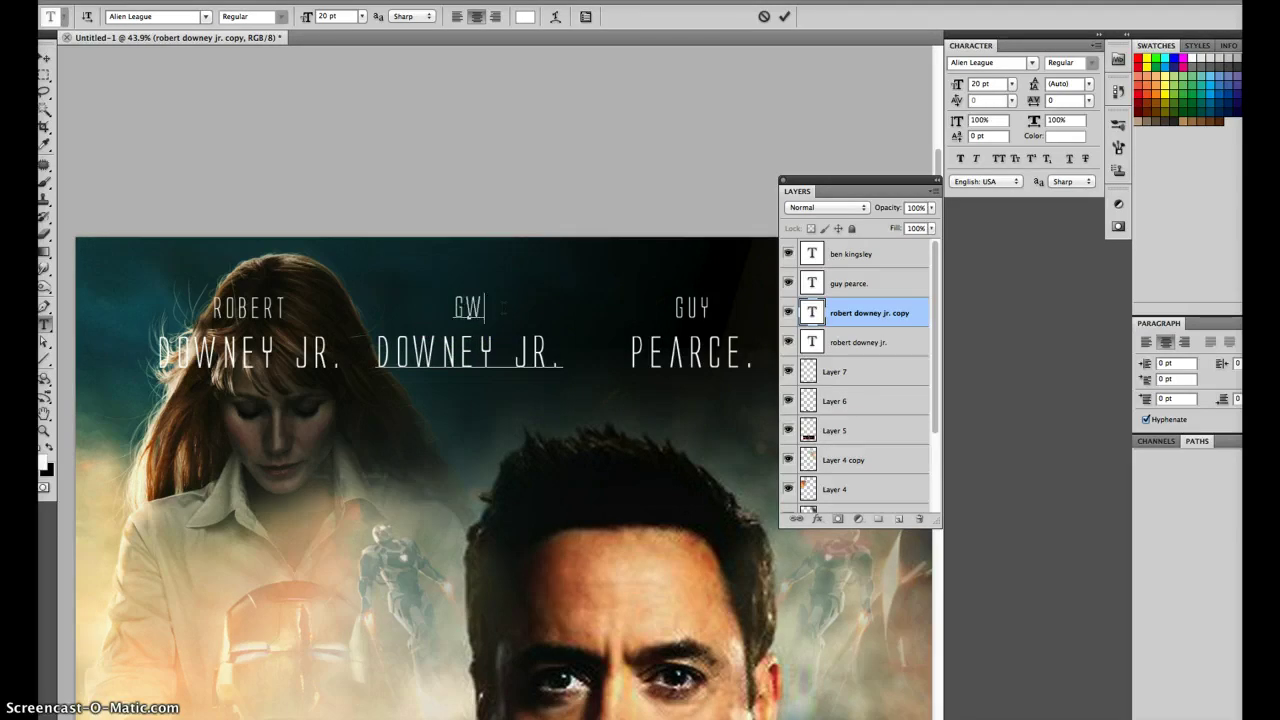
pyautogui.write('h')
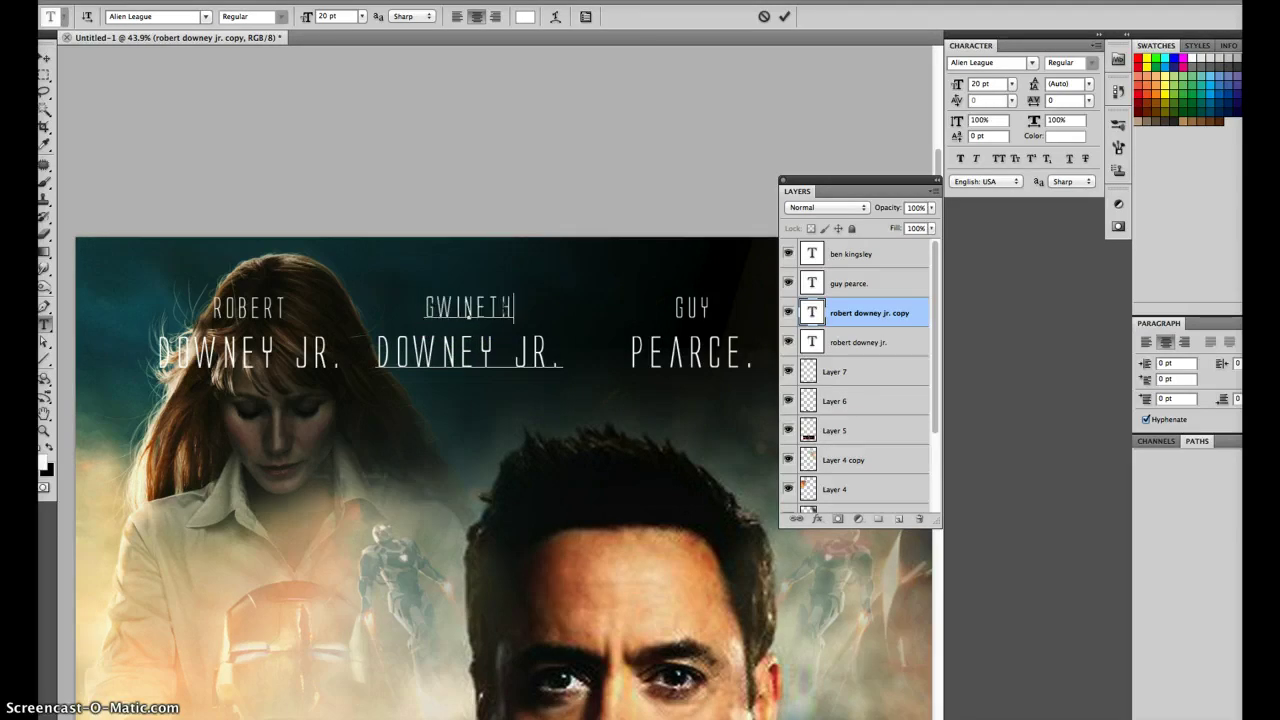
pyautogui.moveTo(376, 352); pyautogui.dragTo(559, 351)
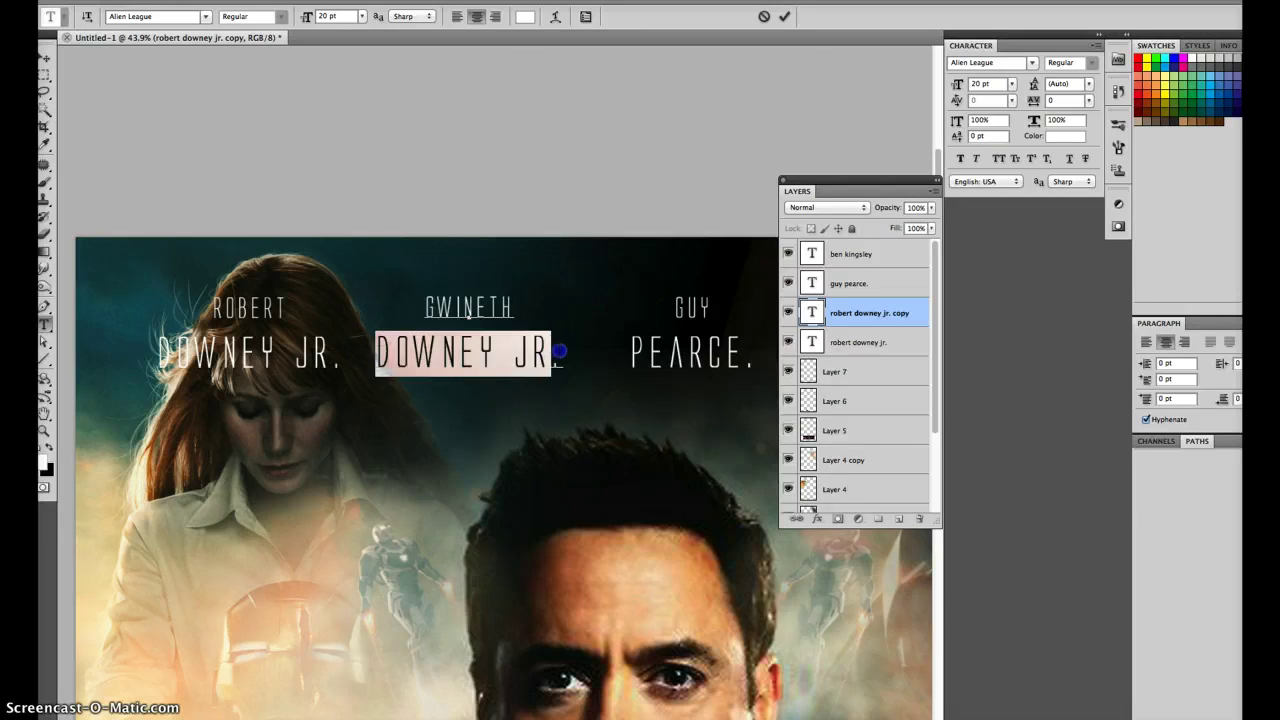
pyautogui.write('ptro')
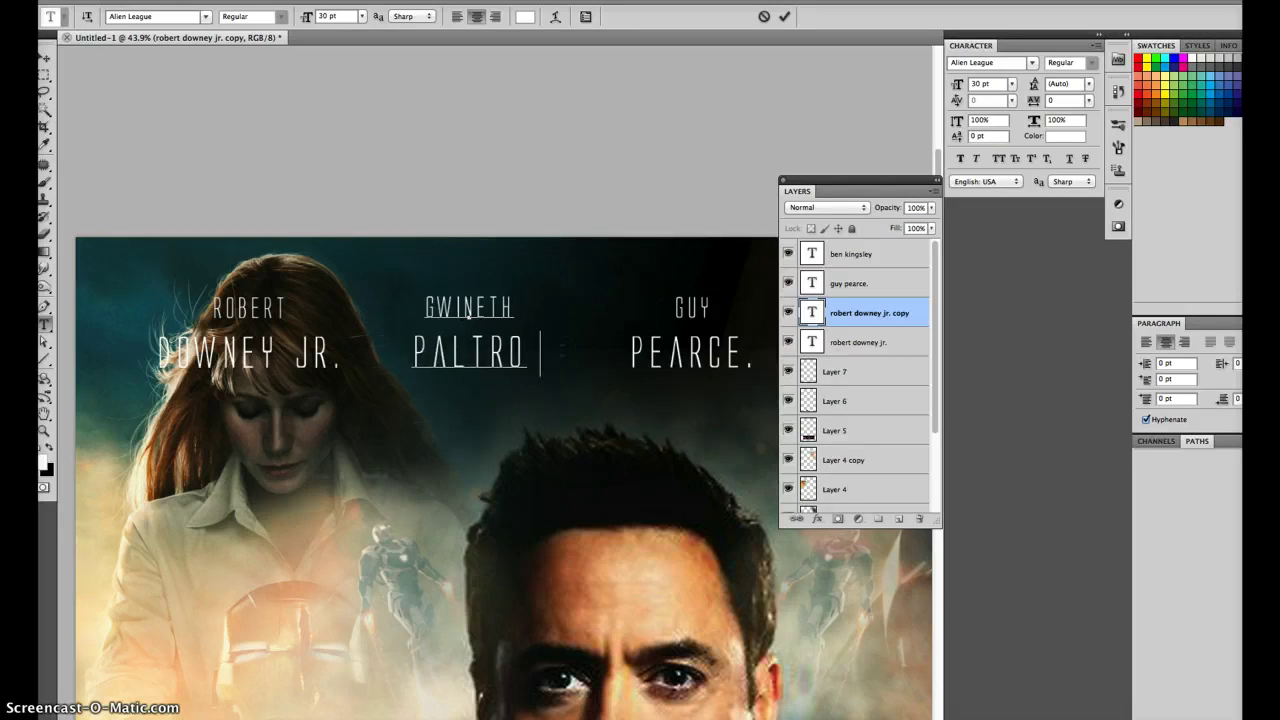
pyautogui.write('w')
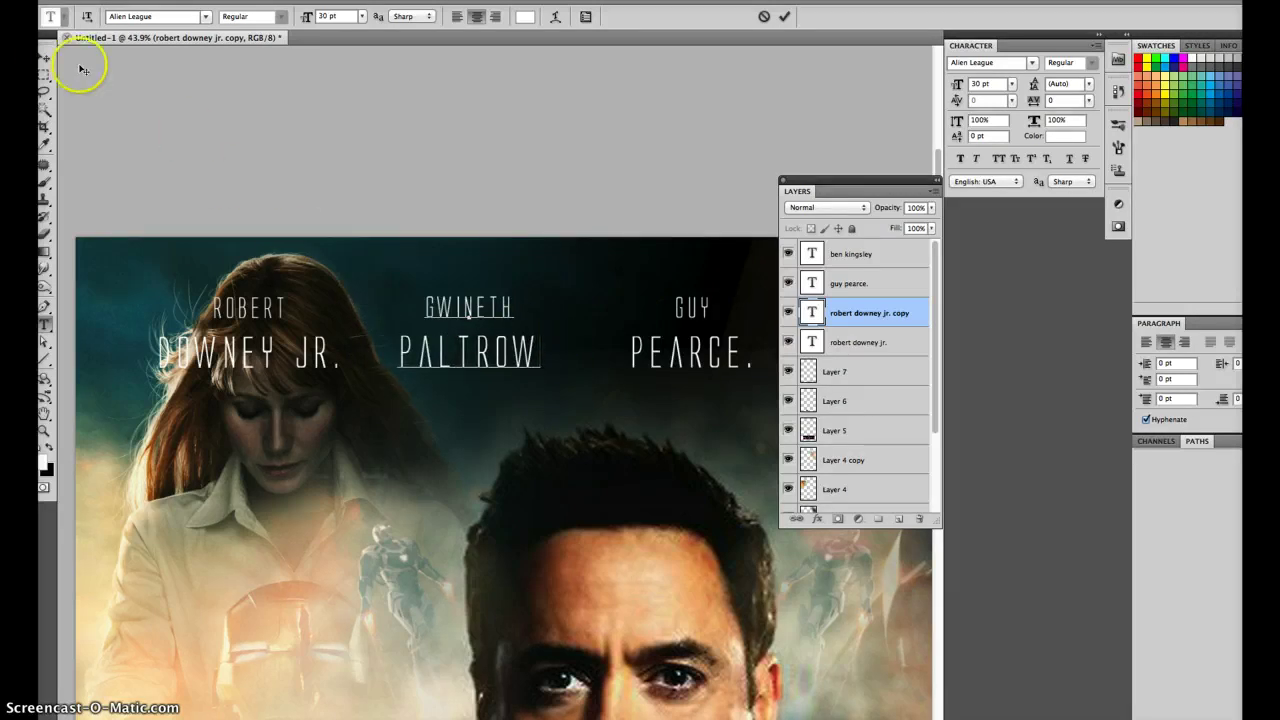
pyautogui.click(48, 60)
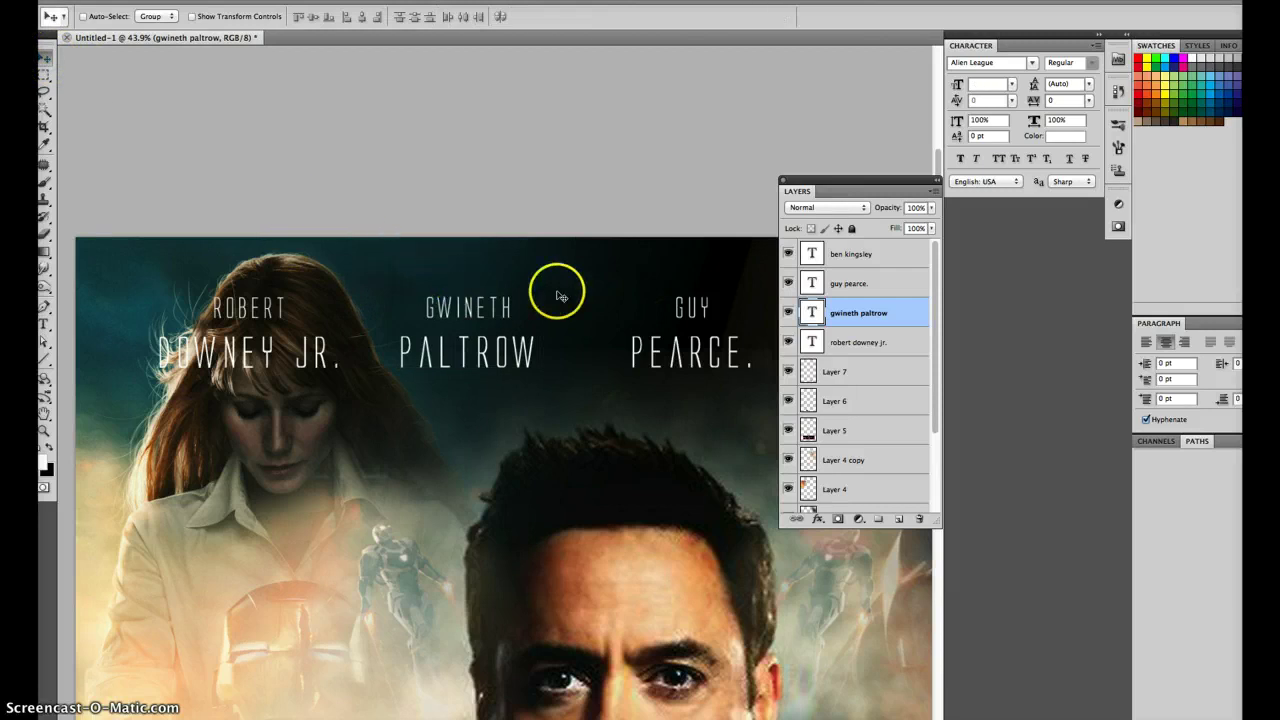
# Give the lead actor's credit a Normal drop shadow: 0 px distance, no global light, 26% spread, 43 px size.
pyautogui.click(797, 343)
pyautogui.click(788, 343)
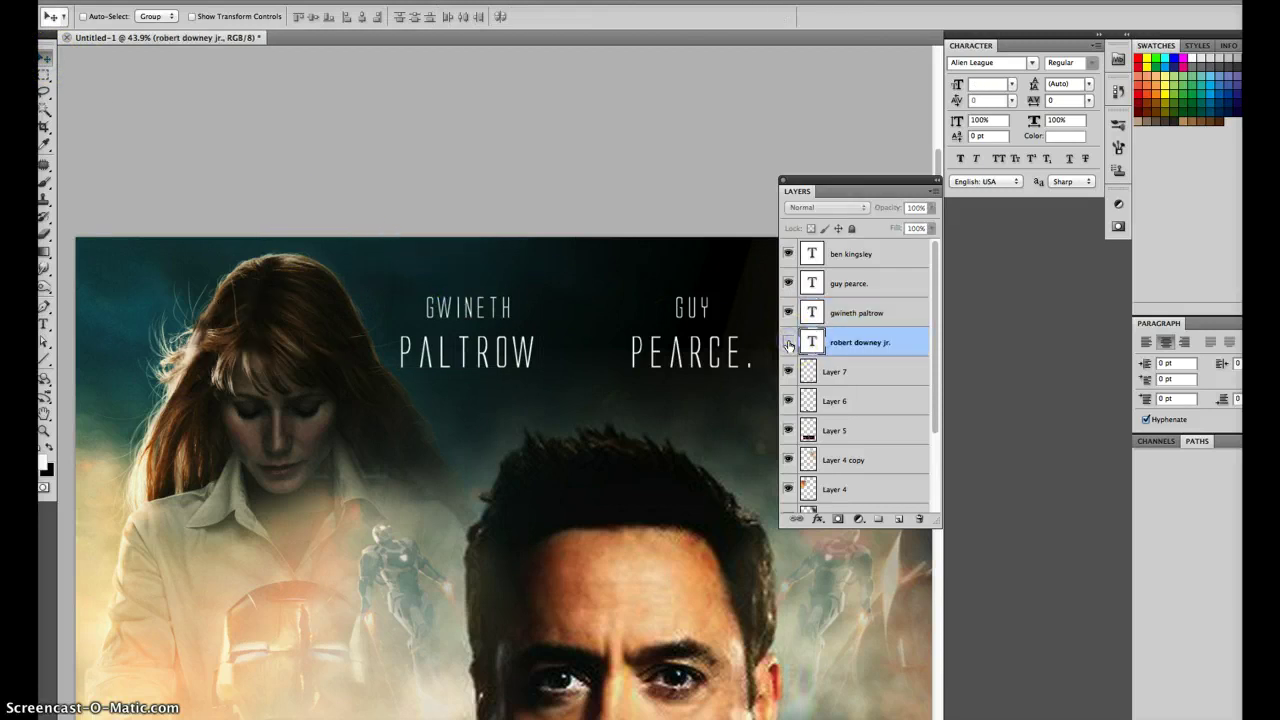
pyautogui.click(819, 521)
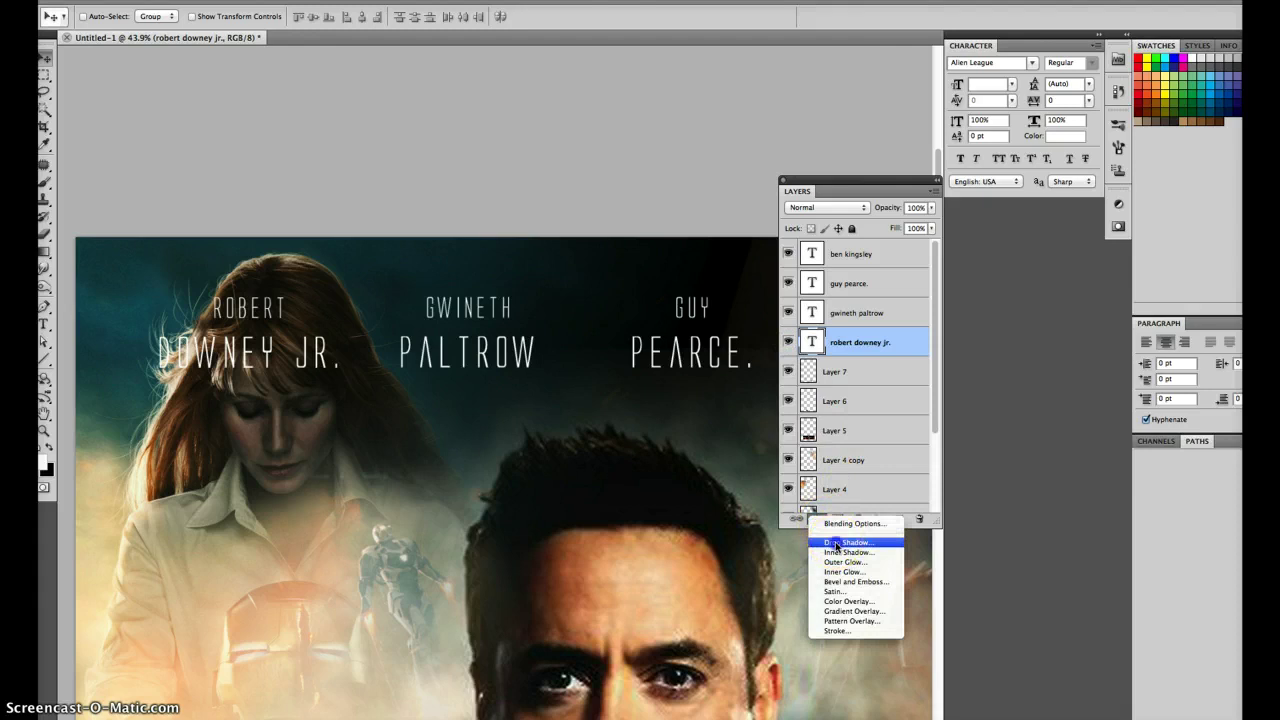
pyautogui.click(836, 542)
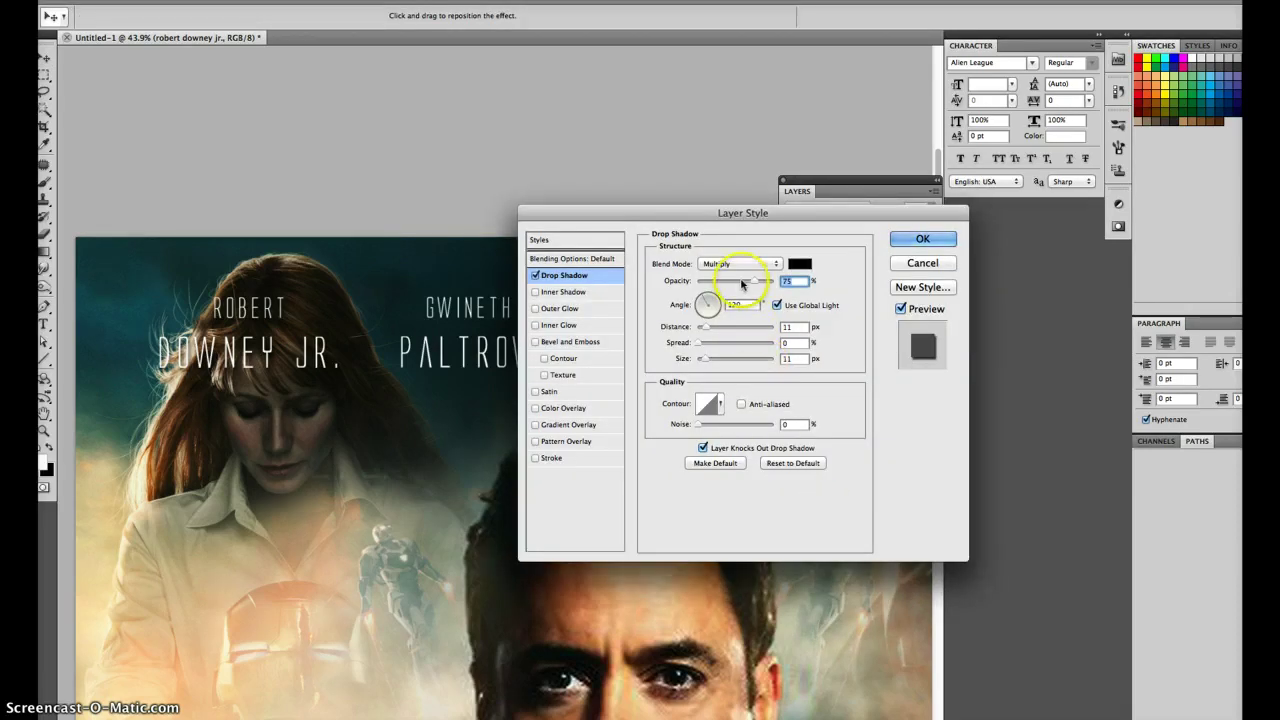
pyautogui.click(745, 263)
pyautogui.click(743, 226)
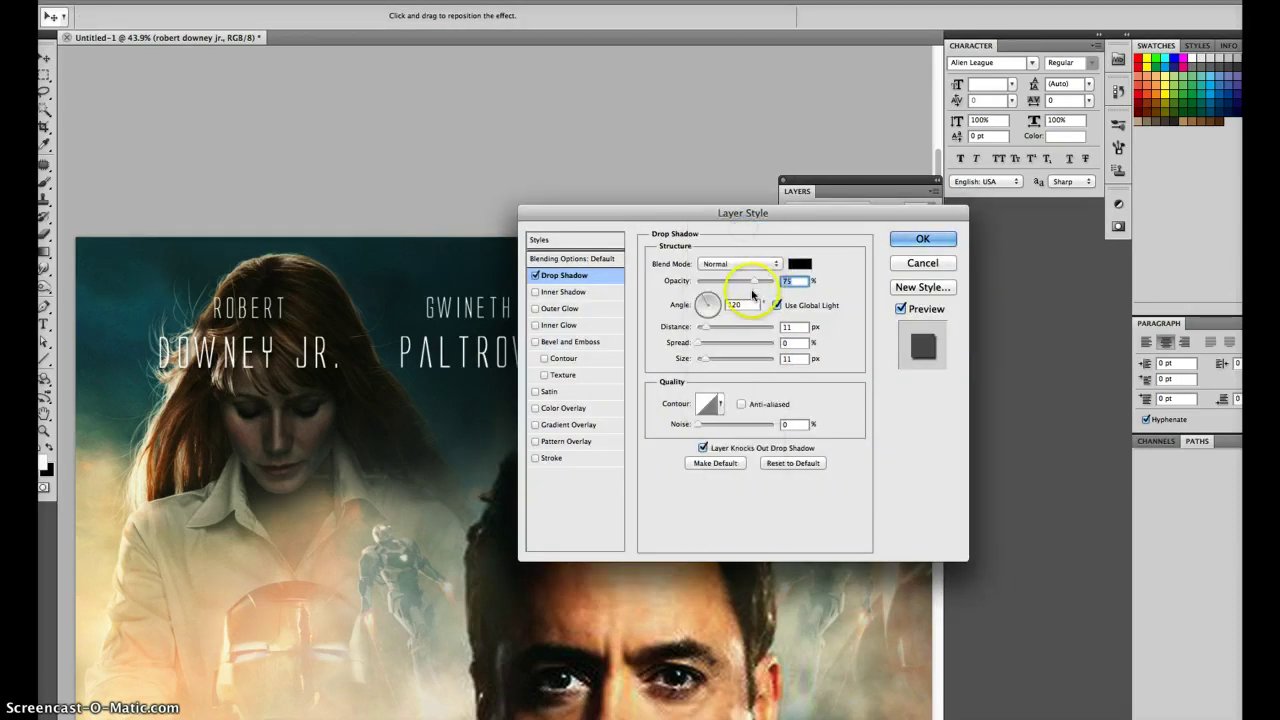
pyautogui.moveTo(704, 327)
pyautogui.mouseDown()
pyautogui.moveTo(690, 328)
pyautogui.moveTo(711, 360)
pyautogui.moveTo(717, 345)
pyautogui.mouseUp()
pyautogui.click(777, 305)
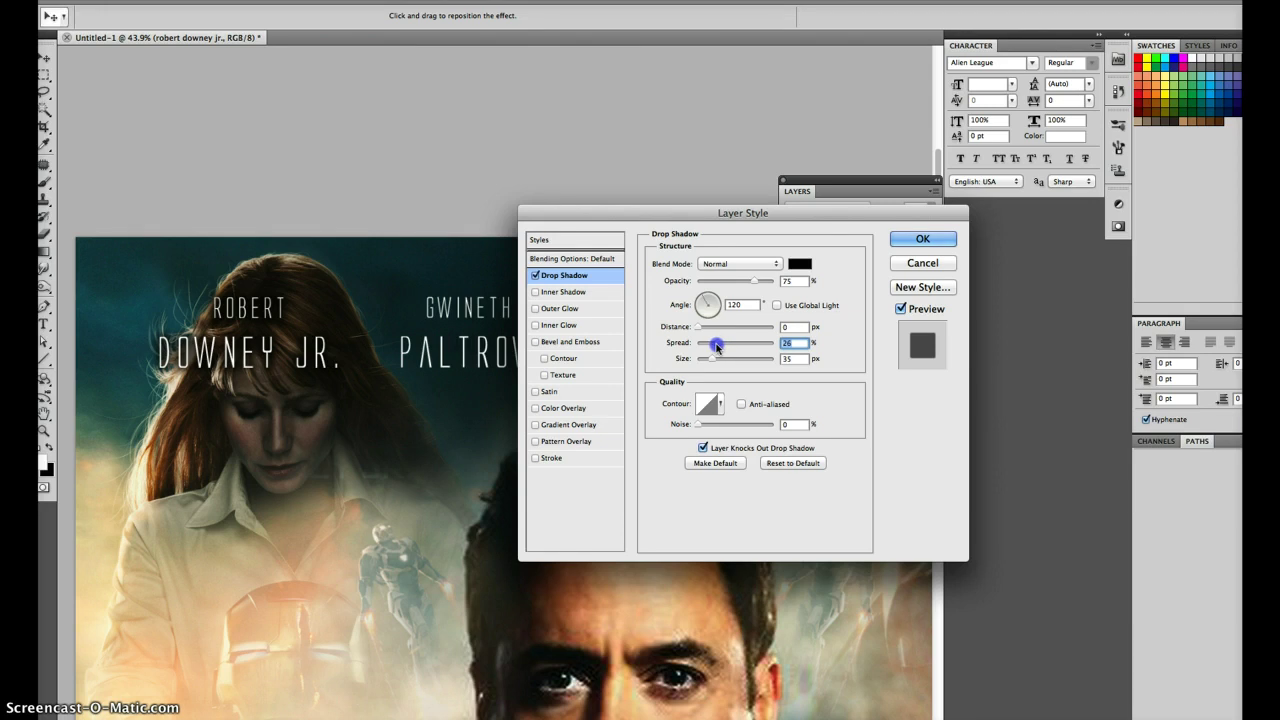
pyautogui.moveTo(711, 359); pyautogui.dragTo(718, 362)
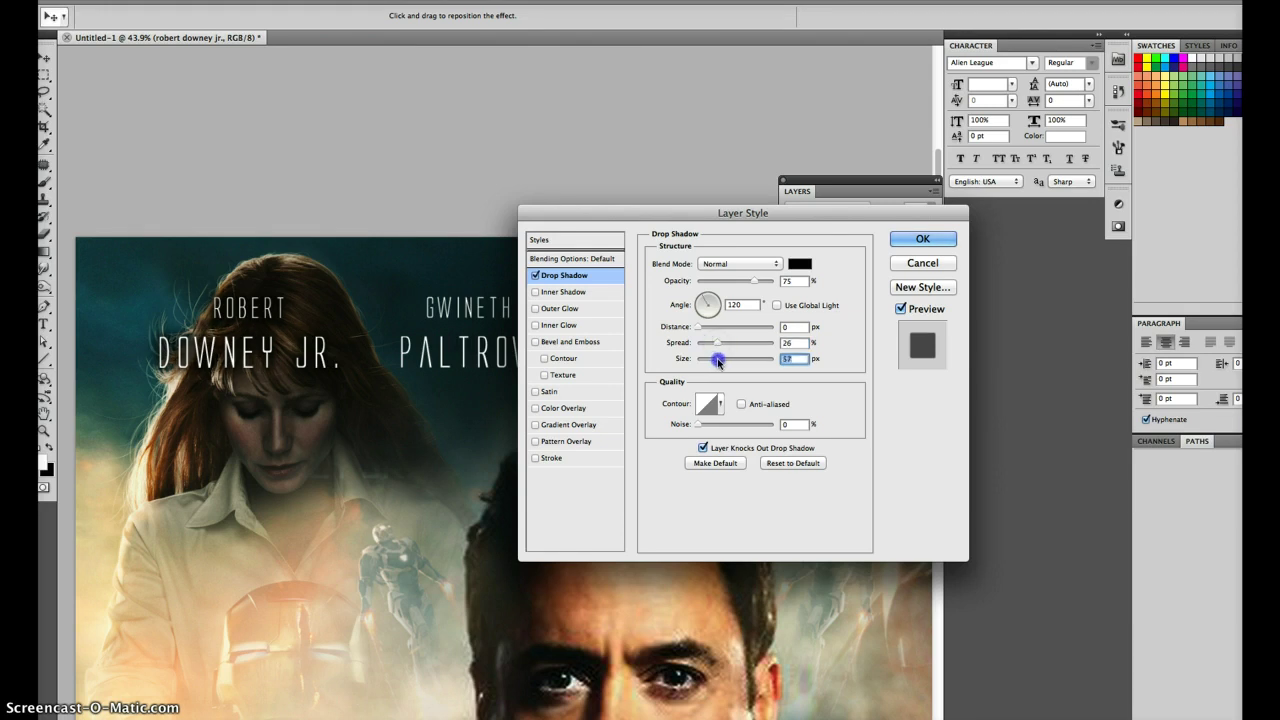
pyautogui.click(905, 242)
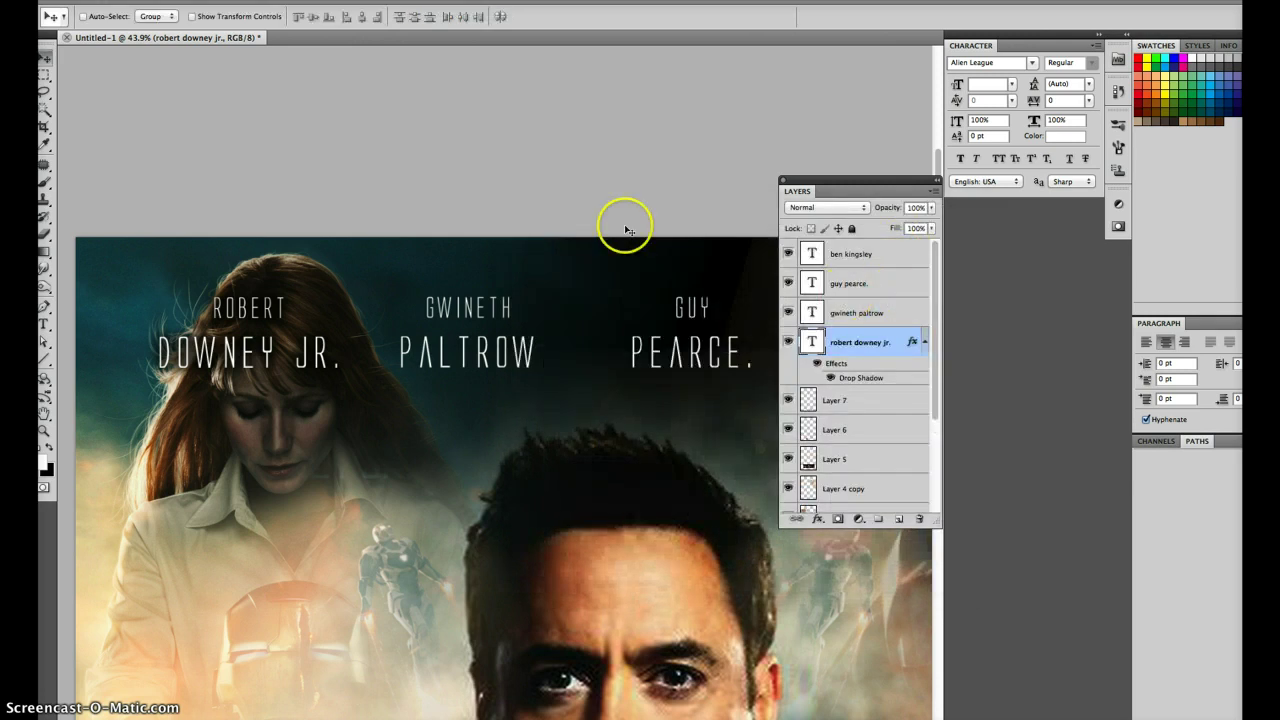
# Copy the lead actor credit's layer style and paste it onto the actress's credit layer.
pyautogui.click(275, 0)
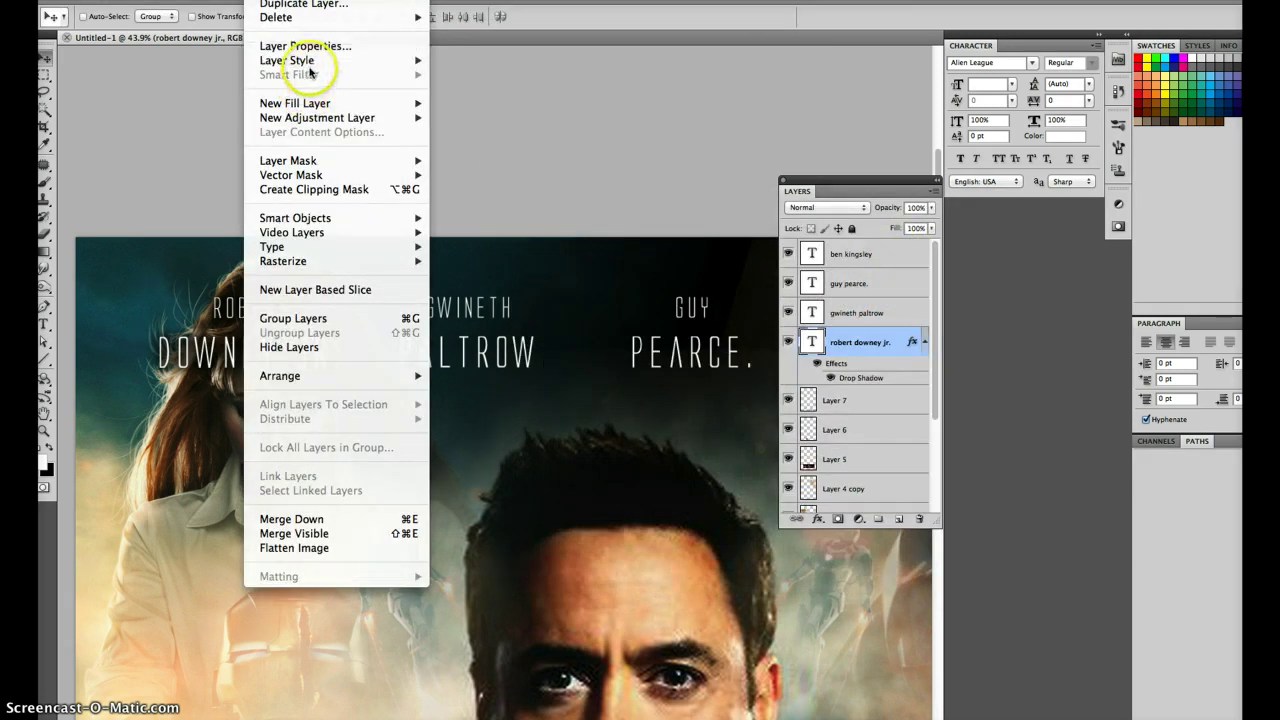
pyautogui.moveTo(287, 60)
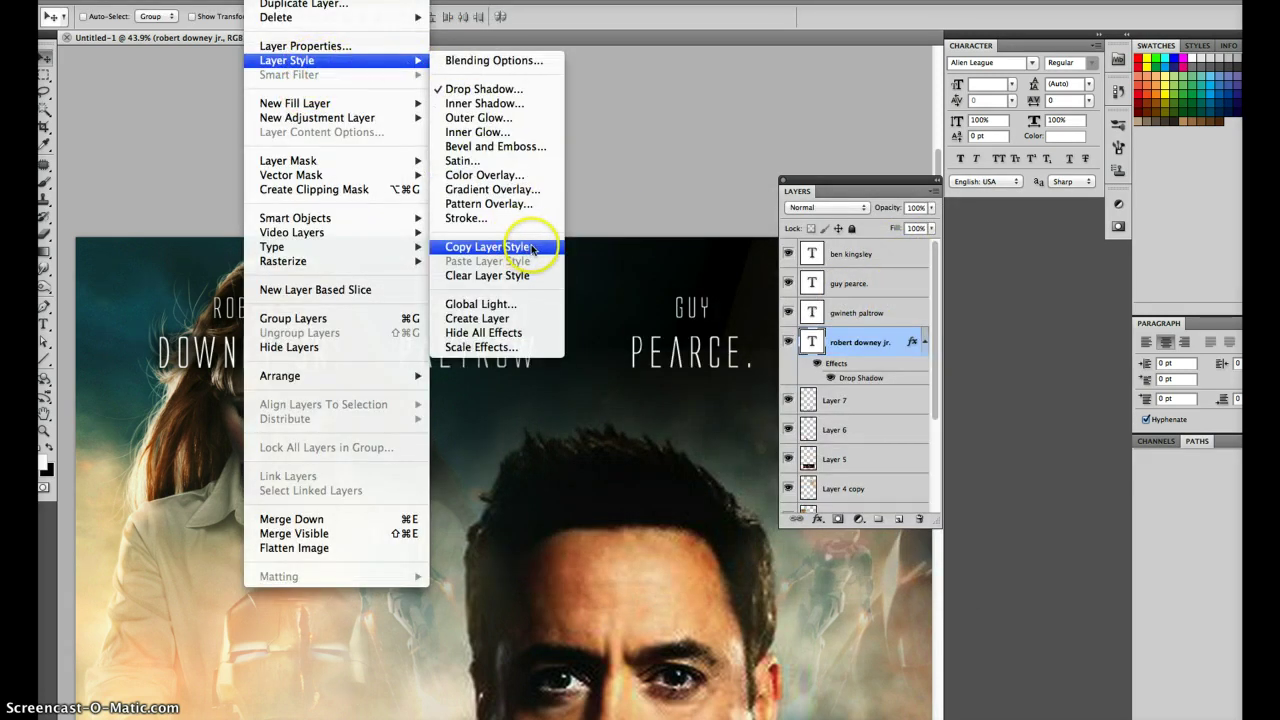
pyautogui.click(536, 248)
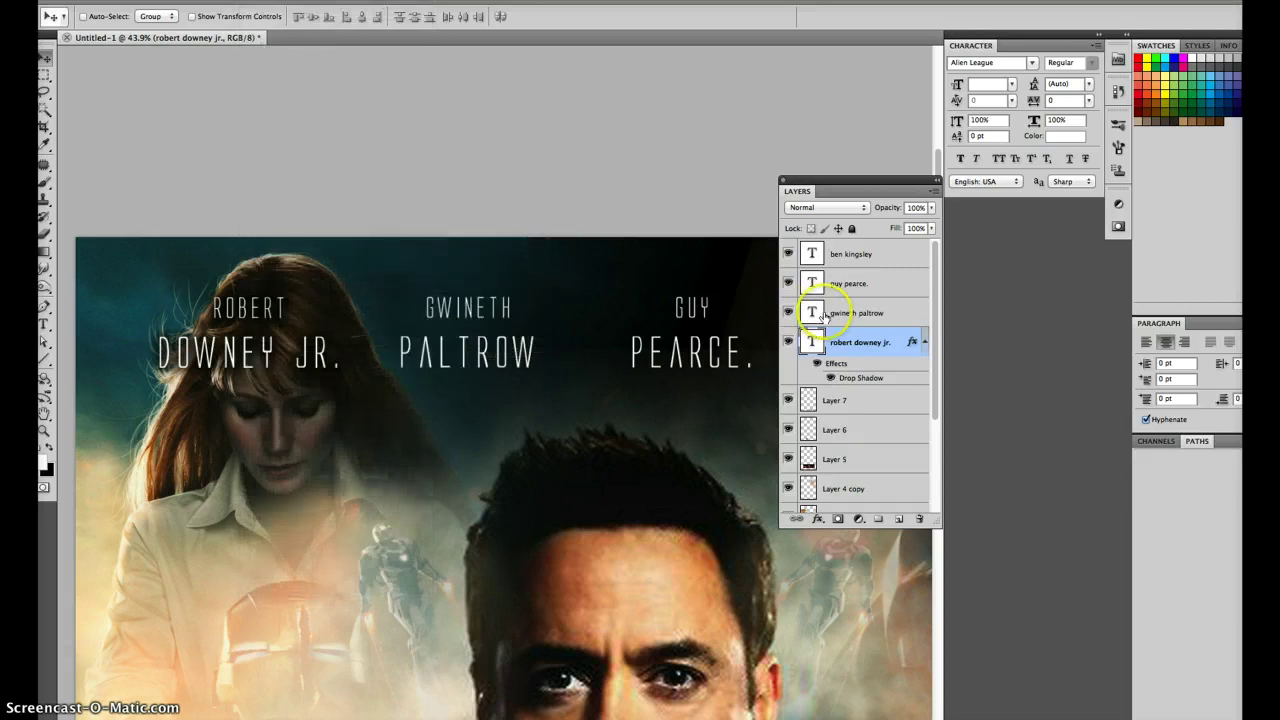
pyautogui.click(838, 316)
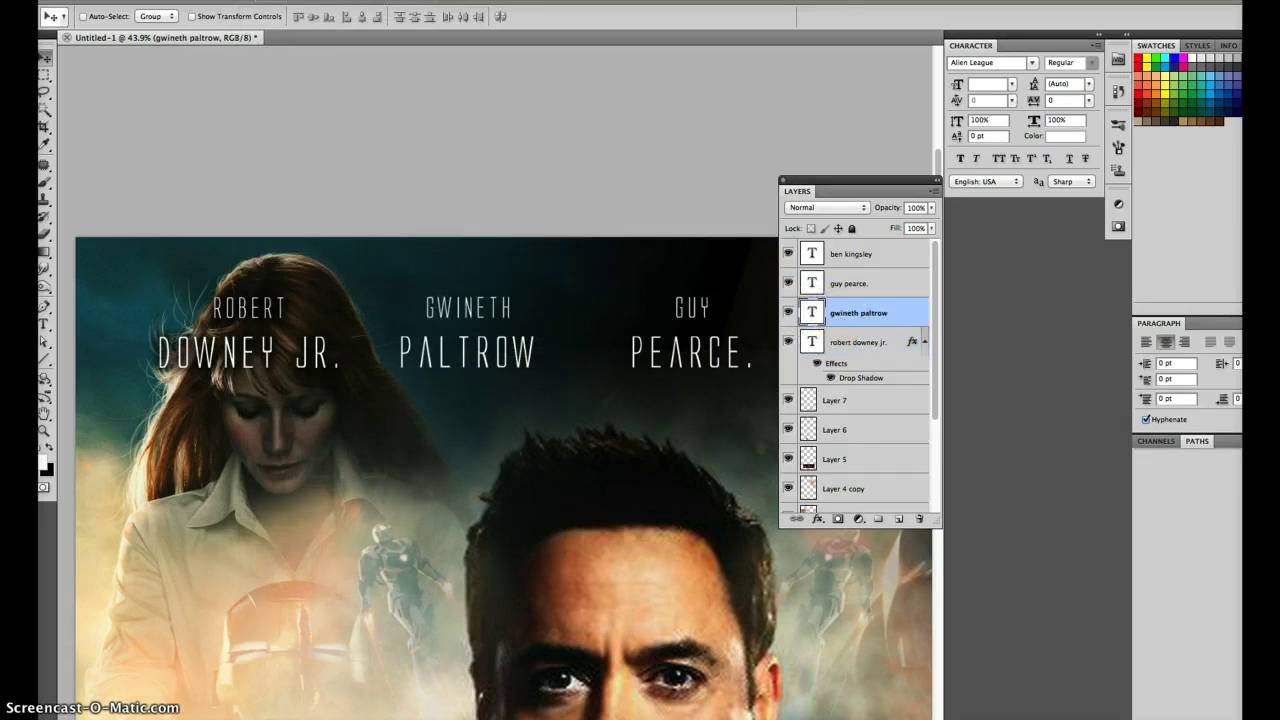
pyautogui.click(270, 2)
pyautogui.moveTo(287, 60)
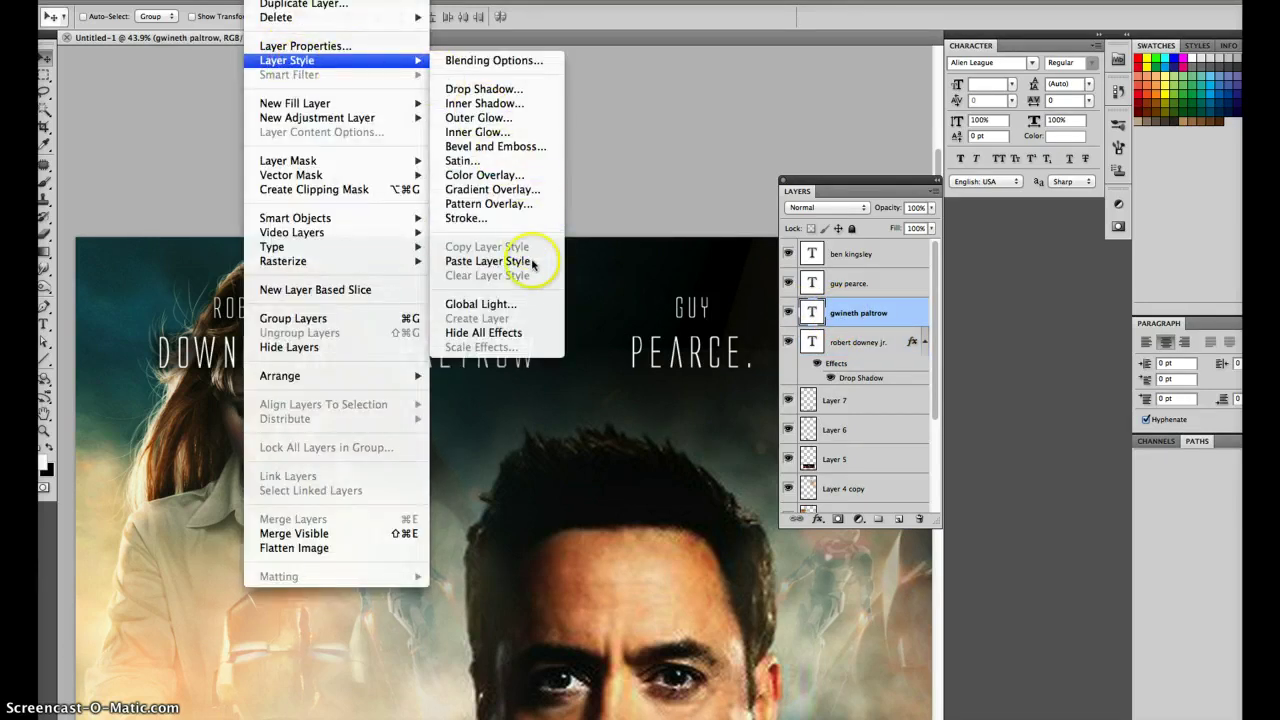
pyautogui.click(533, 262)
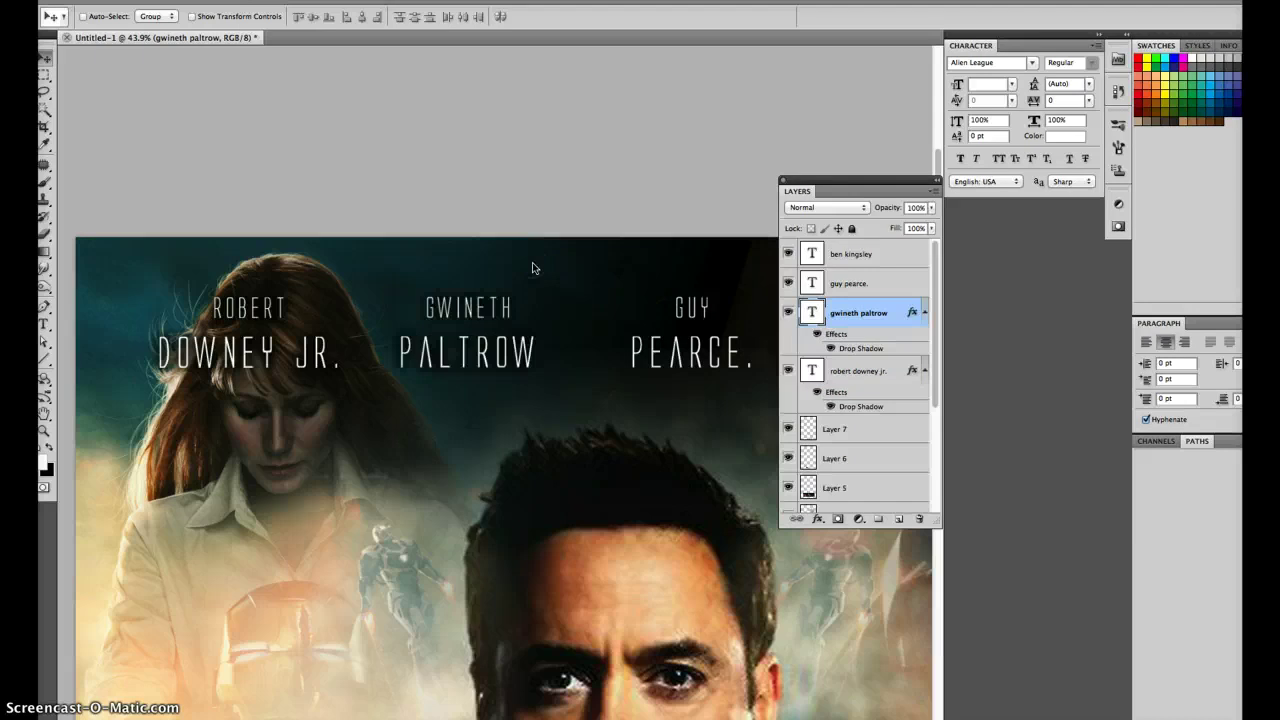
# Paste the same drop shadow onto the remaining two credit layers.
pyautogui.click(840, 284)
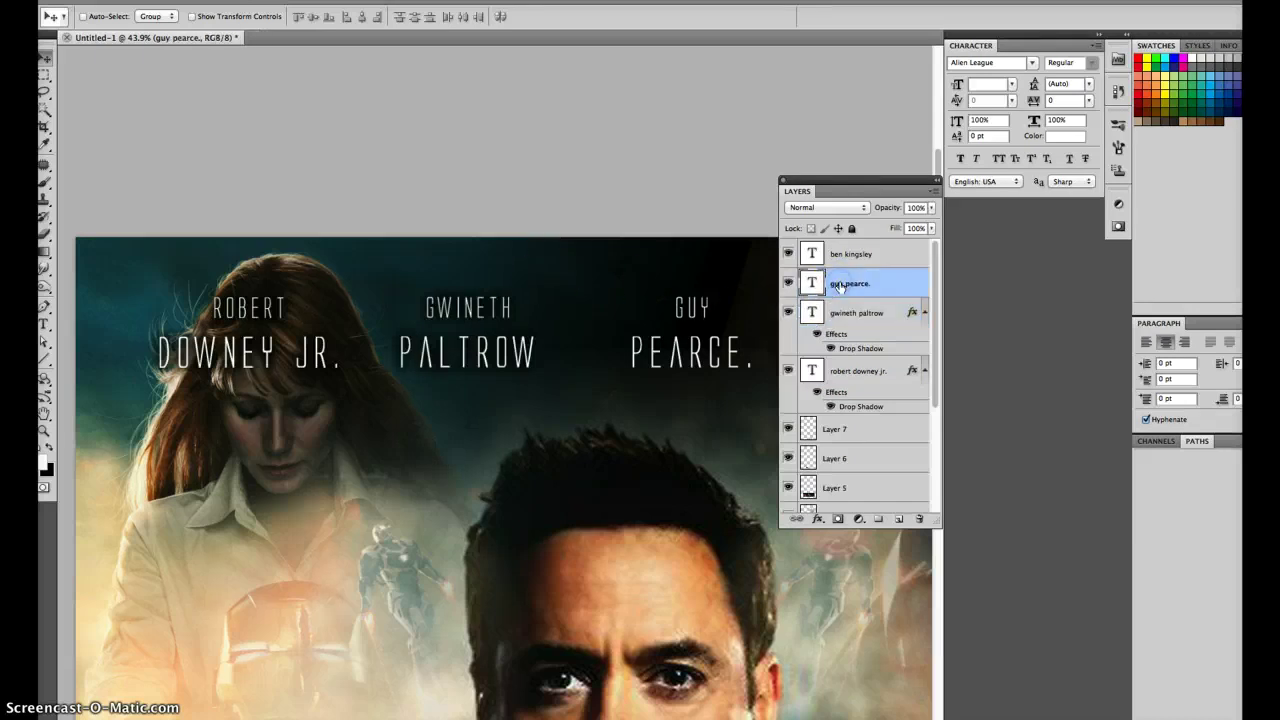
pyautogui.click(270, 0)
pyautogui.moveTo(287, 60)
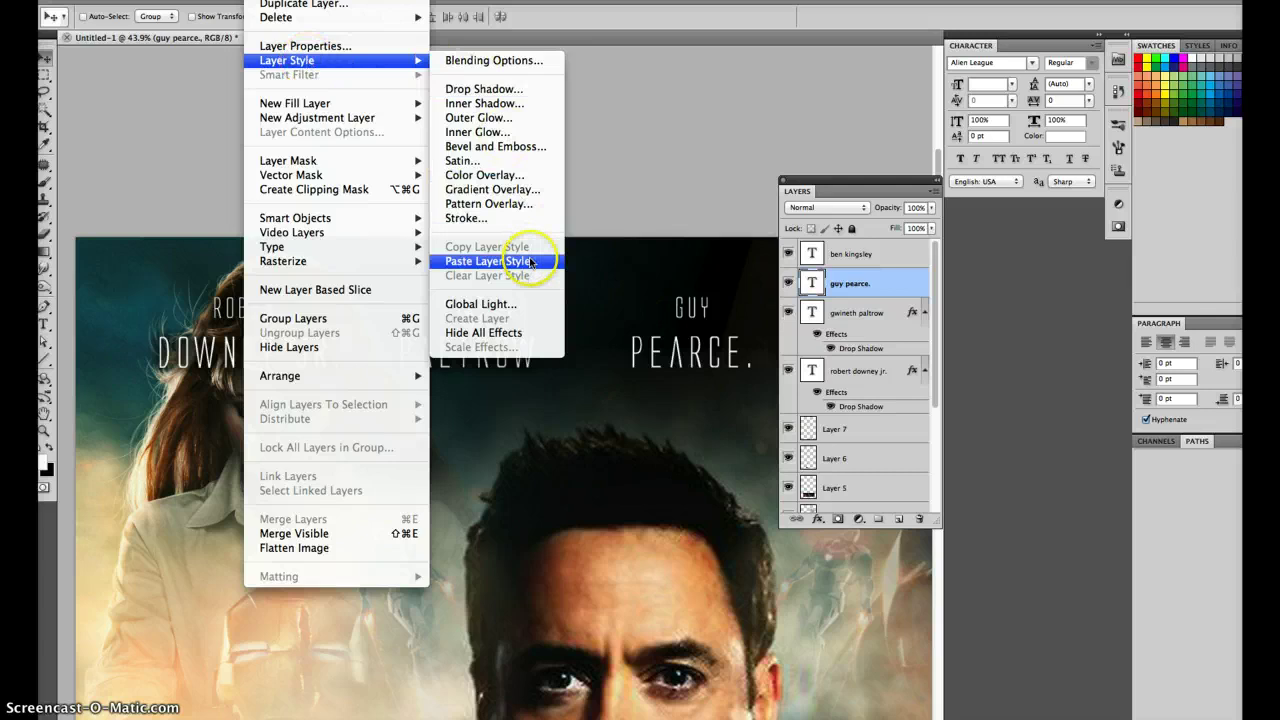
pyautogui.click(530, 262)
pyautogui.press('h')
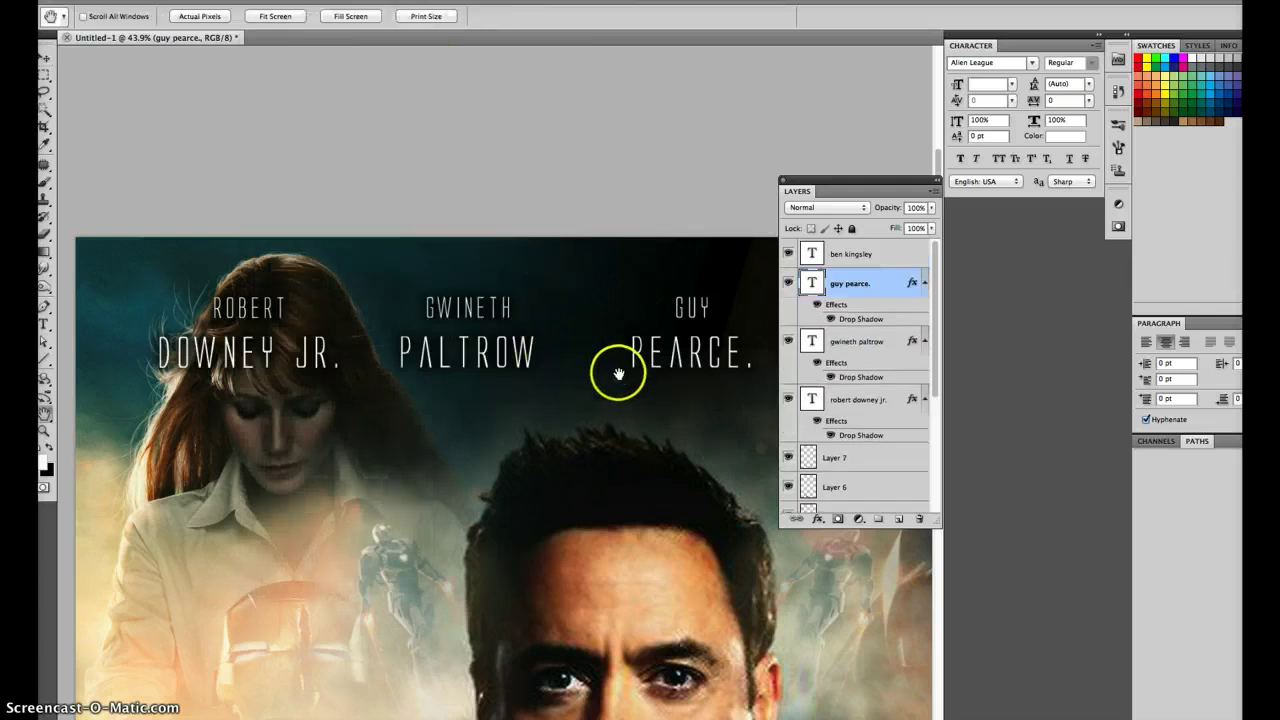
pyautogui.moveTo(618, 374); pyautogui.dragTo(118, 147)
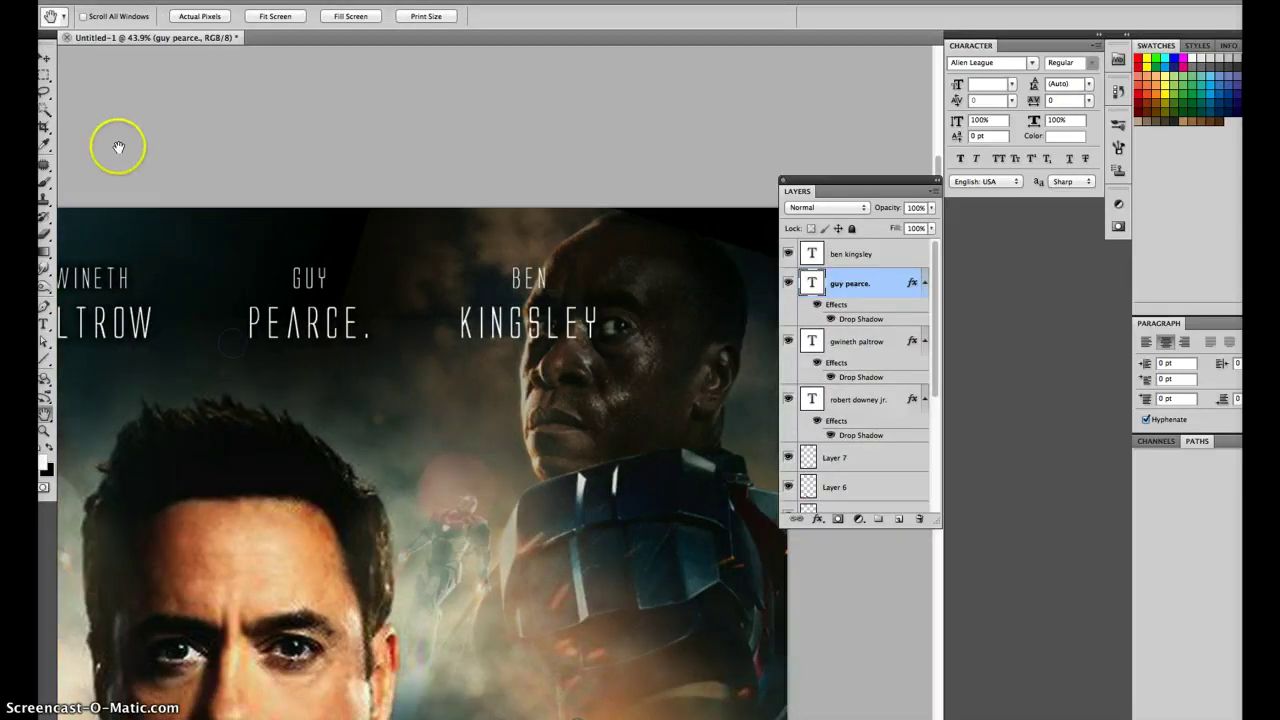
pyautogui.click(44, 57)
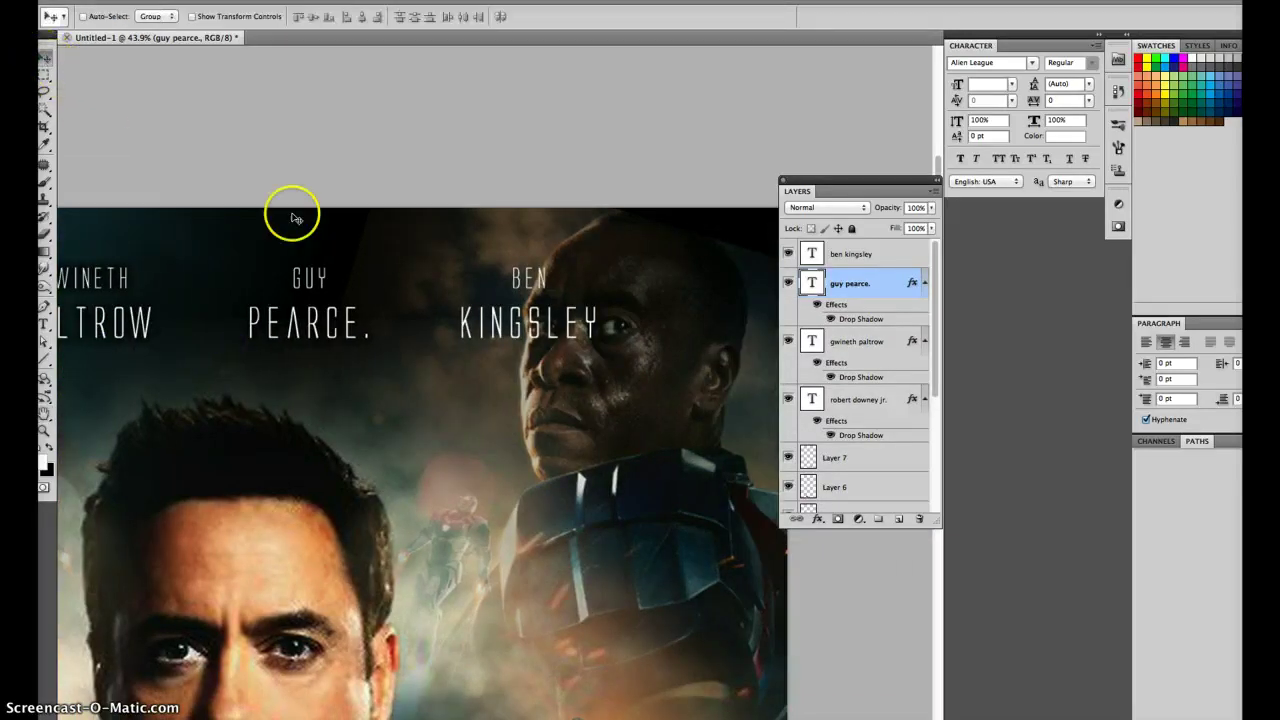
pyautogui.click(849, 256)
pyautogui.click(789, 253)
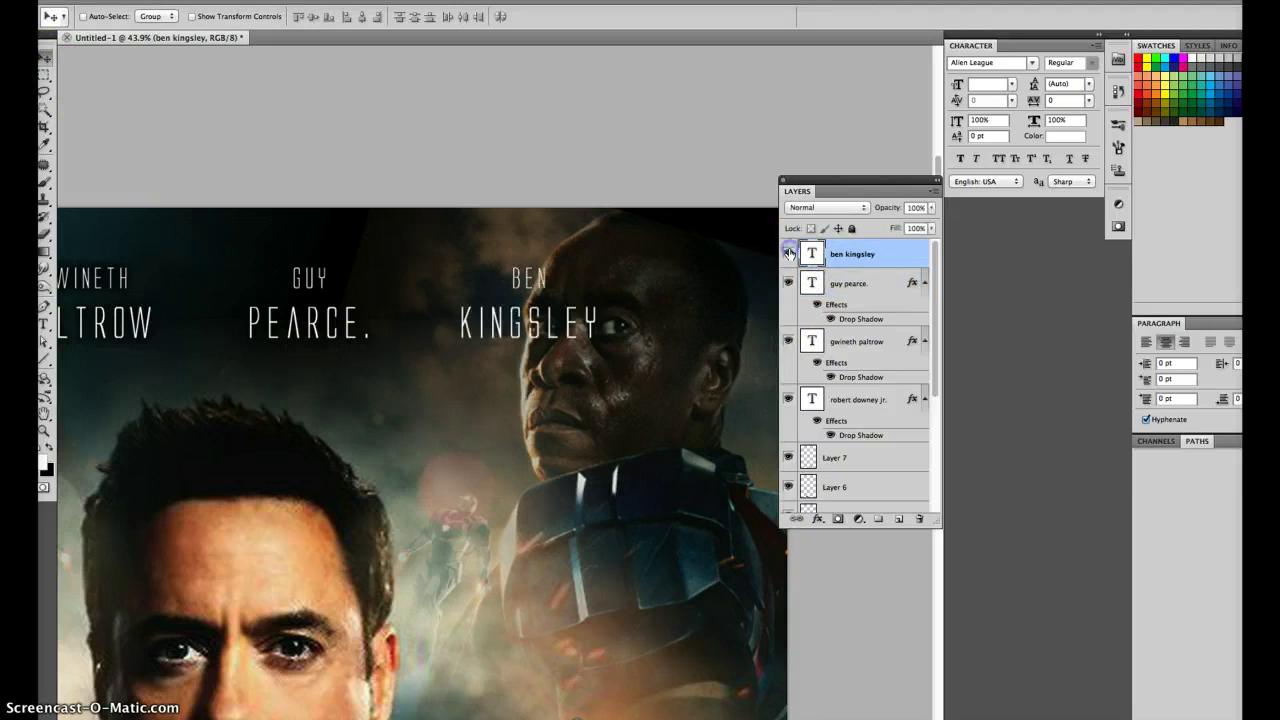
pyautogui.click(300, 0)
pyautogui.moveTo(287, 60)
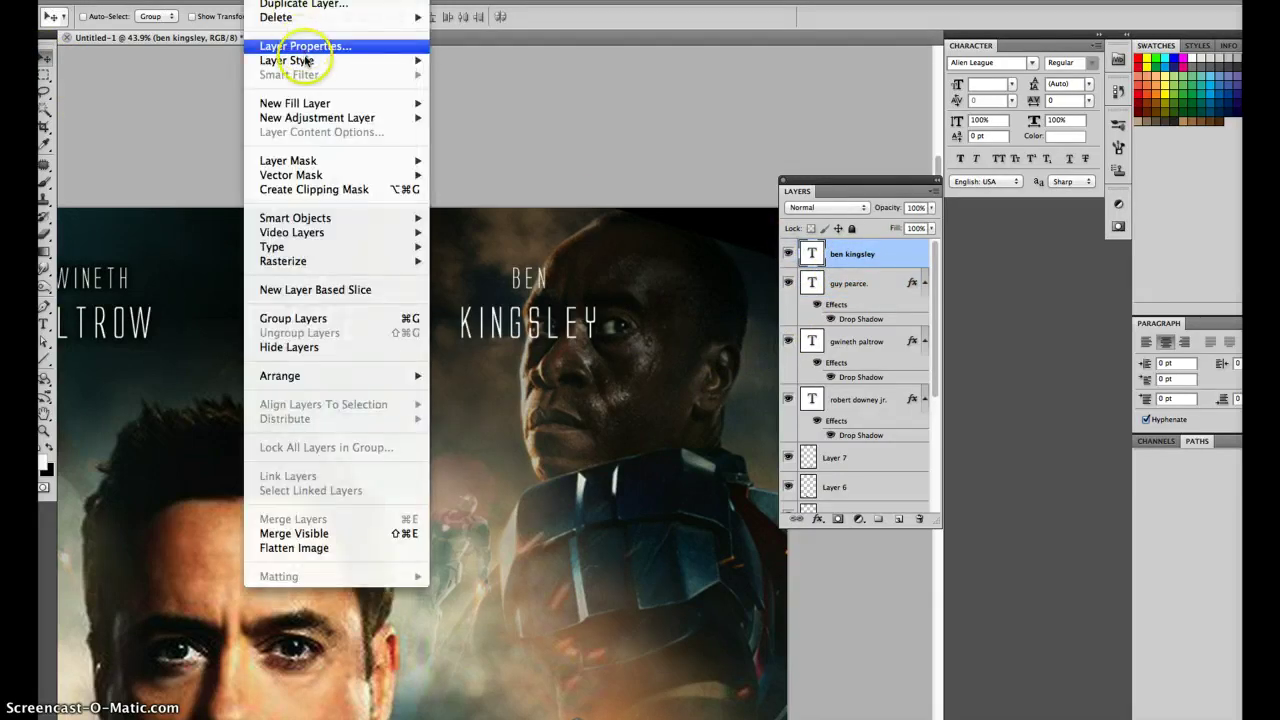
pyautogui.click(530, 261)
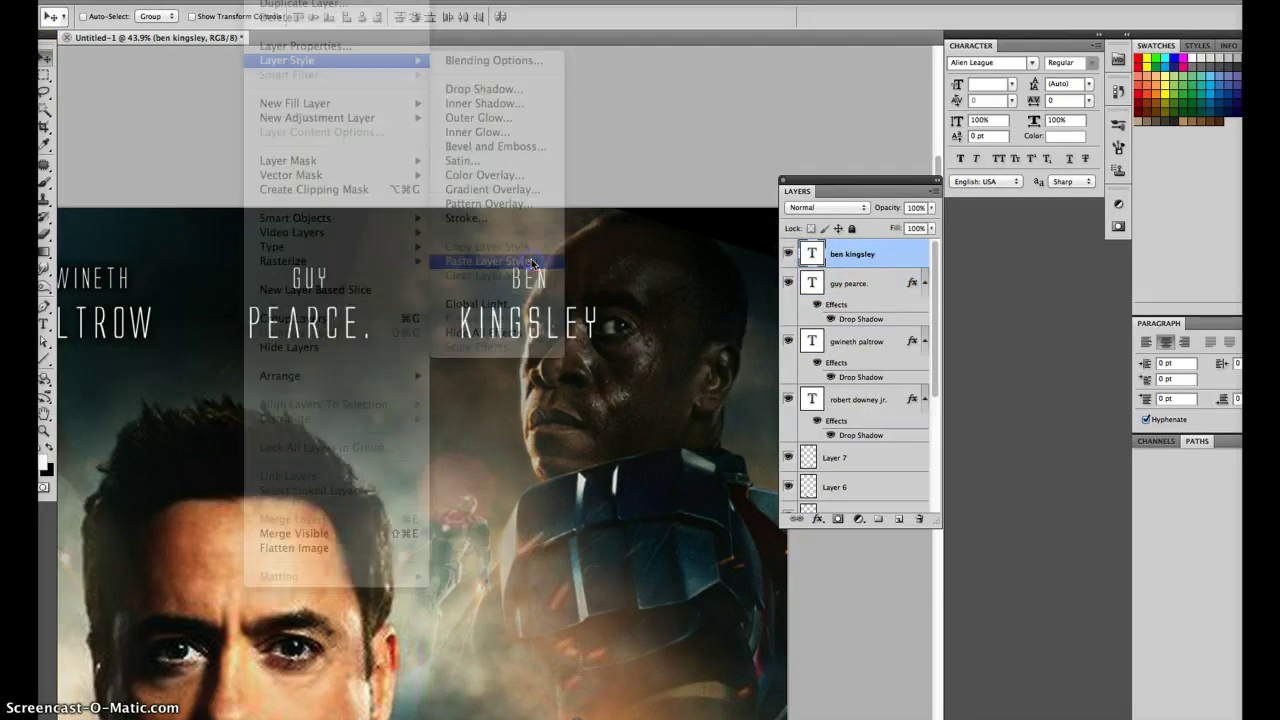
# Zoom out to 16.7% to view the whole finished poster, then return to the Move tool.
pyautogui.click(45, 431)
pyautogui.press('alt')
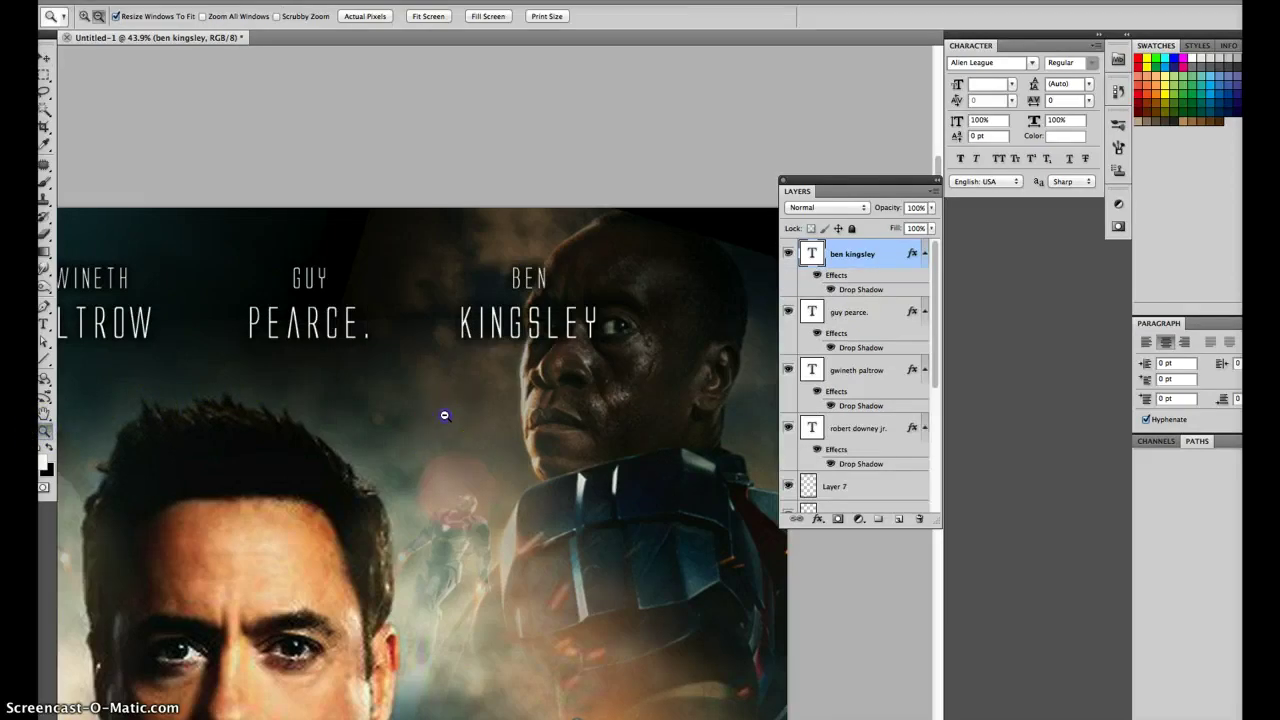
pyautogui.keyDown('alt'); pyautogui.click(445, 416); pyautogui.keyUp('alt')
pyautogui.keyDown('alt'); pyautogui.click(328, 460); pyautogui.keyUp('alt')
pyautogui.keyDown('alt'); pyautogui.click(246, 517); pyautogui.keyUp('alt')
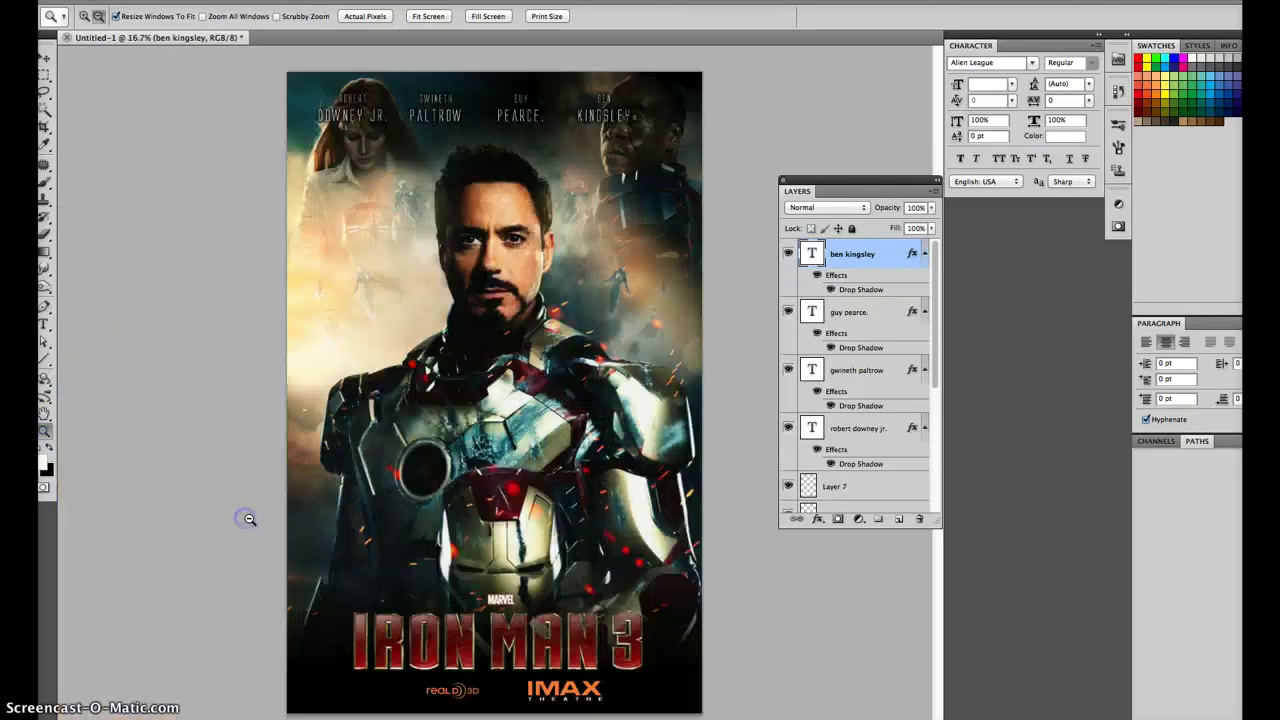
pyautogui.click(44, 60)
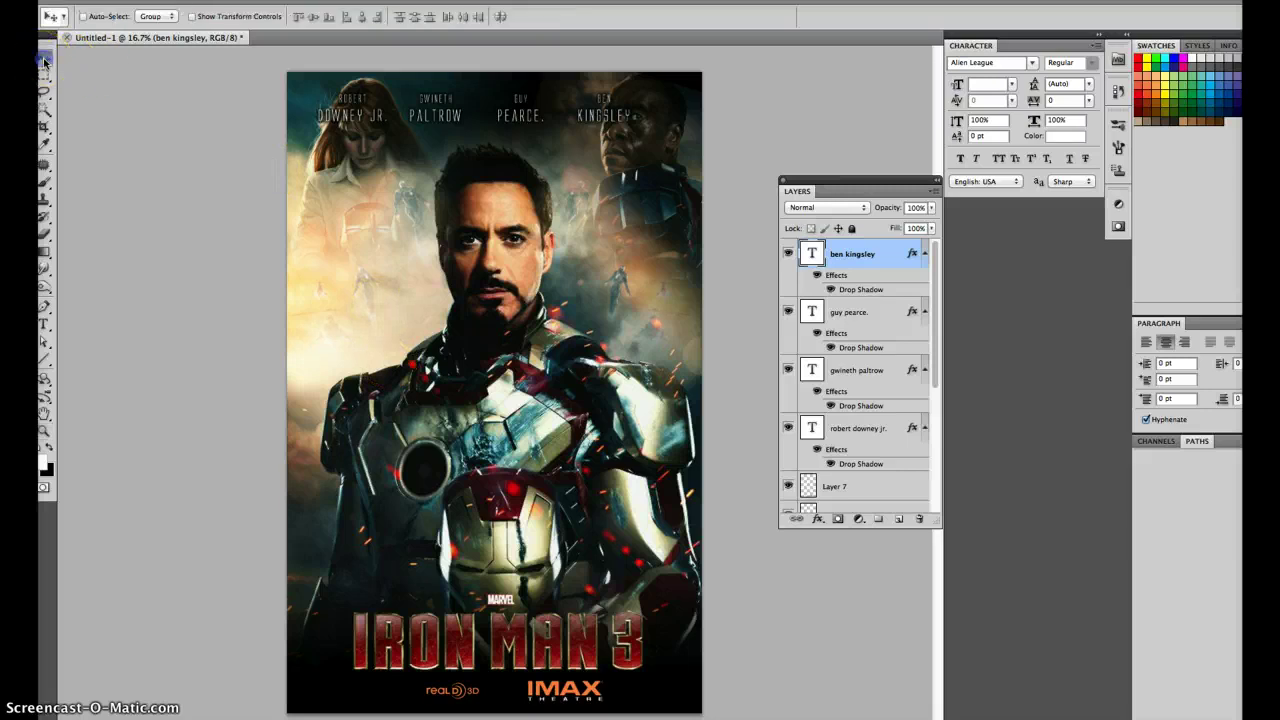